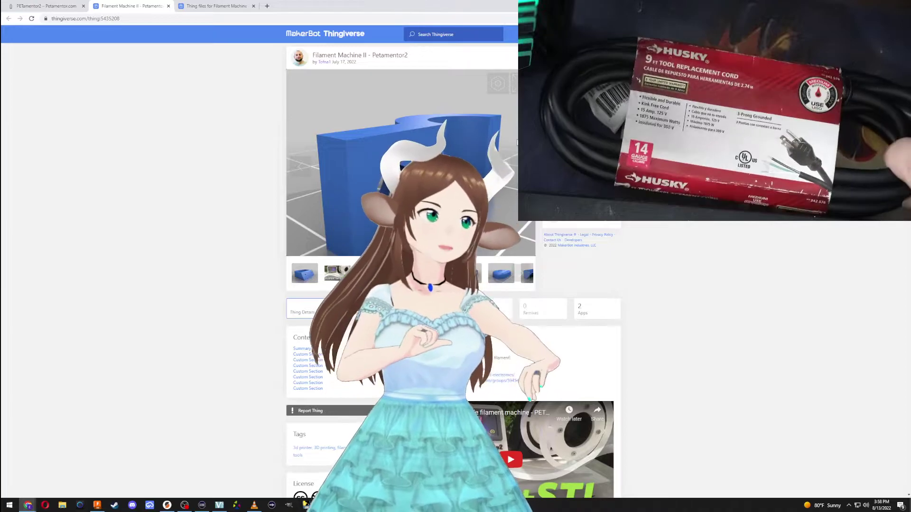
key("F11")
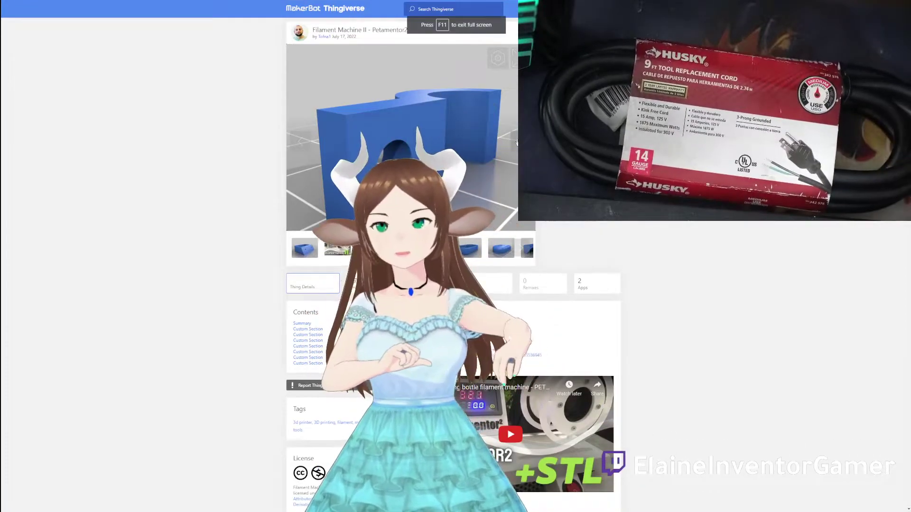
key("F11")
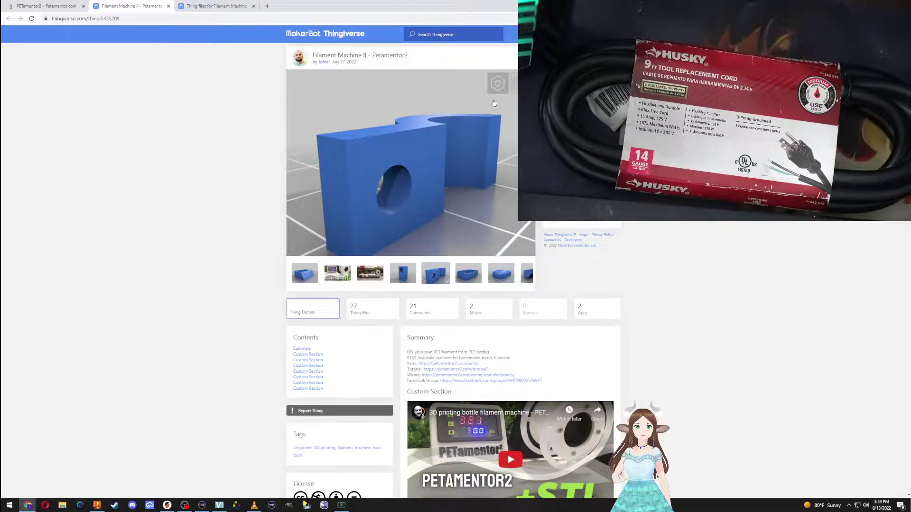
Step: Open the clamp part's interactive 3D view on the Petamentor2 page and examine the curved body at a larger page size
left_click(494, 100)
left_click_drag(468, 135, 514, 153)
left_click_drag(430, 151, 515, 104)
left_click_drag(433, 152, 408, 215)
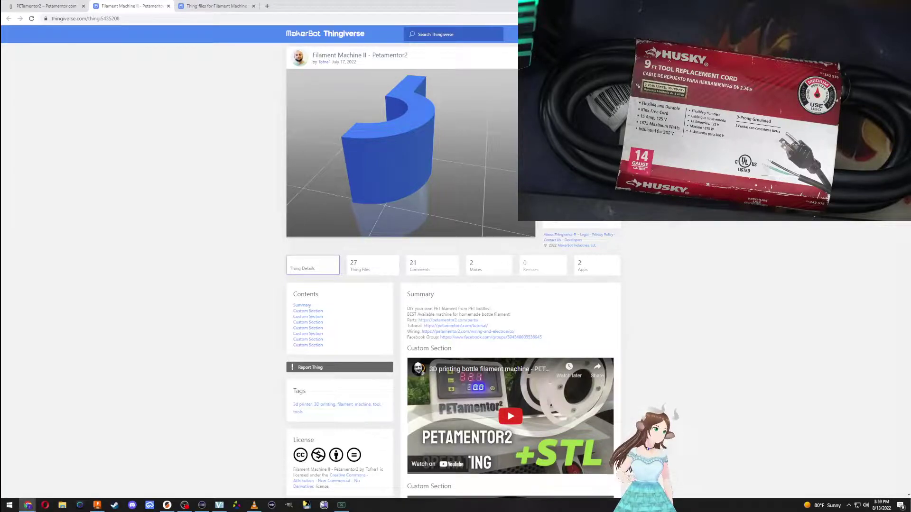
scroll(407, 190, "up", 3)
scroll(408, 190, "down", 3)
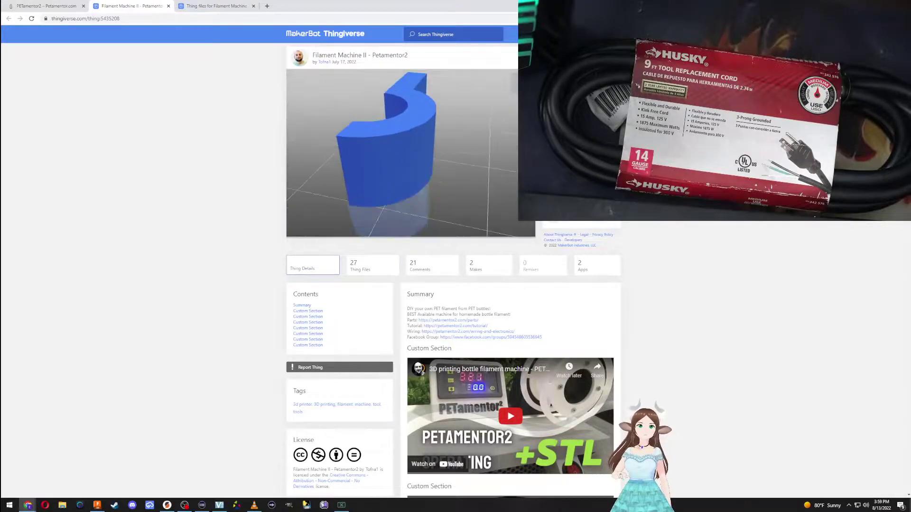
scroll(454, 304, "down", 1)
scroll(453, 304, "up", 1, "ctrl")
scroll(473, 224, "up", 1, "ctrl")
scroll(474, 224, "up", 2)
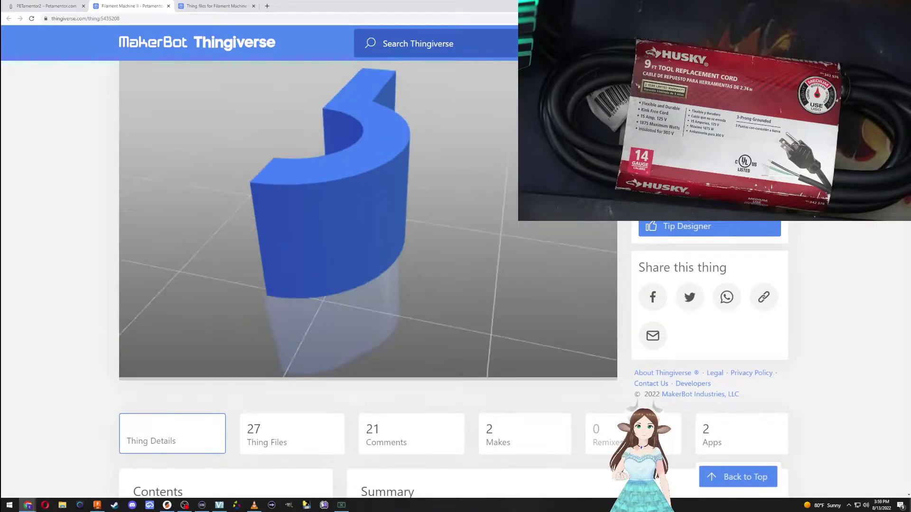
scroll(456, 285, "up", 2)
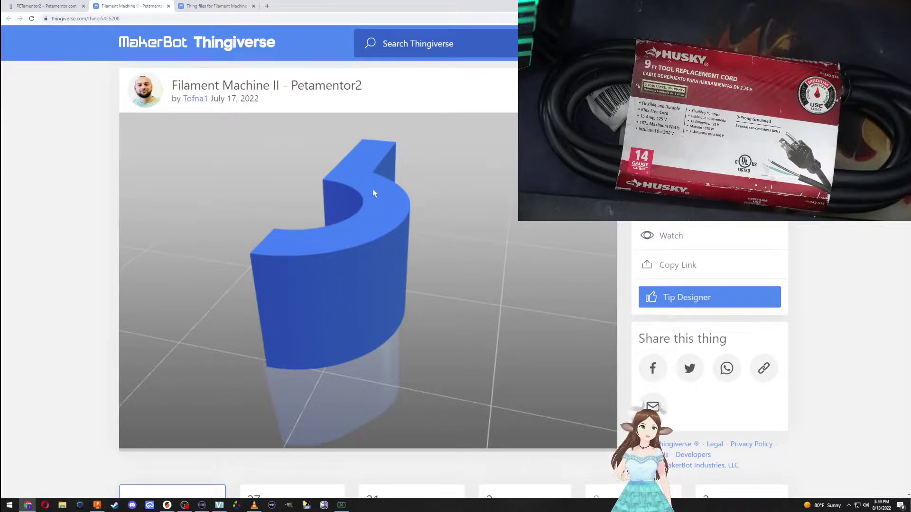
Step: Examine the clamp's curved recess, flat mounting tab and through hole from both sides and from above
left_click_drag(362, 258, 329, 325)
left_click_drag(459, 300, 462, 247)
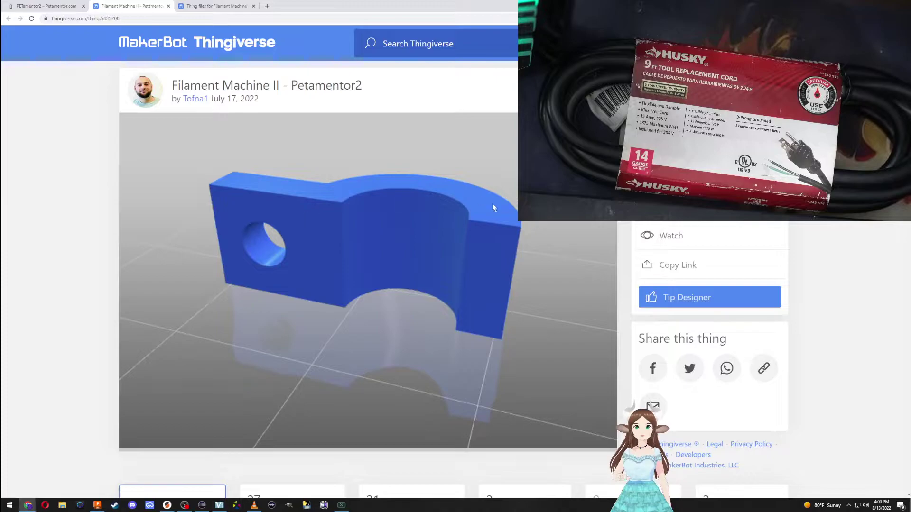
left_click_drag(339, 350, 517, 267)
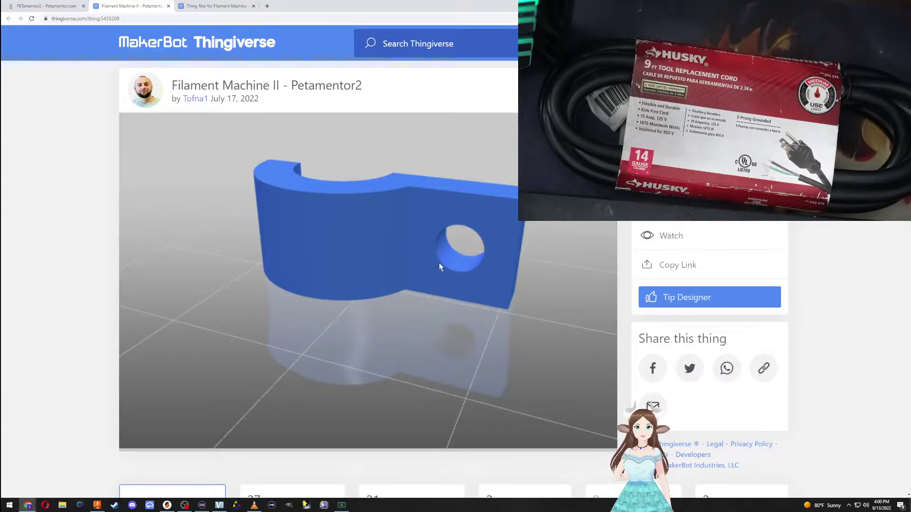
left_click_drag(388, 294, 307, 384)
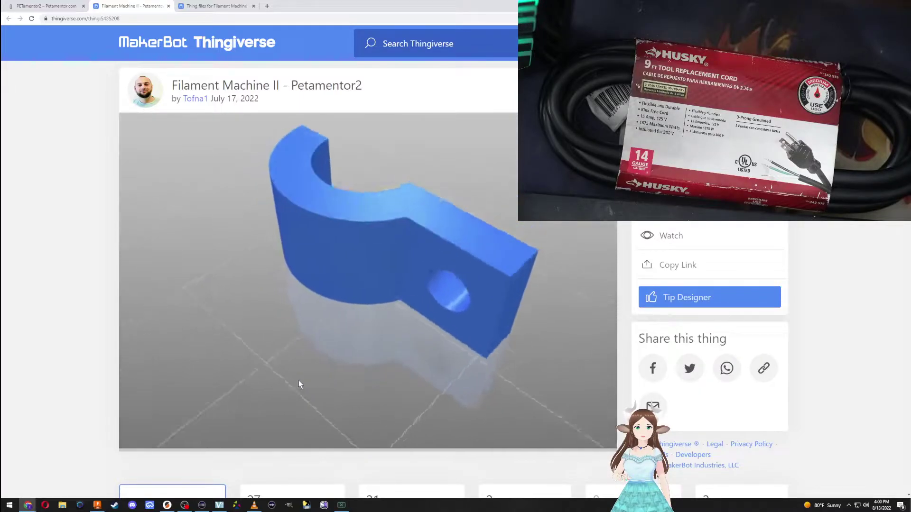
left_click_drag(411, 294, 301, 327)
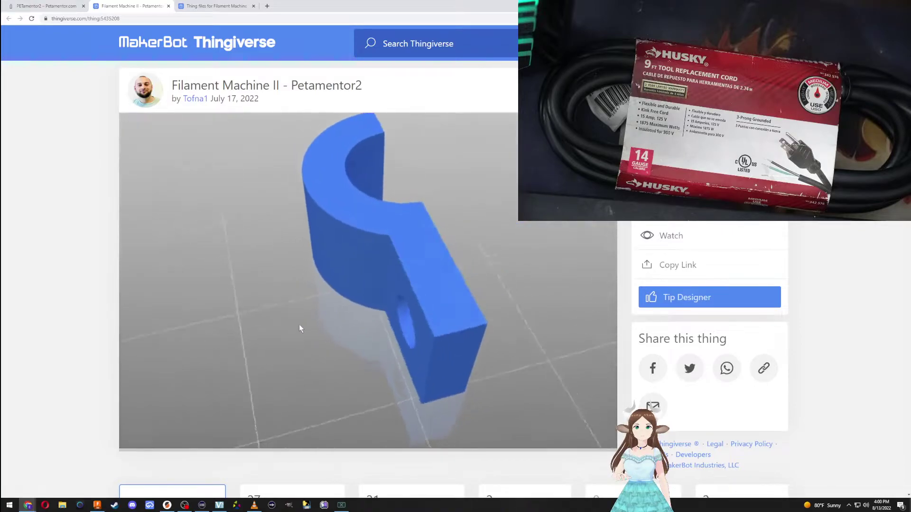
left_click_drag(415, 305, 295, 305)
left_click_drag(441, 305, 436, 258)
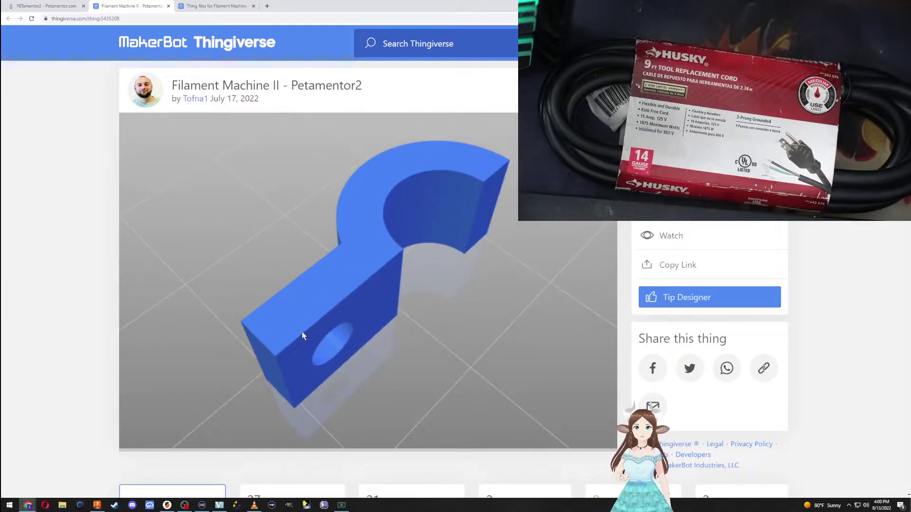
left_click_drag(406, 251, 342, 248)
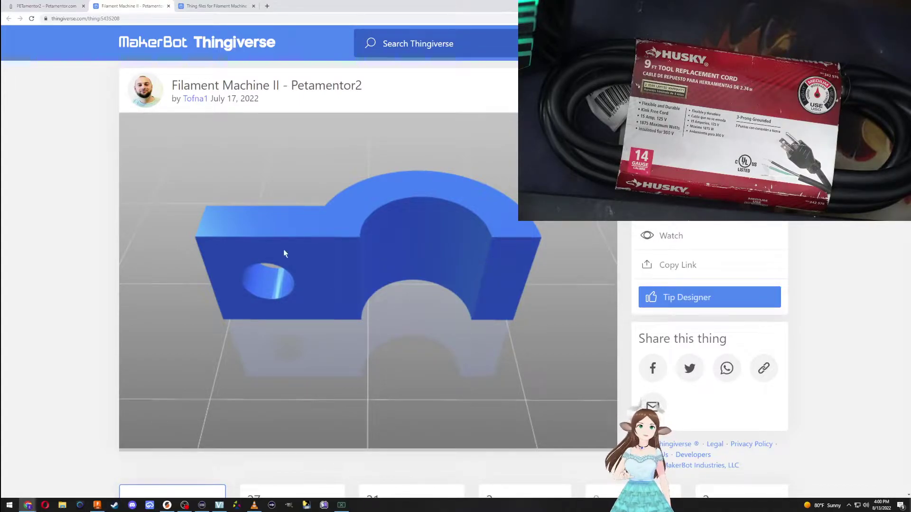
left_click_drag(283, 313, 575, 278)
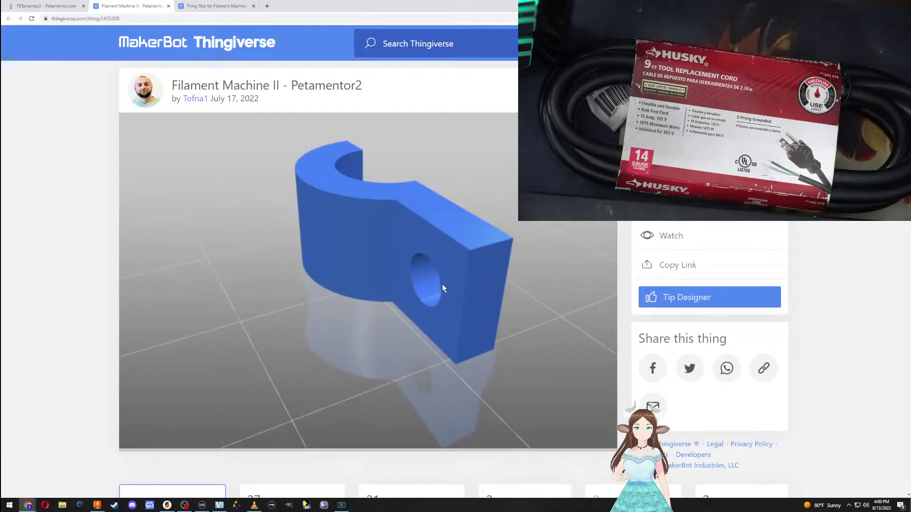
left_click_drag(443, 284, 484, 267)
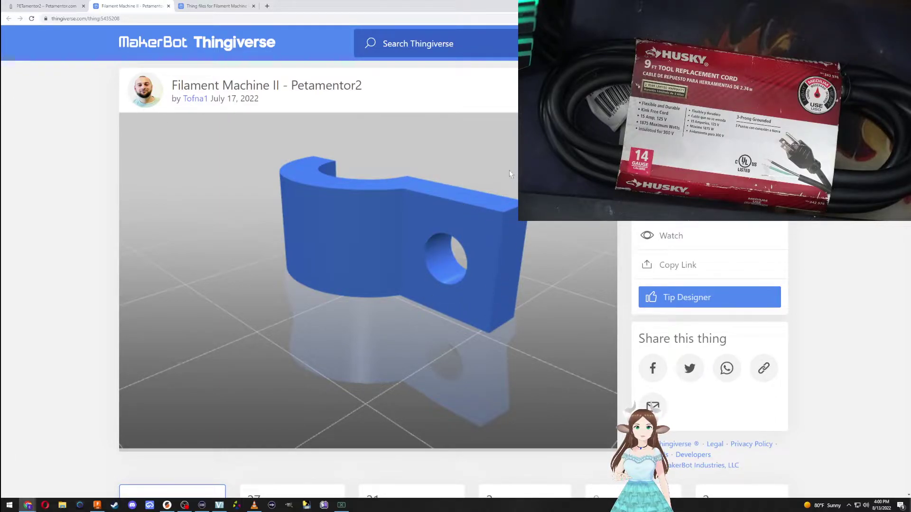
left_click_drag(486, 252, 454, 387)
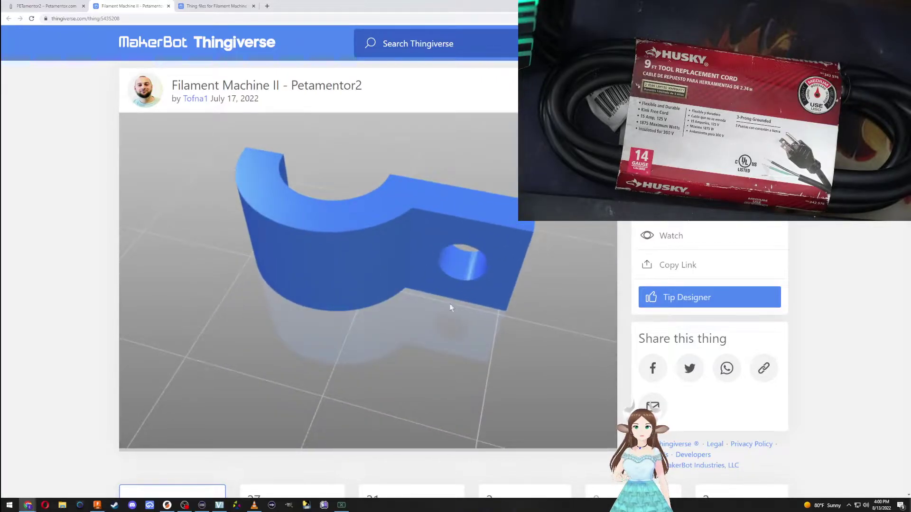
Step: Examine the clamp's overall shape and its hole at several magnifications with the page back at its smaller size
scroll(496, 229, "down", 5)
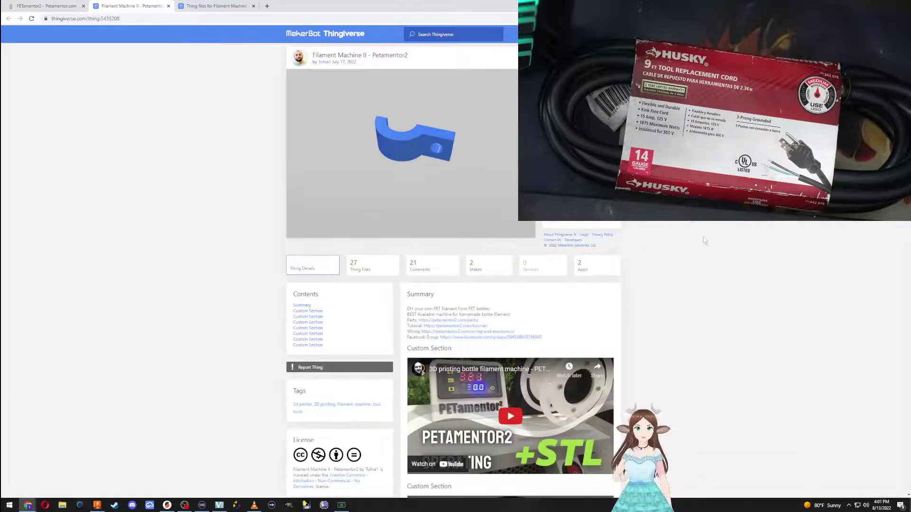
scroll(295, 193, "down", 4)
scroll(268, 177, "down", 2)
scroll(238, 184, "up", 3)
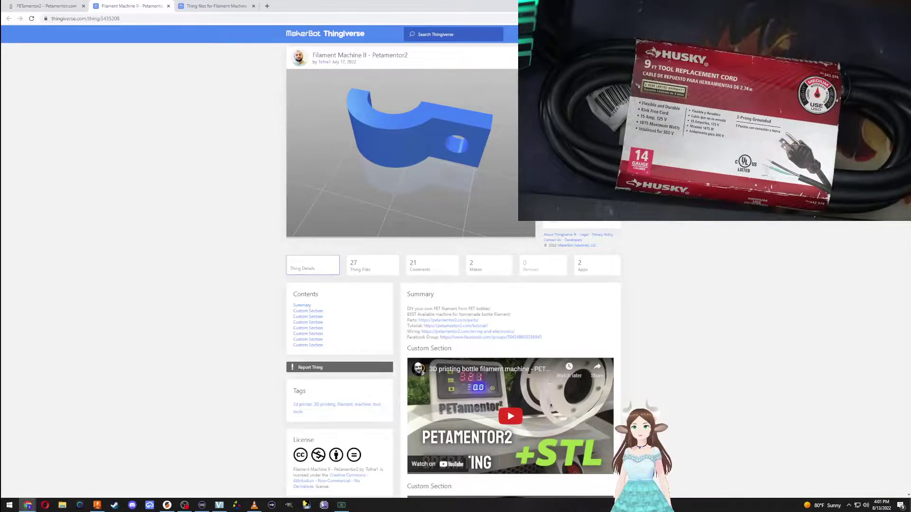
scroll(297, 186, "up", 5)
scroll(229, 200, "down", 3)
scroll(233, 183, "up", 3)
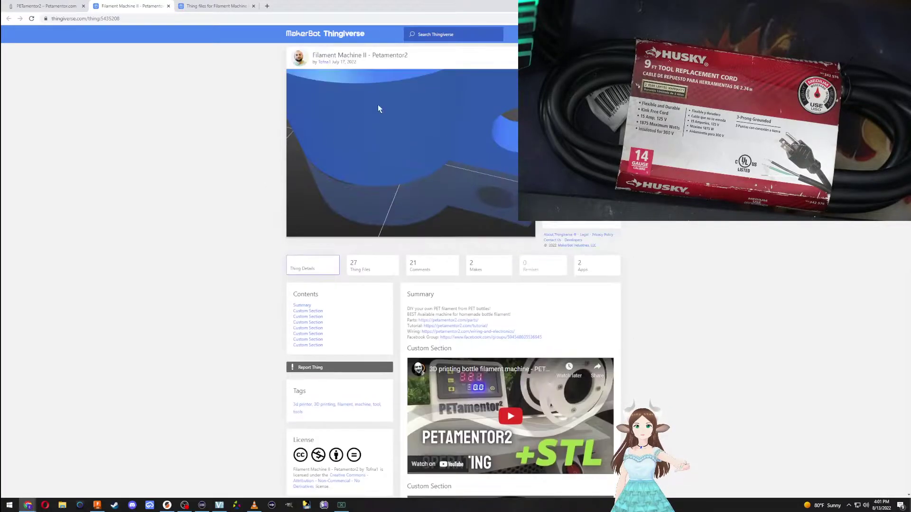
scroll(366, 116, "down", 3)
scroll(248, 185, "down", 2)
scroll(229, 179, "up", 2)
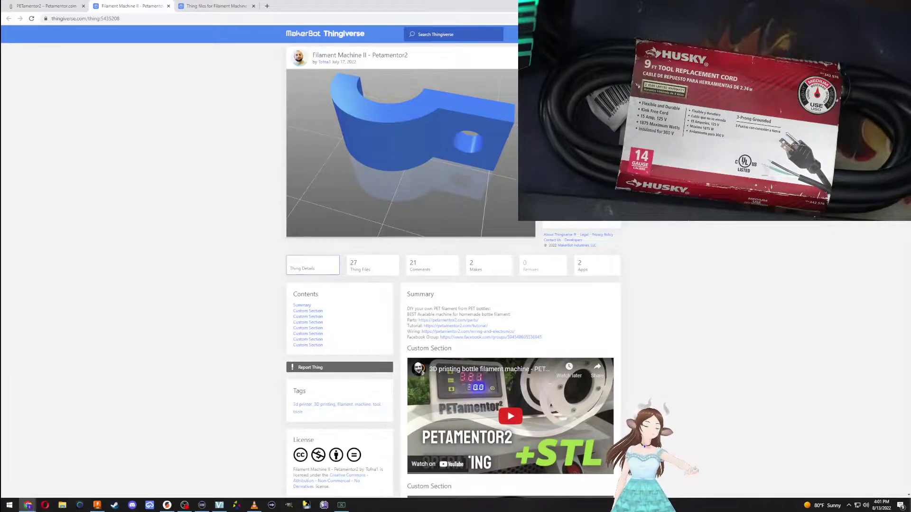
Step: Switch to Fusion 360 and start a new sketch on an origin plane in the empty design
left_click(870, 4)
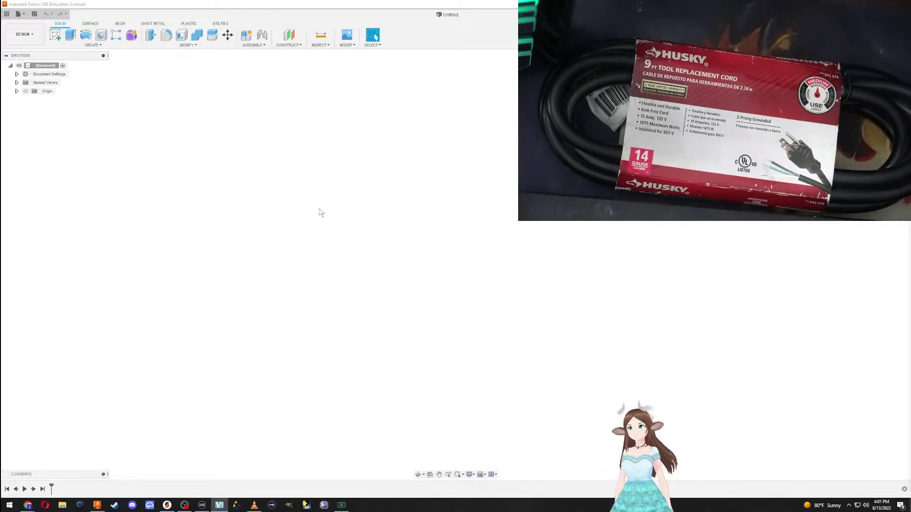
left_click(55, 36)
left_click(501, 266)
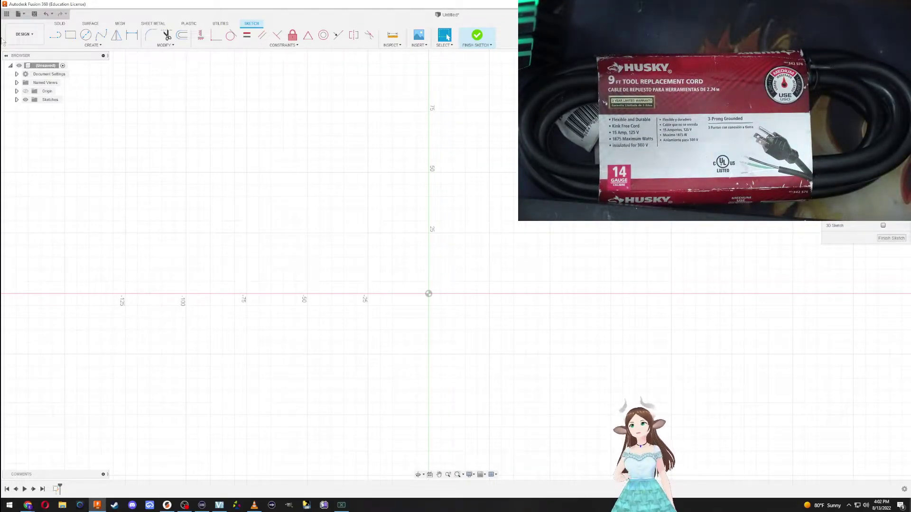
Step: Sketch a circle with a diameter of 9.75 mm above the origin, off to the negative side of the vertical axis
left_click(86, 35)
left_click(380, 185)
type("9.75")
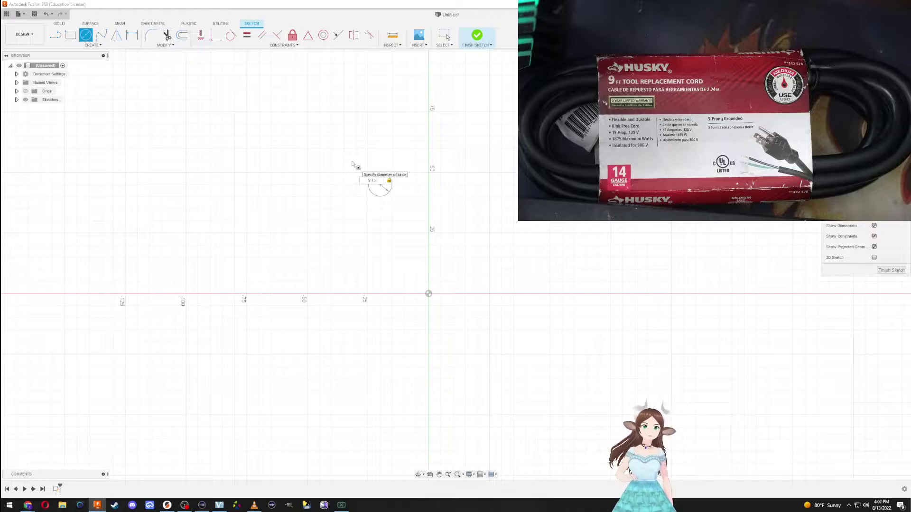
key("Return")
key("Escape")
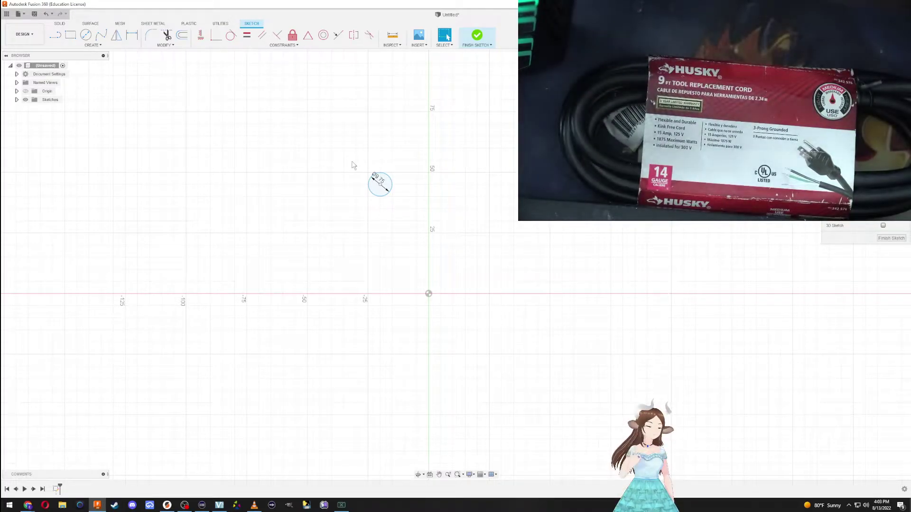
Step: Move the circle closer to the vertical axis, placing its centre about 7 mm away from it
scroll(366, 190, "up", 4)
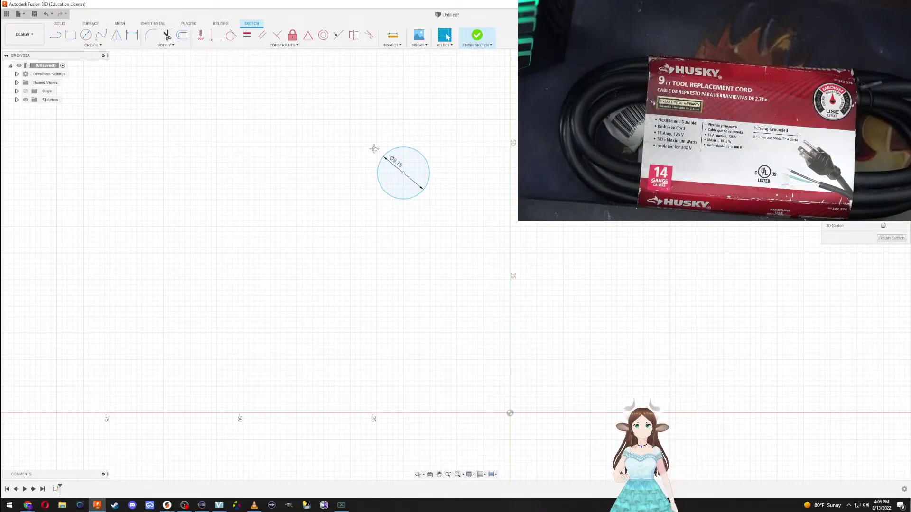
middle_click_drag(375, 151, 332, 218)
left_click_drag(361, 242, 429, 274)
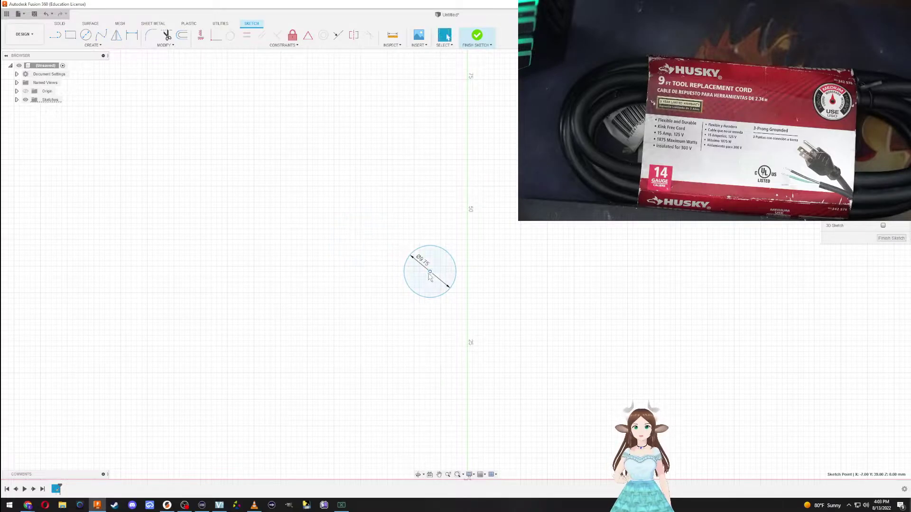
left_click(71, 35)
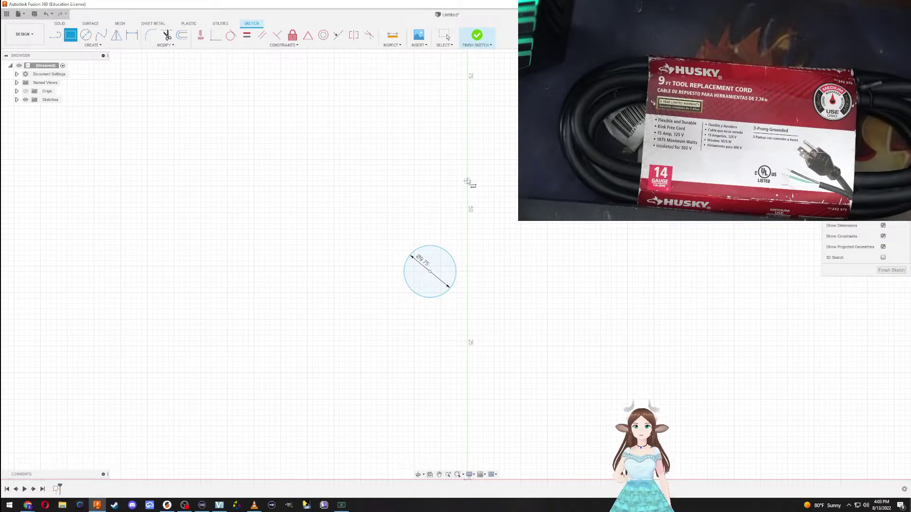
left_click(470, 187)
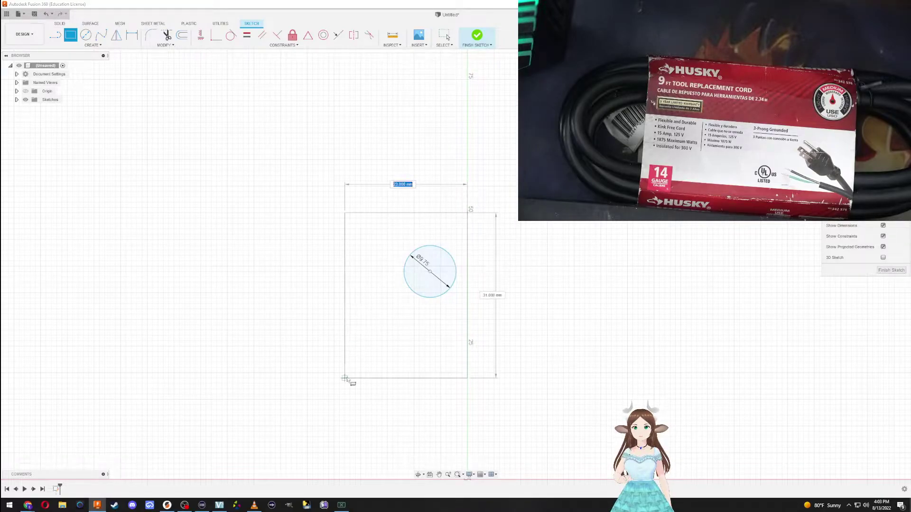
key("Escape")
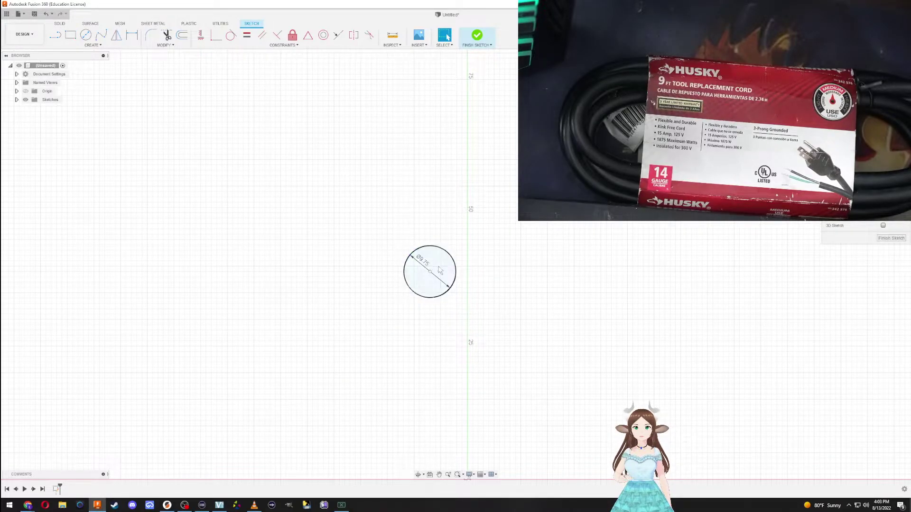
Step: Shift the circle so its centre lies 6 mm from the vertical axis, and clear the selection
left_click_drag(431, 271, 435, 273)
scroll(420, 246, "up", 3)
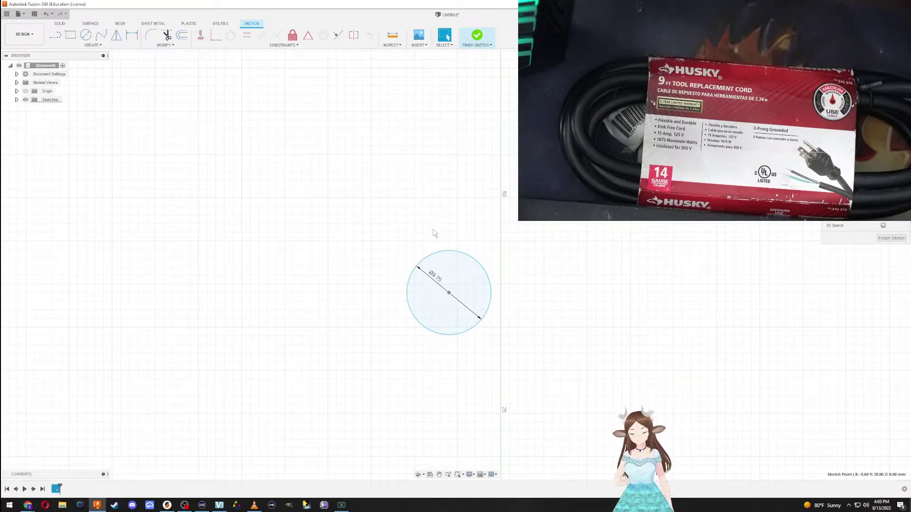
left_click(435, 240)
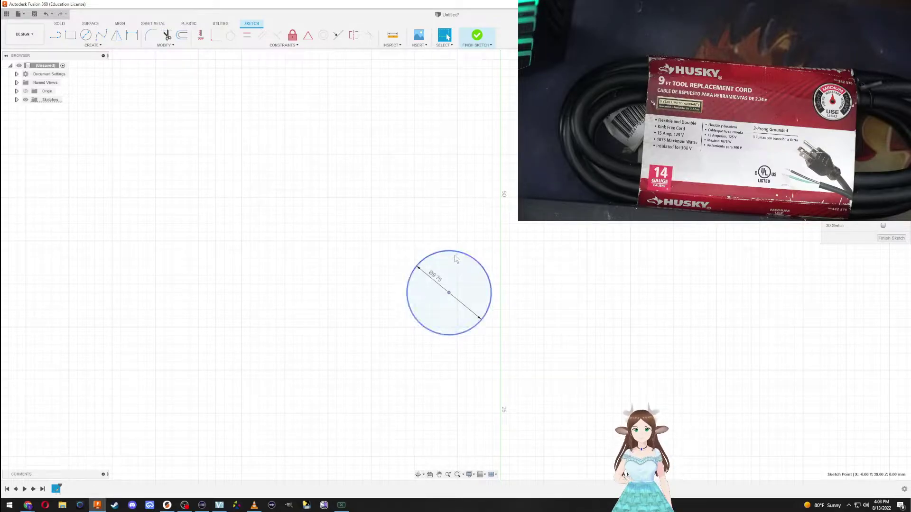
Step: Draw two vertical lines from the circle's centre, one to its lowest point and one to its highest point
key("l")
left_click(449, 293)
left_click(448, 334)
left_click(448, 292)
left_click(449, 250)
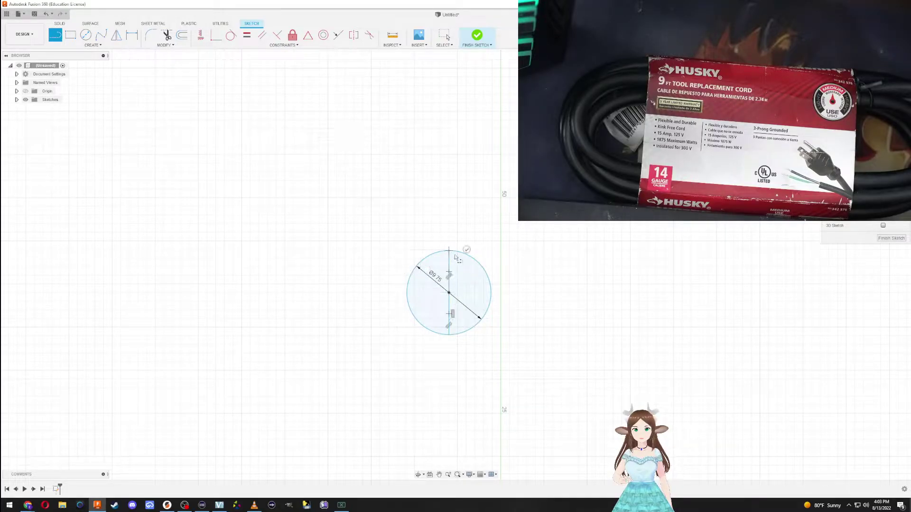
Step: Draw horizontal tangent lines about 6 mm long from the circle's highest and lowest points to the vertical axis
left_click(501, 251)
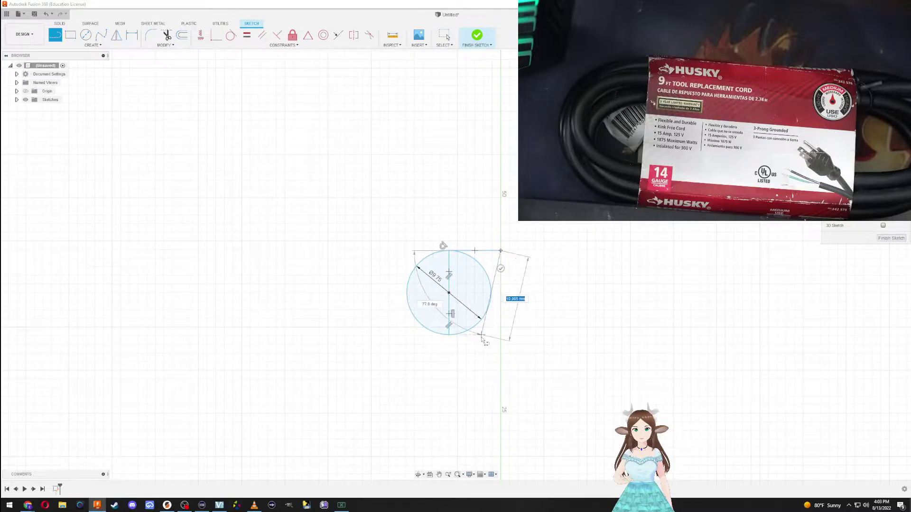
key("Escape")
key("r")
left_click(449, 335)
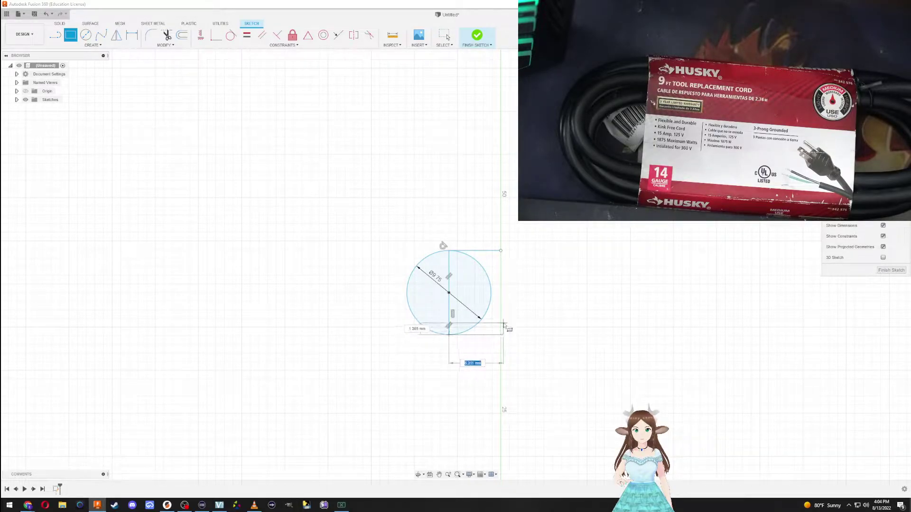
key("l")
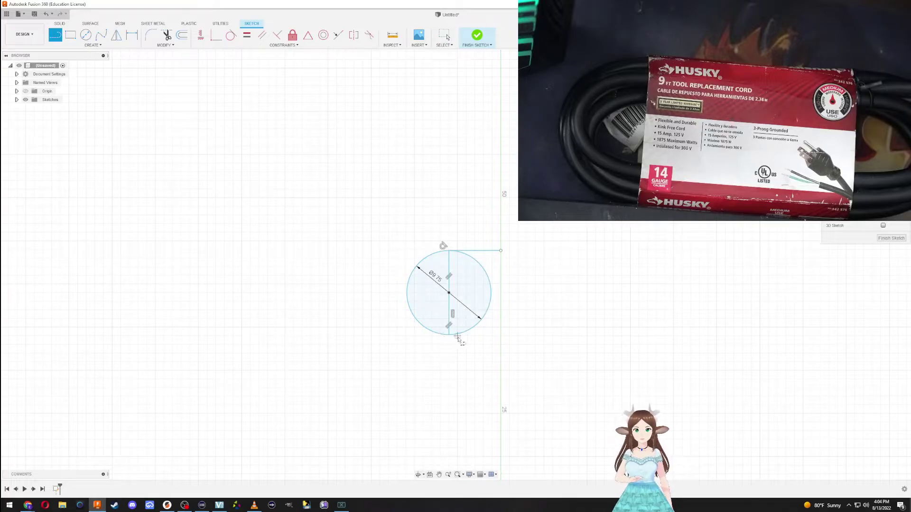
left_click(449, 335)
left_click(500, 334)
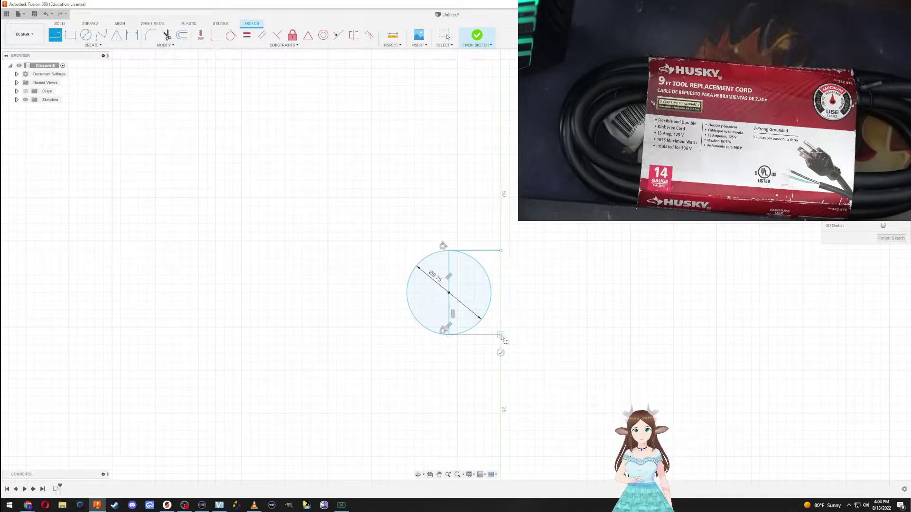
Step: Undo the two horizontal tangent lines drawn from the circle's highest and lowest points
key("Escape")
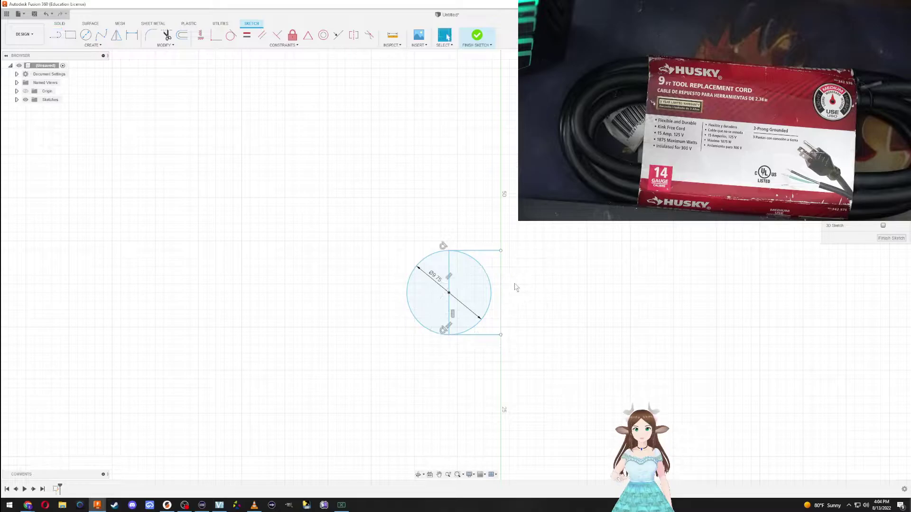
key("ctrl+z")
key("ctrl+z")
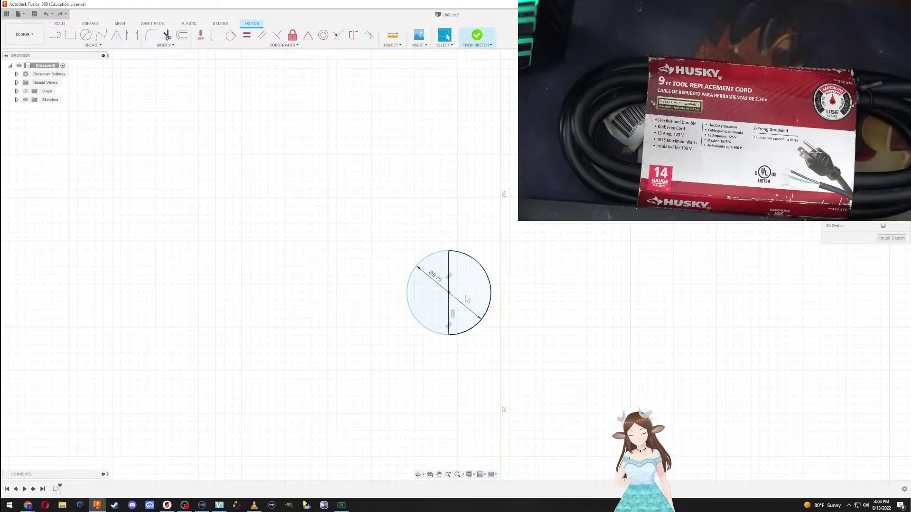
Step: Draw two stacked rectangles, one from the circle's highest point to its rightmost point, the other from there to its lowest point
key("r")
left_click(450, 251)
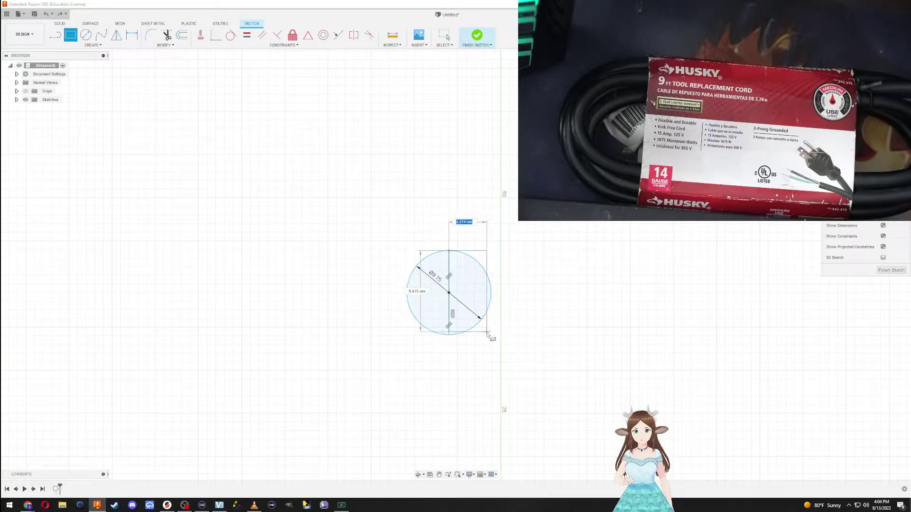
left_click(491, 297)
left_click(491, 293)
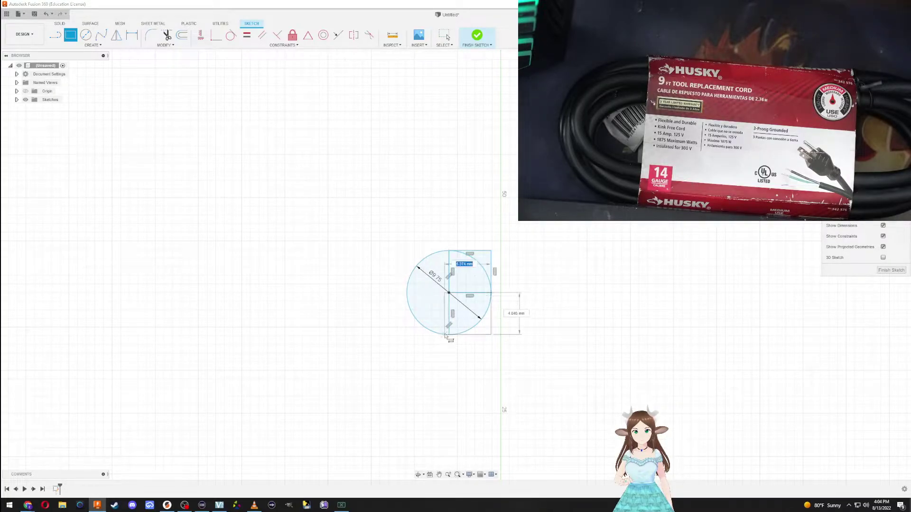
left_click(450, 335)
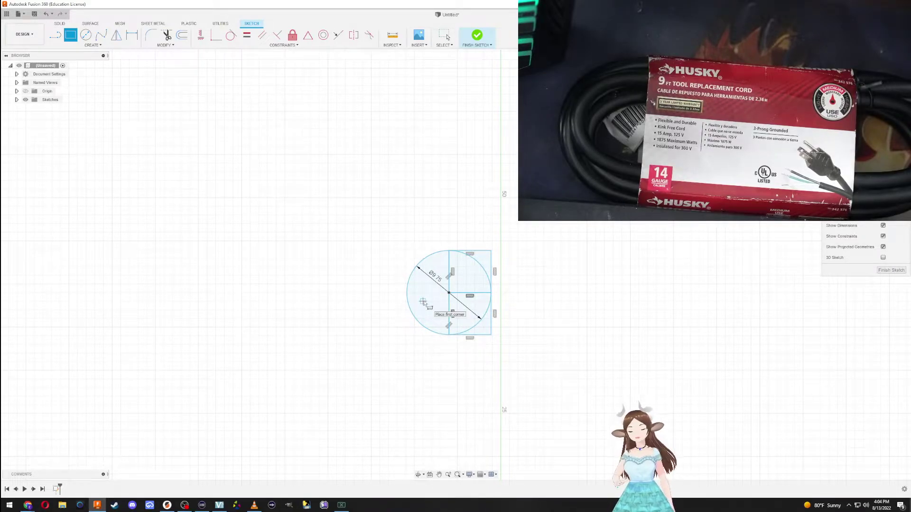
Step: Draw a tall rectangle about 13 mm wide around the circle, its right edge aligned with the circle's rightmost point
scroll(527, 285, "down", 2)
scroll(432, 298, "up", 5)
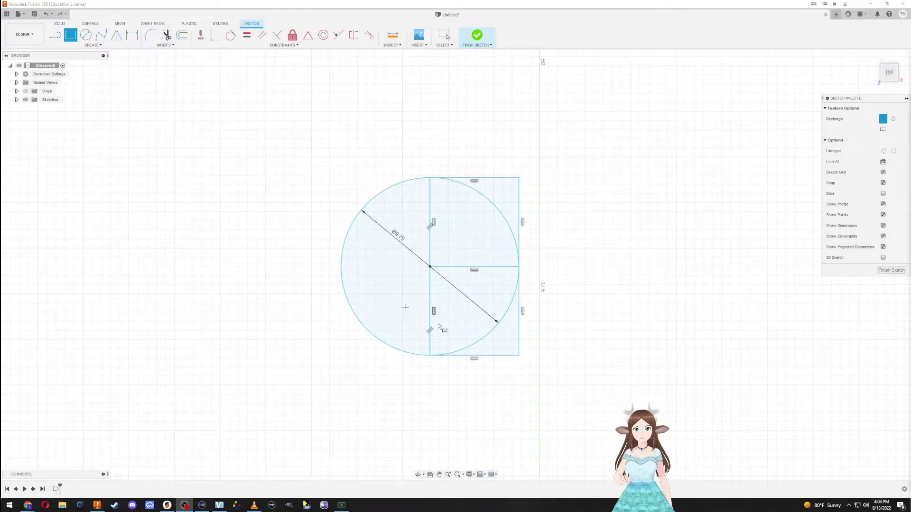
left_click(518, 79)
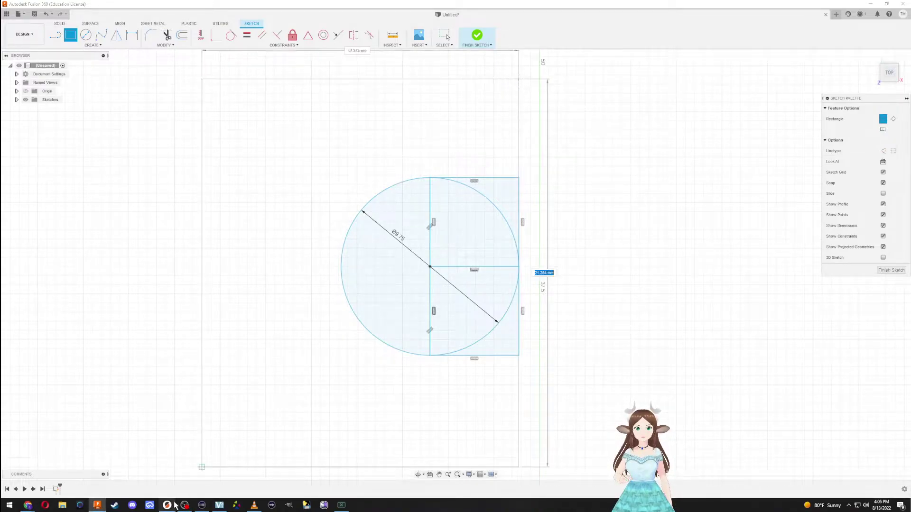
scroll(325, 434, "up", 3)
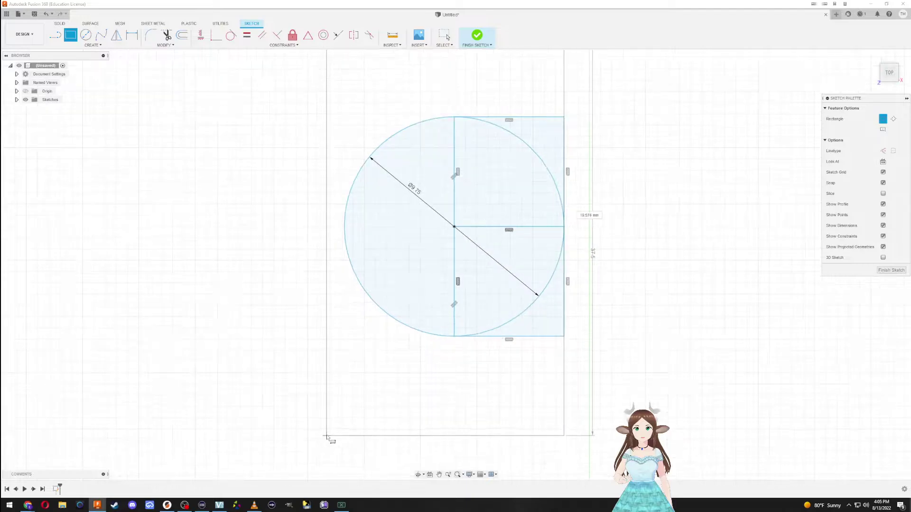
scroll(364, 408, "down", 5)
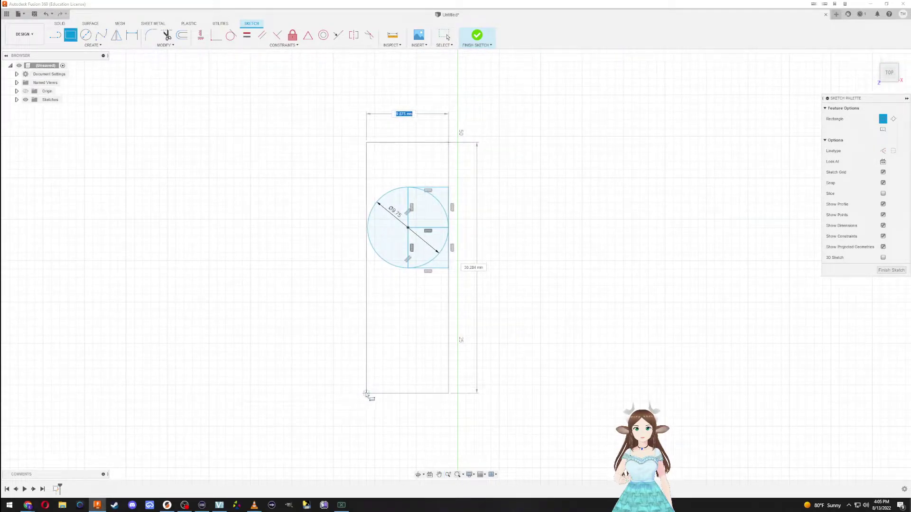
left_click(340, 395)
scroll(357, 229, "up", 1)
scroll(357, 230, "up", 4)
key("Escape")
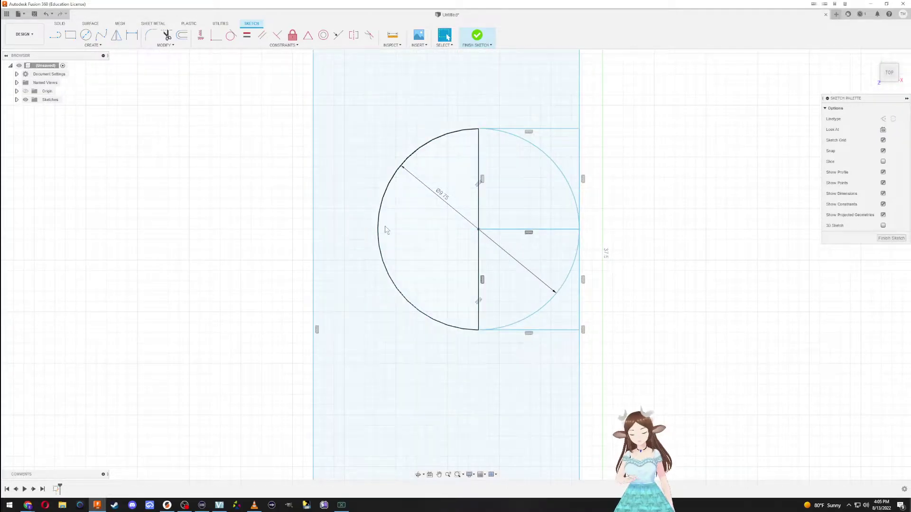
Step: Draw a horizontal line from the circle's centre to its leftmost point and onward to the tall rectangle's left edge
key("l")
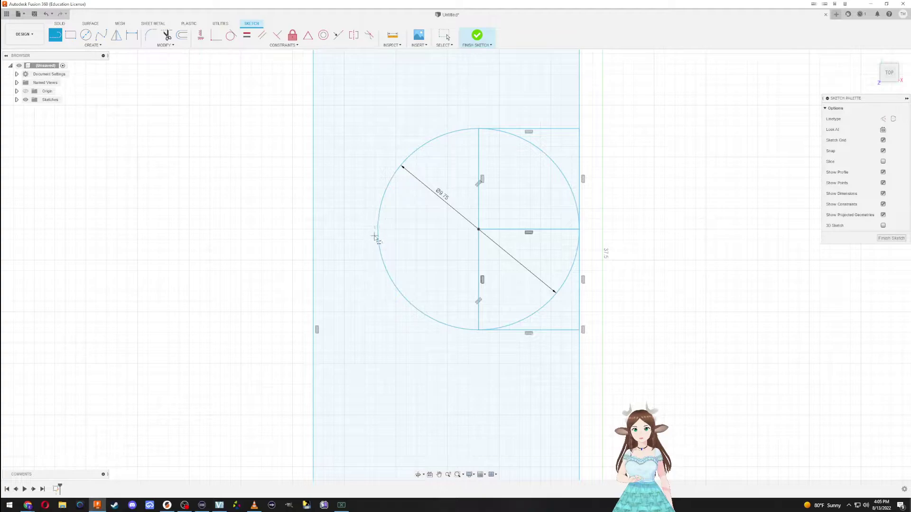
left_click(479, 229)
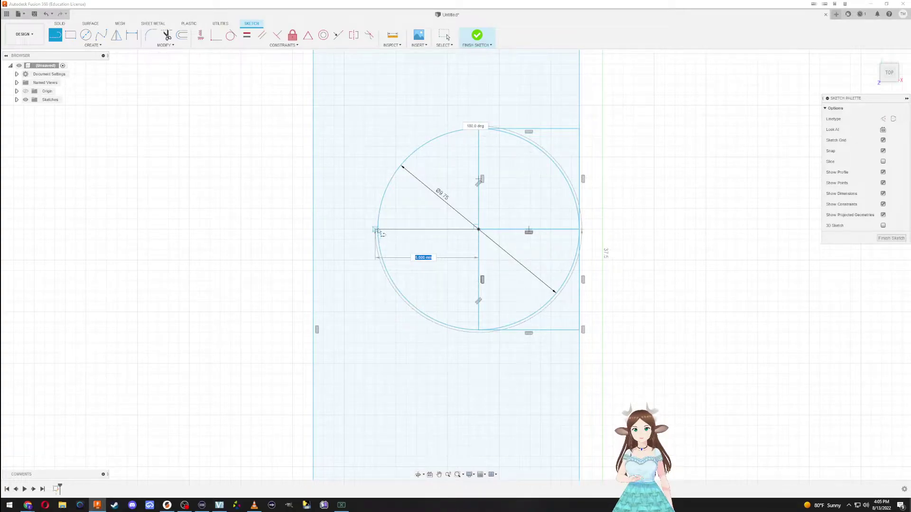
left_click(377, 230)
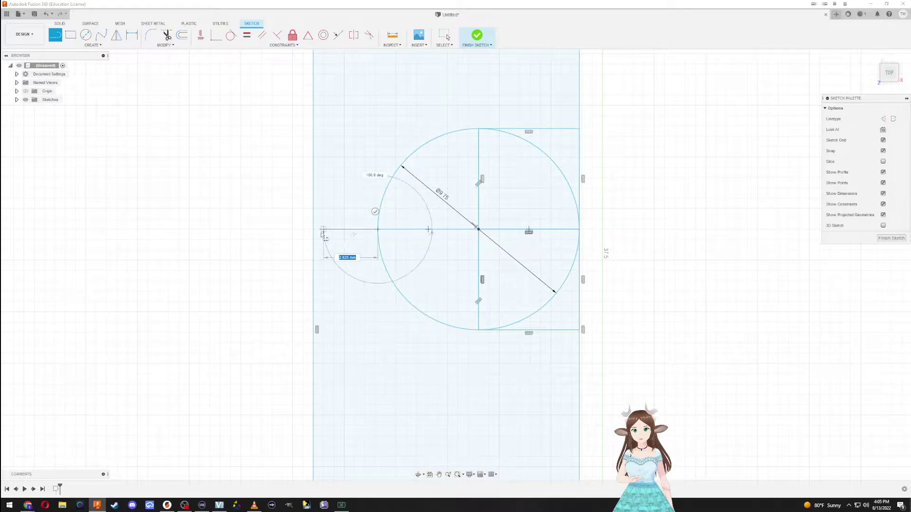
key("Escape")
key("Escape")
Step: Delete the horizontal line segment between the circle's leftmost point and the tall rectangle's left edge
left_click(353, 232)
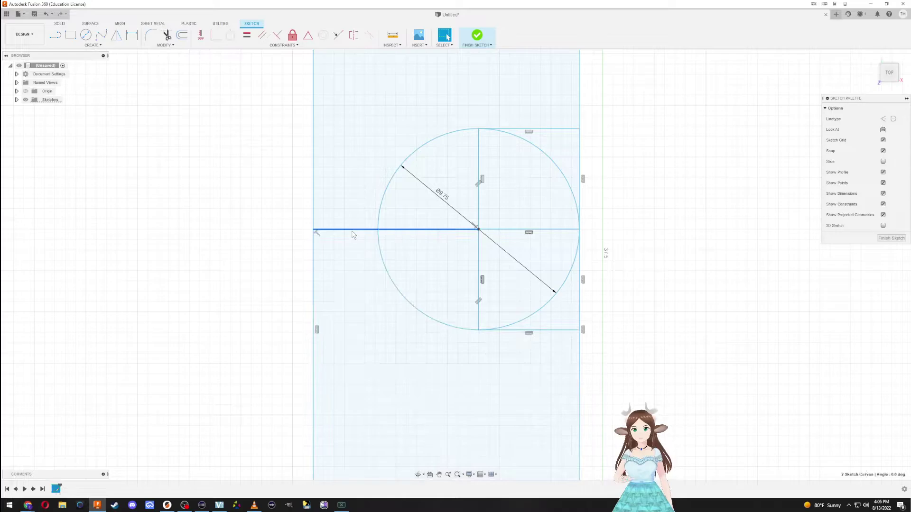
left_click(340, 232)
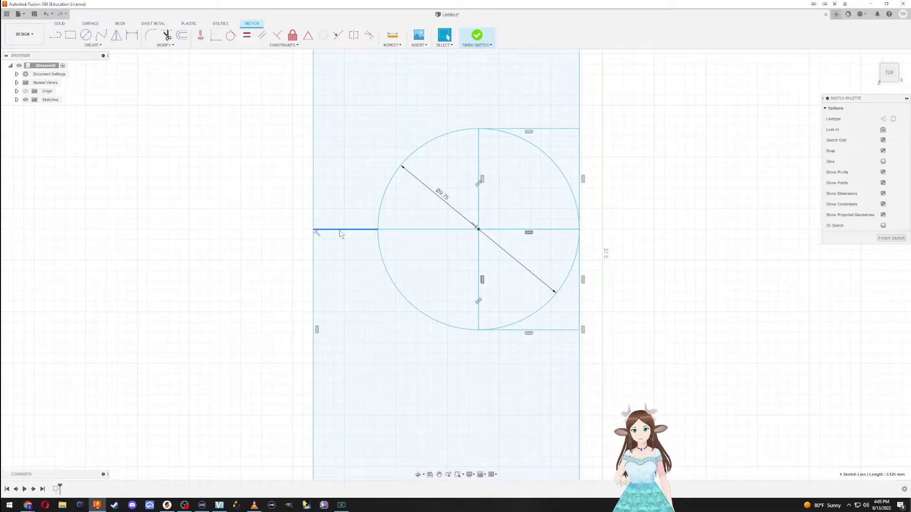
right_click(340, 233)
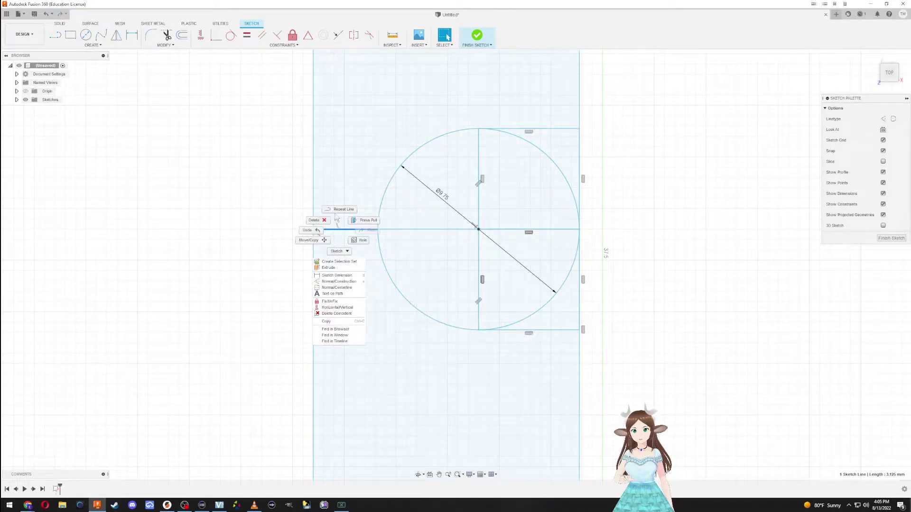
key("Escape")
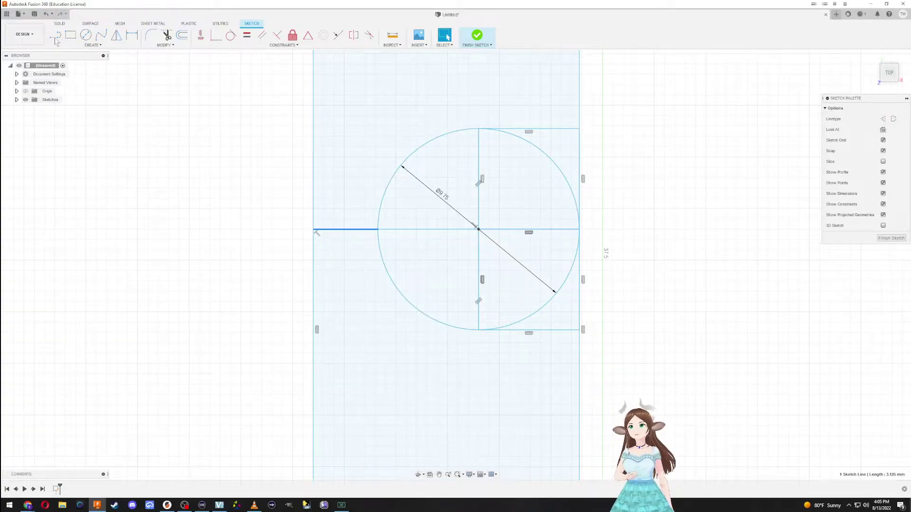
key("Delete")
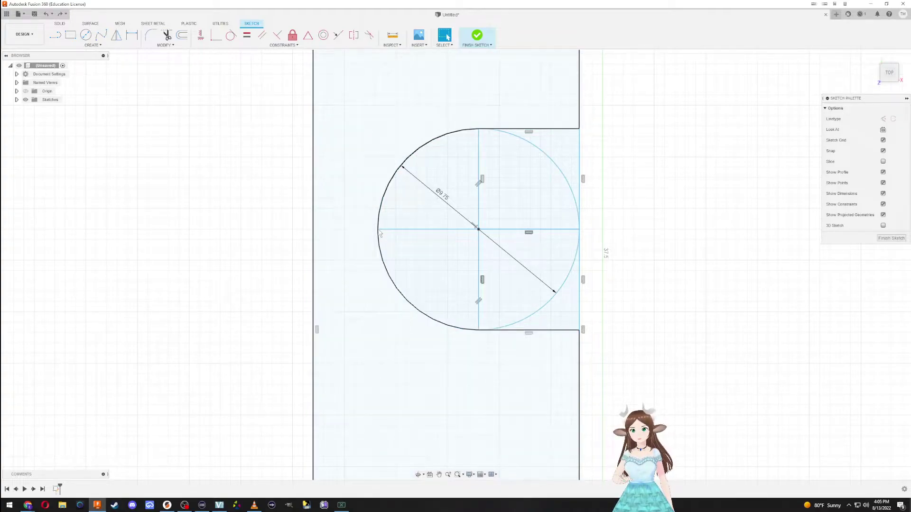
Step: Delete the tall rectangle surrounding the circle
scroll(354, 229, "down", 5)
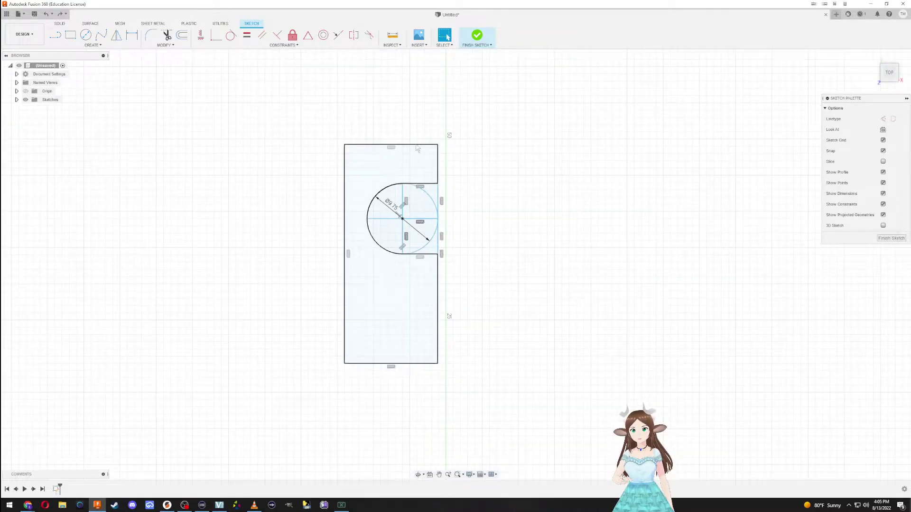
double_click(413, 145)
key("Delete")
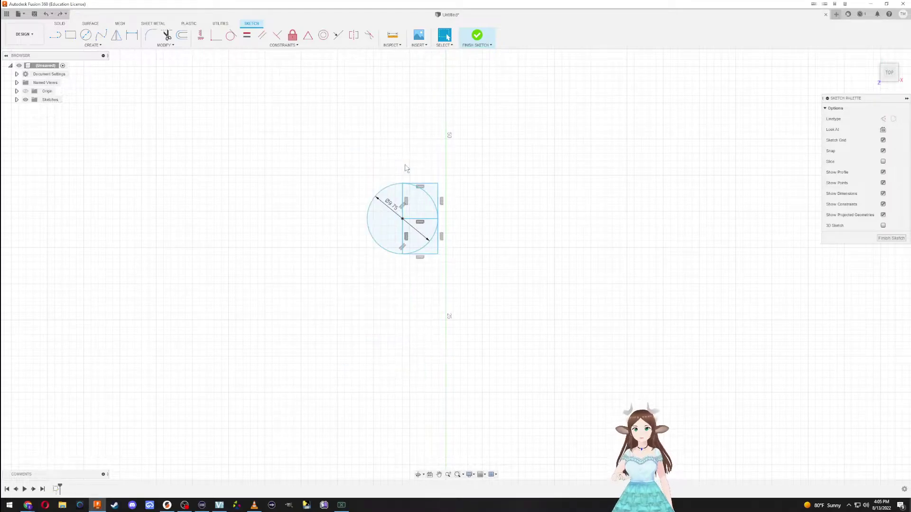
Step: Draw a horizontal line from the circle's centre to its leftmost point and extend it 3 mm beyond the circle
scroll(404, 219, "up", 6)
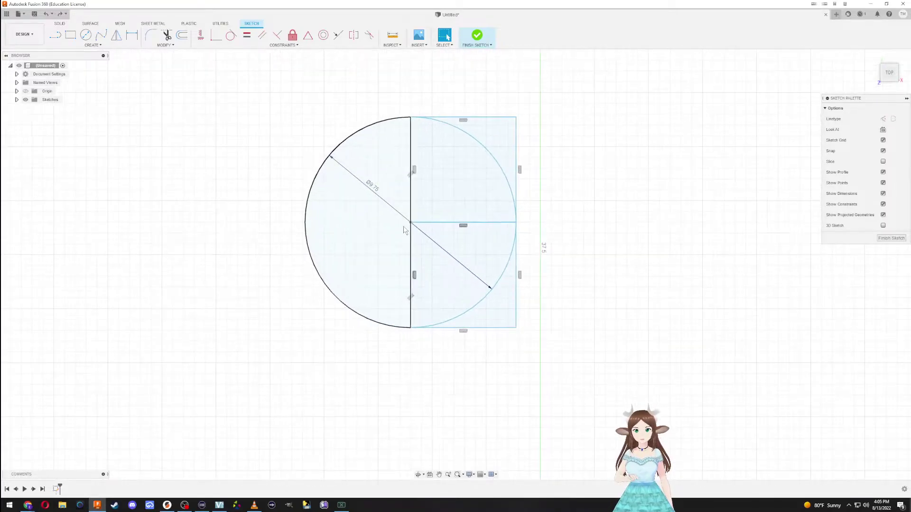
key("l")
left_click(411, 223)
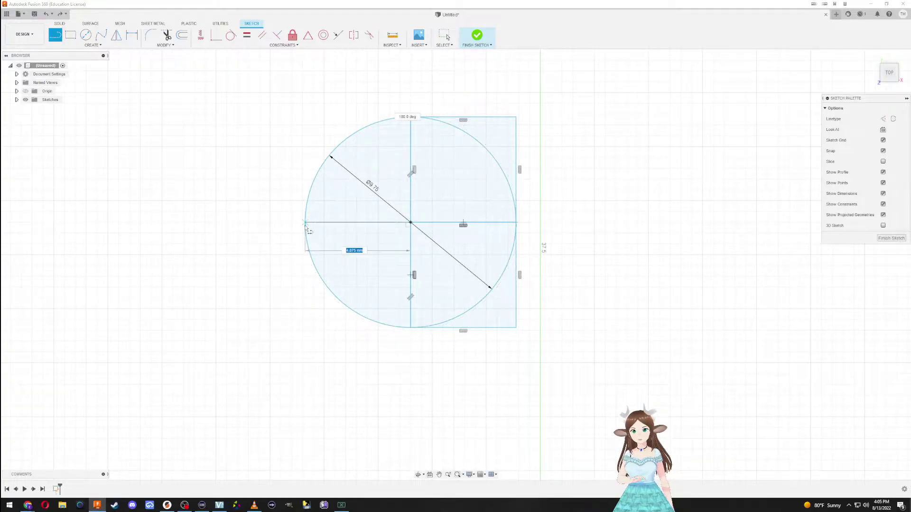
left_click(305, 223)
left_click_drag(306, 223, 240, 220)
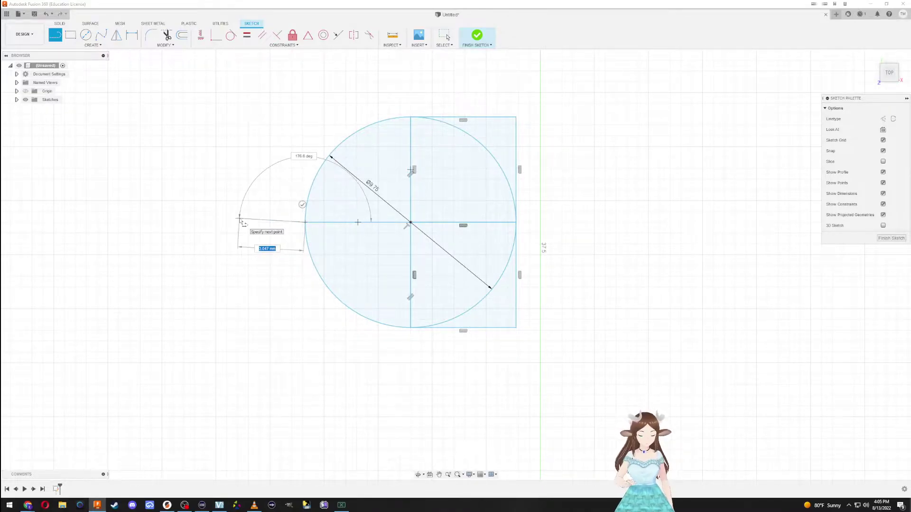
type("3")
key("Tab")
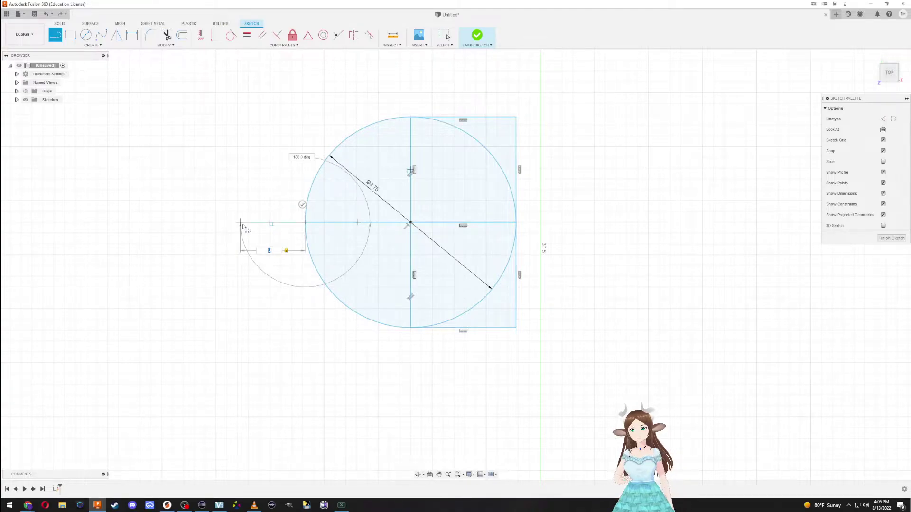
key("Return")
key("Escape")
scroll(255, 221, "up", 3)
scroll(255, 221, "down", 3)
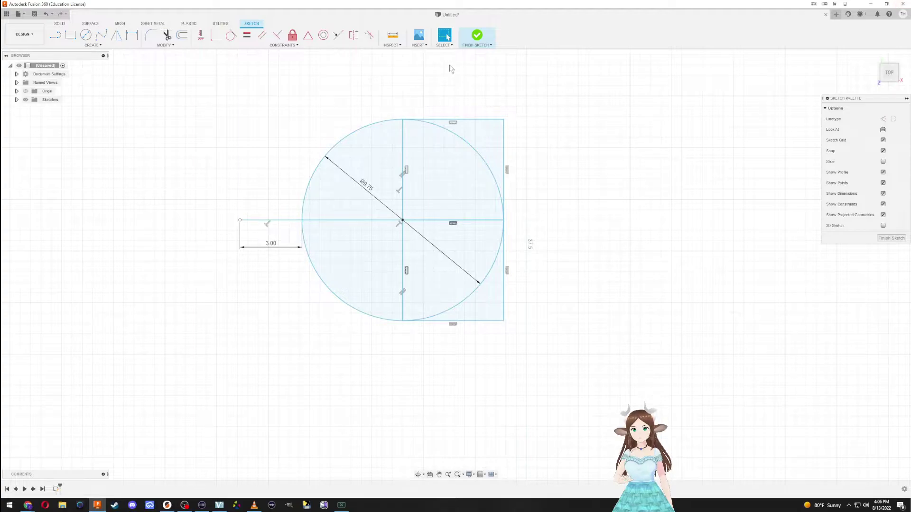
middle_click_drag(451, 67, 490, 193)
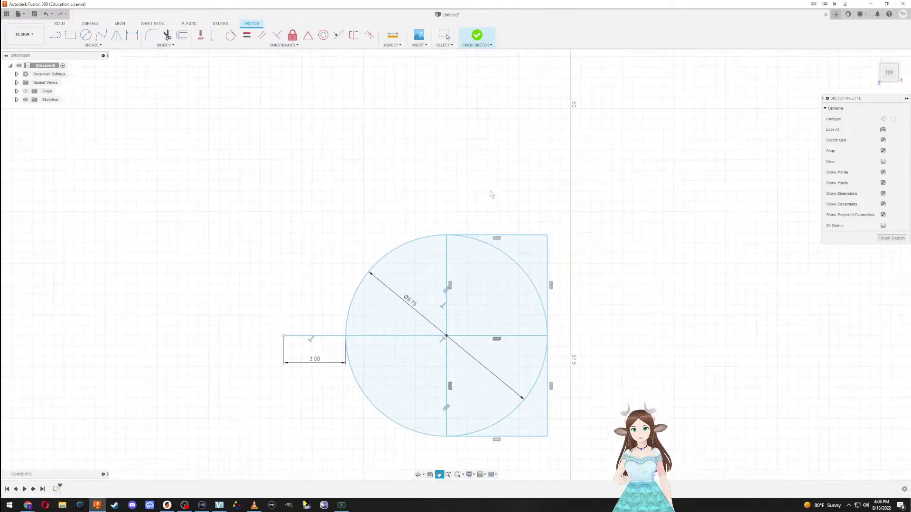
key("l")
left_click(447, 235)
key("Escape")
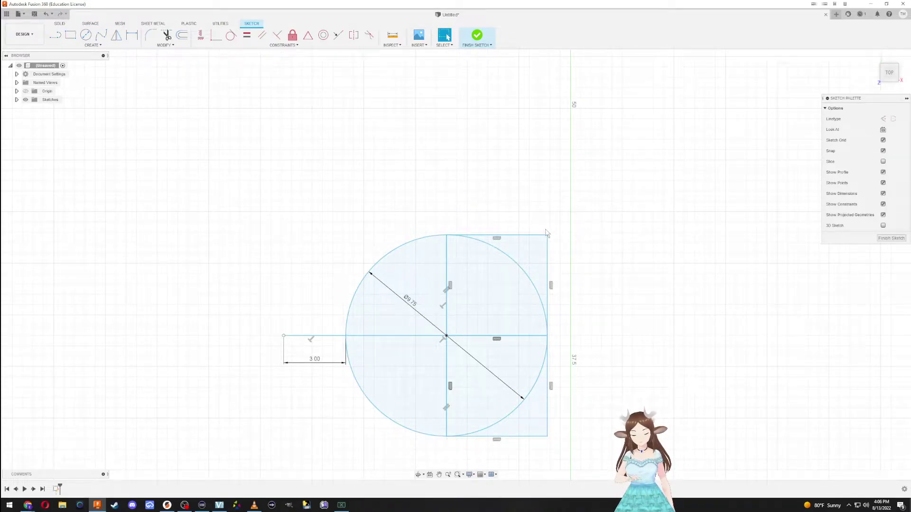
Step: Draw a 3 mm vertical line upward from the upper-right corner of the upper rectangle
key("l")
left_click(547, 234)
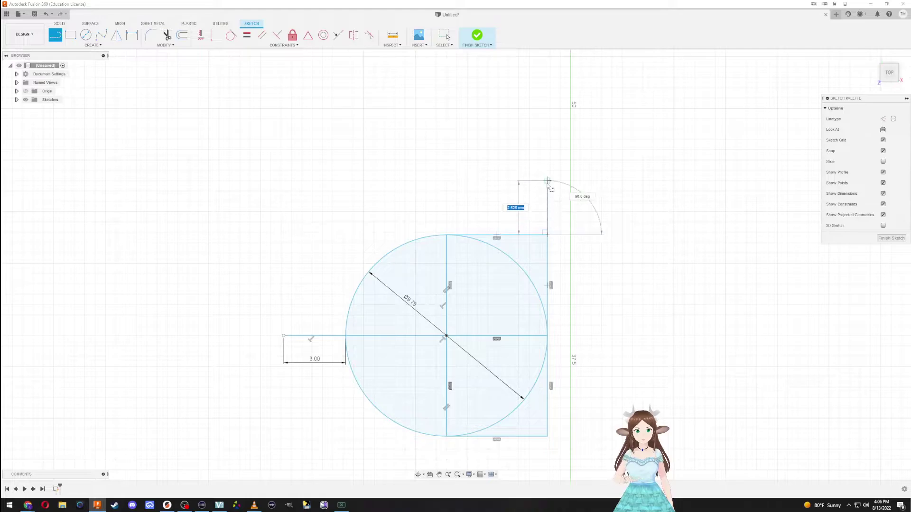
type("6")
key("Tab")
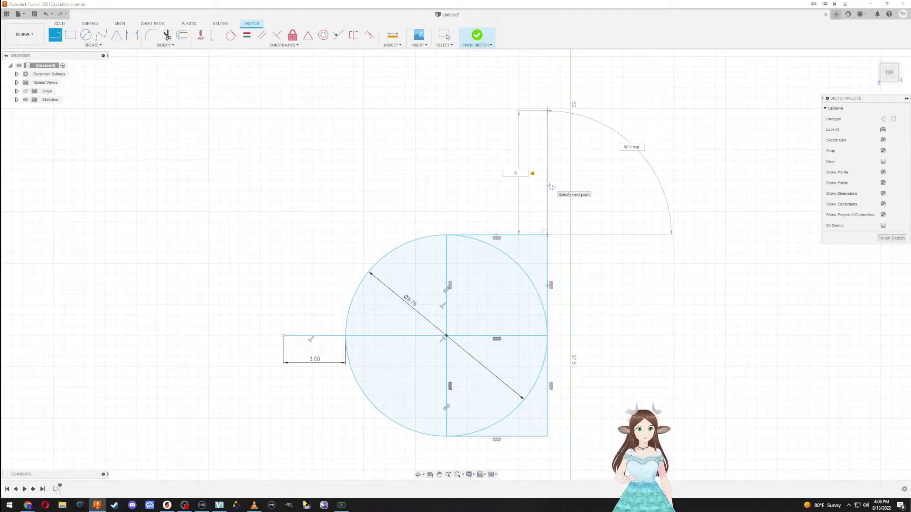
key("Return")
key("Escape")
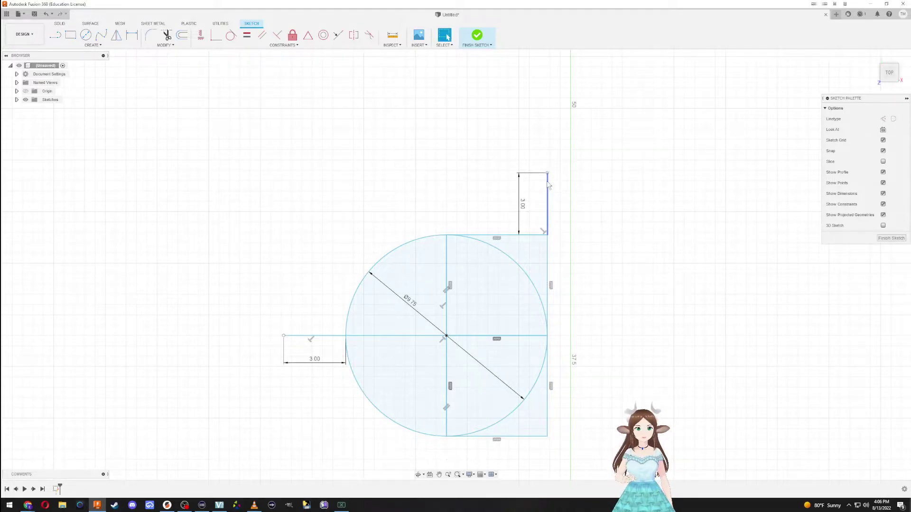
Step: Draw a 3 mm vertical line downward from the lower-right corner of the lower rectangle
middle_click_drag(522, 393, 459, 252)
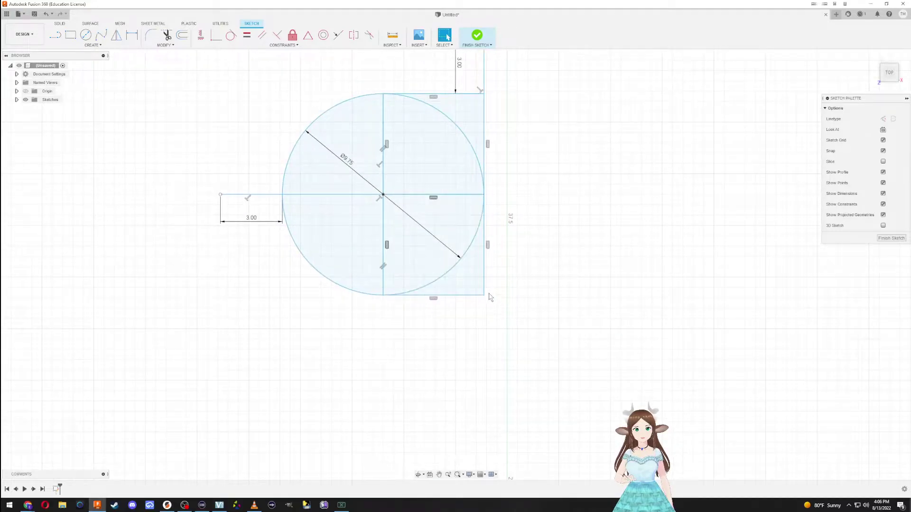
key("l")
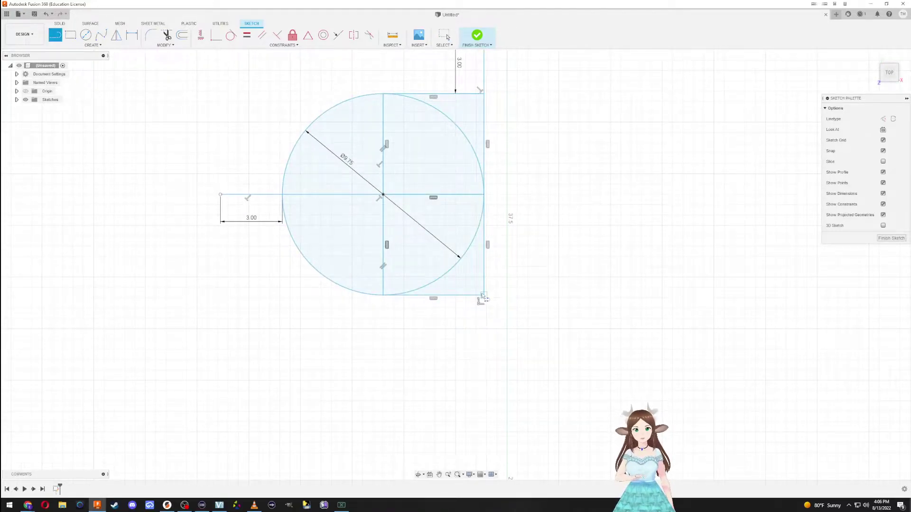
left_click(483, 295)
type("3")
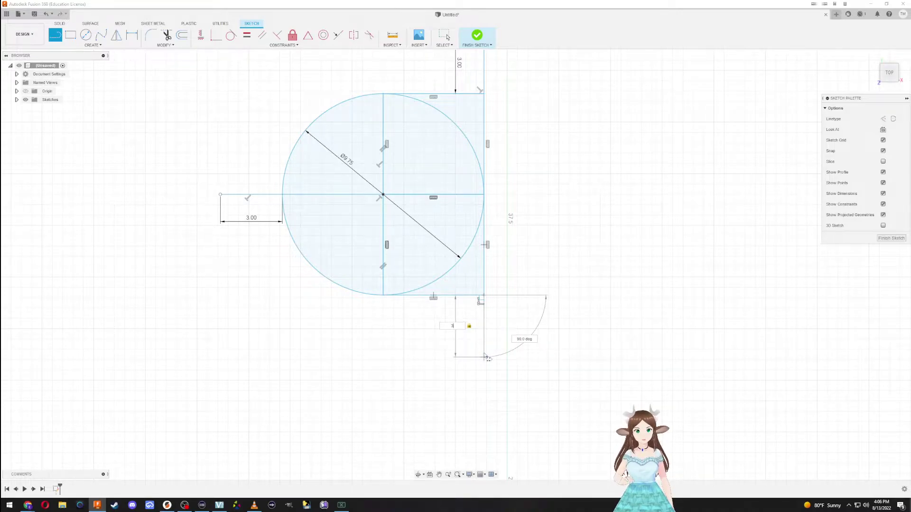
key("Return")
key("Escape")
Step: Set the length of the vertical line below the lower rectangle to 9 mm
middle_click_drag(482, 376, 475, 296)
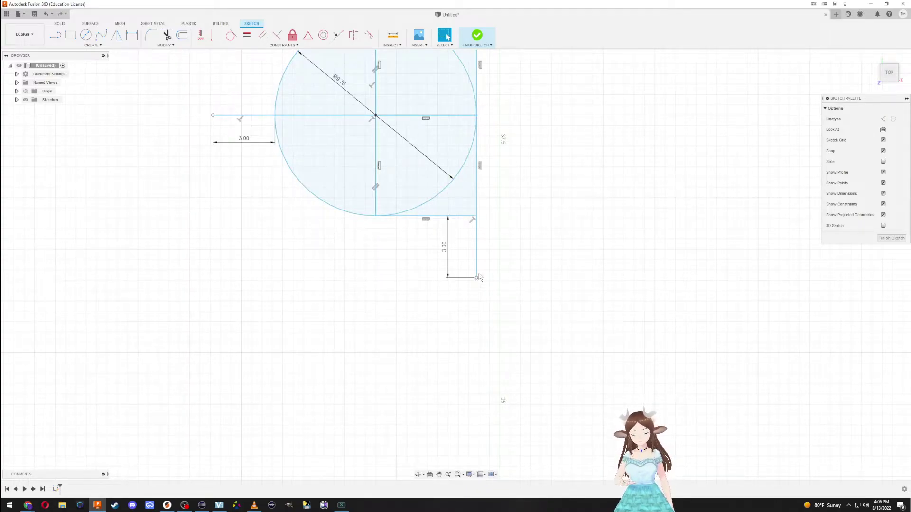
left_click(444, 254)
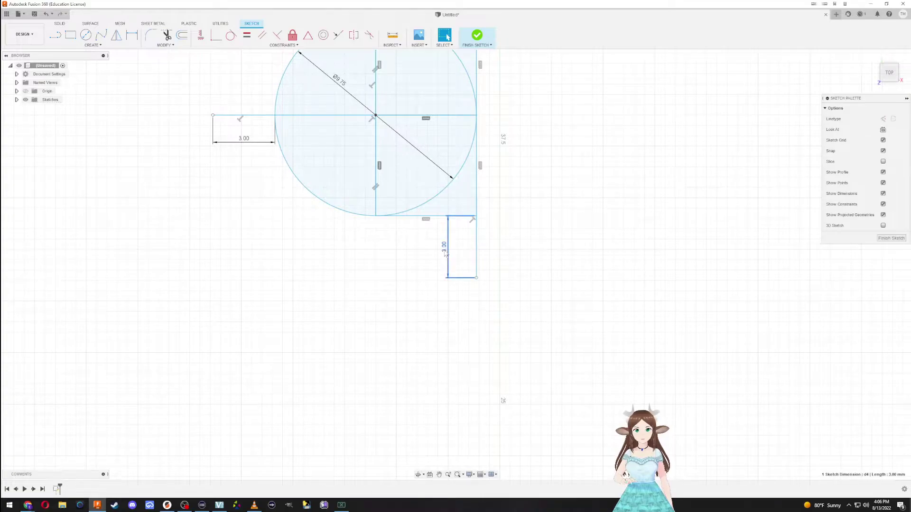
double_click(444, 251)
type("9")
key("Return")
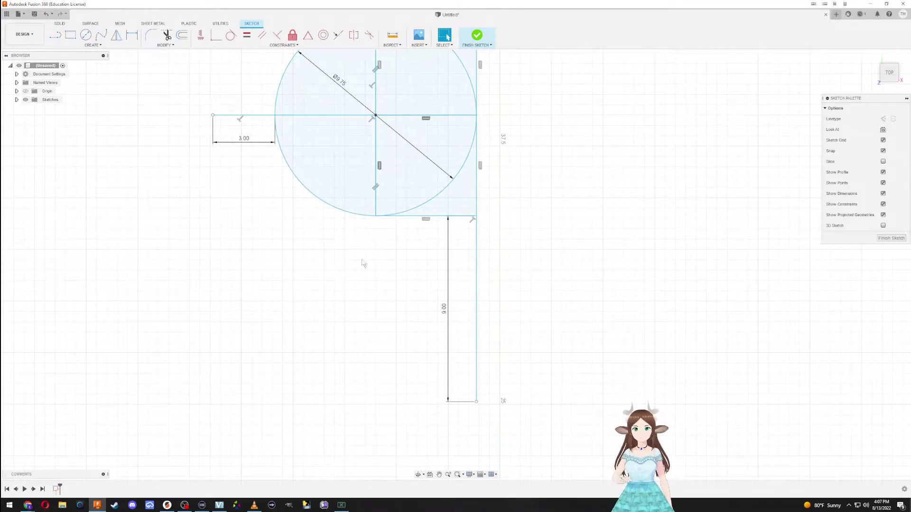
Step: Draw two rectangles from the horizontal line's left end to the free ends of the upper and lower vertical lines, and finish the sketch
middle_click_drag(501, 194, 518, 301)
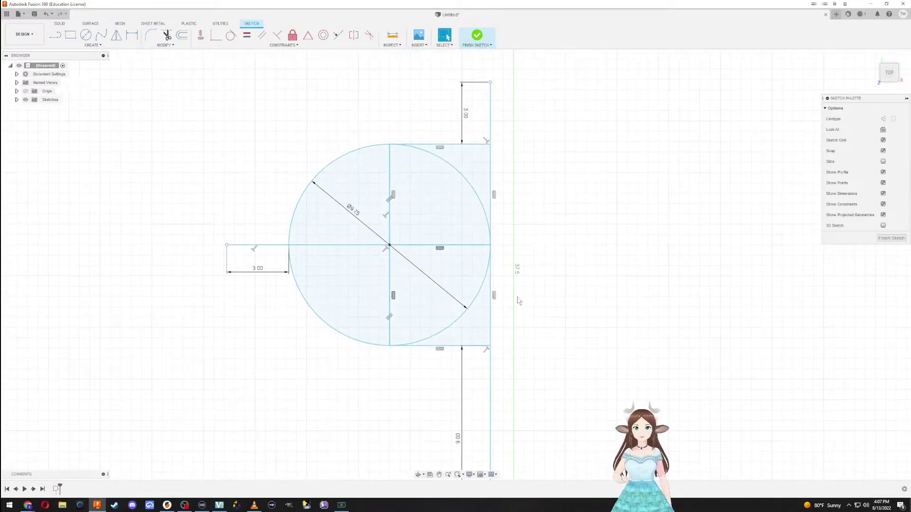
key("r")
left_click(226, 245)
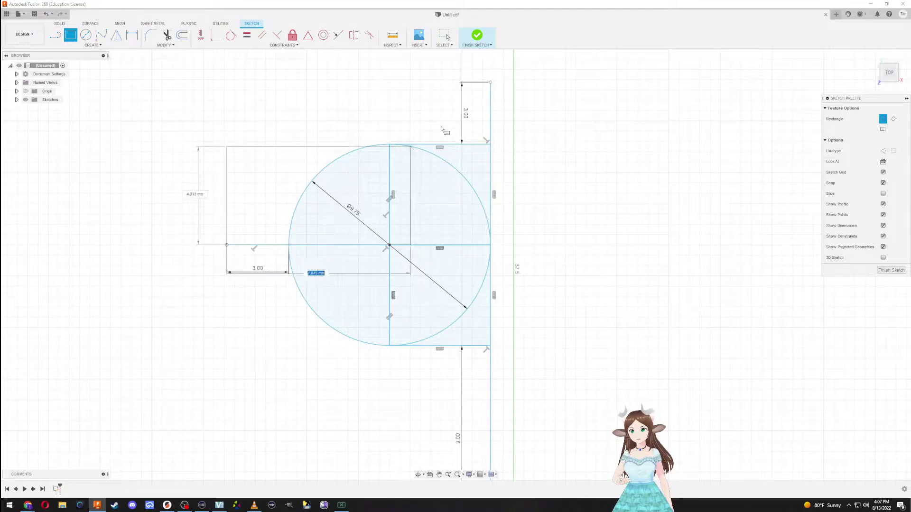
left_click(490, 82)
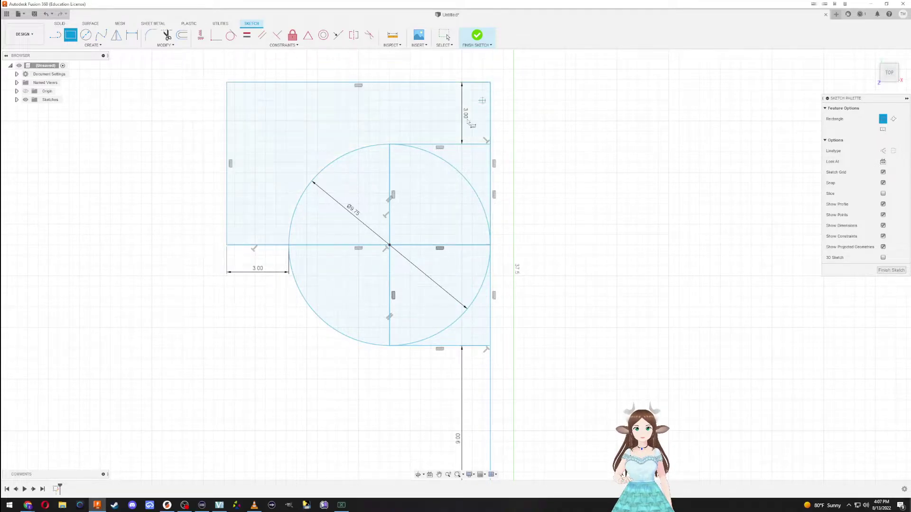
left_click(225, 246)
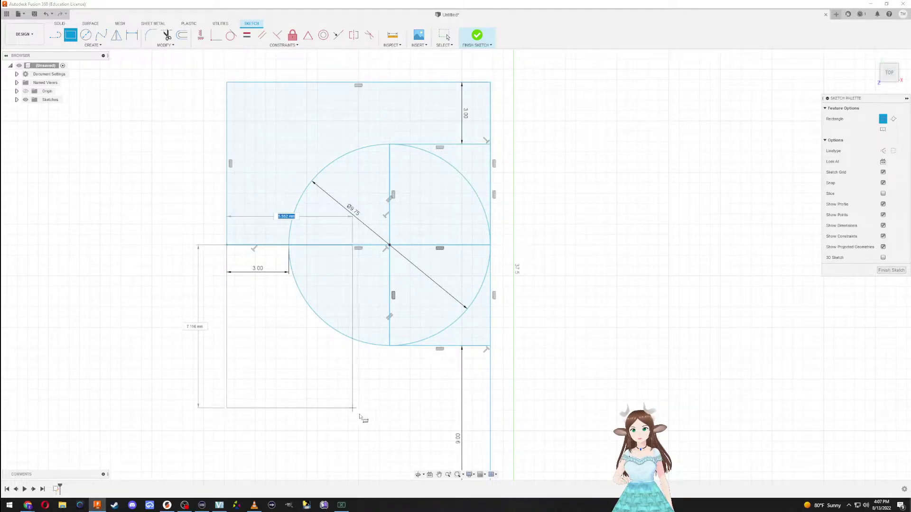
middle_click_drag(416, 447, 381, 330)
left_click(455, 415)
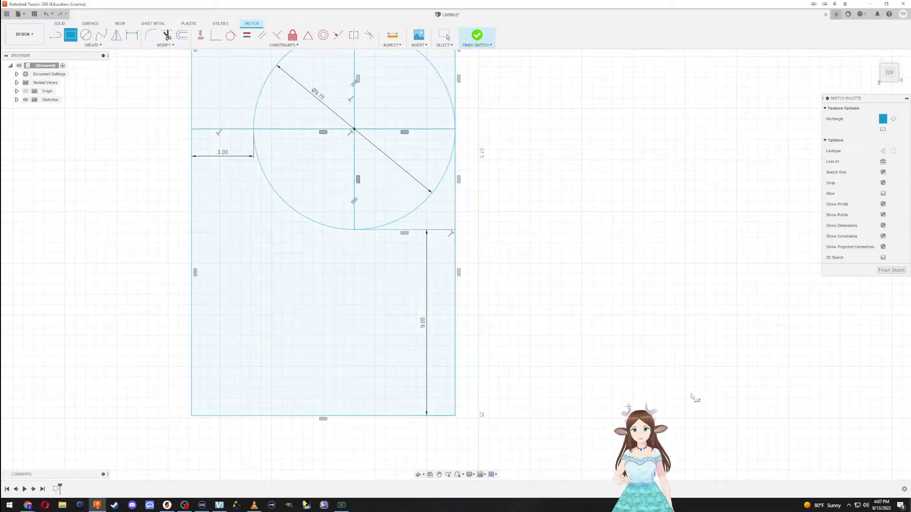
left_click(888, 271)
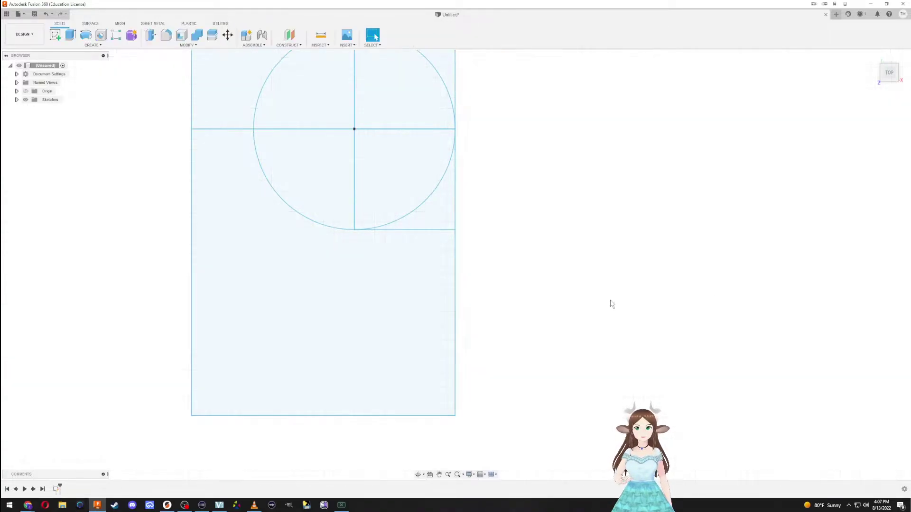
Step: Save the design as Wire Brace in Admin Project
scroll(474, 318, "down", 3)
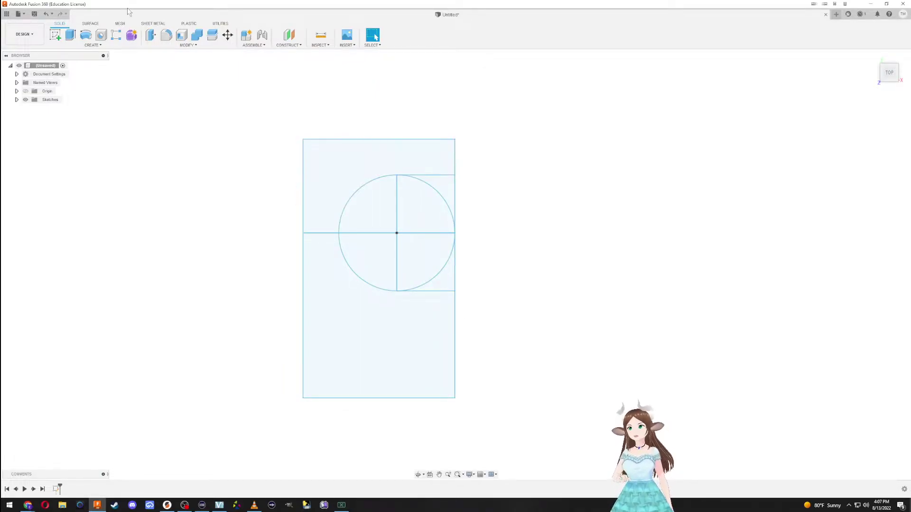
left_click(35, 14)
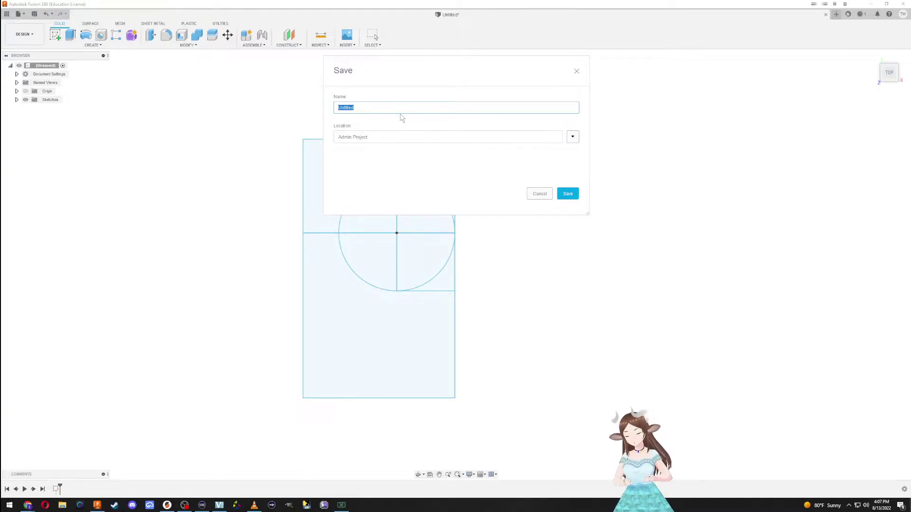
type("Wire Brace")
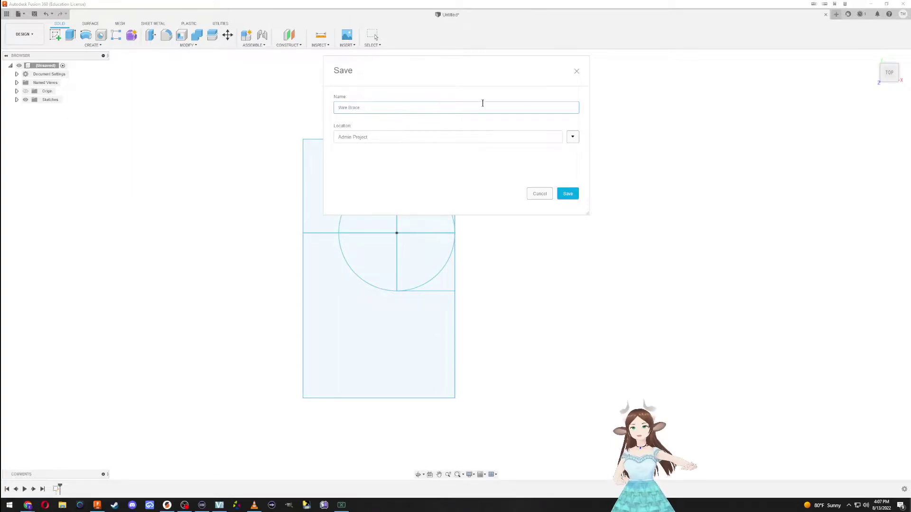
left_click(569, 196)
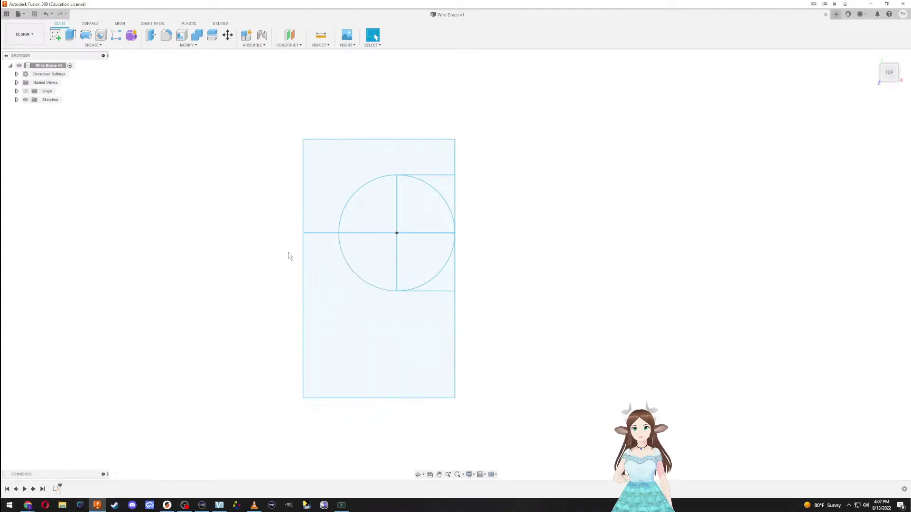
Step: Reopen the clamp sketch and add a 15.75 mm diameter circle concentric with the 9.75 mm circle
scroll(400, 239, "up", 2)
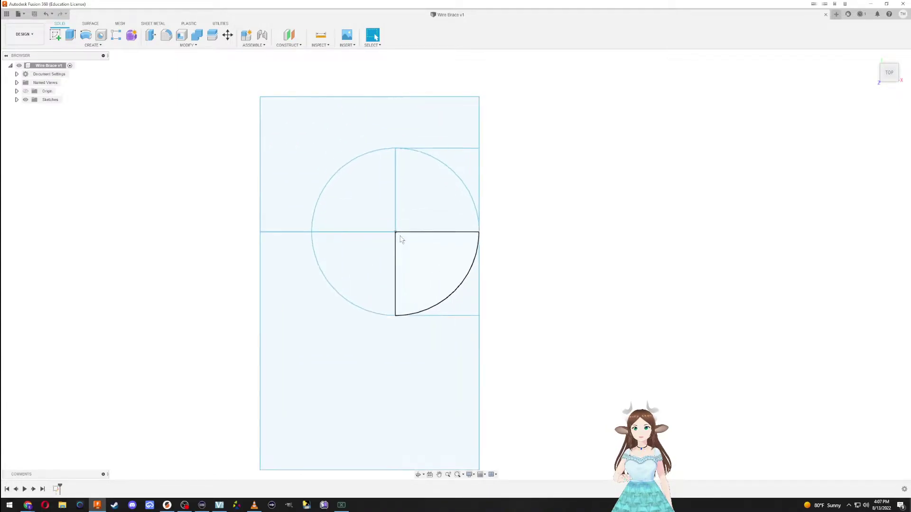
double_click(57, 489)
key("c")
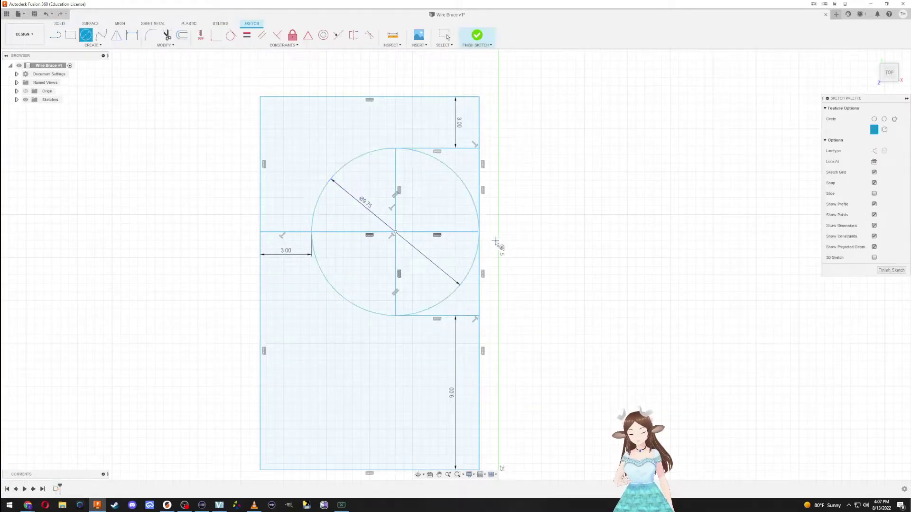
left_click(396, 233)
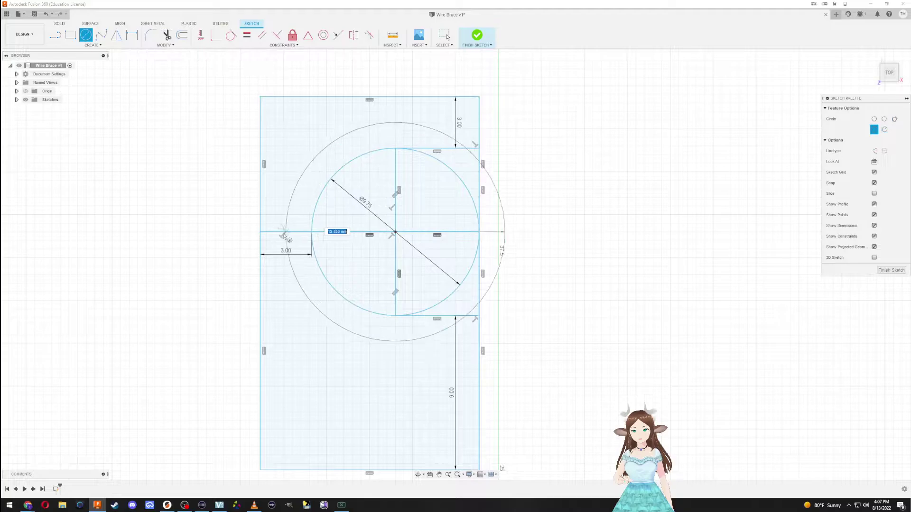
left_click(313, 234)
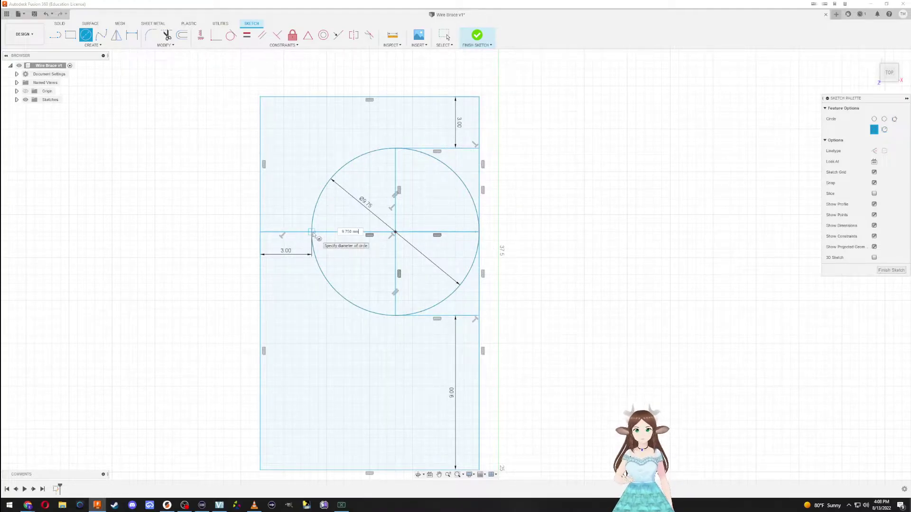
type("+3+")
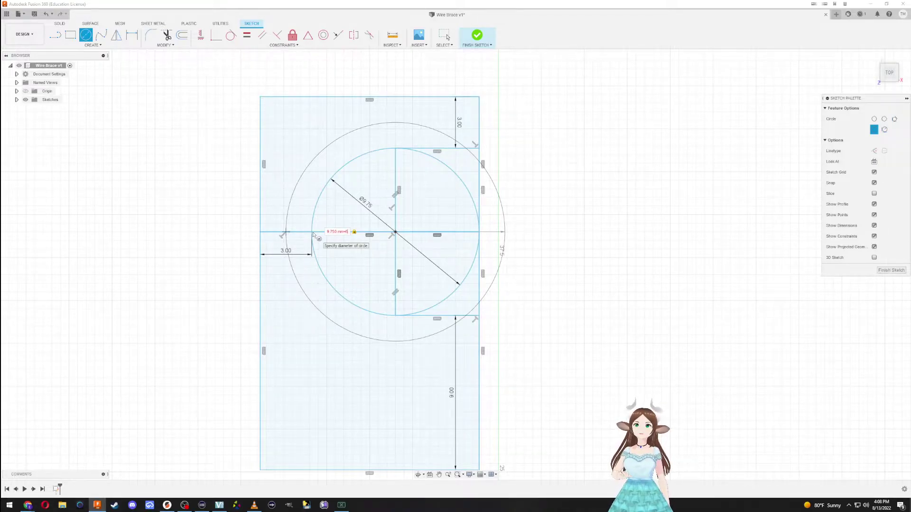
key("Return")
key("Escape")
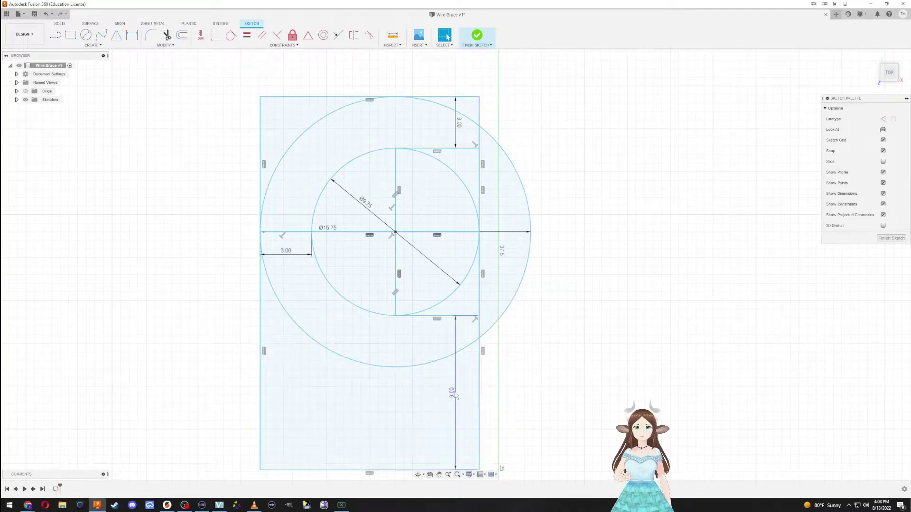
key("l")
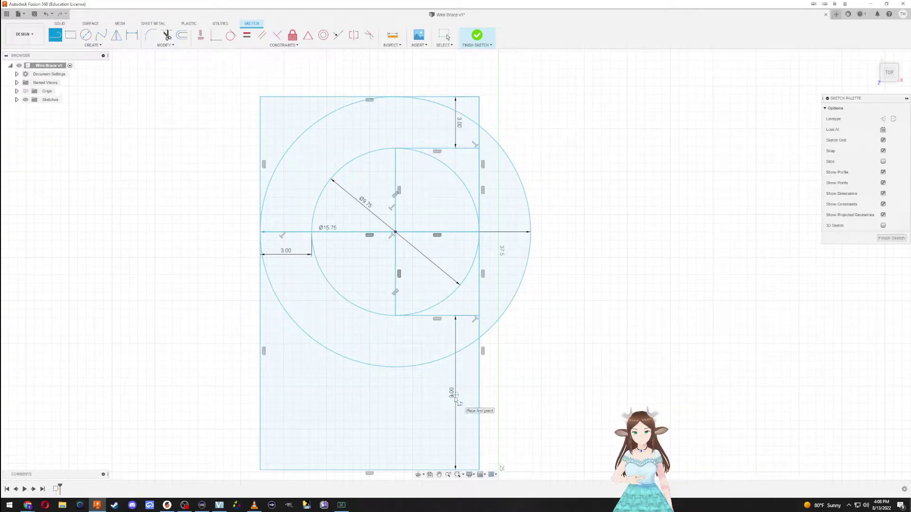
left_click(457, 392)
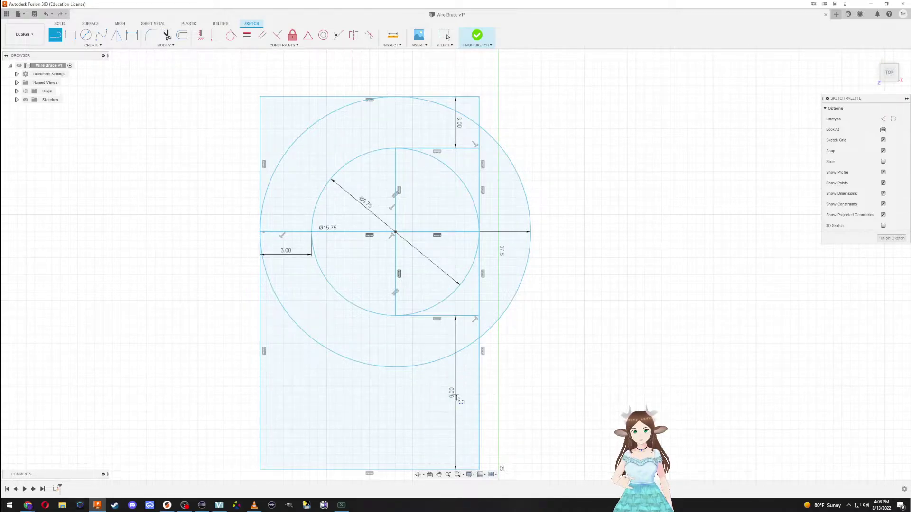
key("Escape")
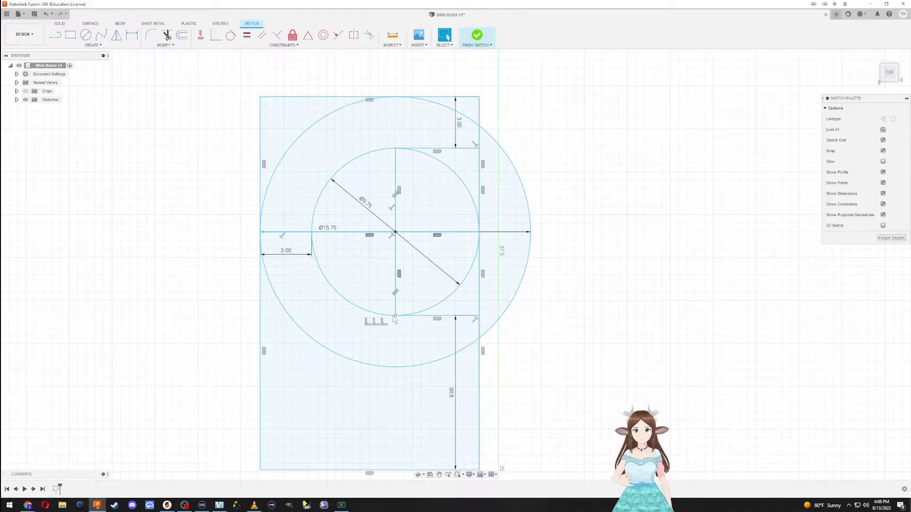
Step: Draw a vertical line from the inner circle's lowest point down to the bottom edge of the lower outer rectangle
key("l")
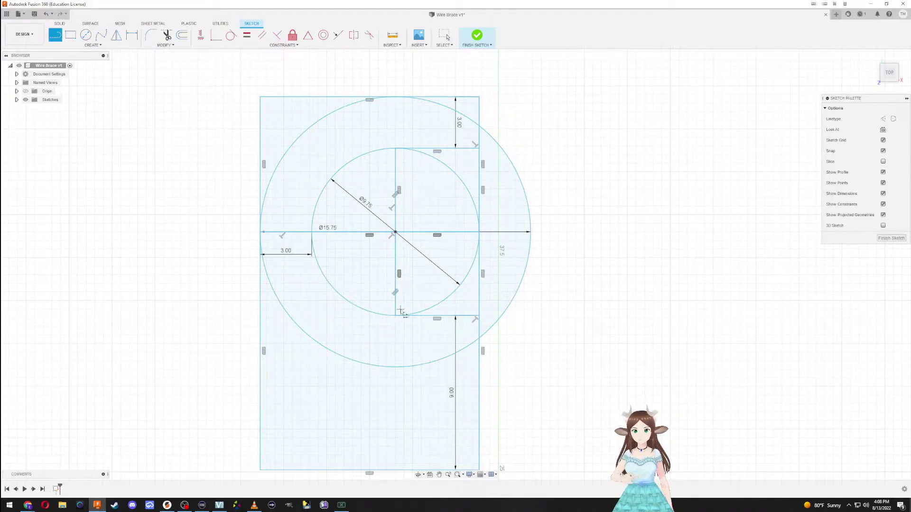
left_click(396, 317)
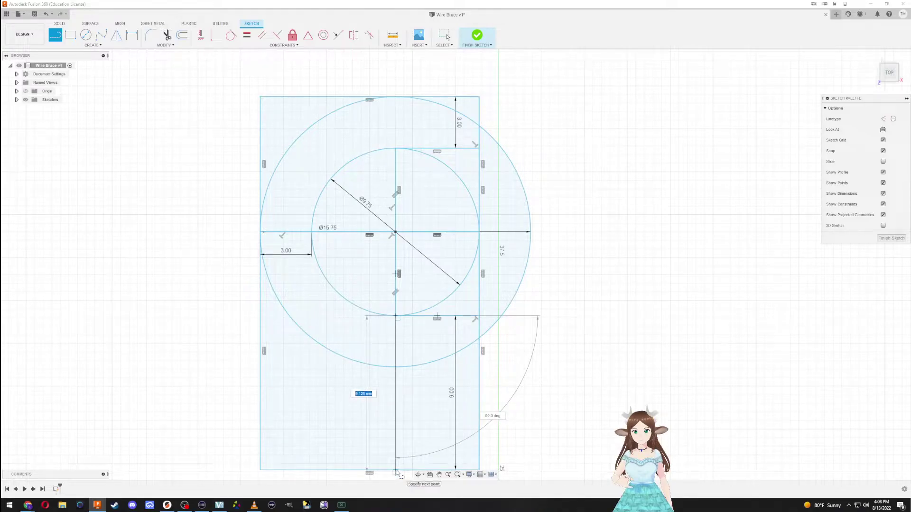
double_click(396, 470)
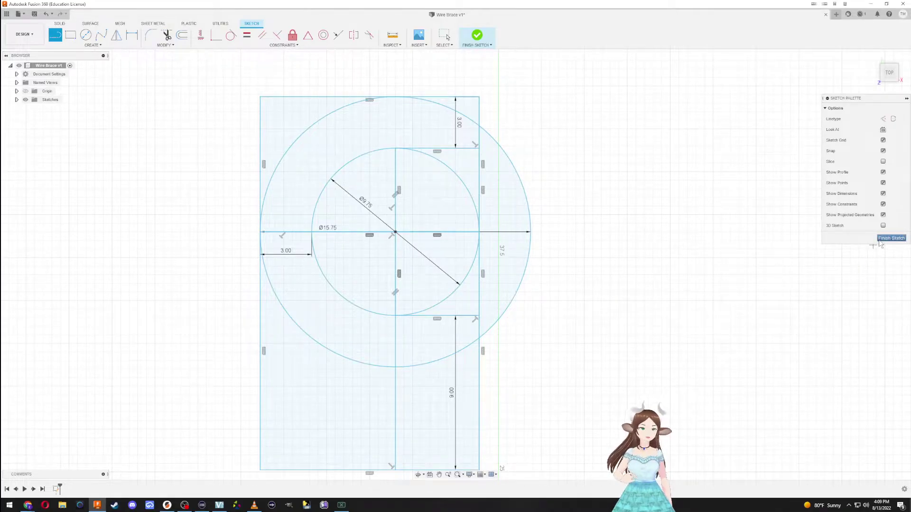
middle_click_drag(391, 446, 390, 367)
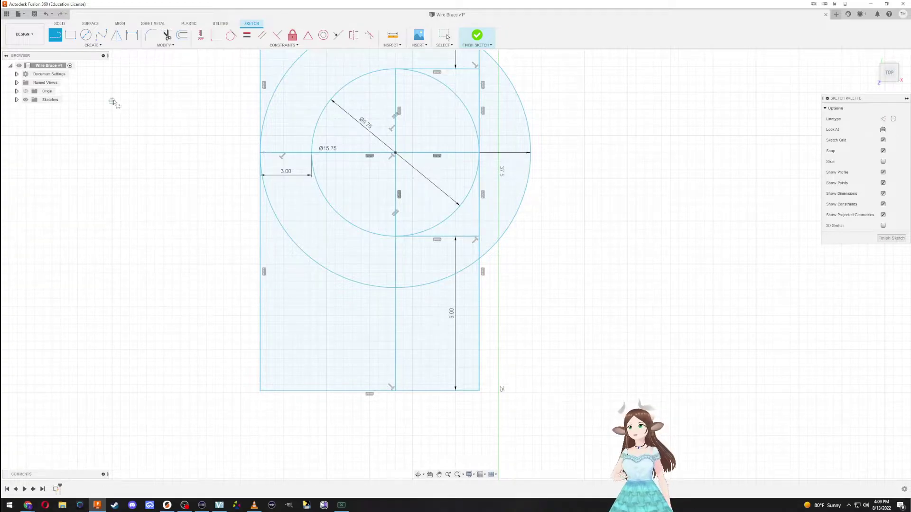
left_click(101, 35)
left_click(100, 45)
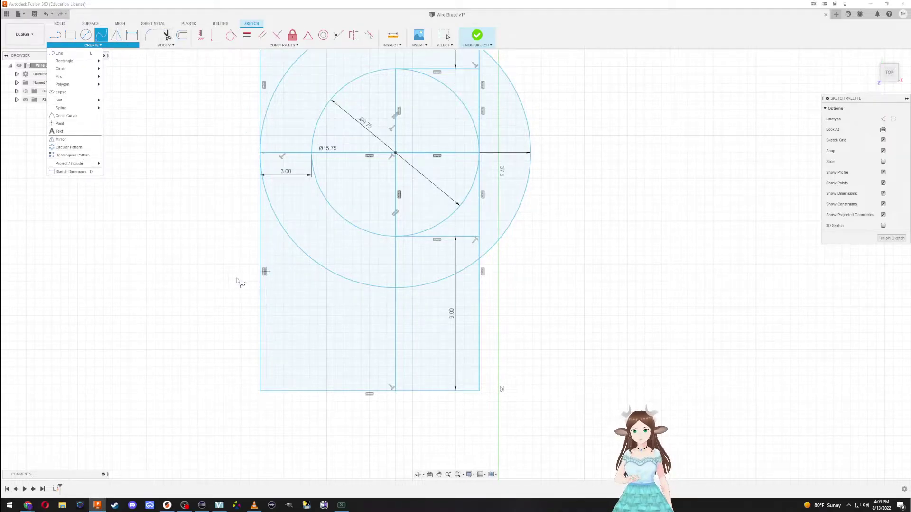
left_click(203, 265)
key("m")
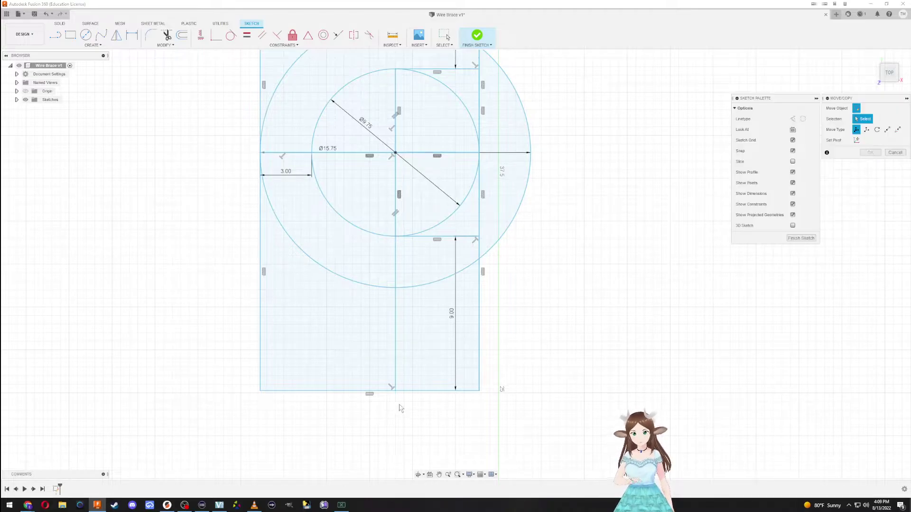
left_click(397, 392)
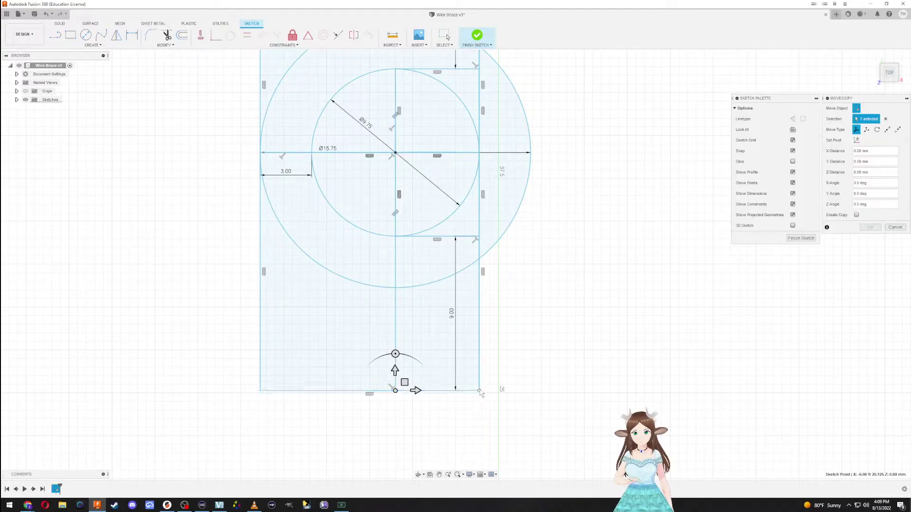
left_click(456, 389)
key("Escape")
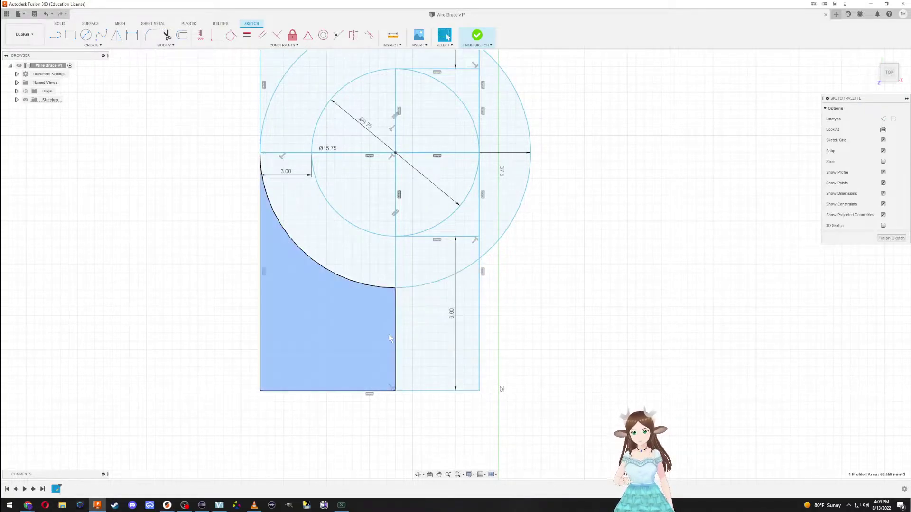
Step: Check the distance between the vertical line below the inner circle and the outer rectangle's right edge
key("d")
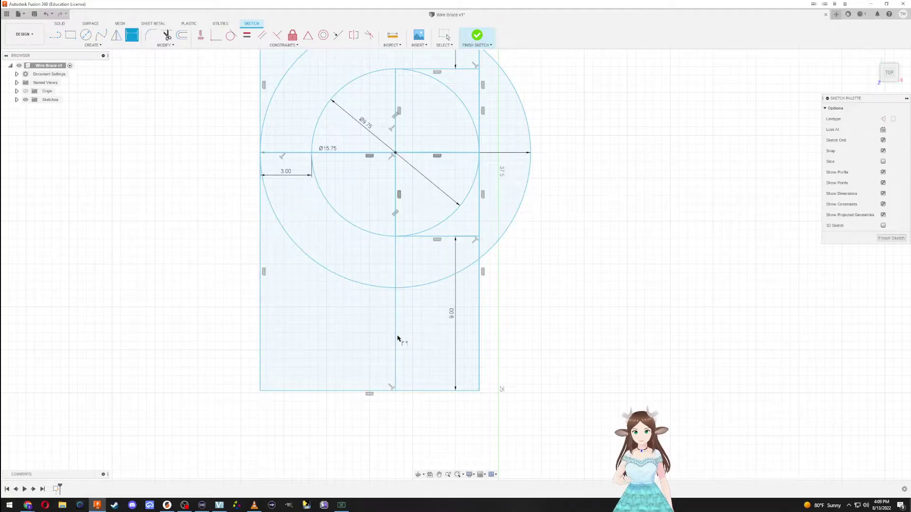
left_click(395, 339)
left_click(478, 341)
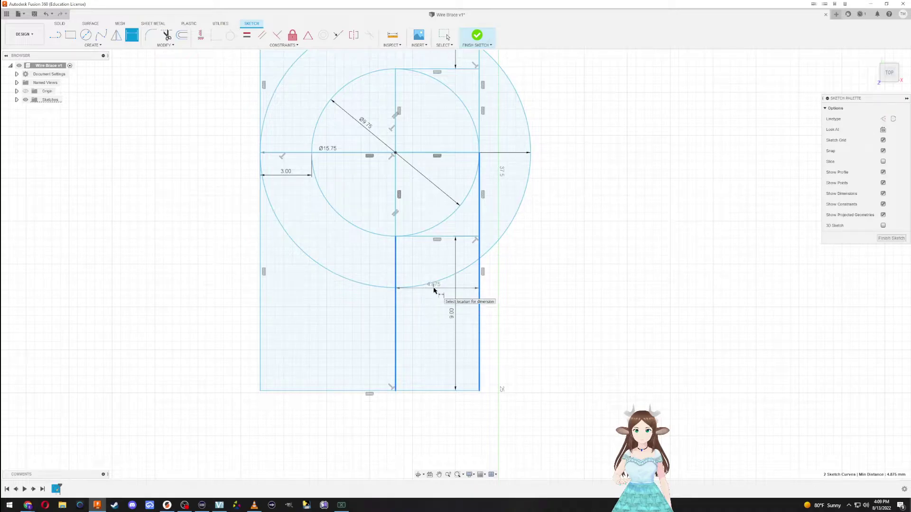
key("Escape")
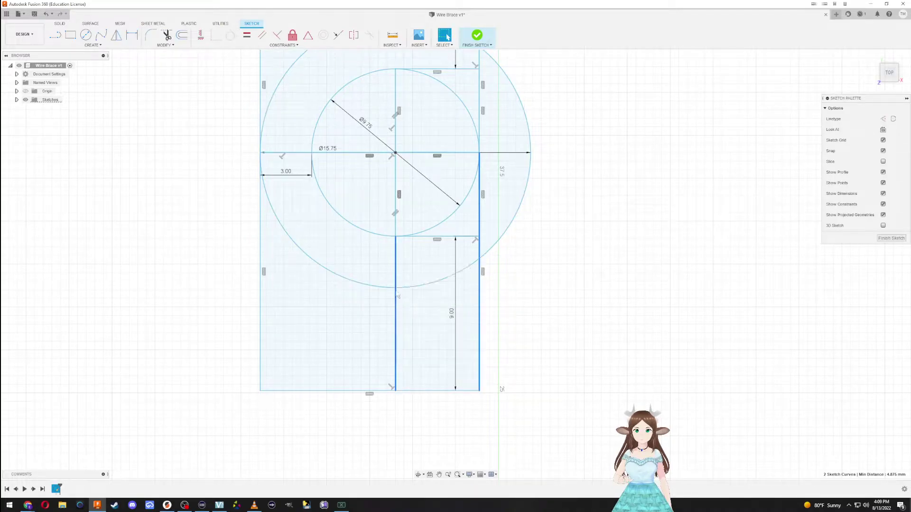
mouse_move(693, 133)
middle_mouse_down()
mouse_move(700, 203)
mouse_move(647, 271)
mouse_move(611, 231)
middle_mouse_up()
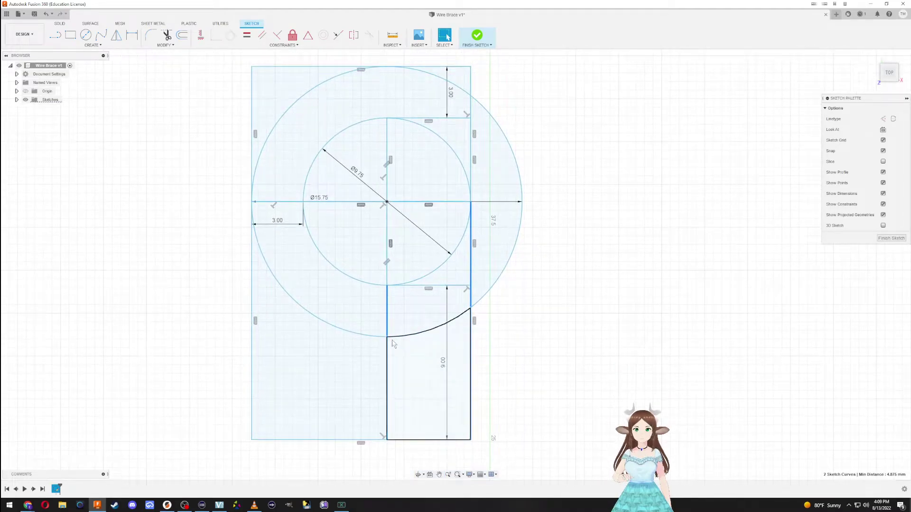
mouse_move(557, 203)
middle_mouse_down()
mouse_move(567, 272)
mouse_move(466, 288)
middle_mouse_up()
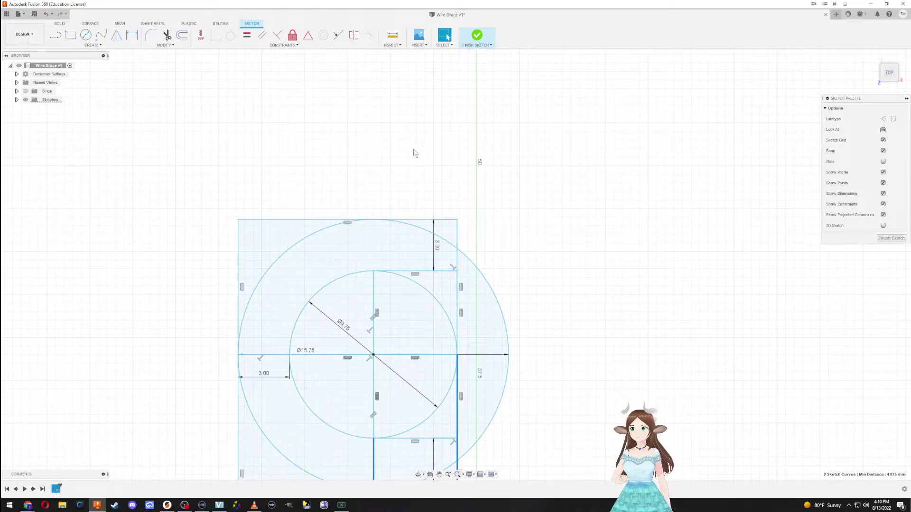
Step: Draw a 3 mm wide rectangle from the inner rectangle's lower right corner down to the outer rectangle's bottom edge, and finish the sketch
middle_click_drag(415, 190, 437, 109)
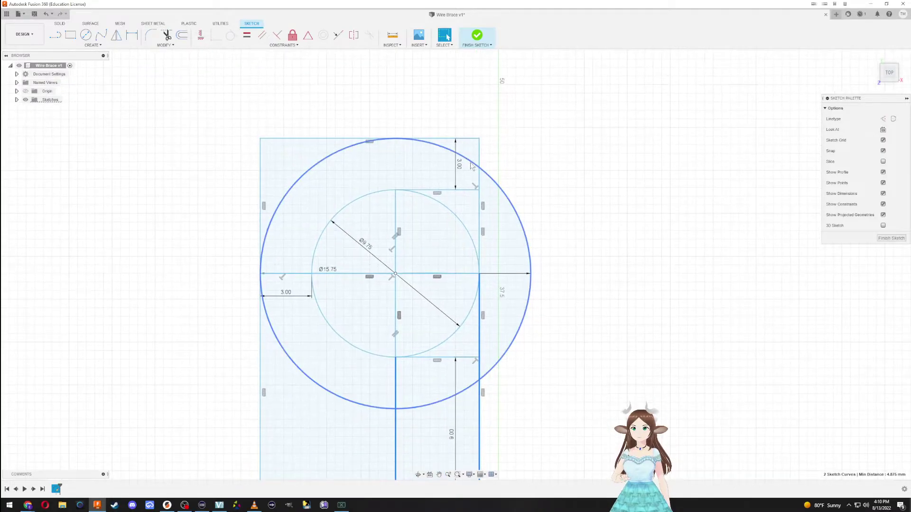
middle_click_drag(441, 145, 414, 106)
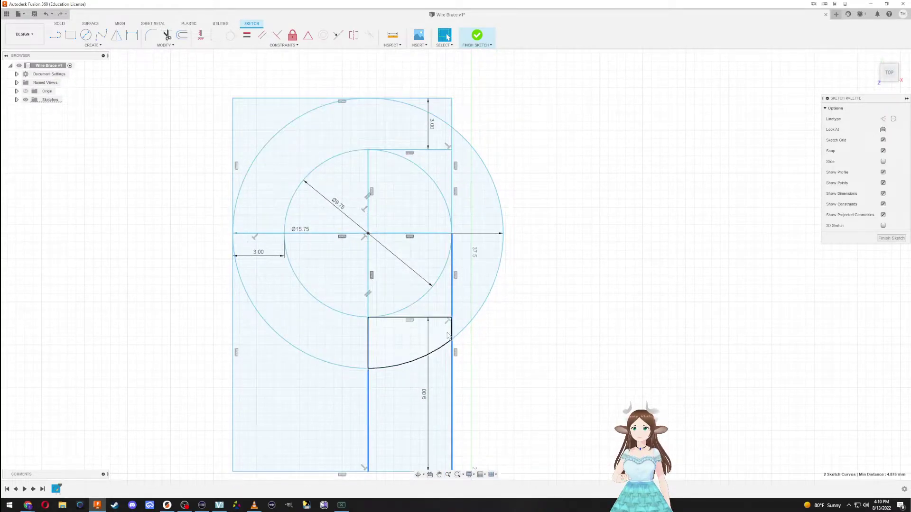
middle_click_drag(410, 431, 399, 357)
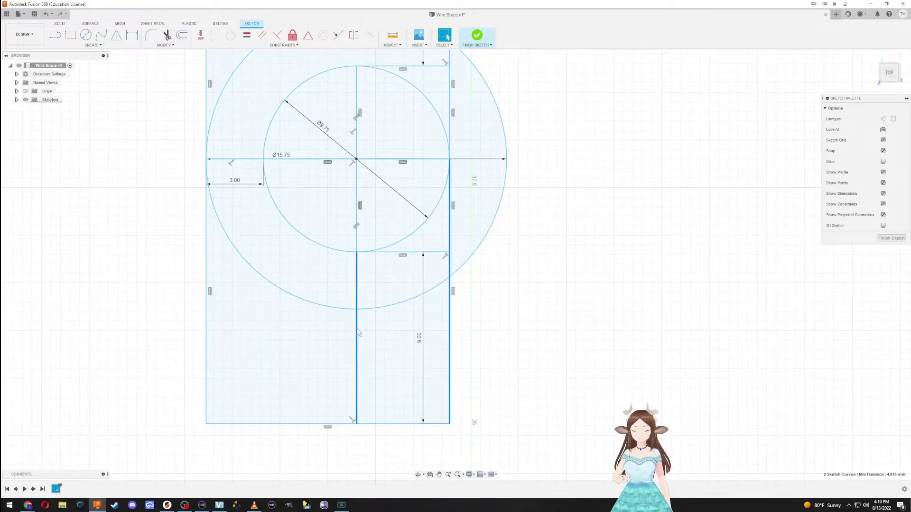
scroll(344, 261, "down", 1)
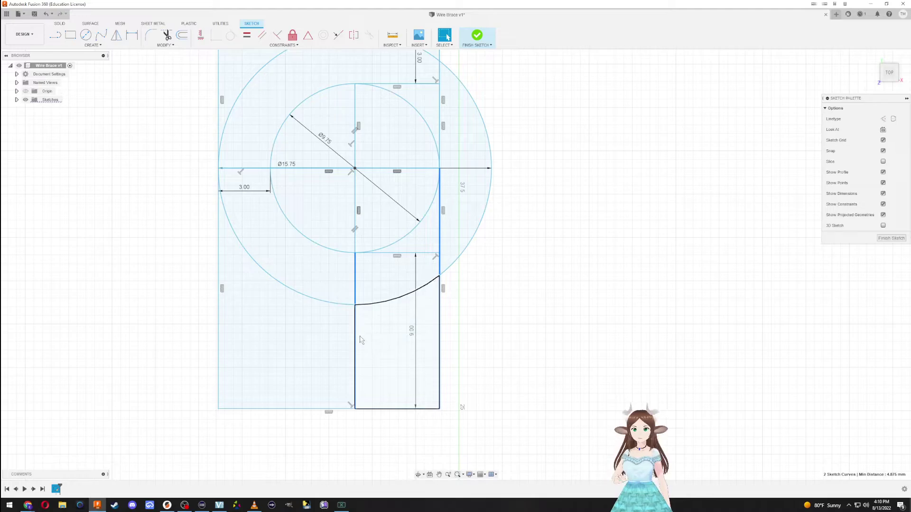
key("r")
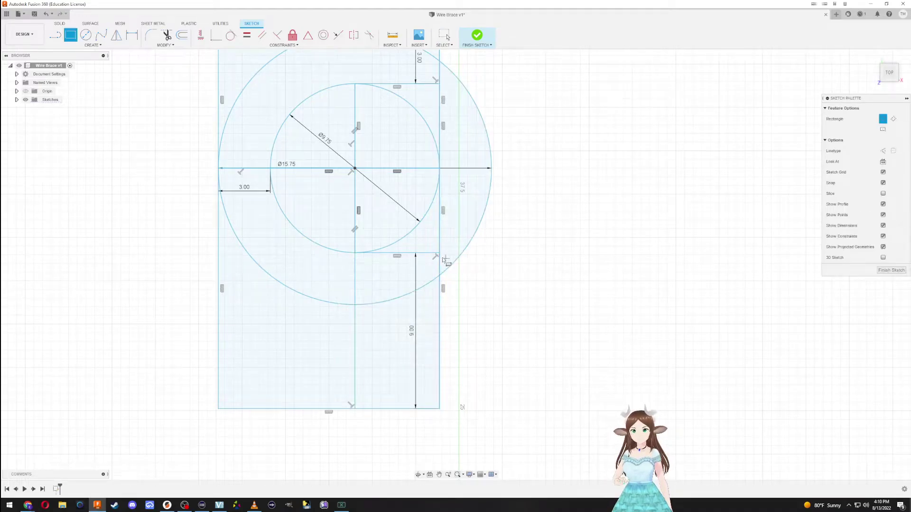
left_click(438, 256)
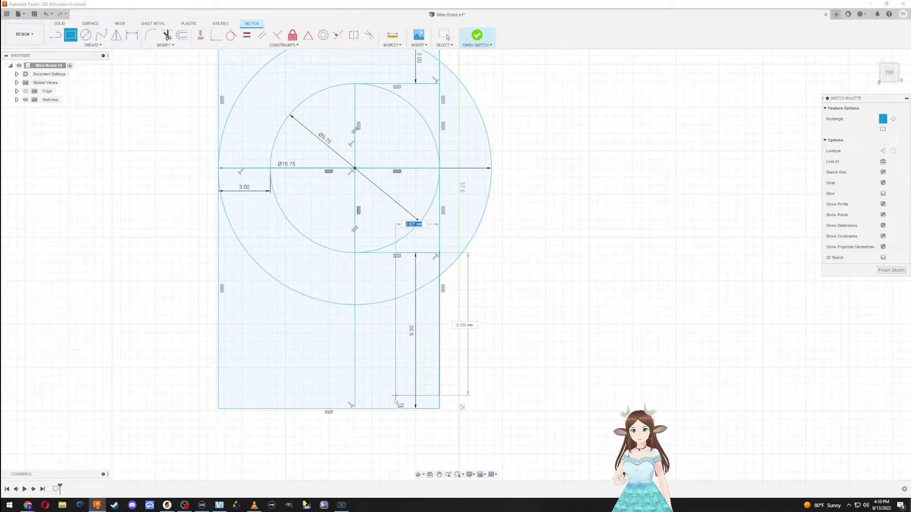
type("3")
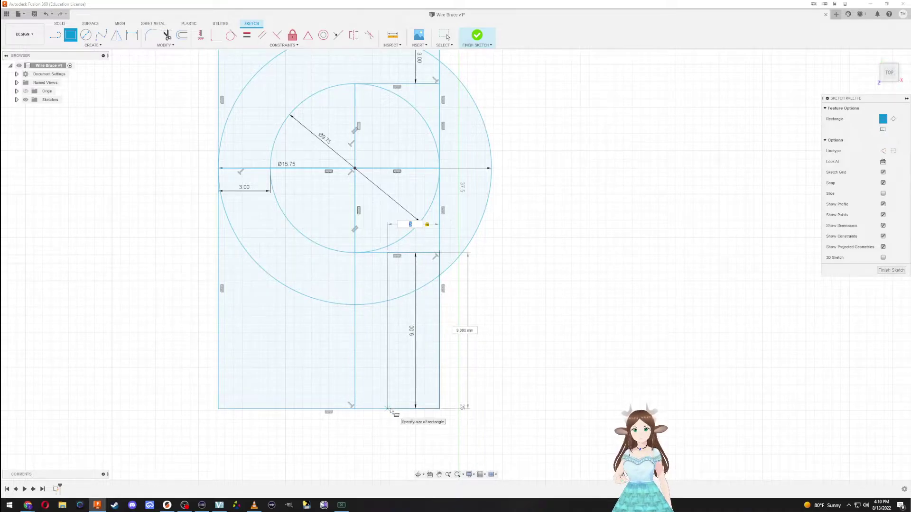
left_click(392, 410)
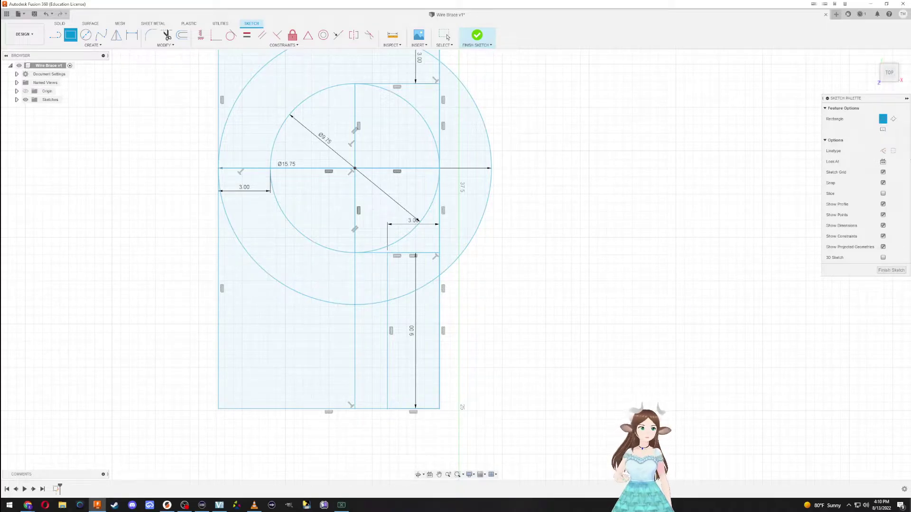
left_click(890, 269)
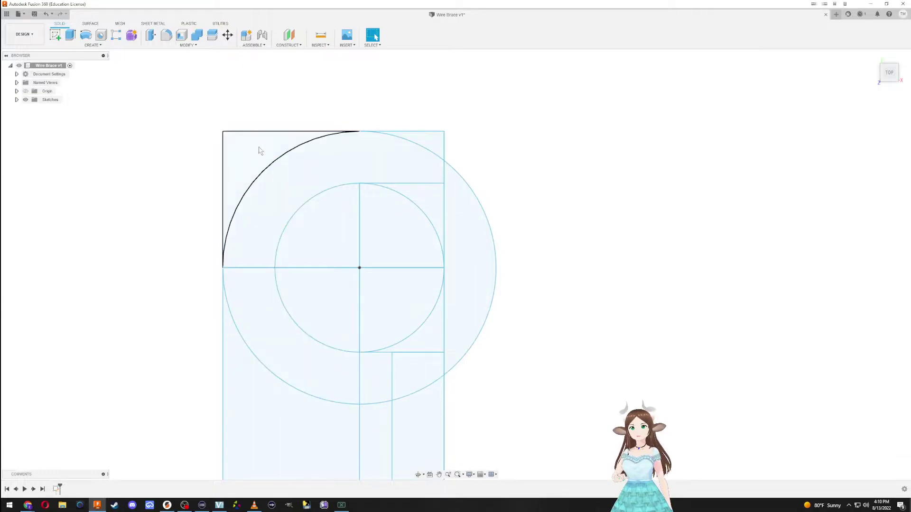
key("e")
left_click(307, 186)
left_click(337, 351)
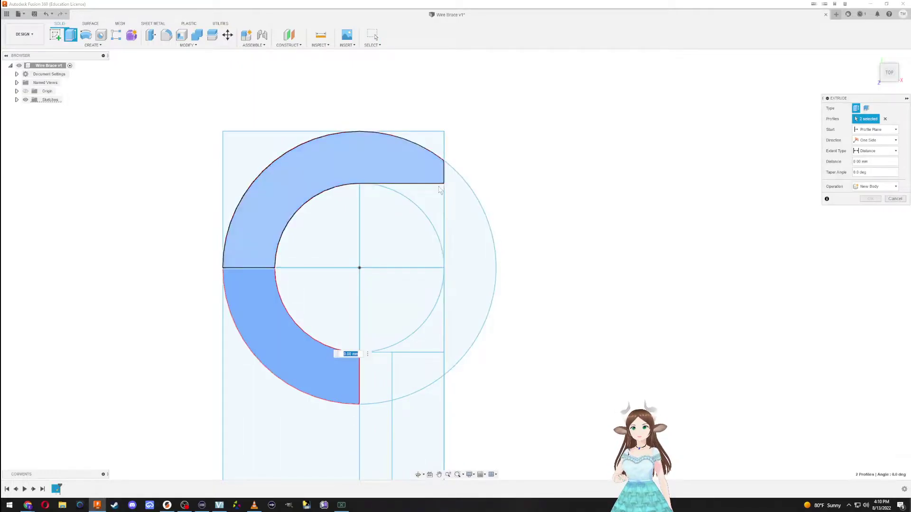
left_click(435, 148)
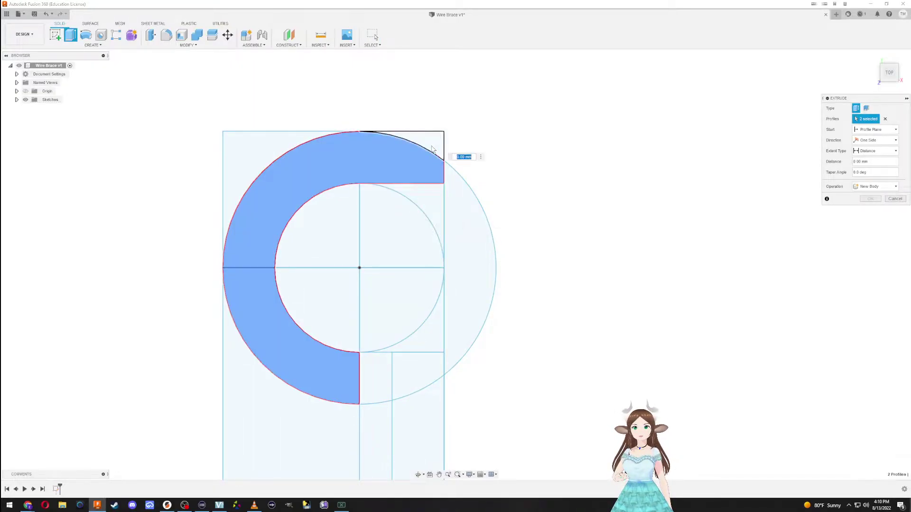
left_click(429, 366)
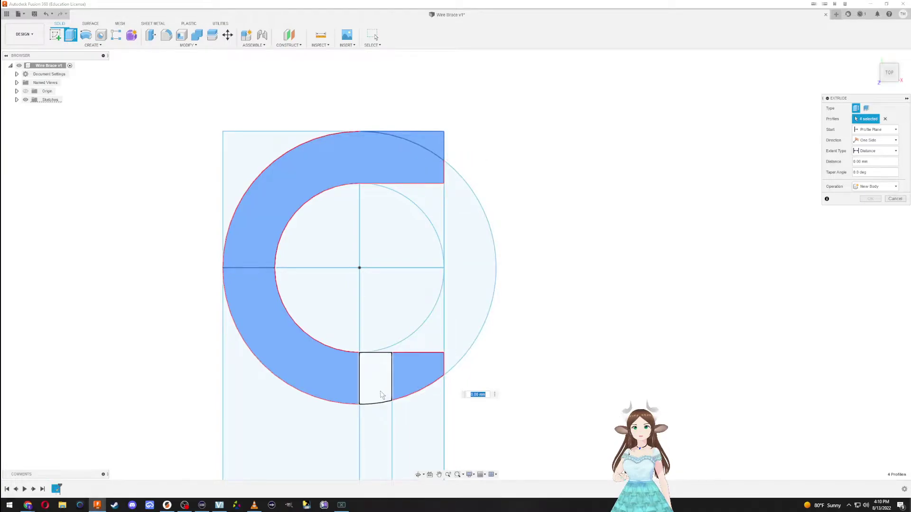
left_click(381, 393)
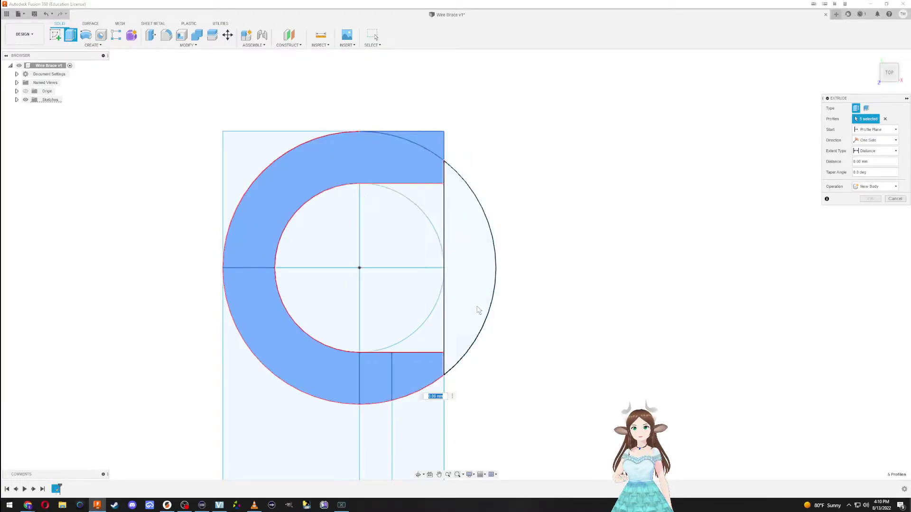
middle_click_drag(553, 366, 537, 257)
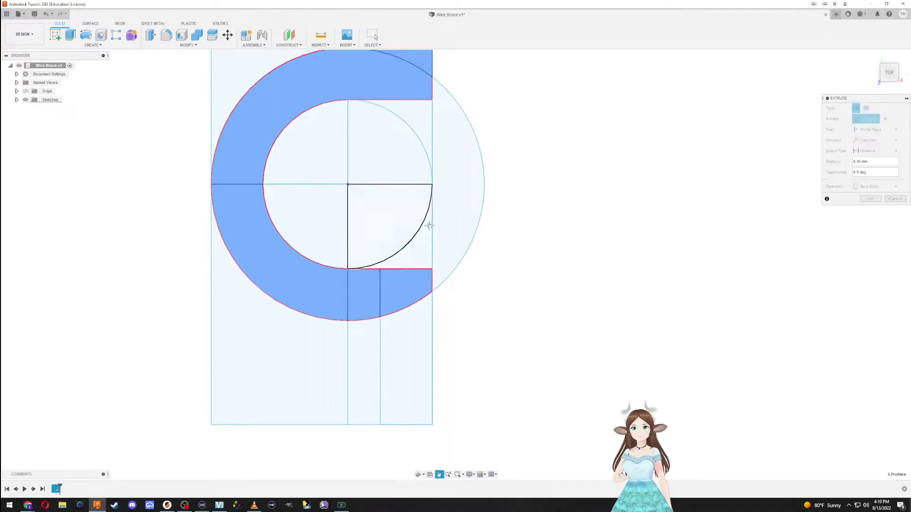
middle_click_drag(429, 223, 474, 308)
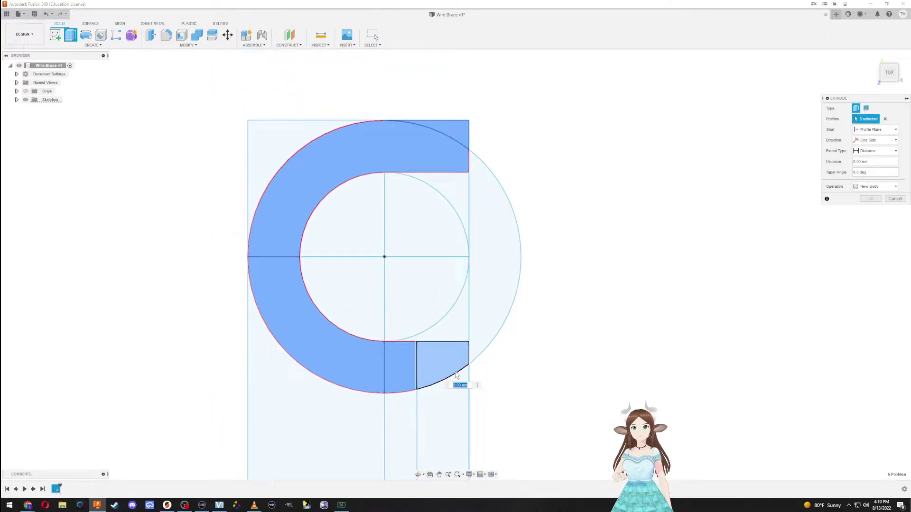
middle_click_drag(430, 375, 424, 289)
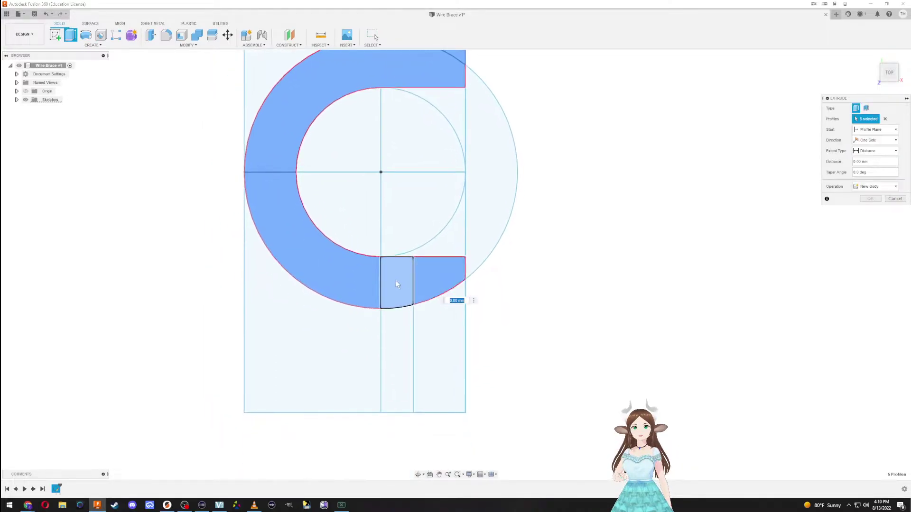
middle_click_drag(408, 246, 428, 312)
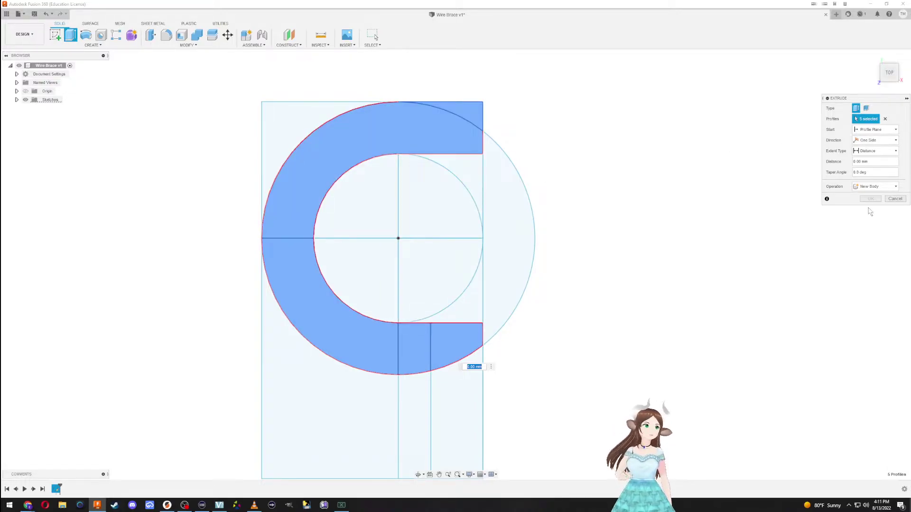
left_click(895, 199)
Step: Reopen the clamp sketch and set the inner circle's diameter to 9.6 mm
middle_click_drag(501, 146, 497, 139)
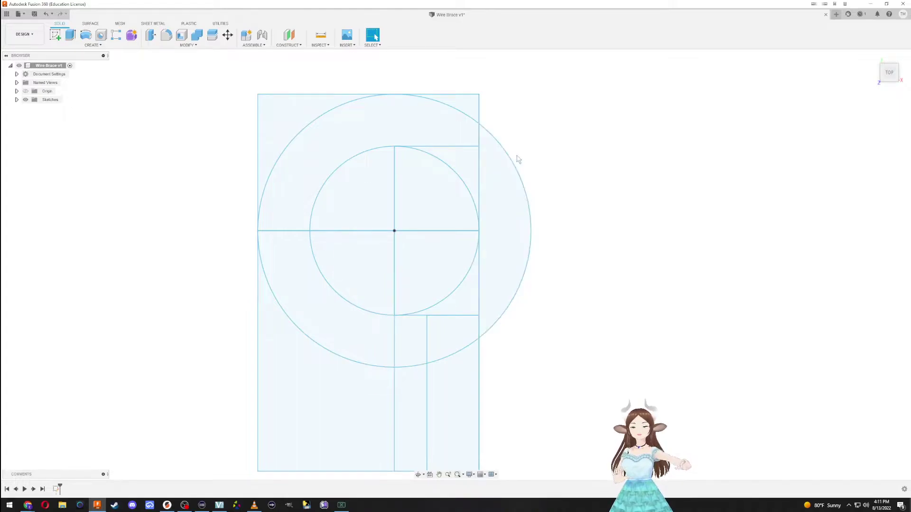
middle_click_drag(465, 90, 467, 154)
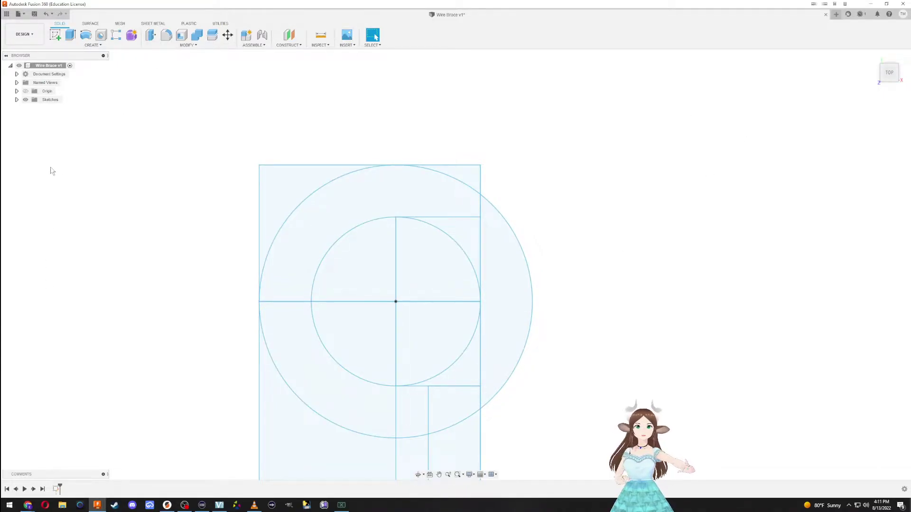
double_click(55, 489)
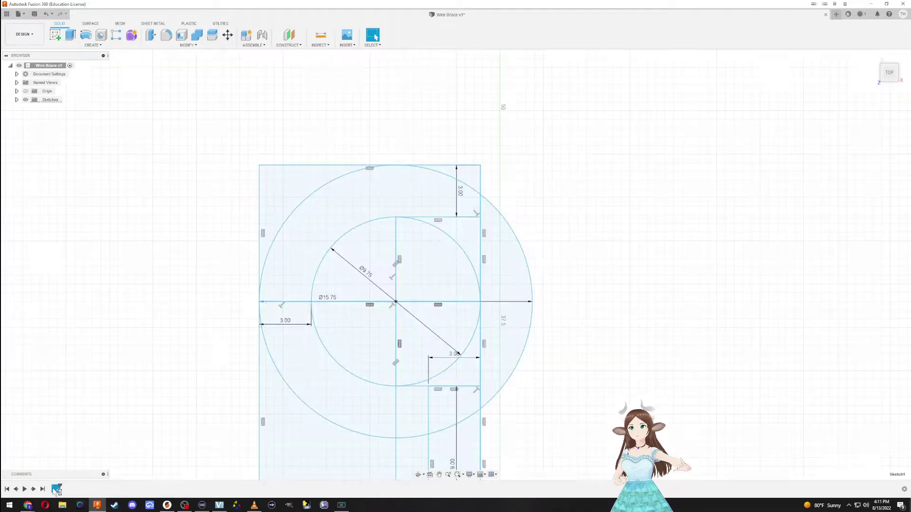
double_click(367, 275)
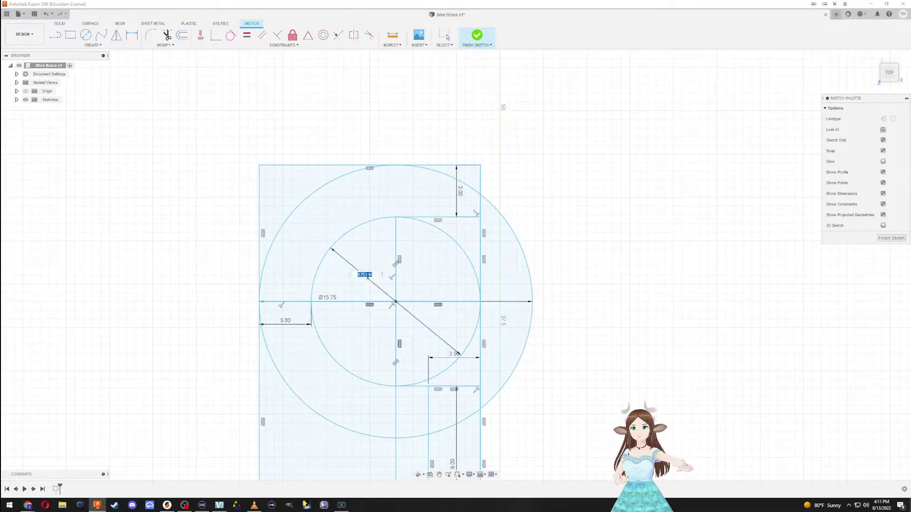
type("9")
key("Return")
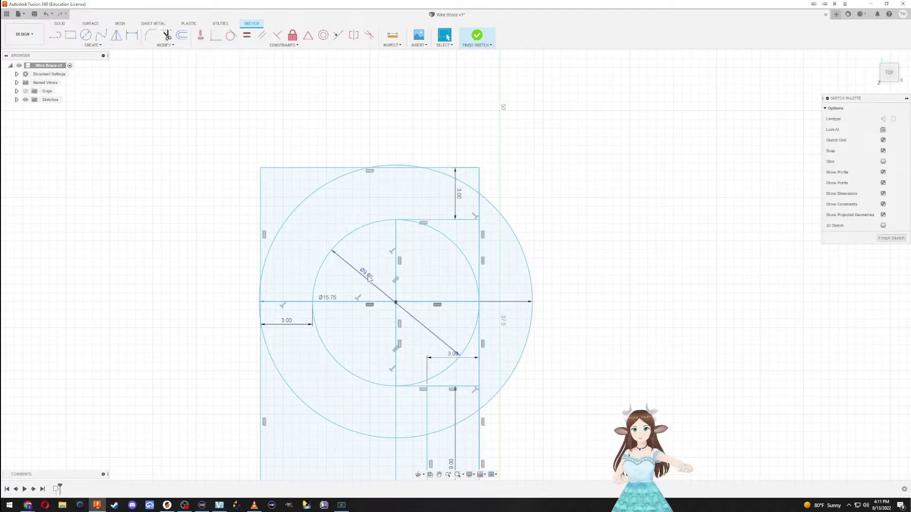
left_click(272, 251)
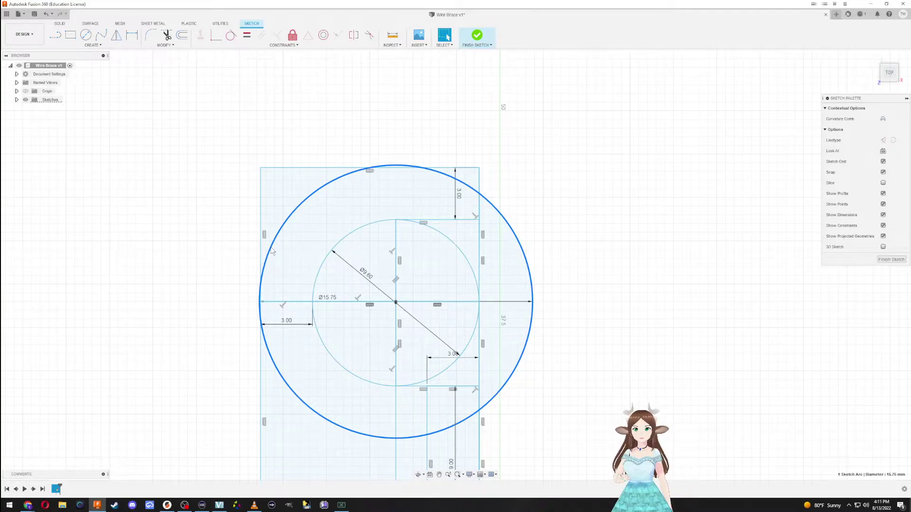
key("d")
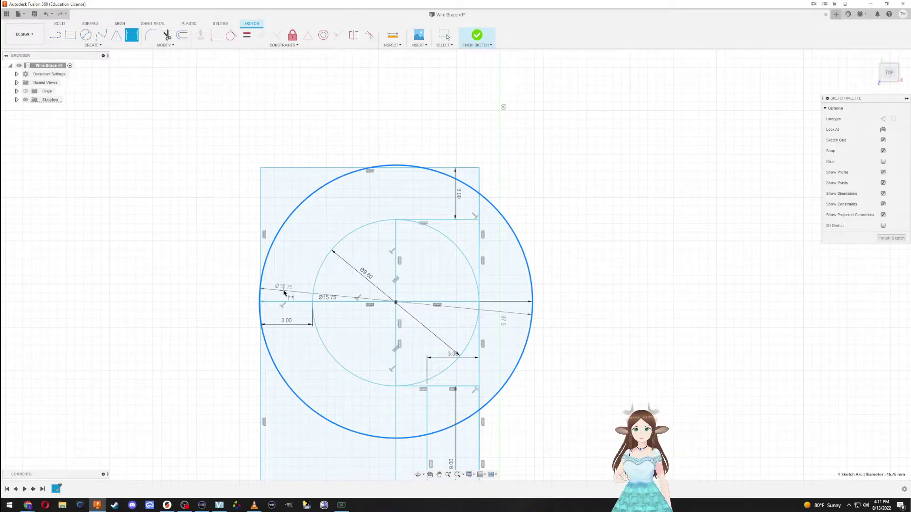
left_click(288, 281)
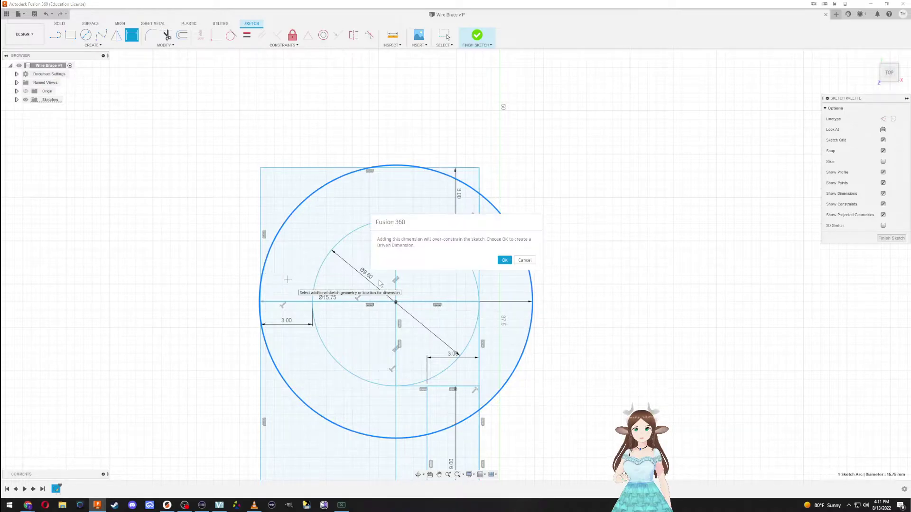
left_click(503, 261)
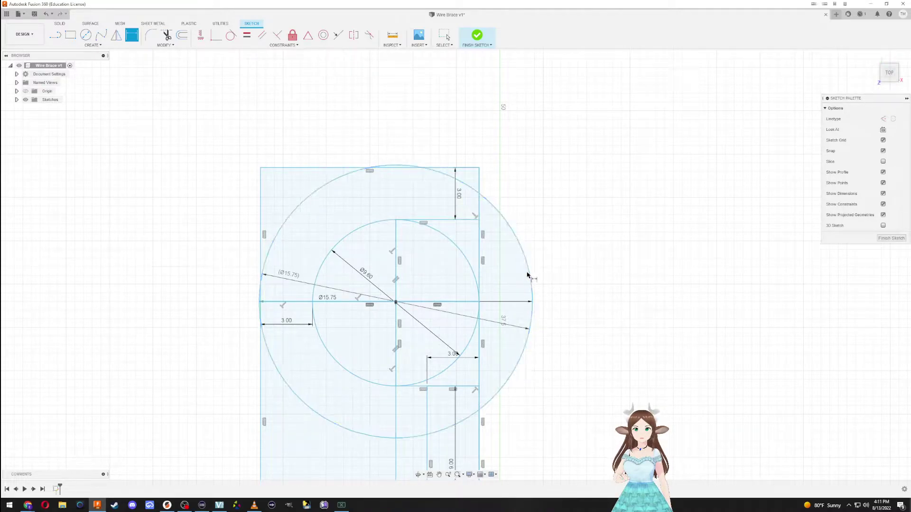
key("Escape")
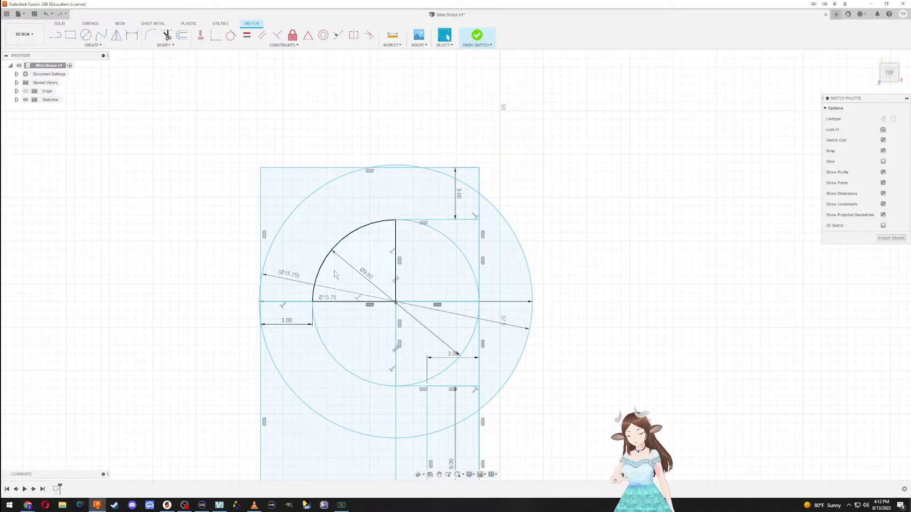
key("ctrl+z")
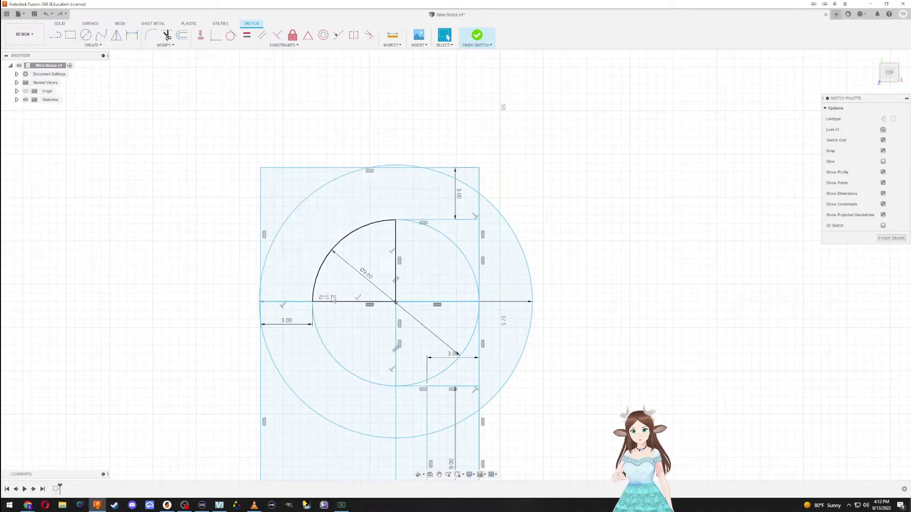
Step: Set the outer concentric circle's diameter to 9.6 mm + 6 mm and finish the sketch
double_click(332, 299)
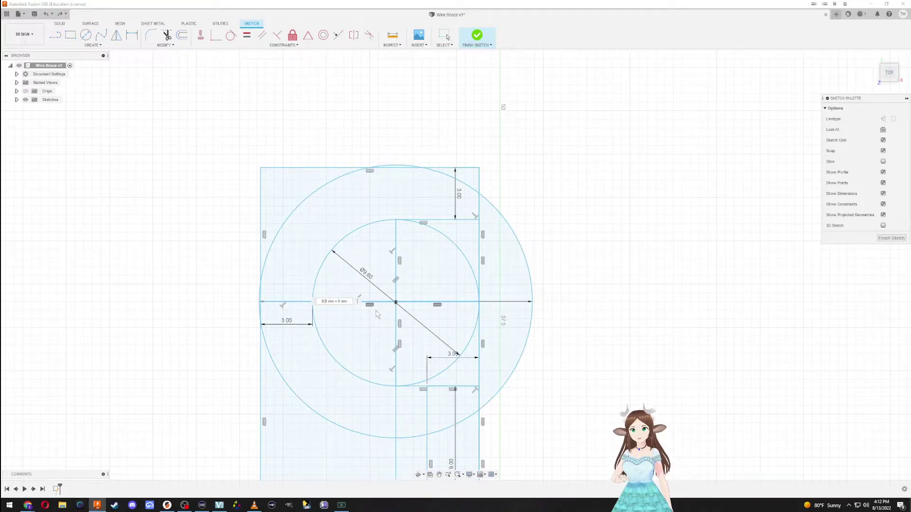
key("Return")
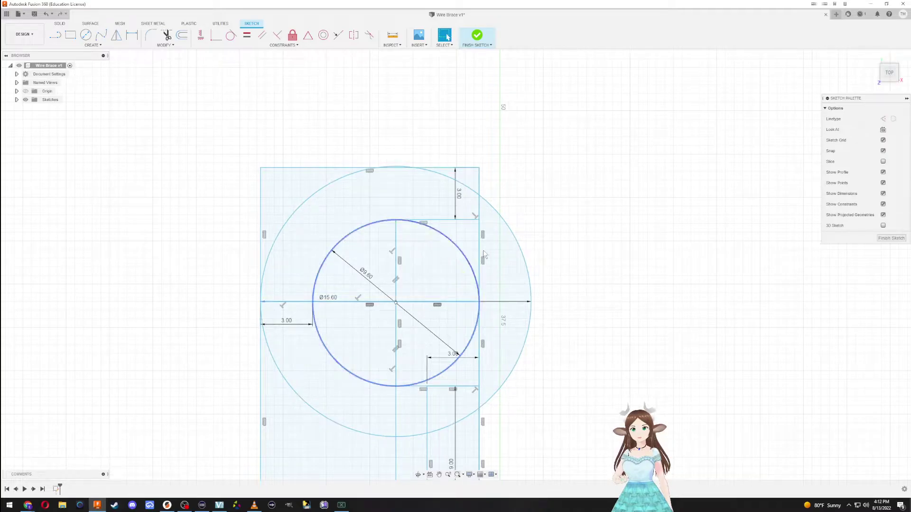
middle_click_drag(418, 260, 394, 167)
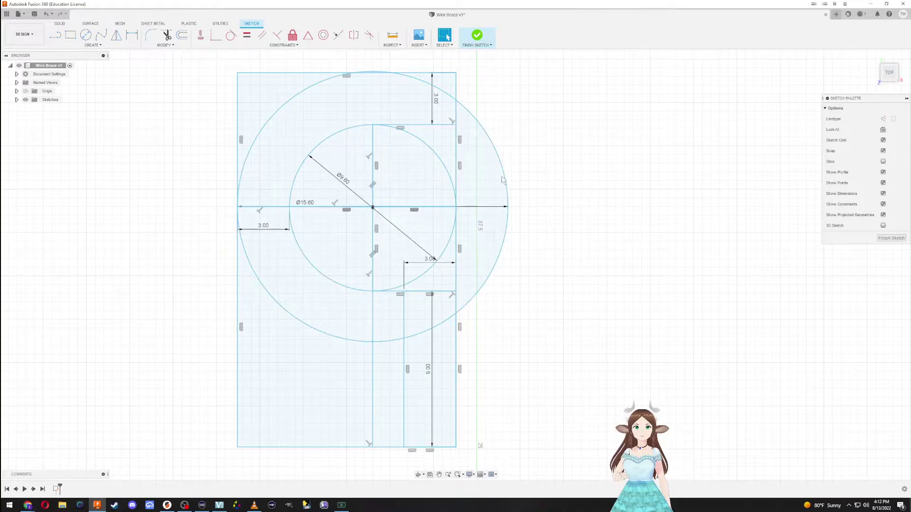
middle_click_drag(539, 215, 588, 273)
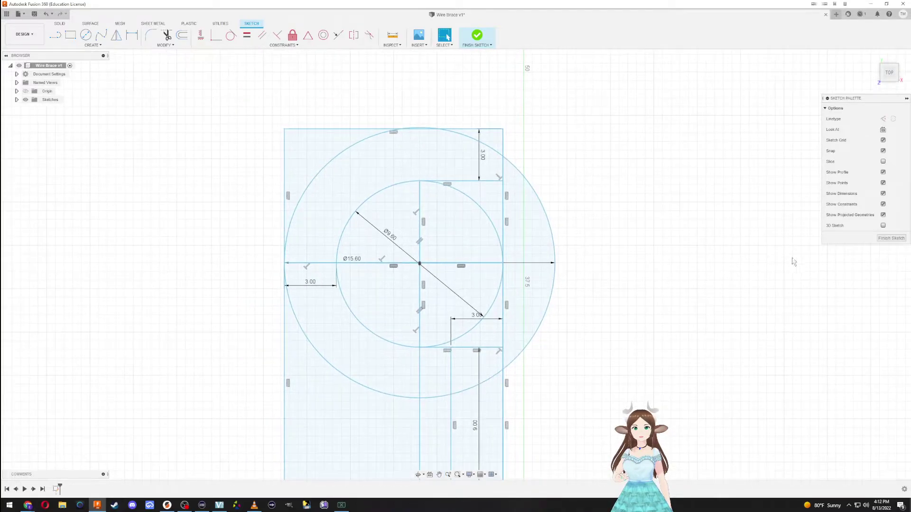
left_click(885, 239)
Step: Extrude the half-ring wall profiles, the upper end profiles and the lower tab profiles 5 mm as a new body
middle_click_drag(565, 368, 535, 227)
scroll(406, 319, "up", 1)
scroll(328, 325, "down", 3)
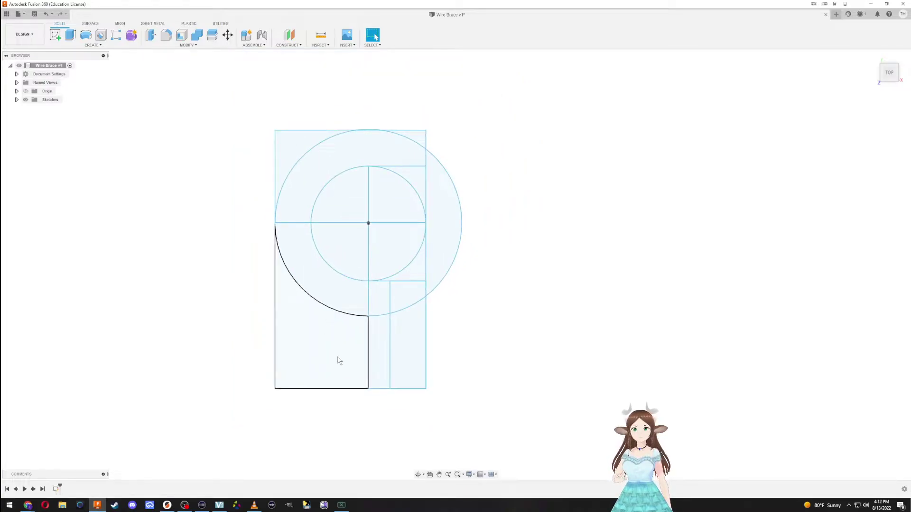
key("e")
left_click(378, 357)
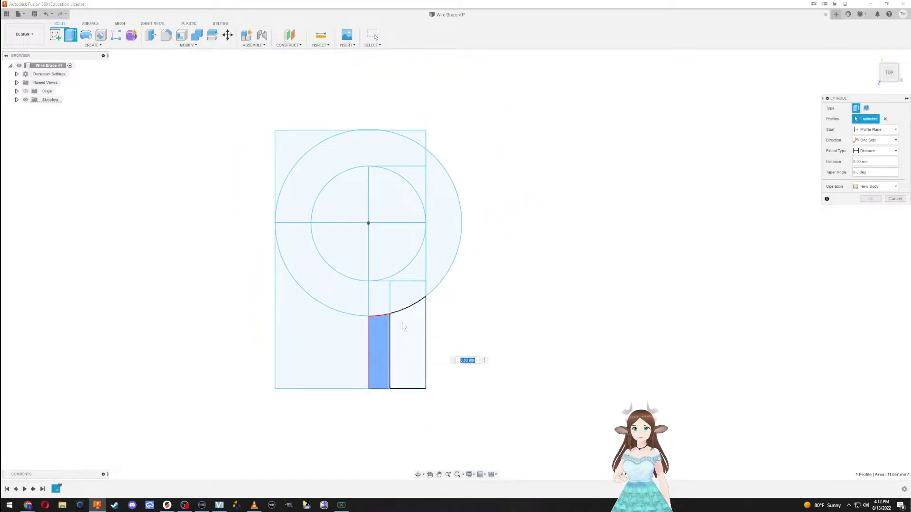
left_click(406, 335)
left_click(378, 289)
left_click(401, 299)
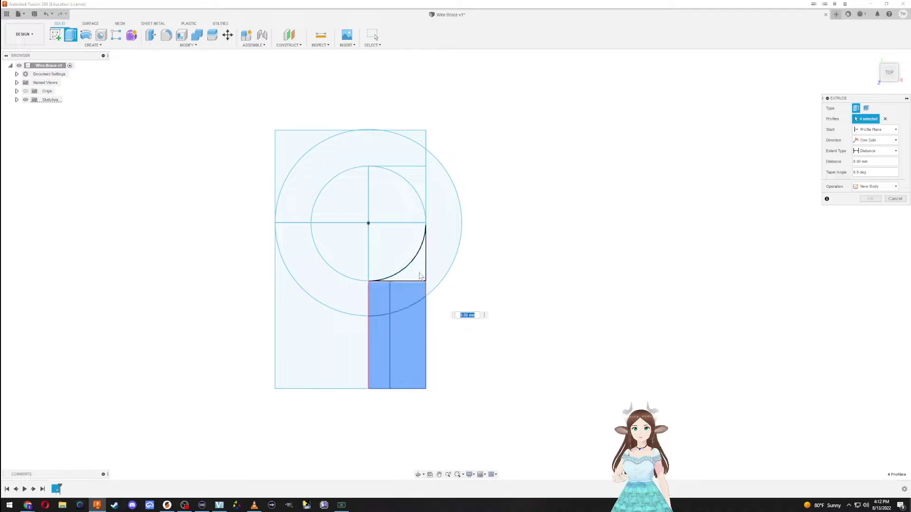
left_click(334, 305)
left_click(302, 179)
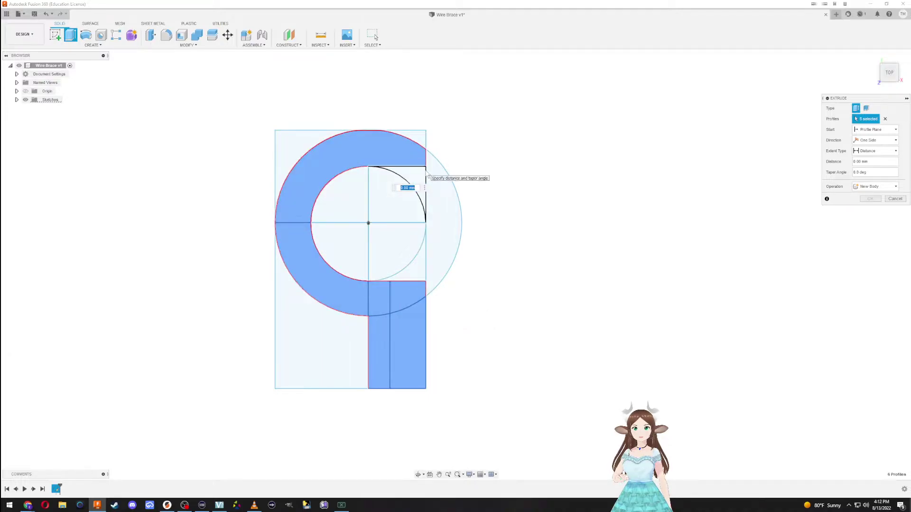
left_click(423, 144)
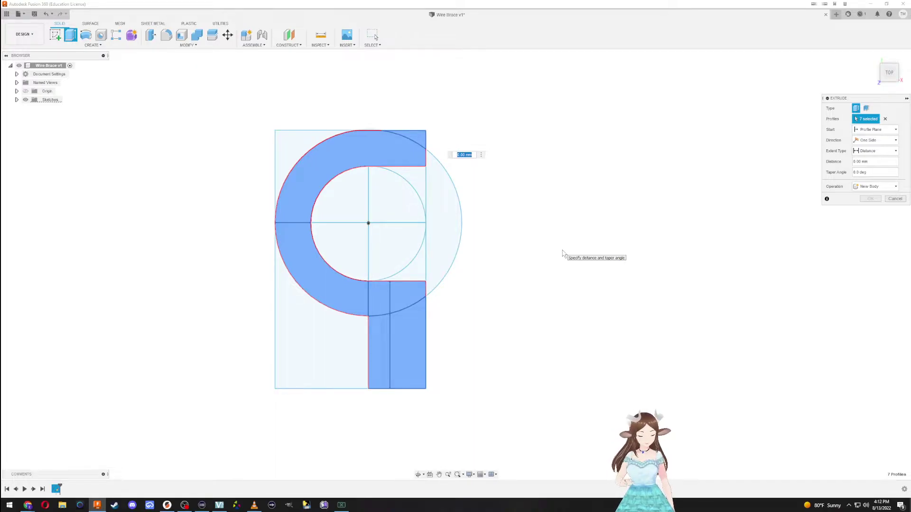
key("Return")
key("Return")
middle_click_drag(459, 217, 434, 264, "shift")
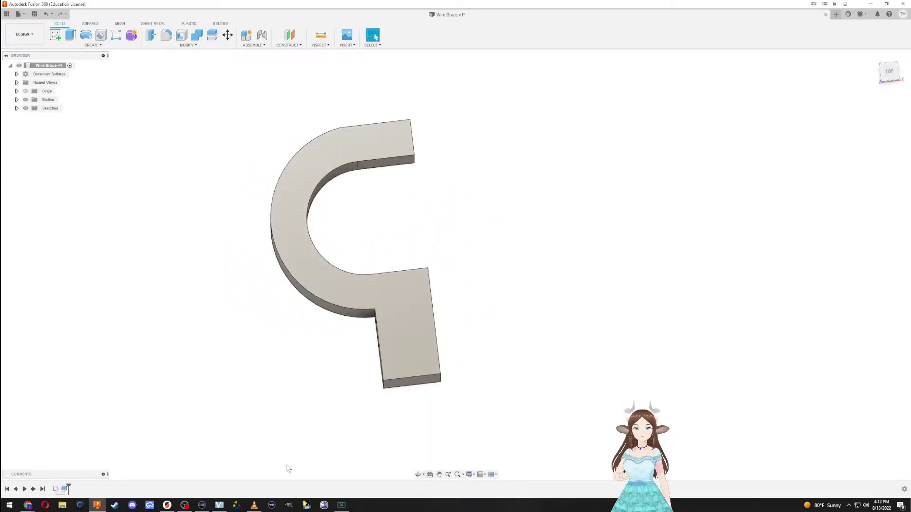
Step: Edit the extrusion to exclude the narrow profile strip beside the lower 3 mm wide rectangle
double_click(55, 489)
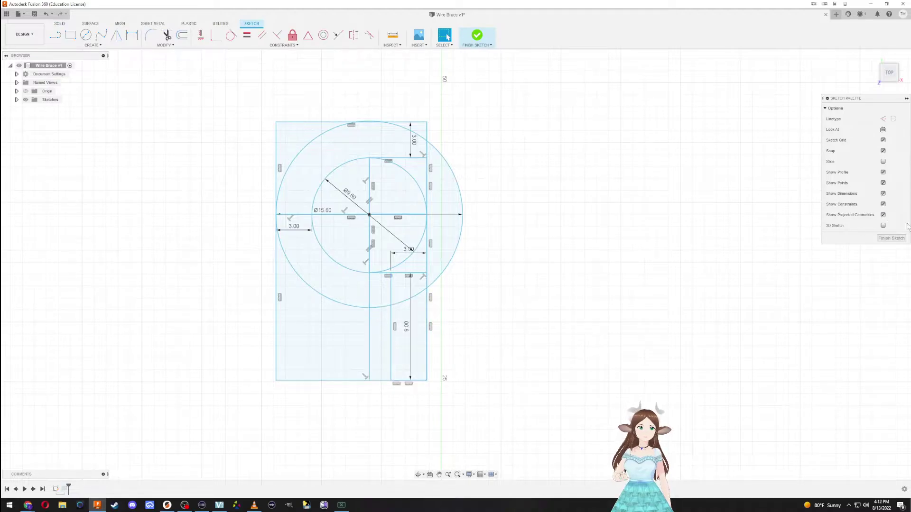
left_click(894, 239)
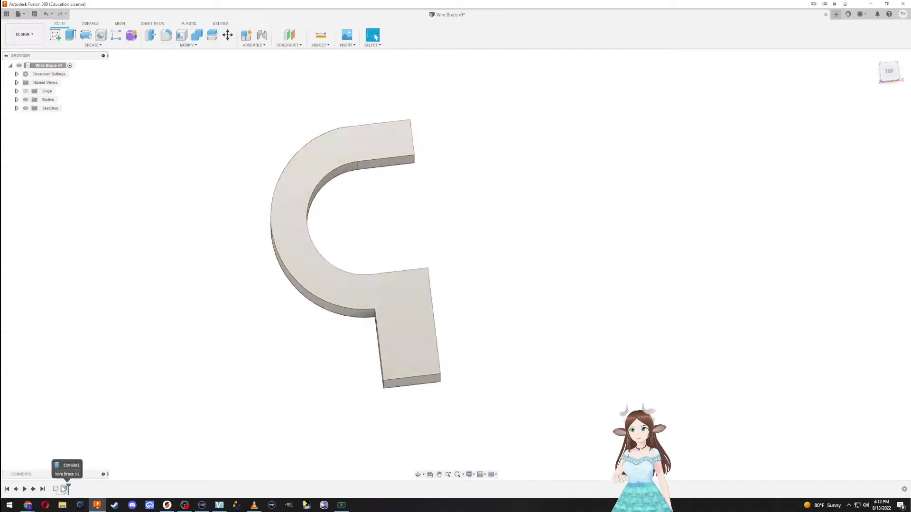
double_click(65, 489)
left_click(399, 336)
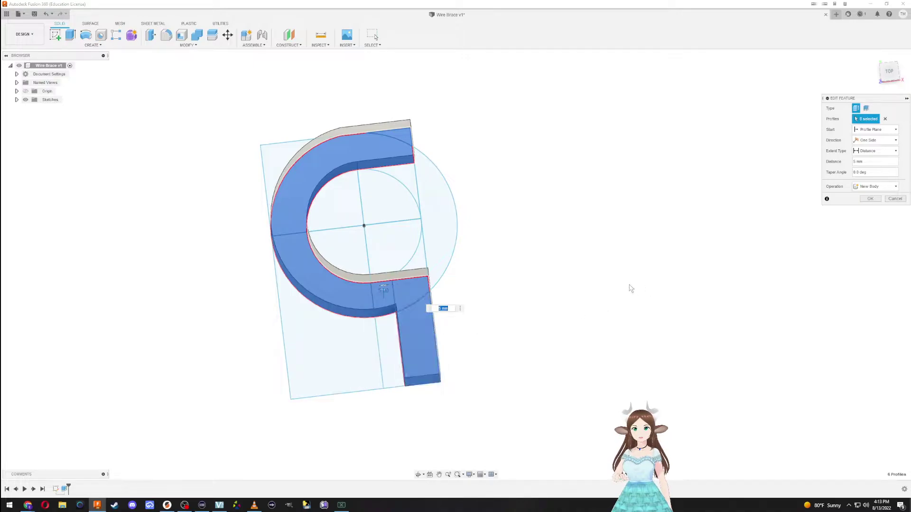
key("Return")
middle_click_drag(479, 315, 260, 382, "shift")
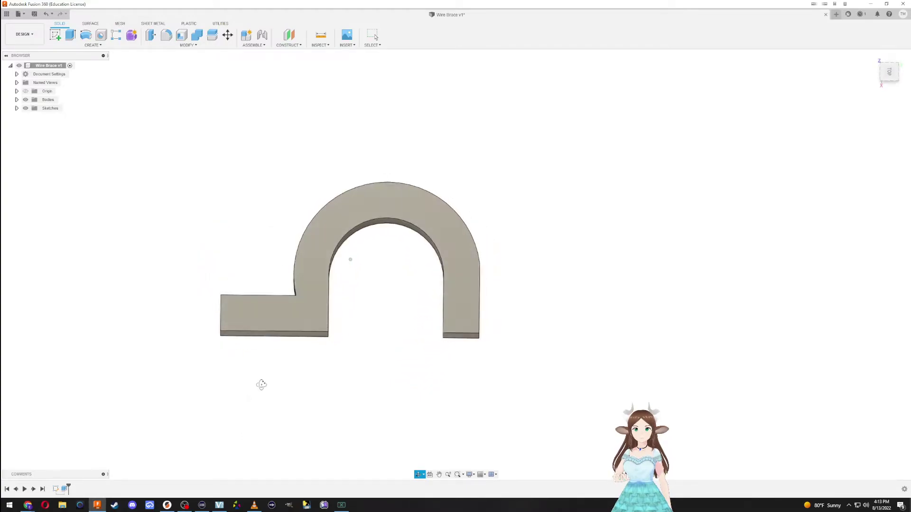
key("Escape")
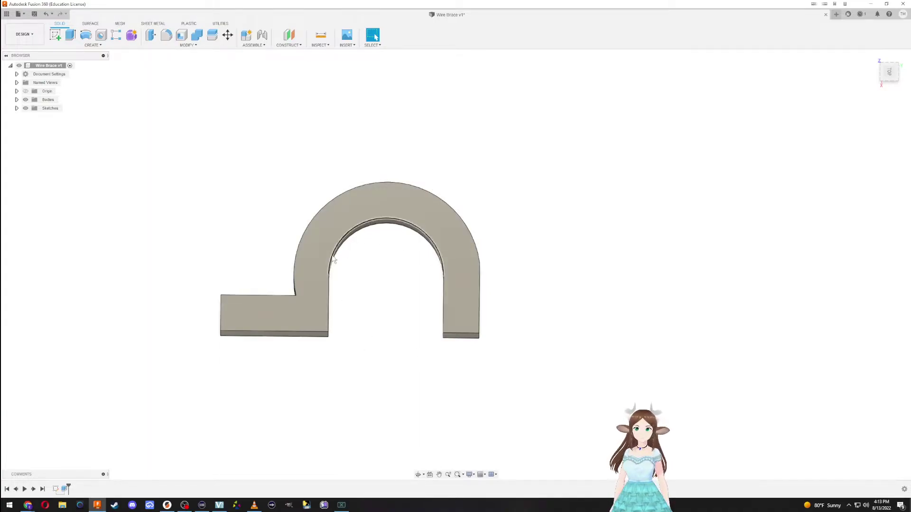
Step: Reopen the clamp sketch and draw a 9 mm vertical line upward from the inner rectangle's upper right corner
middle_click_drag(301, 244, 287, 306, "shift")
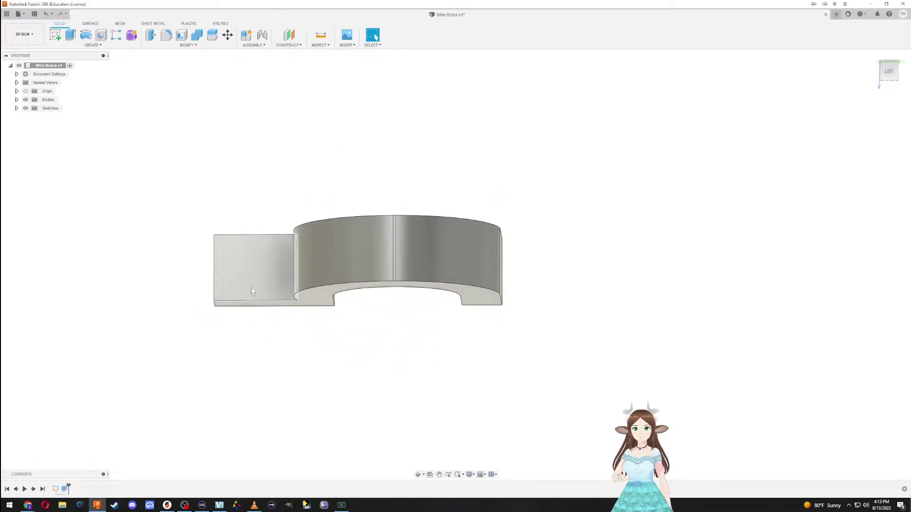
double_click(55, 489)
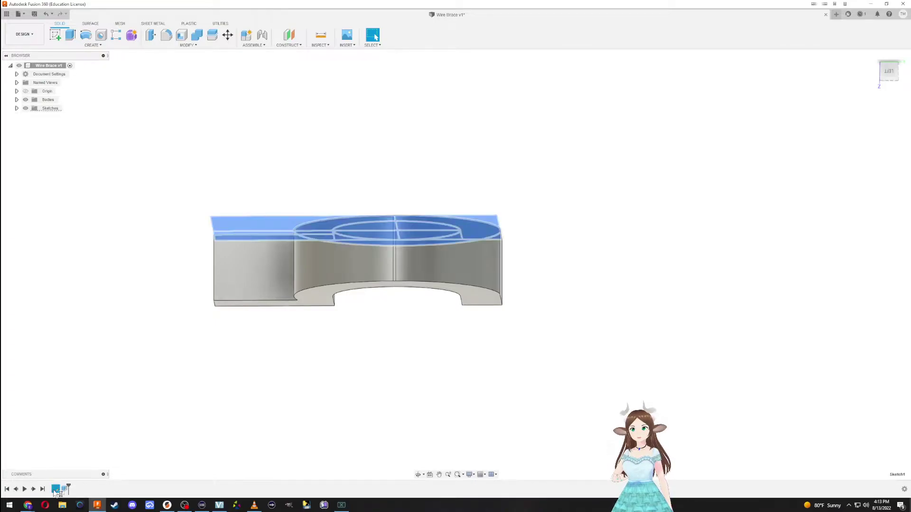
mouse_move(454, 202)
left_mouse_down()
mouse_move(437, 332)
mouse_move(446, 266)
mouse_move(443, 288)
left_mouse_up()
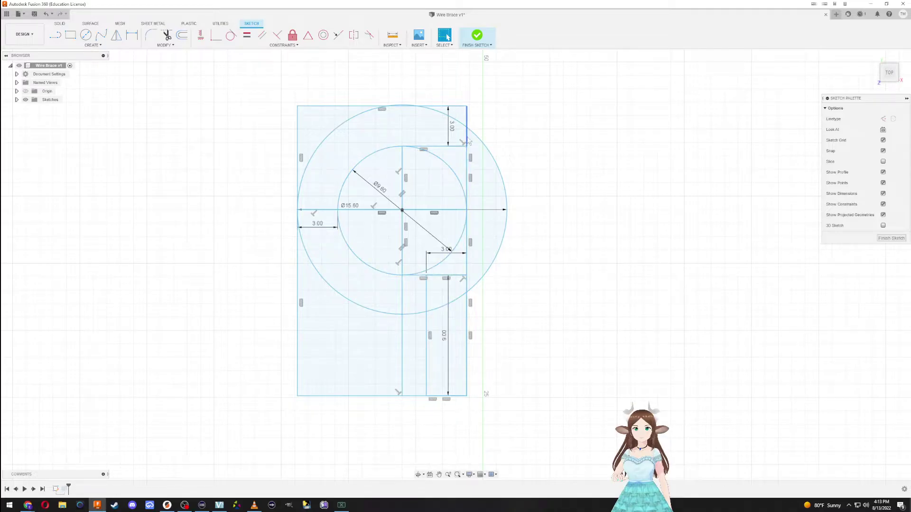
middle_click_drag(454, 139, 437, 243)
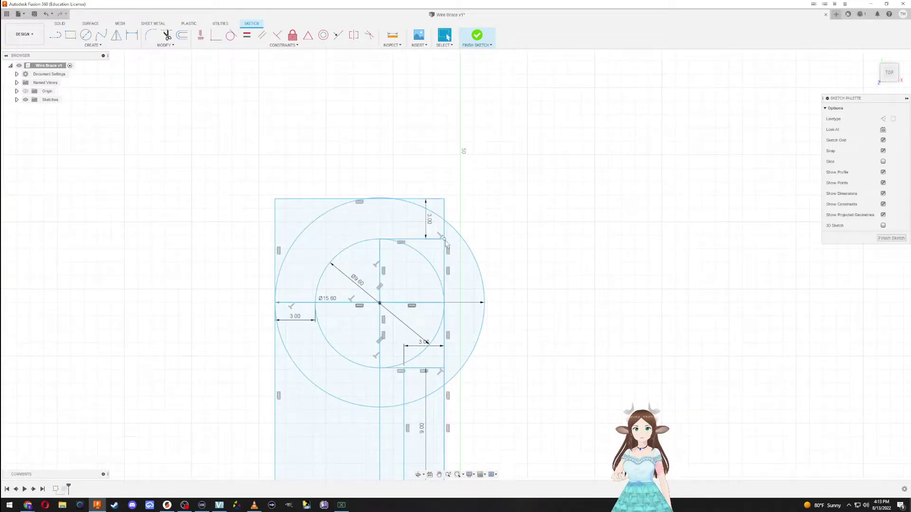
key("l")
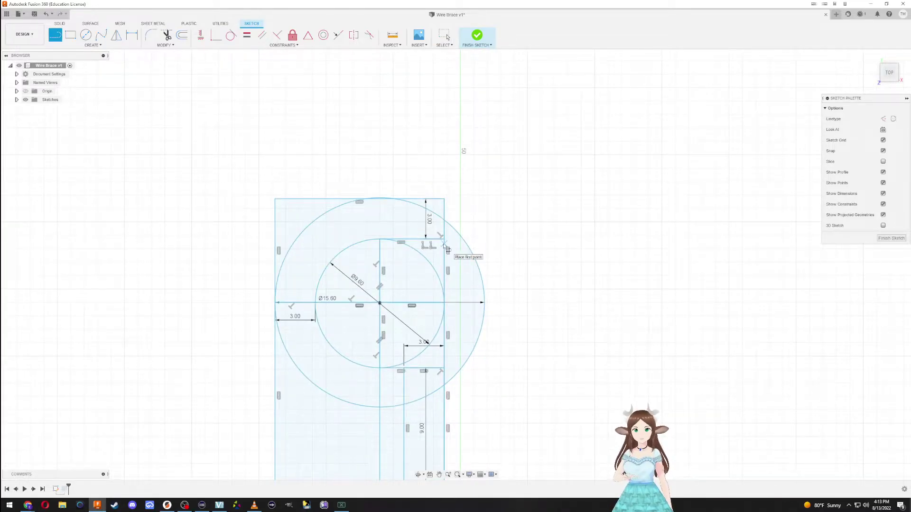
left_click(444, 239)
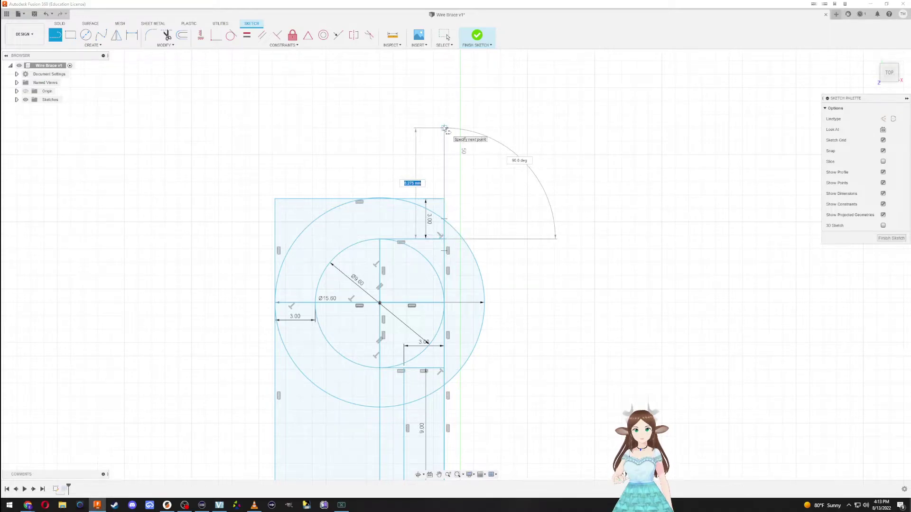
key("Tab")
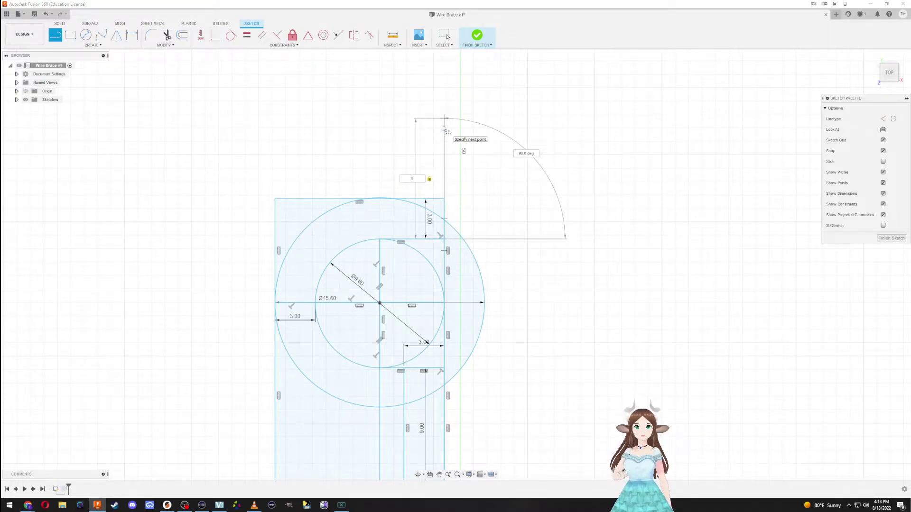
left_click(442, 127)
key("Escape")
Step: Draw a 3 mm by 9 mm rectangle down from the vertical line's upper end, inward over the wall, and finish the sketch
key("r")
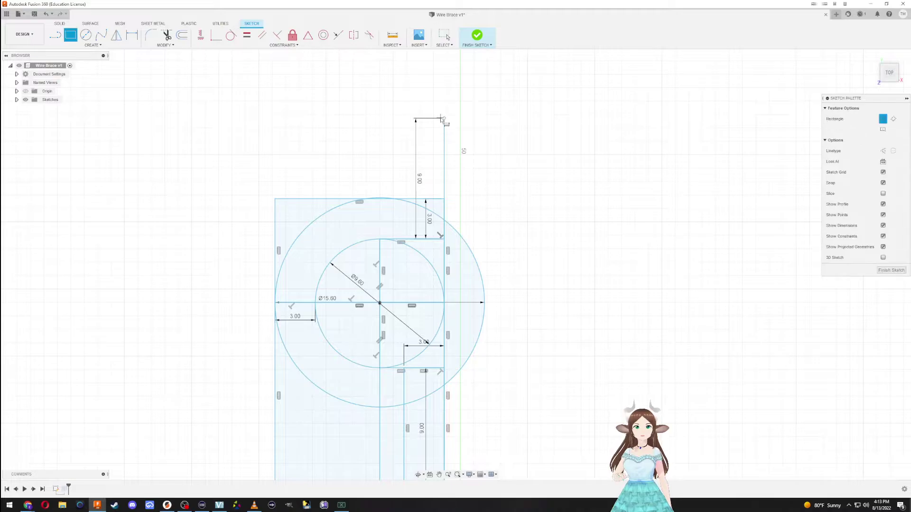
left_click(443, 118)
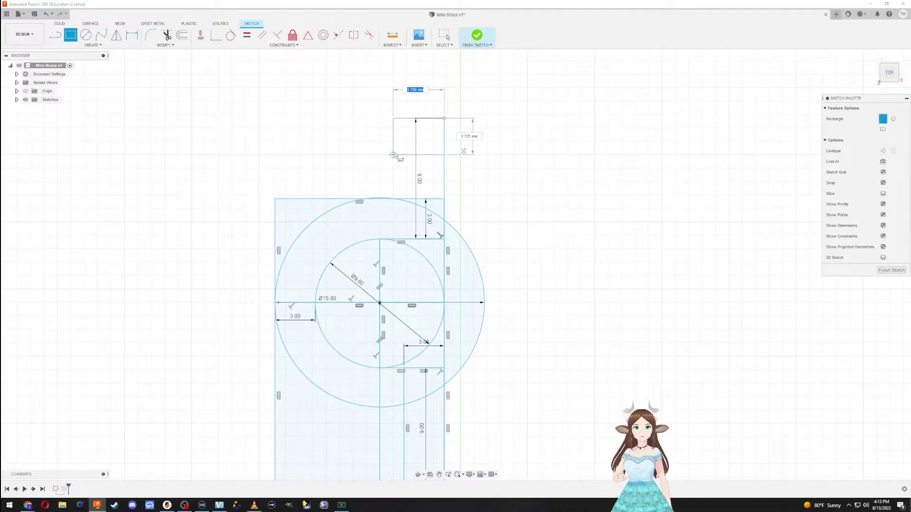
type("3")
key("Tab")
key("Tab")
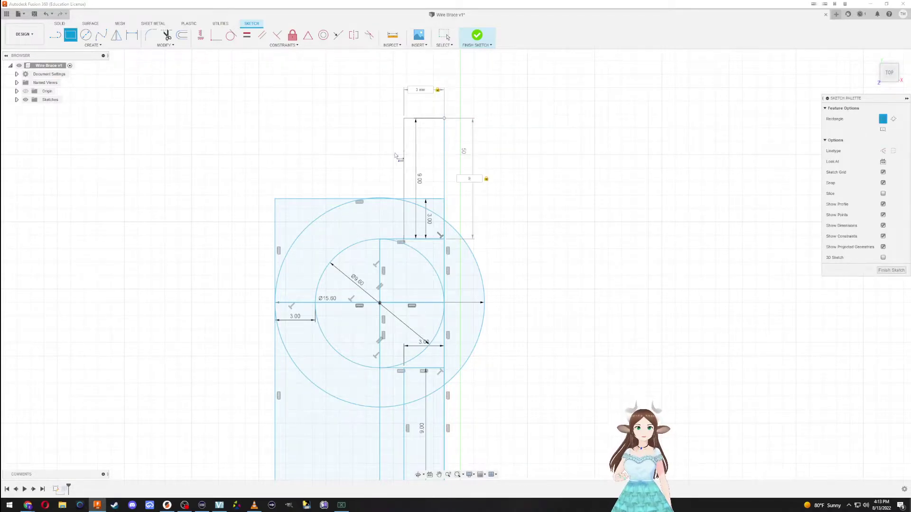
key("Return")
key("Escape")
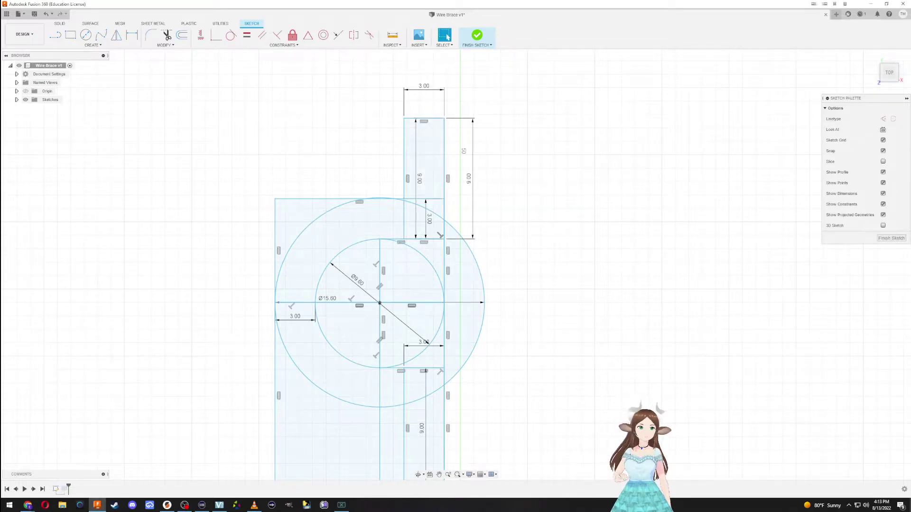
left_click(882, 239)
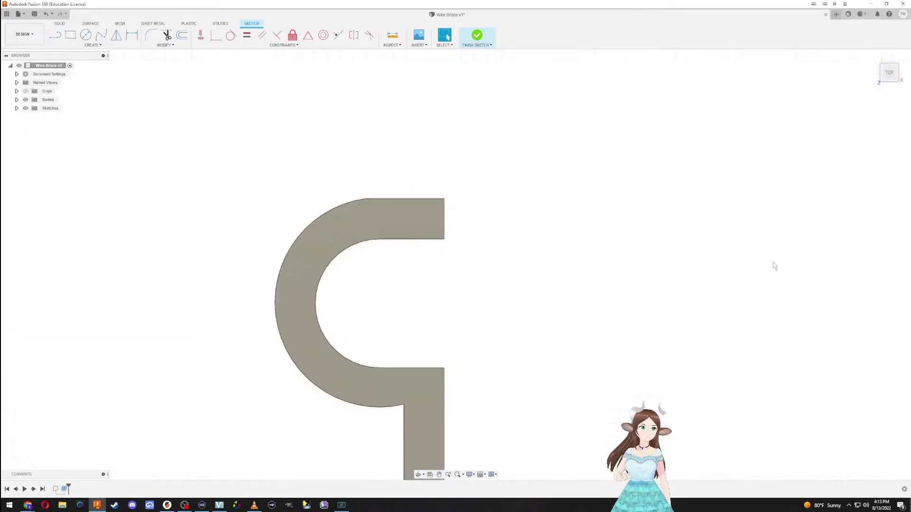
Step: Edit the extrusion to include the new upper tab profile
double_click(66, 488)
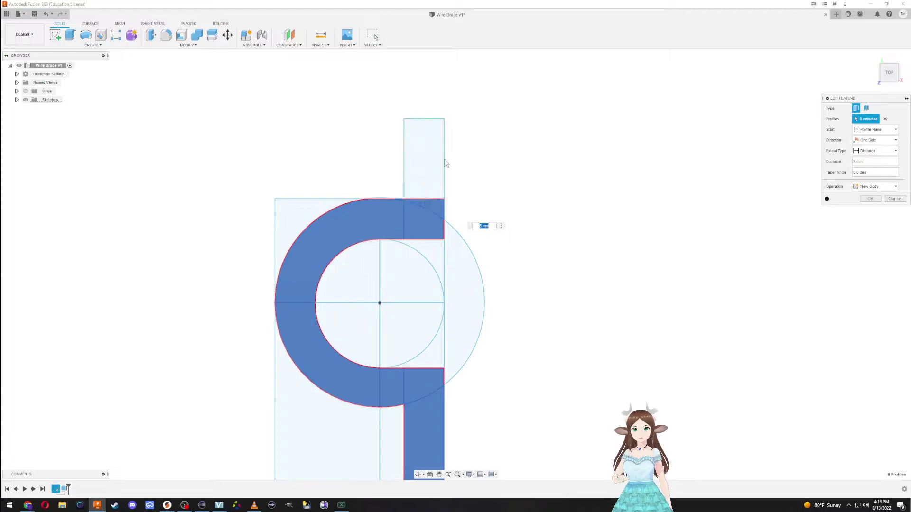
left_click(436, 174)
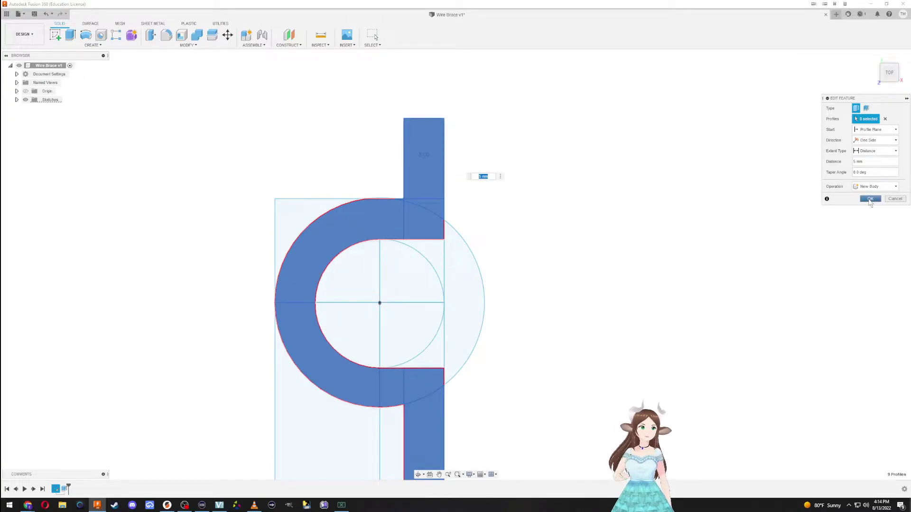
left_click(870, 200)
middle_click_drag(467, 332, 43, 178, "shift")
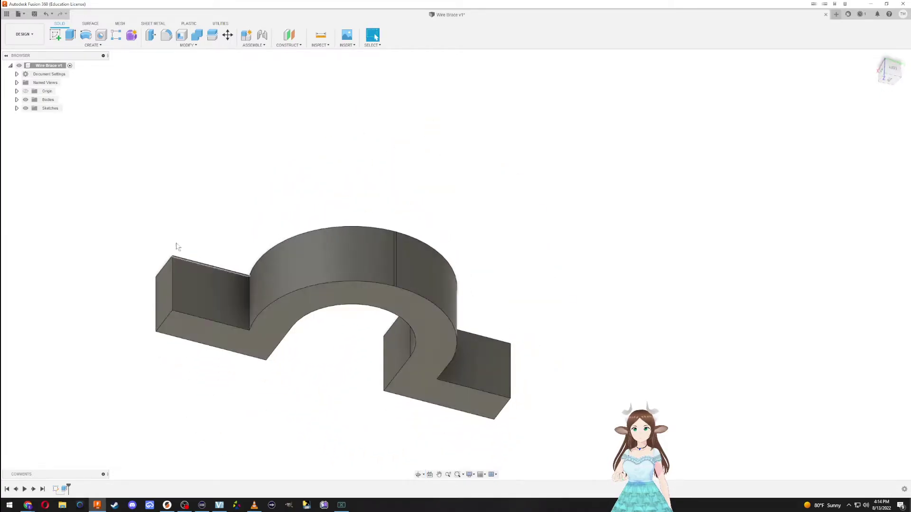
Step: Start a sketch on the outer flat face of the tab nearest the origin and draw a rectangle covering that face
mouse_move(349, 431)
middle_mouse_down("shift")
mouse_move(419, 301)
mouse_move(424, 310)
mouse_move(394, 379)
mouse_move(361, 370)
middle_mouse_up("shift")
left_click(186, 348)
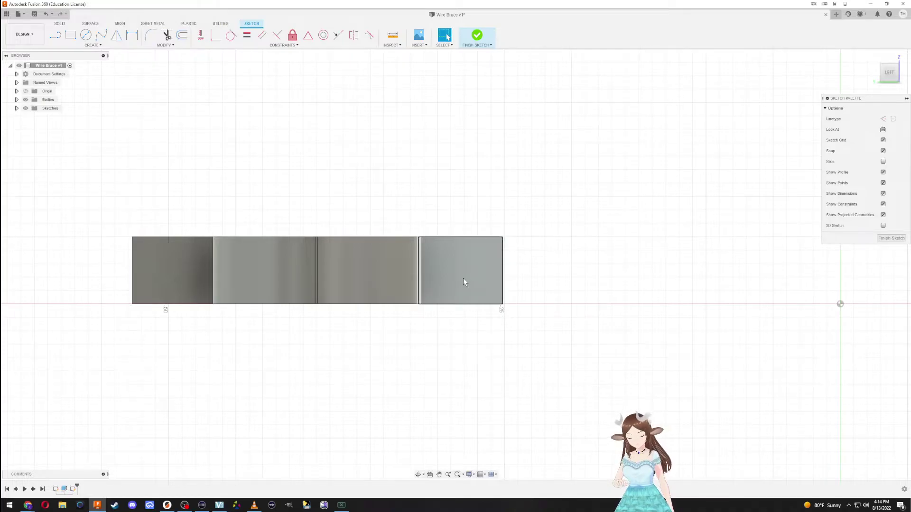
key("c")
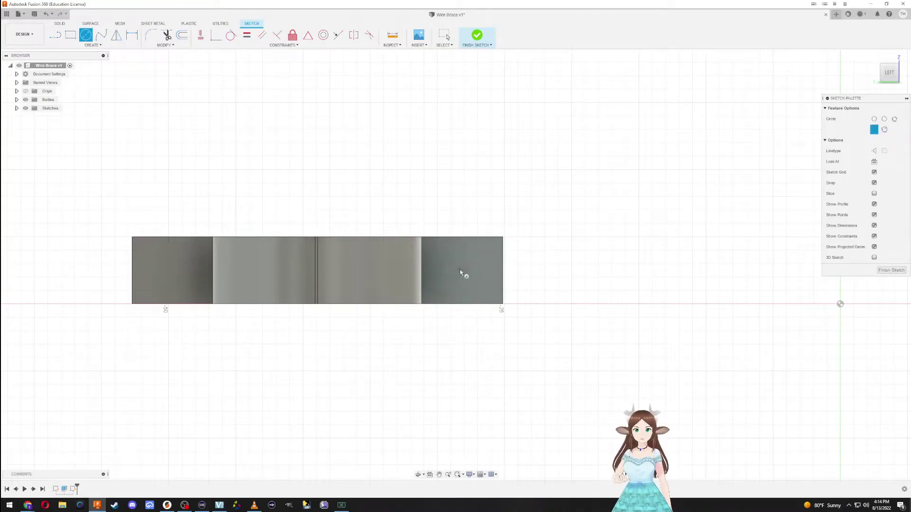
key("Escape")
middle_click_drag(451, 247, 492, 298, "shift")
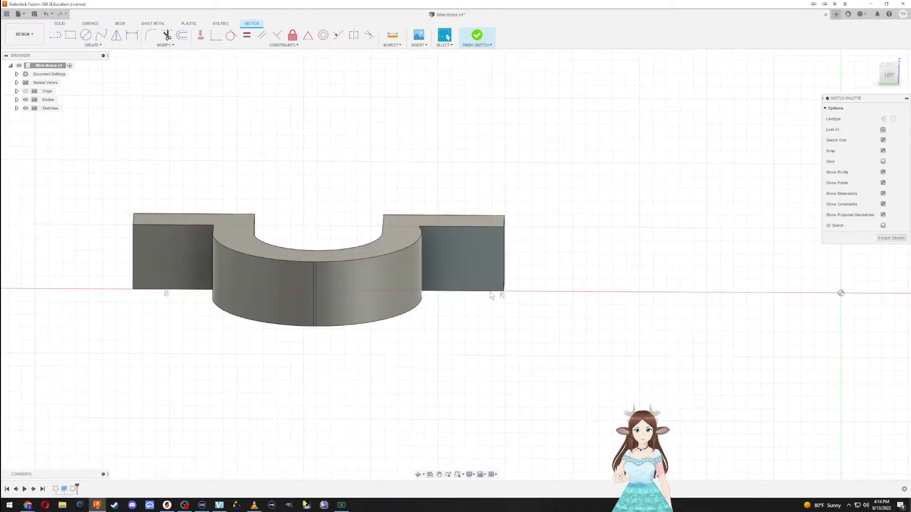
key("r")
left_click(420, 227)
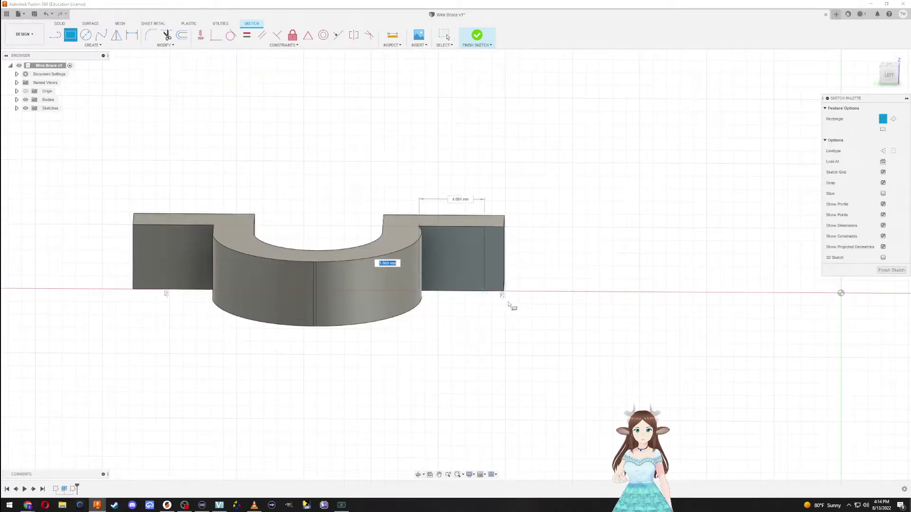
left_click(504, 291)
Step: Draw a vertical line across the tab rectangle between the midpoints of its upper and lower edges
middle_click_drag(504, 291, 530, 286, "shift")
key("c")
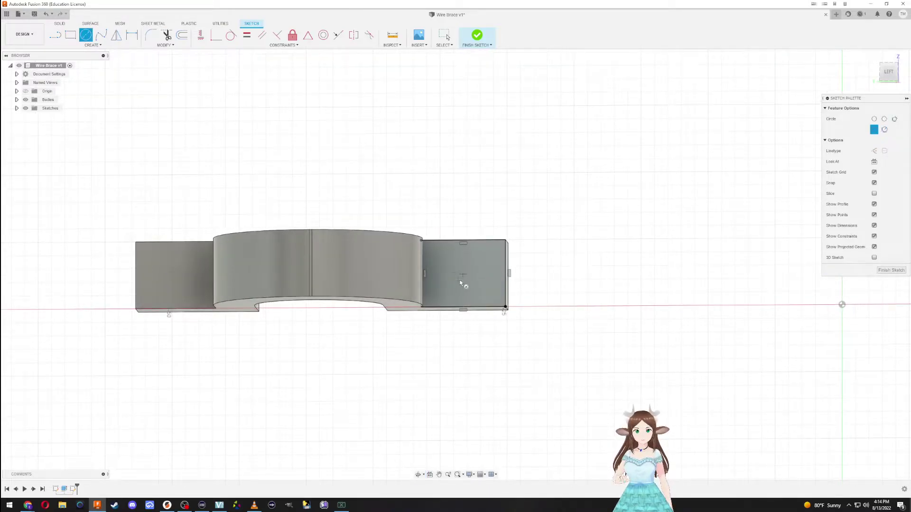
key("l")
left_click(463, 240)
left_click(463, 307)
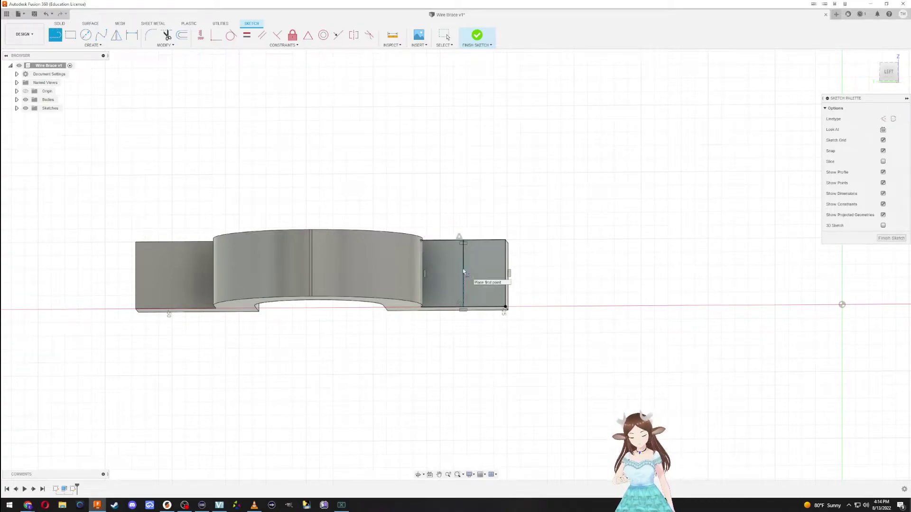
Step: Draw a 3 mm diameter circle centred on the midpoint of the tab's vertical centre line
key("c")
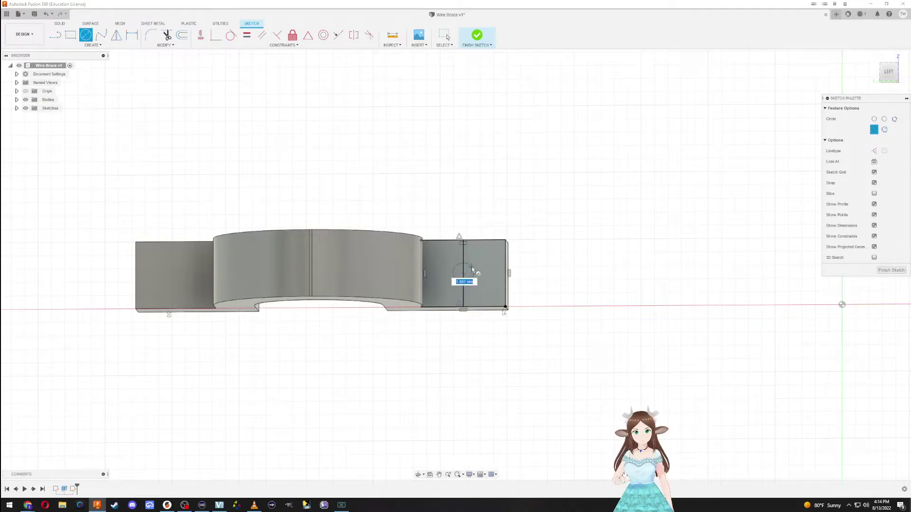
type("3")
key("Return")
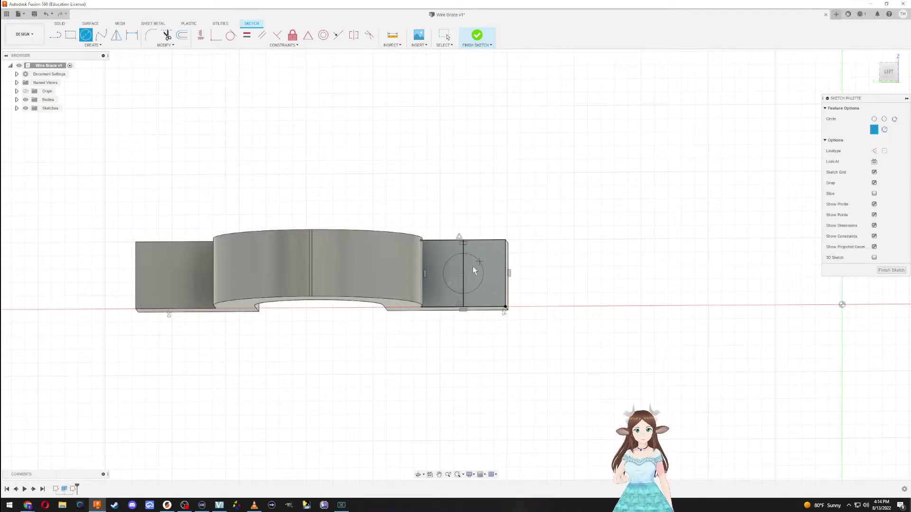
key("Escape")
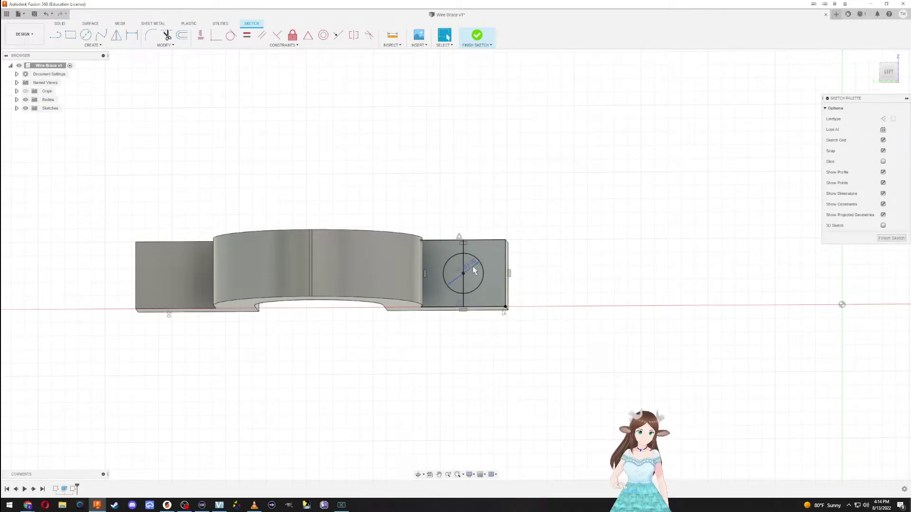
key("c")
left_click(462, 273)
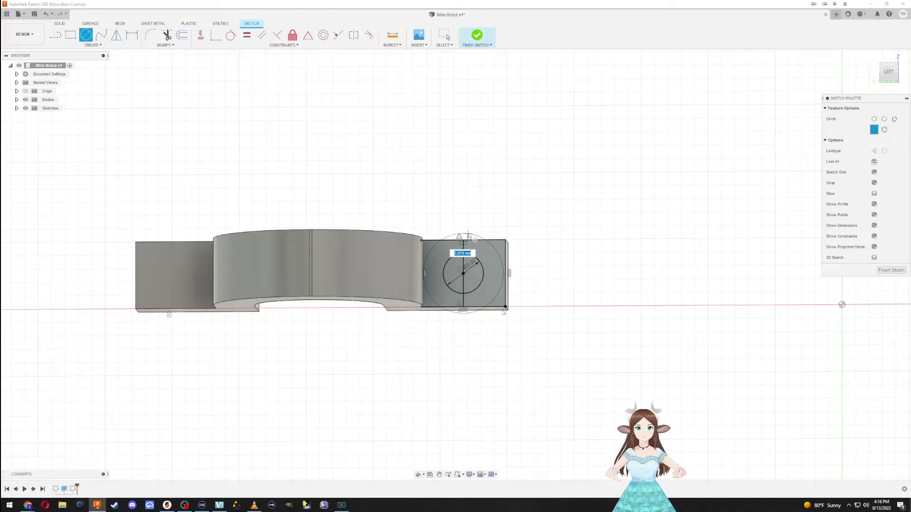
key("Escape")
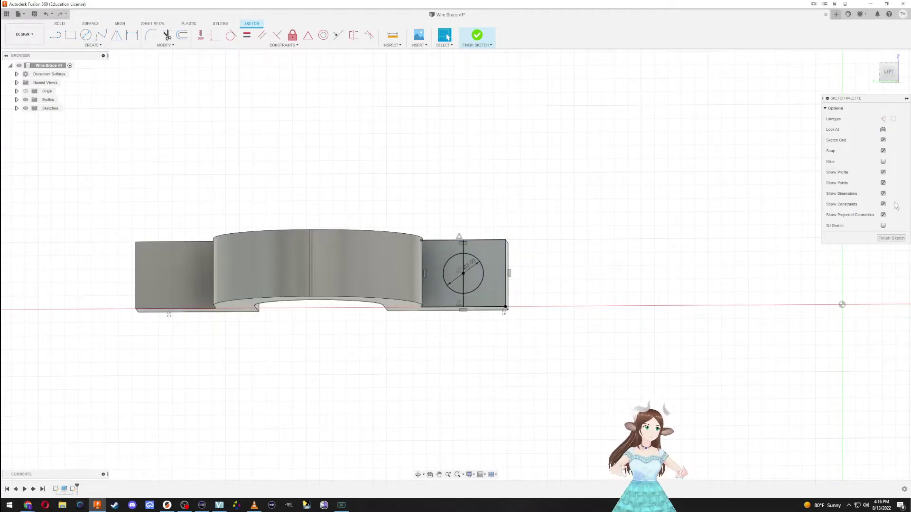
Step: Finish the sketch and undo the whole hole sketch on the tab, keeping both mounting tabs in the extrusion
left_click(882, 241)
mouse_move(549, 380)
middle_mouse_down("shift")
mouse_move(529, 374)
mouse_move(529, 345)
middle_mouse_up("shift")
key("ctrl+z")
key("ctrl+z")
key("ctrl+z")
key("ctrl+z")
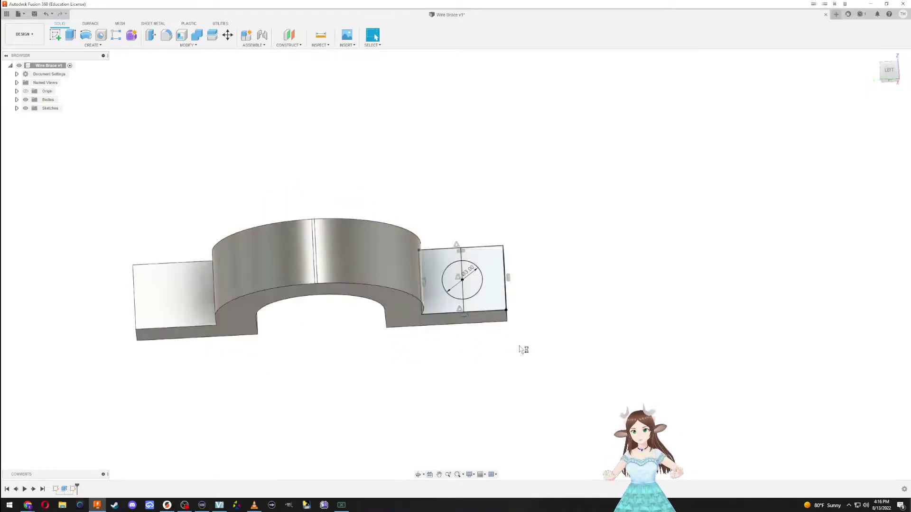
key("ctrl+z")
key("ctrl+z")
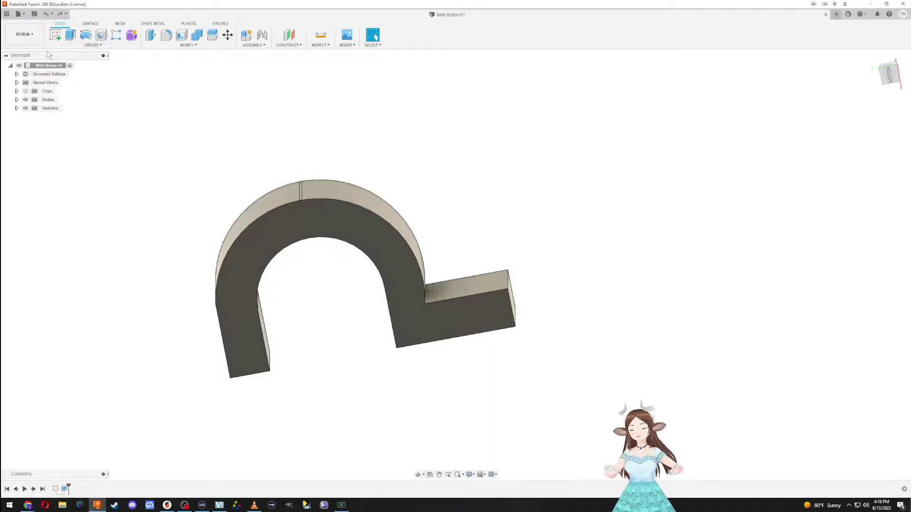
left_click(60, 14)
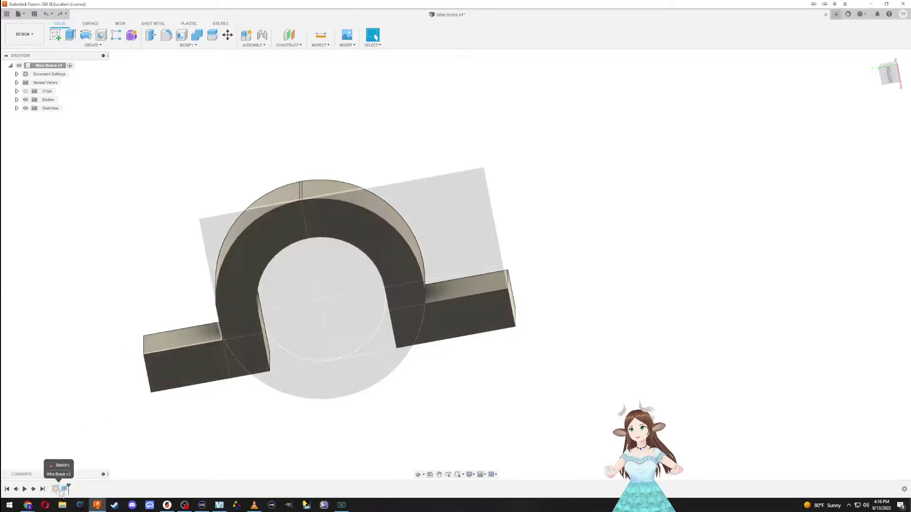
Step: Edit the clamp's profile sketch and set the thickness of both mounting tabs to 4 mm
double_click(56, 489)
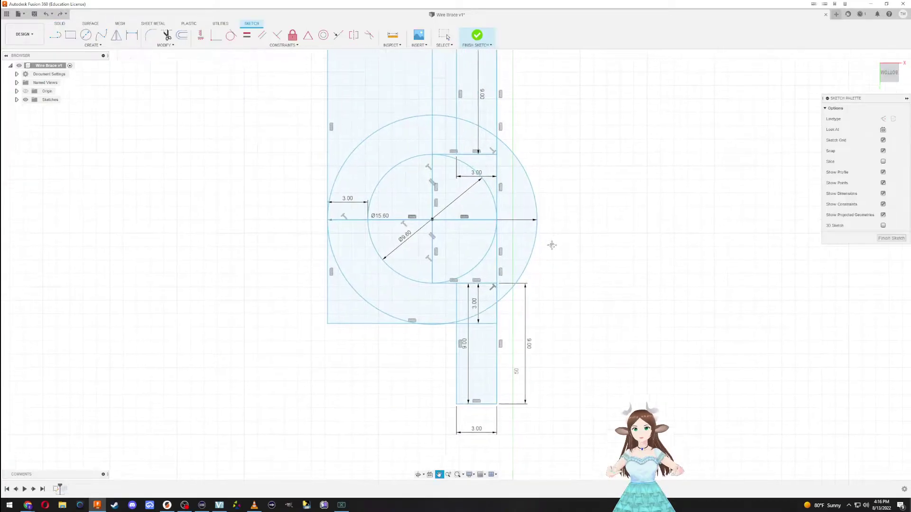
double_click(469, 447)
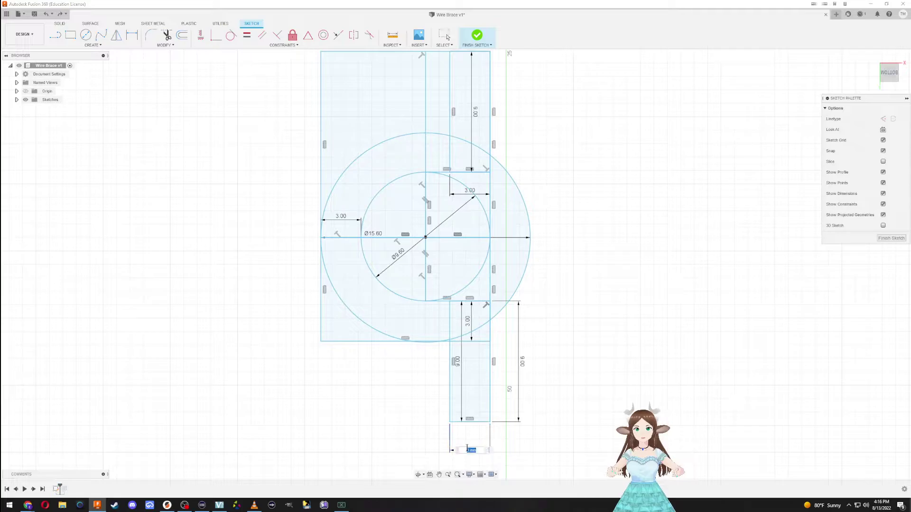
type("4")
key("Return")
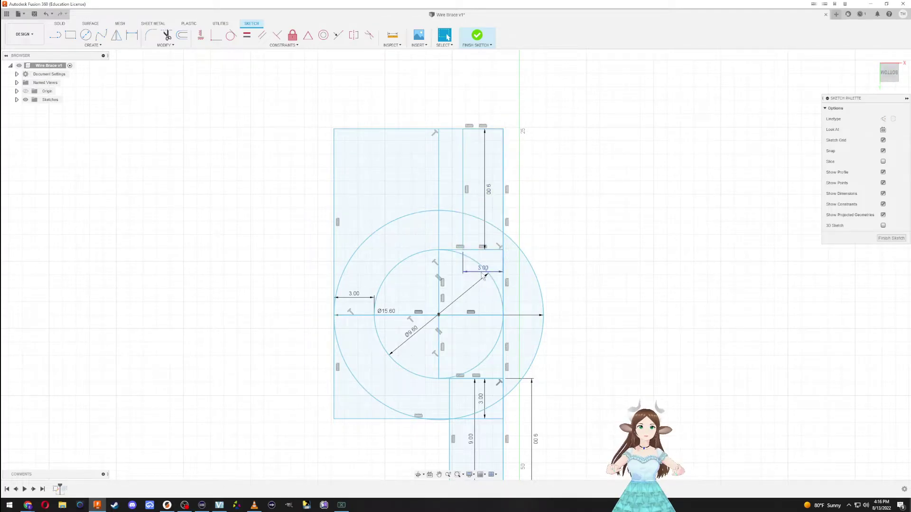
left_click_drag(491, 277, 491, 103)
double_click(492, 103)
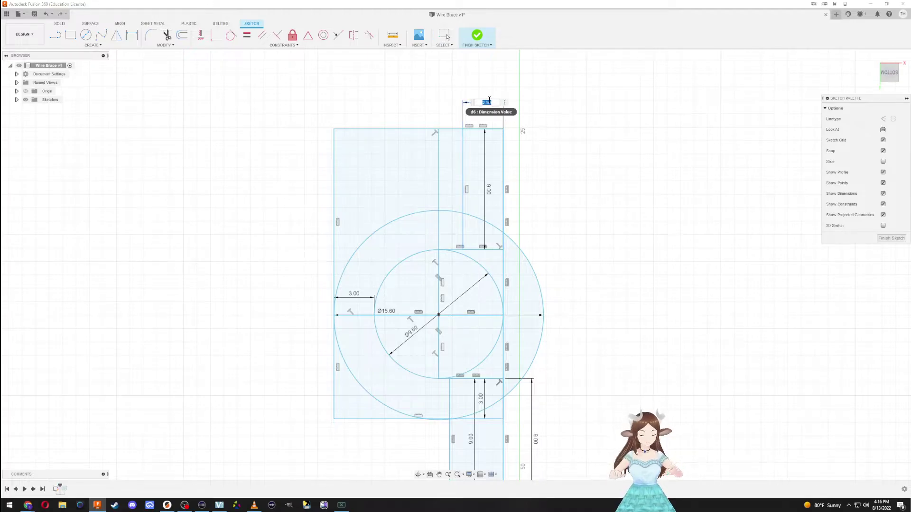
type("4")
key("Return")
left_click(890, 238)
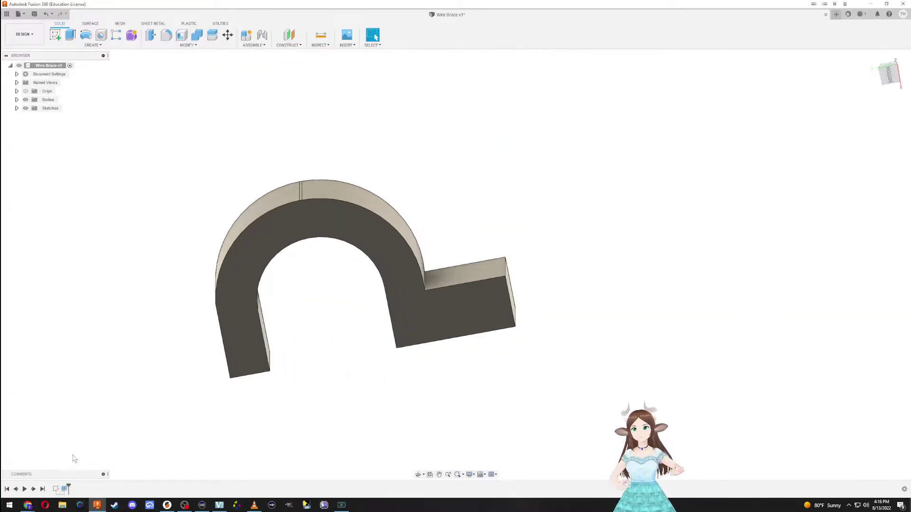
Step: Edit the clamp extrusion to add the missing tab profile back and increase the extrusion distance to 6 mm
double_click(56, 489)
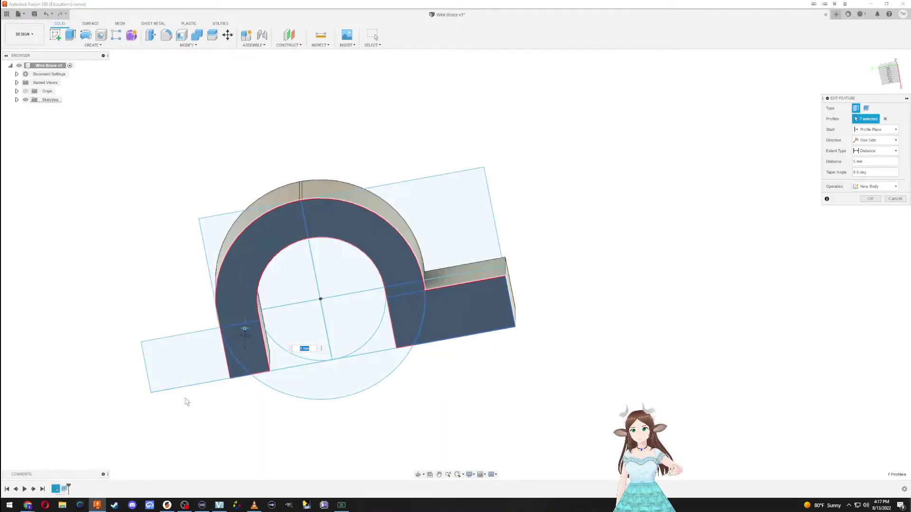
left_click(186, 377)
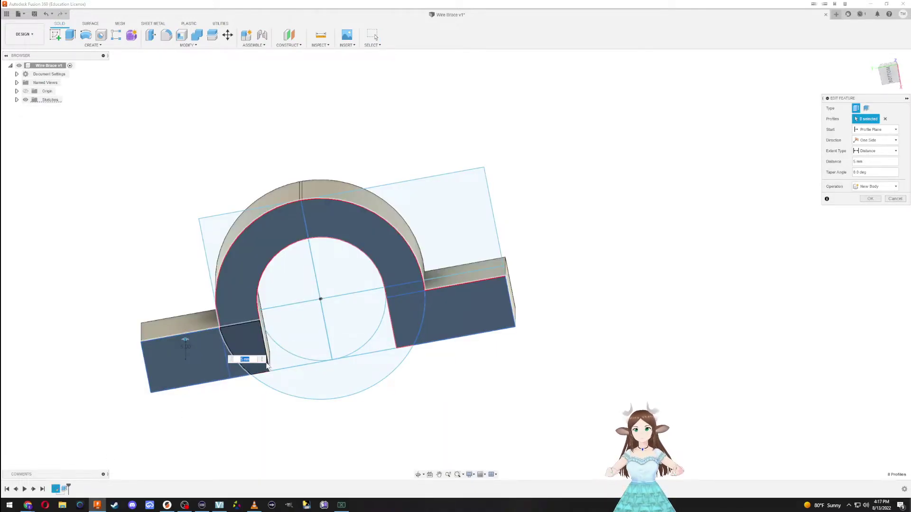
key("Return")
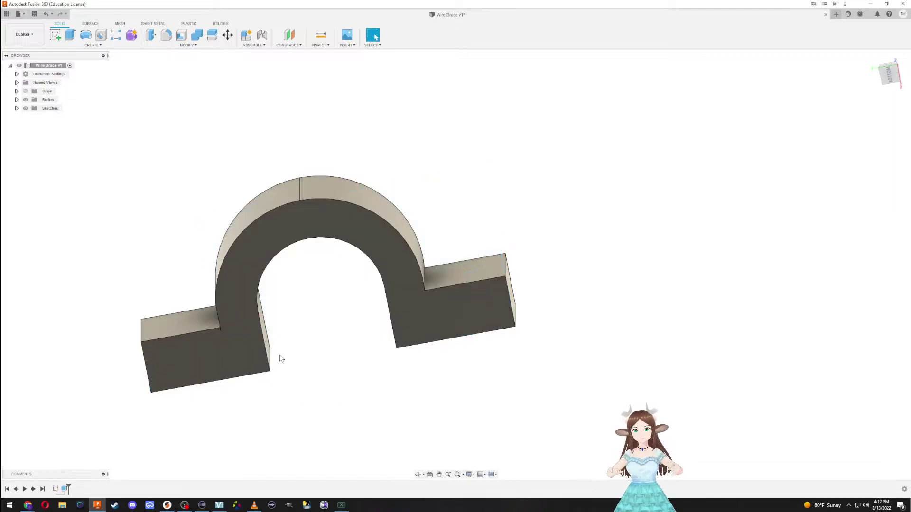
Step: Start a sketch on the outer flat face of the tab nearest the origin and draw a rectangle covering it
middle_click_drag(370, 286, 398, 313, "shift")
middle_click_drag(309, 322, 411, 290, "shift")
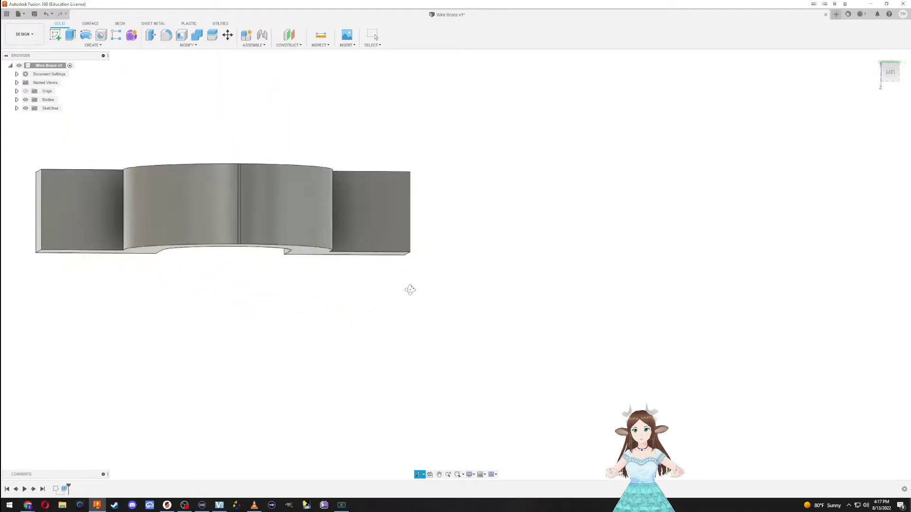
left_click(55, 34)
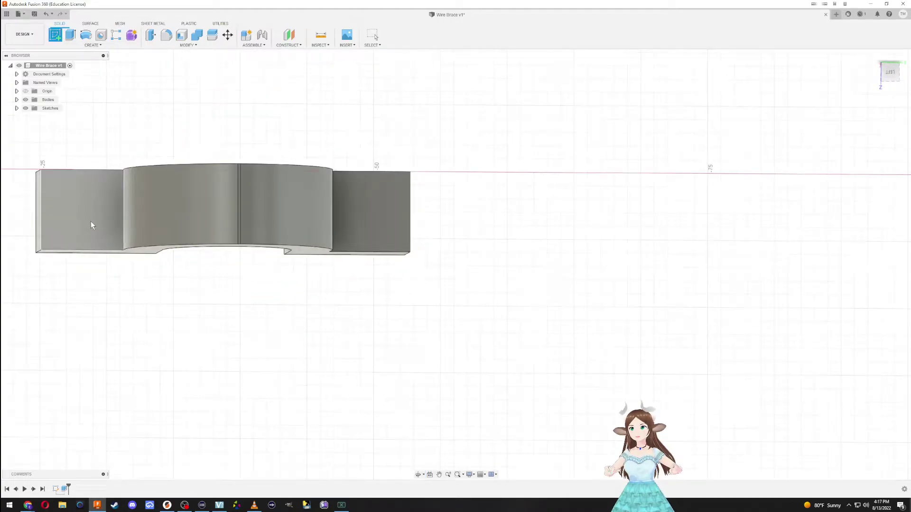
left_click(91, 225)
key("r")
left_click(423, 236)
left_click(505, 316)
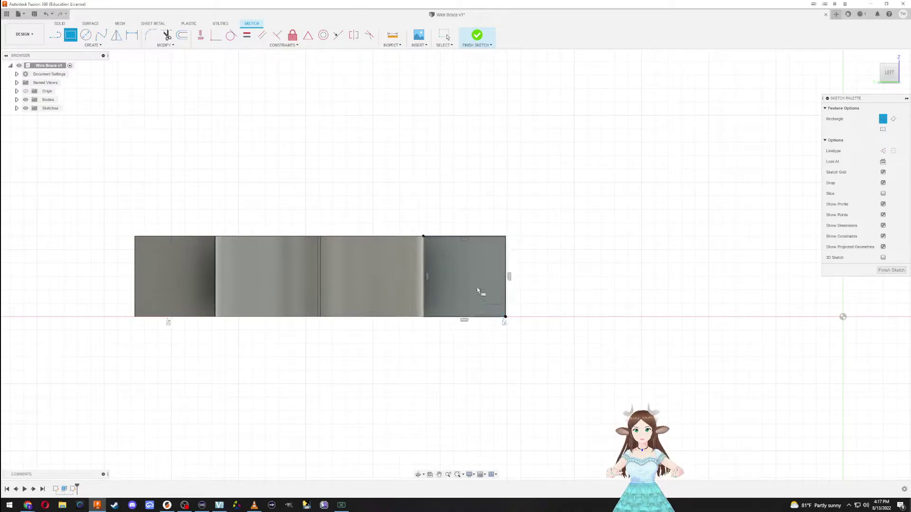
Step: Draw a vertical centre line through the tab rectangle, joining the midpoints of its upper and lower edges
key("l")
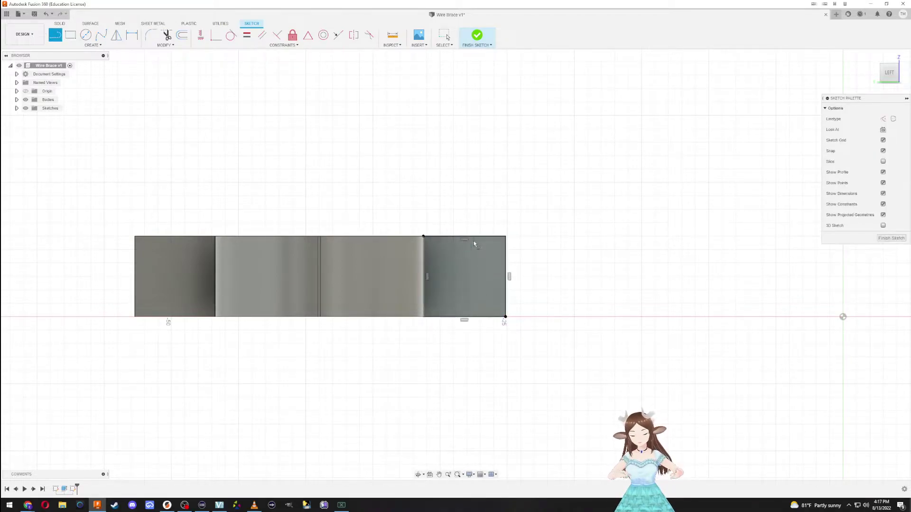
left_click(463, 236)
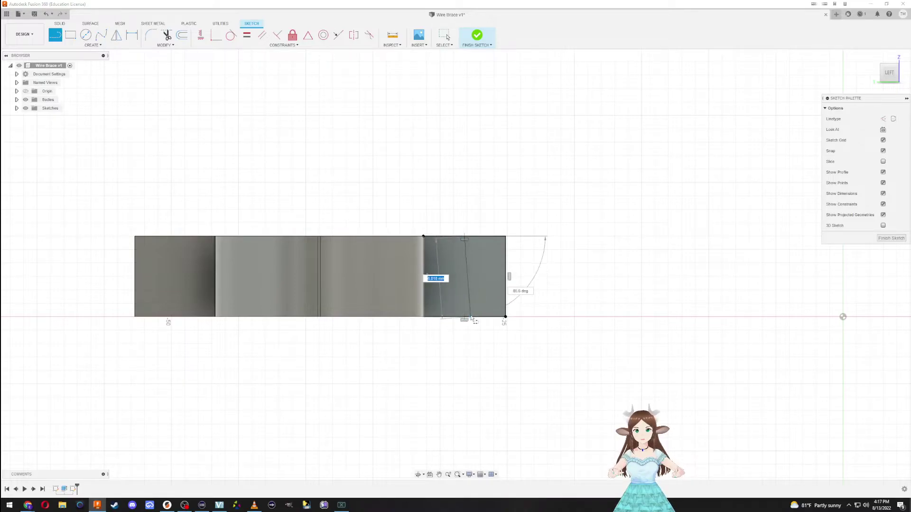
left_click(464, 316)
key("Escape")
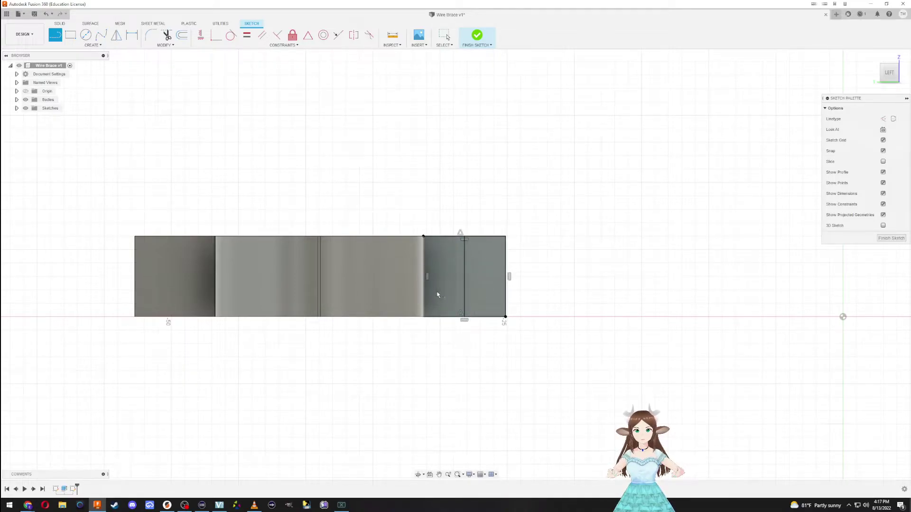
Step: Draw concentric 3 mm and 5 mm diameter circles at the midpoint of the tab's centre line and finish the sketch
key("c")
left_click(464, 277)
type("3")
key("Return")
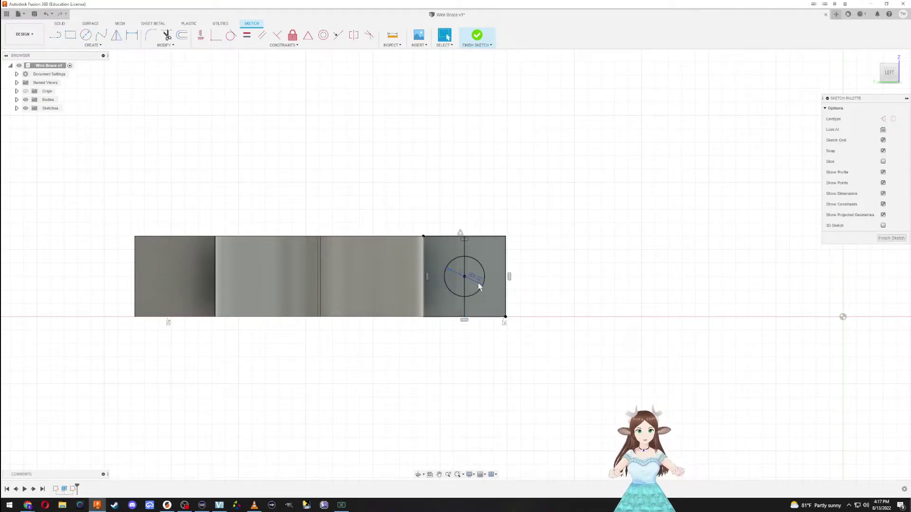
key("c")
left_click(464, 277)
type("5")
key("Return")
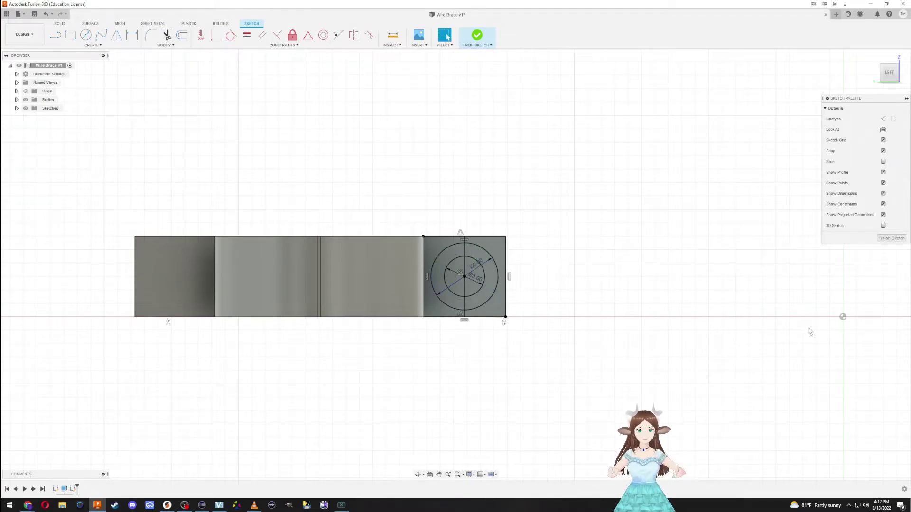
left_click(891, 238)
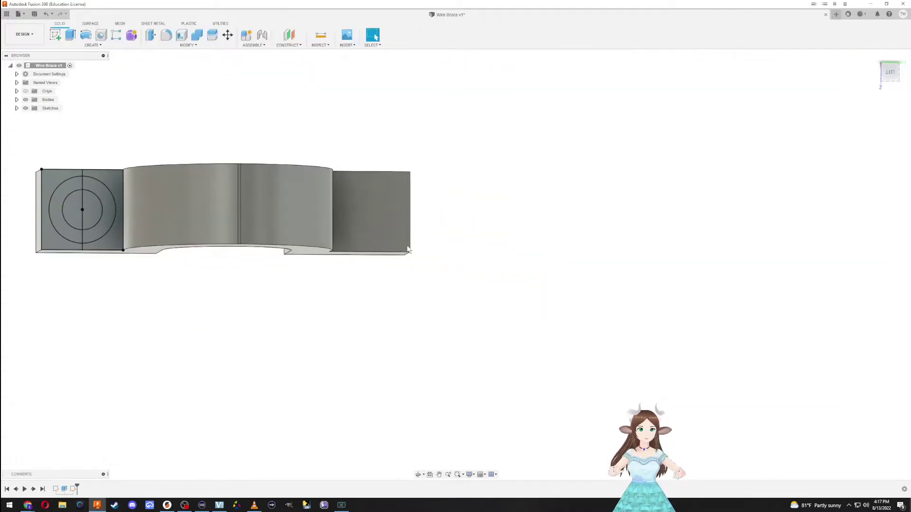
Step: Extrude-cut both halves of the 3 mm circle 4 mm deep to make a screw hole through the tab
key("e")
left_click(425, 249)
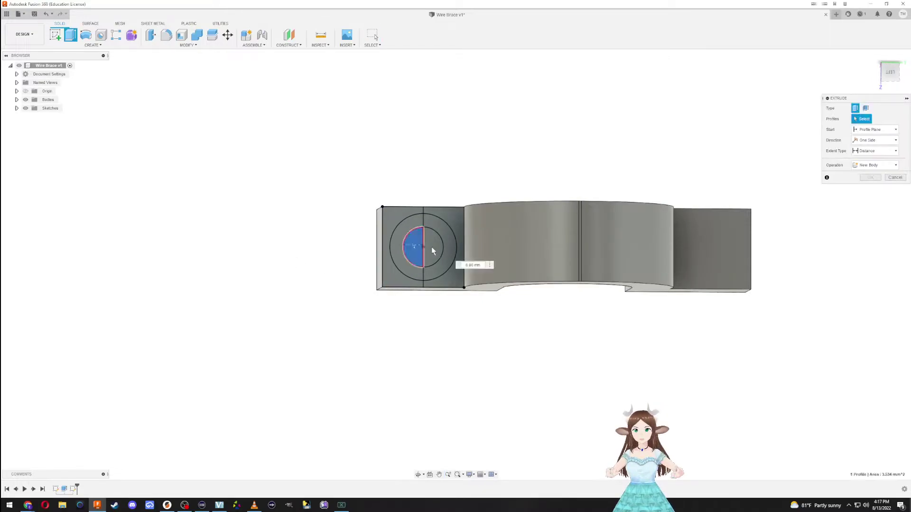
left_click(439, 248)
middle_click_drag(463, 338, 448, 268, "shift")
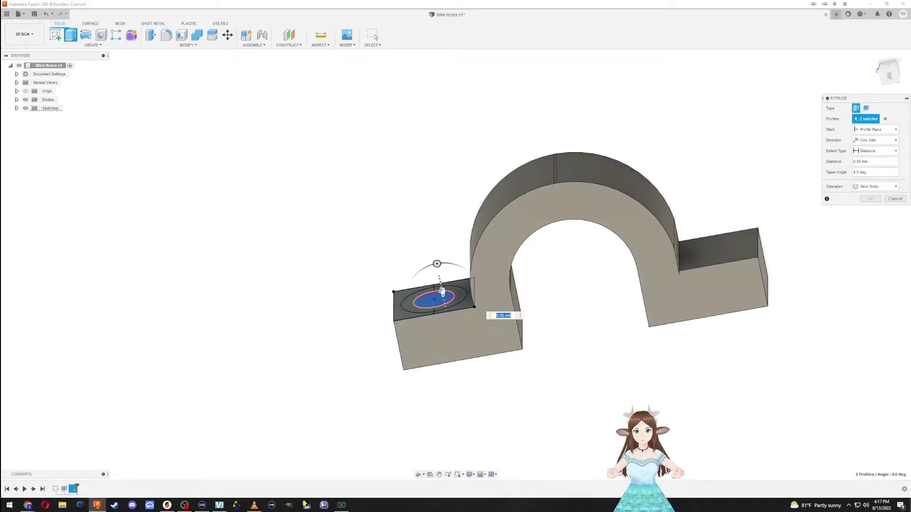
left_click_drag(442, 291, 472, 469)
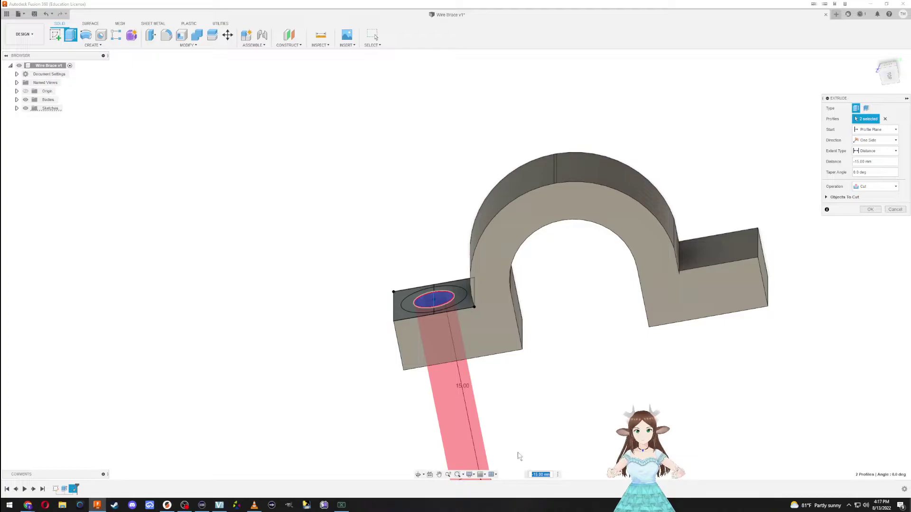
type("5")
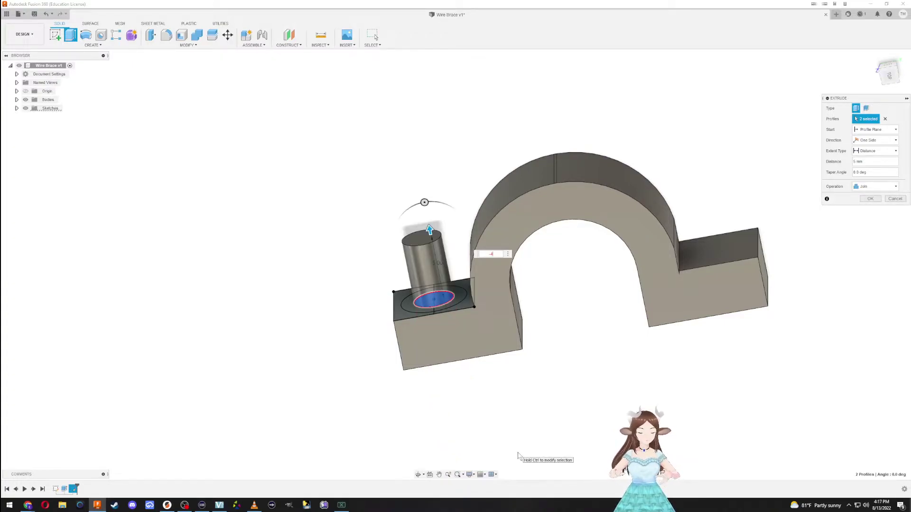
type("4")
middle_click_drag(528, 442, 492, 376, "shift")
key("Return")
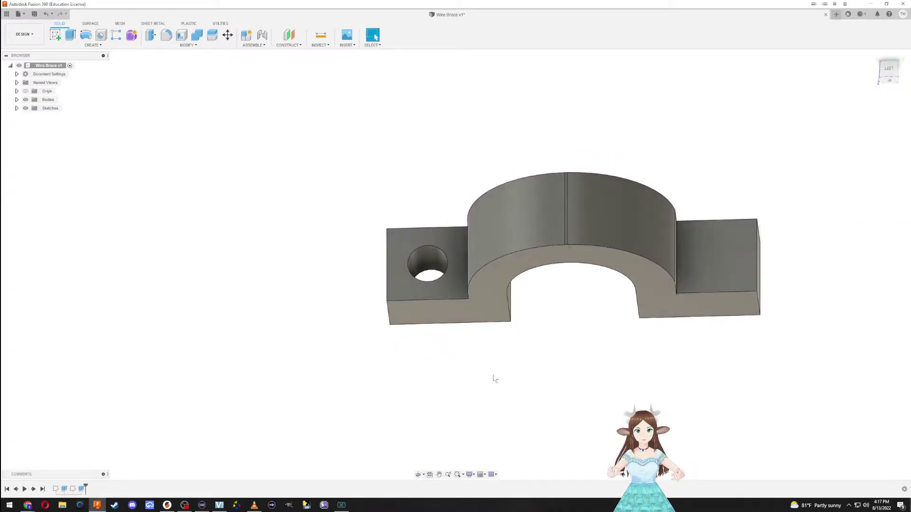
Step: Show the hole sketch, cut the ring between the 3 mm and 5 mm circles as a screw-head recess, and hide the sketch
left_click(17, 108)
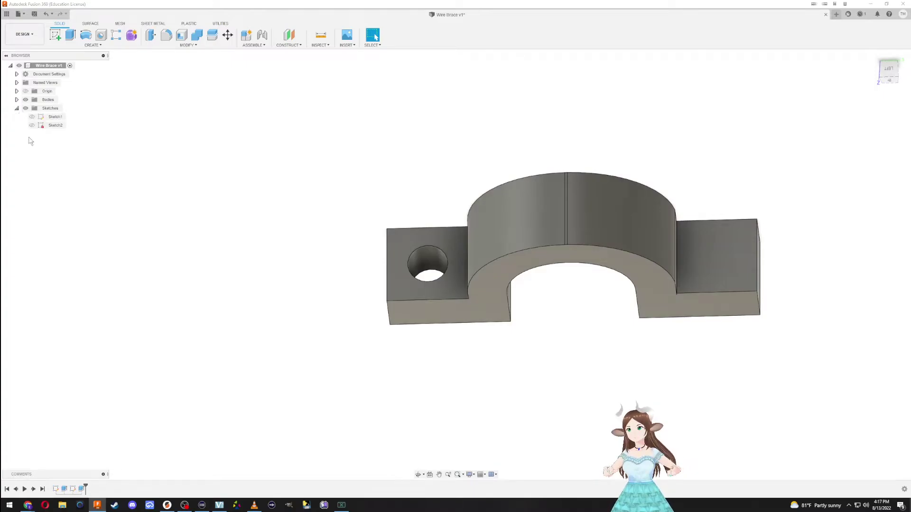
left_click(31, 125)
key("e")
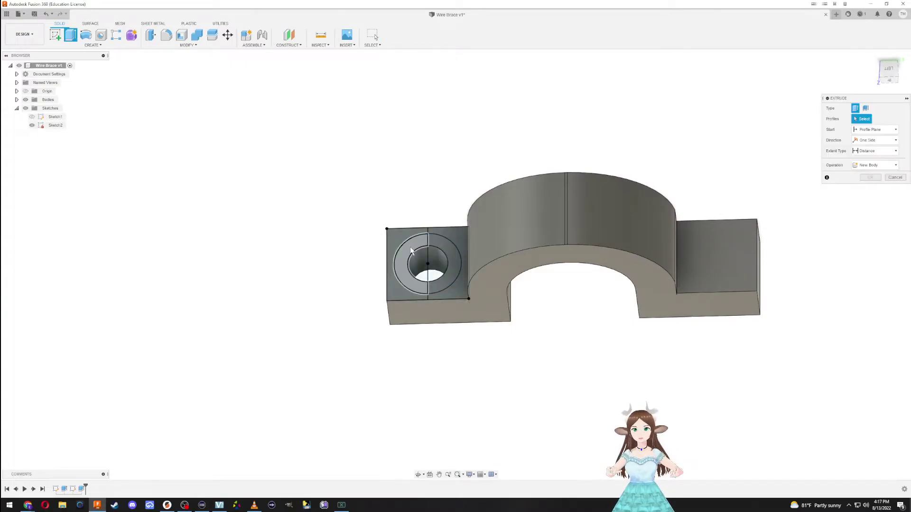
left_click(411, 251)
left_click(451, 256)
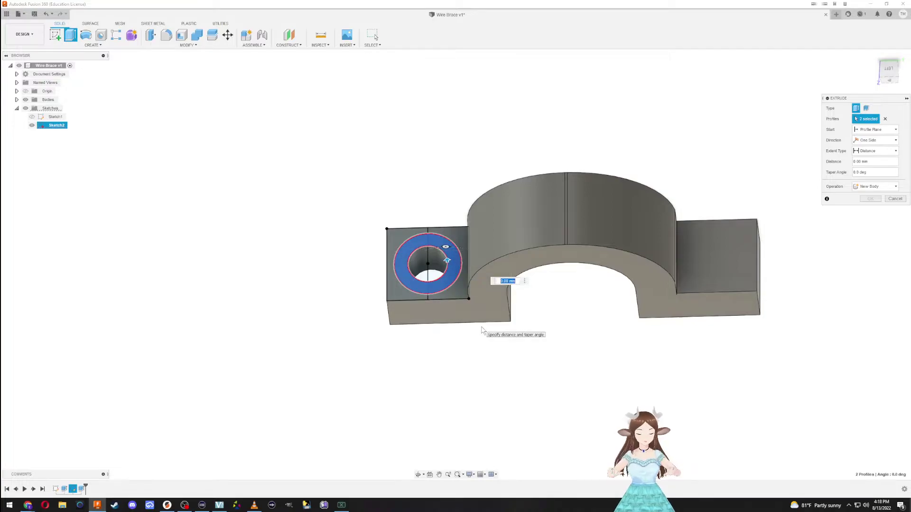
key("Escape")
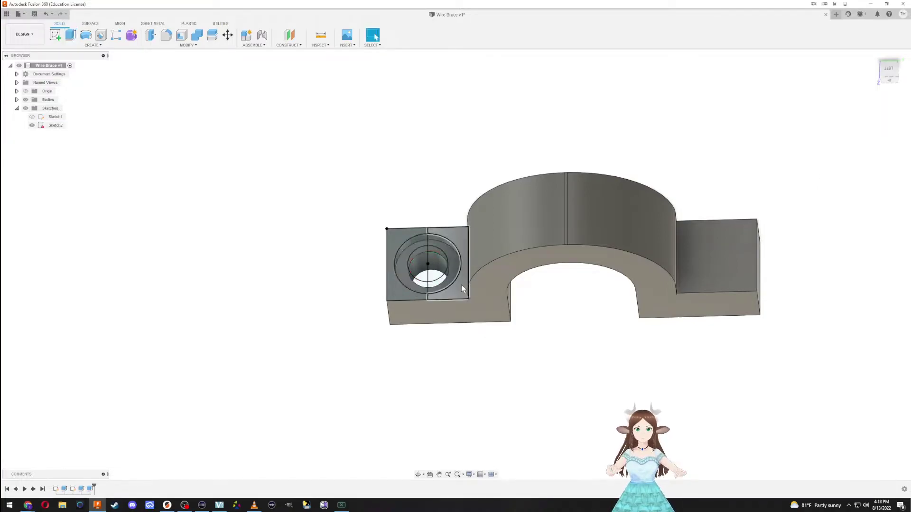
middle_click_drag(462, 287, 436, 270, "shift")
left_click(31, 126)
Step: Sketch a rectangle over the outer face of the tab without a hole, with a vertical centre line from its upper edge's midpoint
mouse_move(408, 317)
middle_mouse_down("shift")
mouse_move(407, 360)
mouse_move(415, 319)
middle_mouse_up("shift")
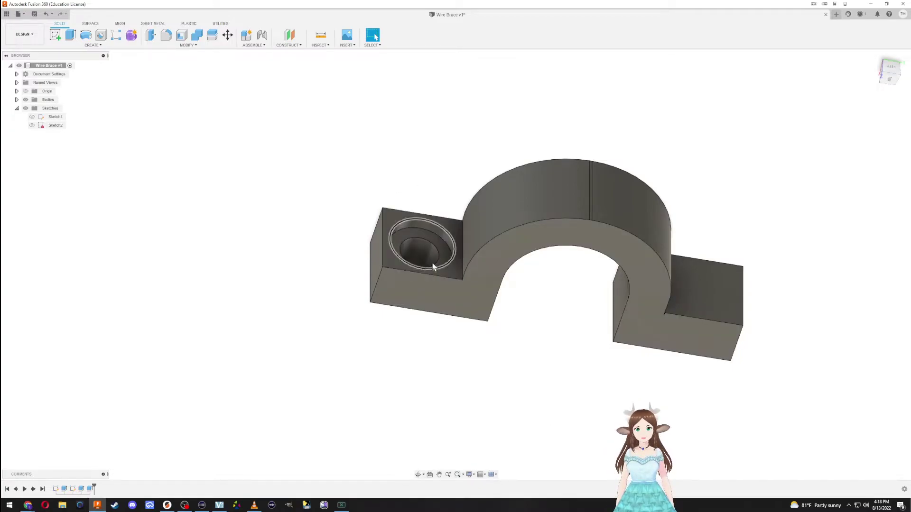
middle_click_drag(431, 267, 421, 256, "shift")
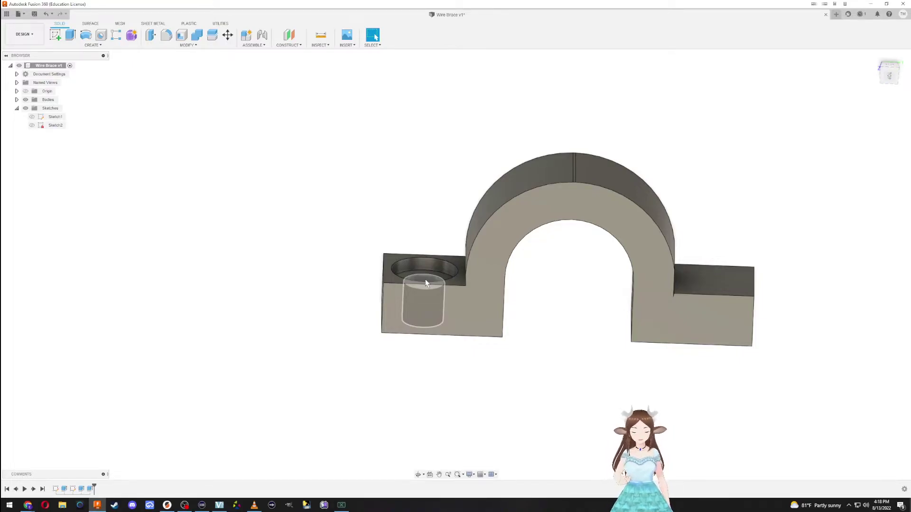
middle_click_drag(425, 279, 719, 239, "shift")
left_click(55, 35)
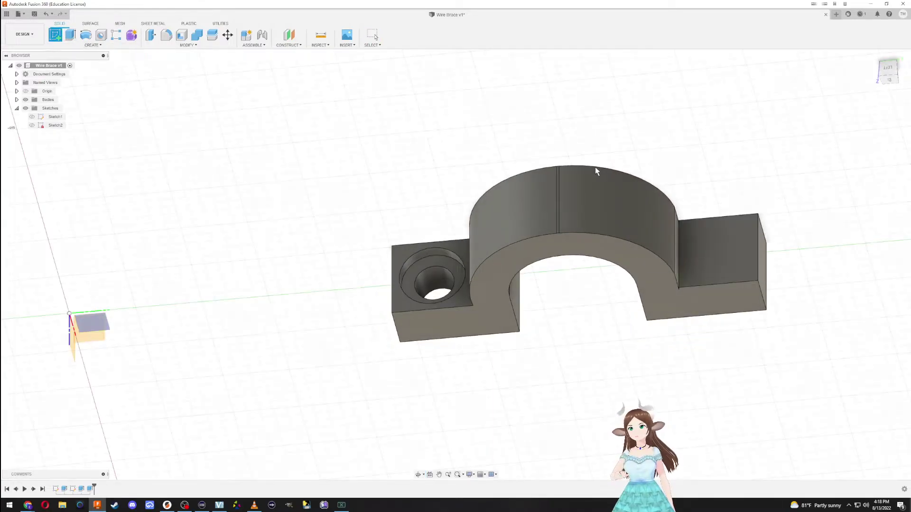
left_click(721, 248)
key("r")
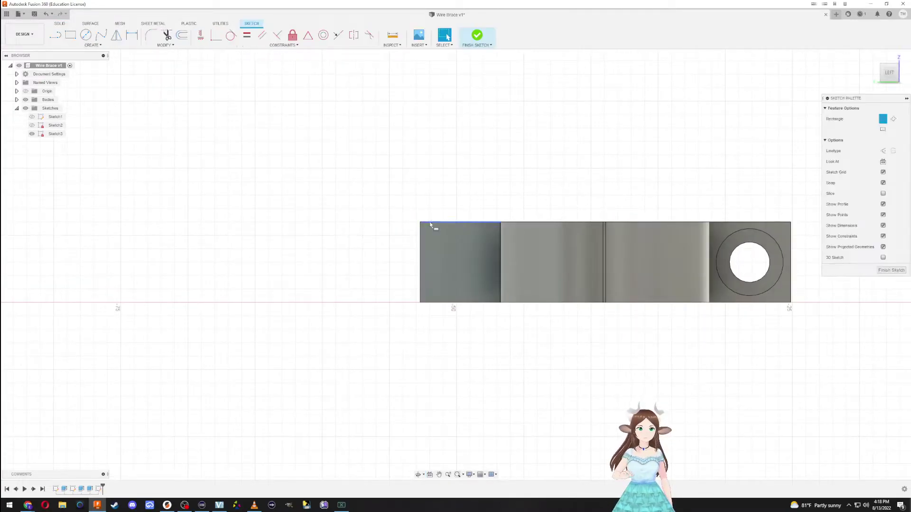
left_click(419, 223)
left_click(499, 301)
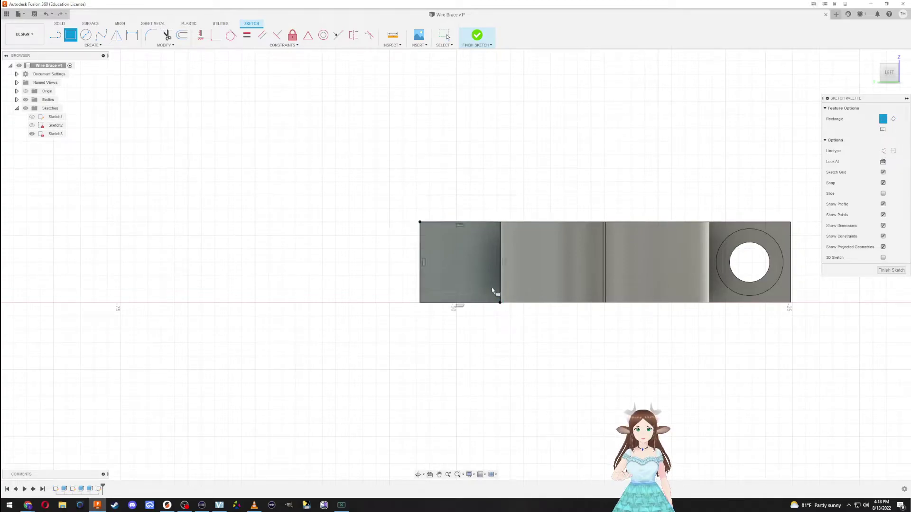
key("l")
left_click(460, 222)
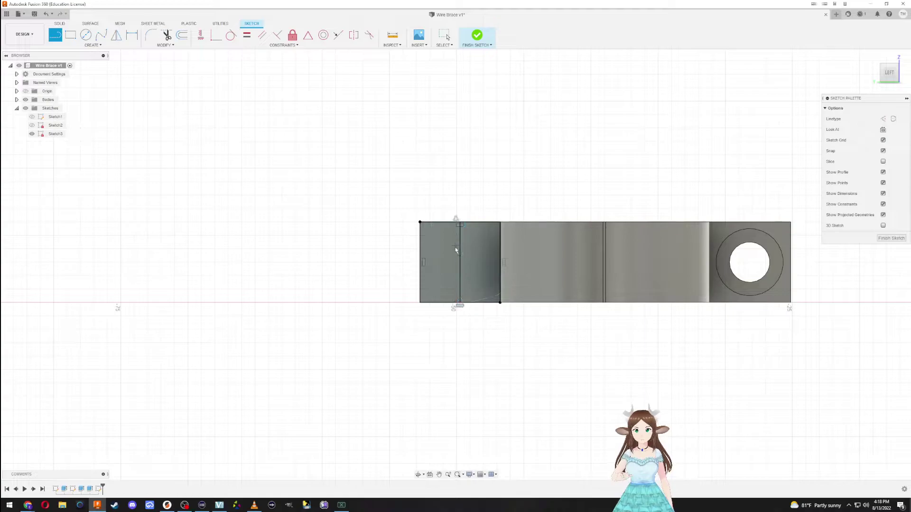
Step: Draw concentric 3 mm and 5 mm diameter circles at the midpoint of the second tab's centre line and finish the sketch
key("c")
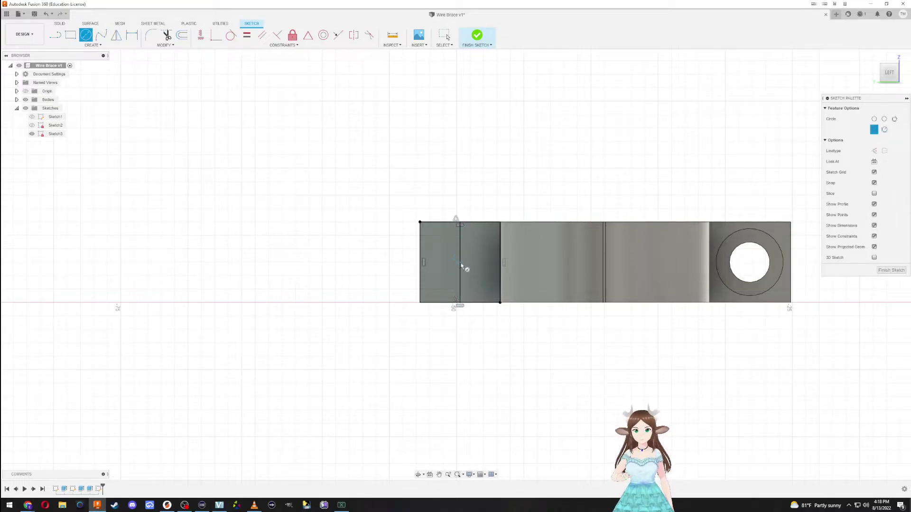
type("3")
key("Return")
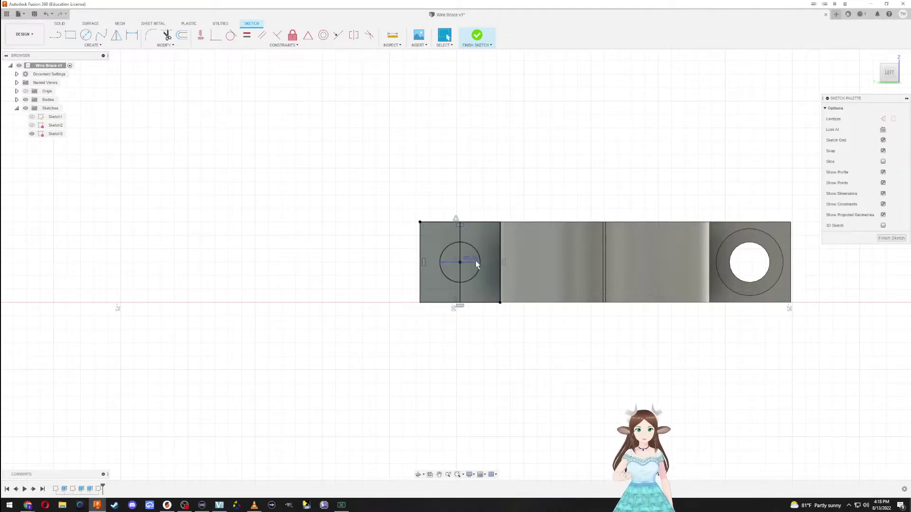
left_click(460, 263)
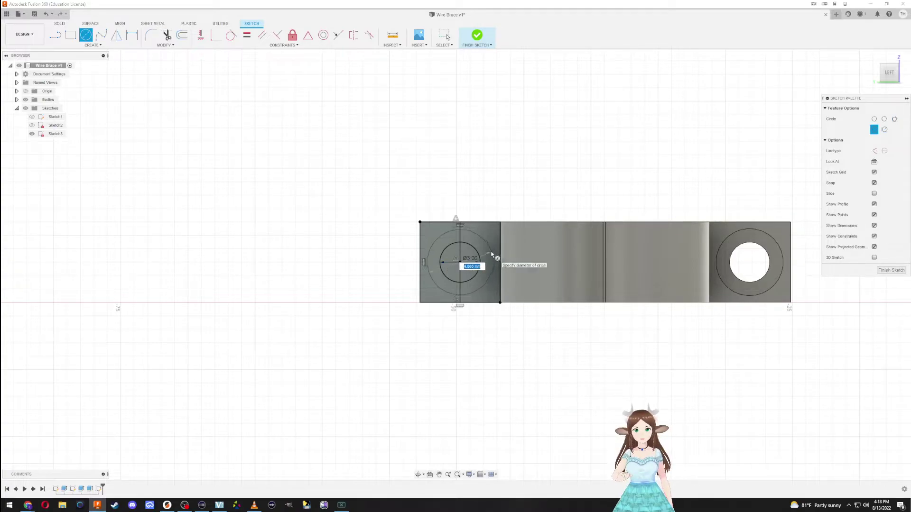
type("5")
key("Return")
key("Escape")
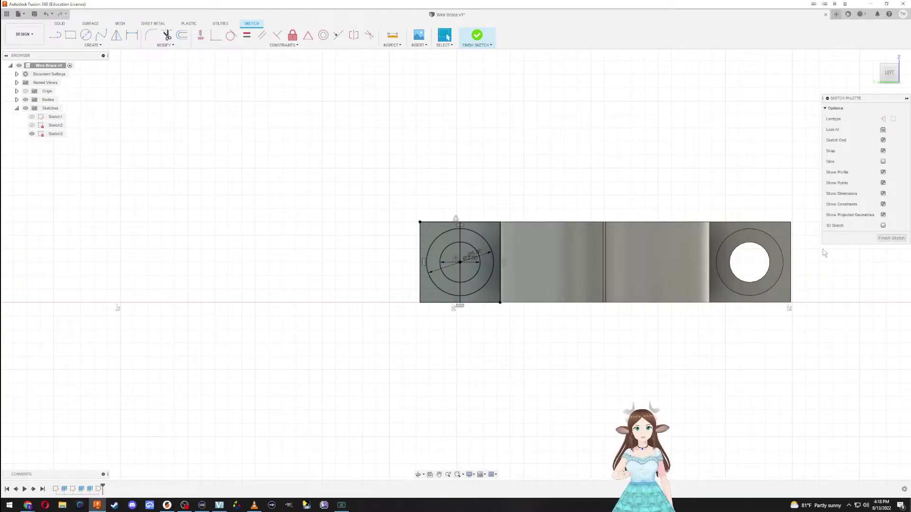
left_click(891, 240)
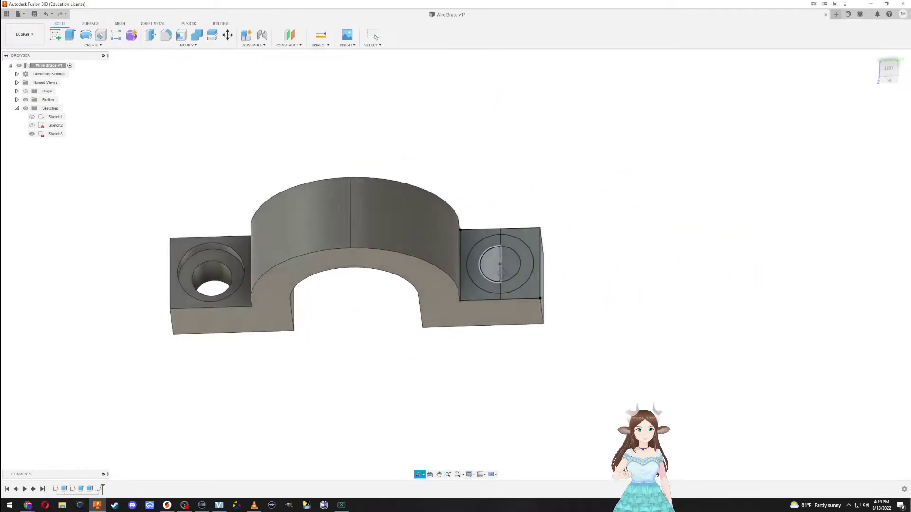
Step: Extrude-cut both halves of the 3 mm circle through the second tab to make its screw hole
key("e")
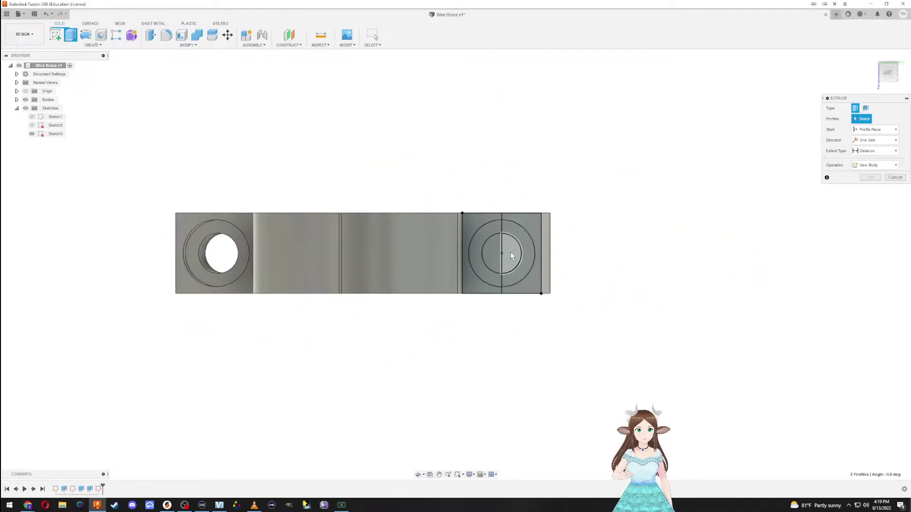
left_click(510, 258)
left_click(495, 253)
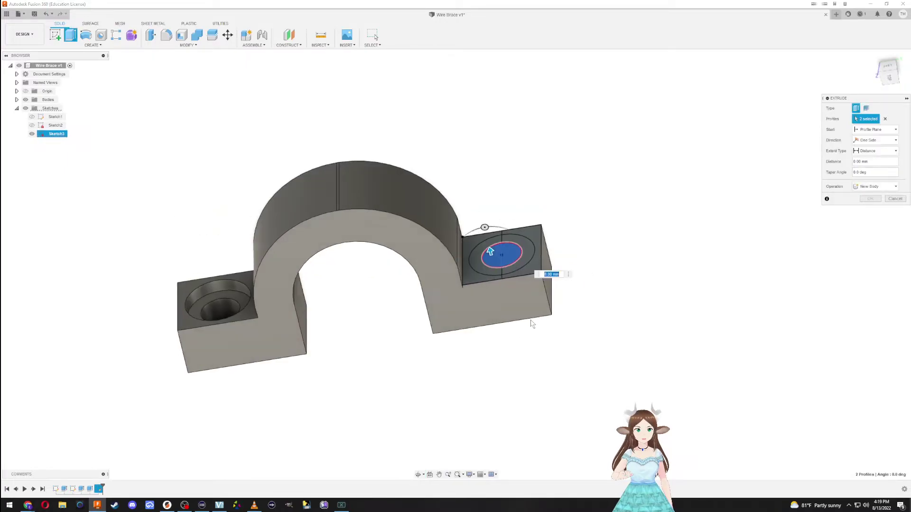
key("Return")
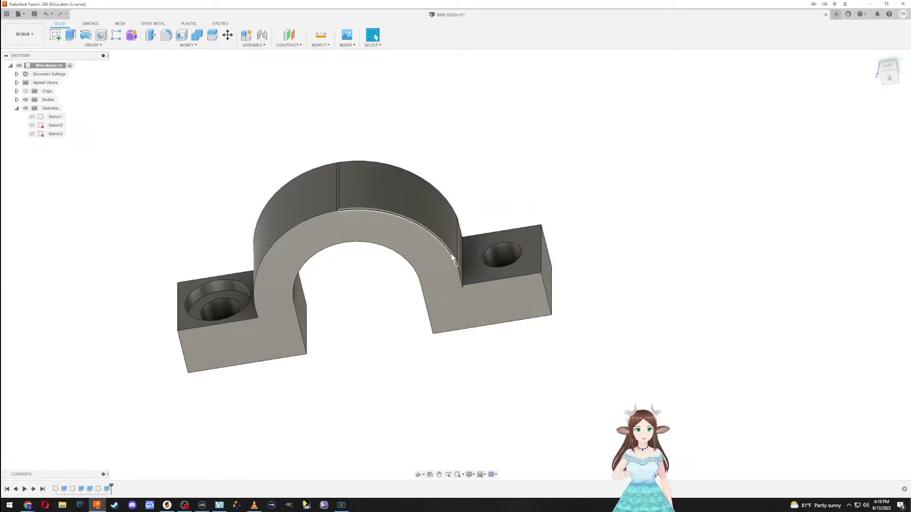
Step: Show the second hole sketch, cut the ring between its two circles as a screw-head recess, and hide the sketch
left_click(32, 134)
key("e")
left_click(483, 246)
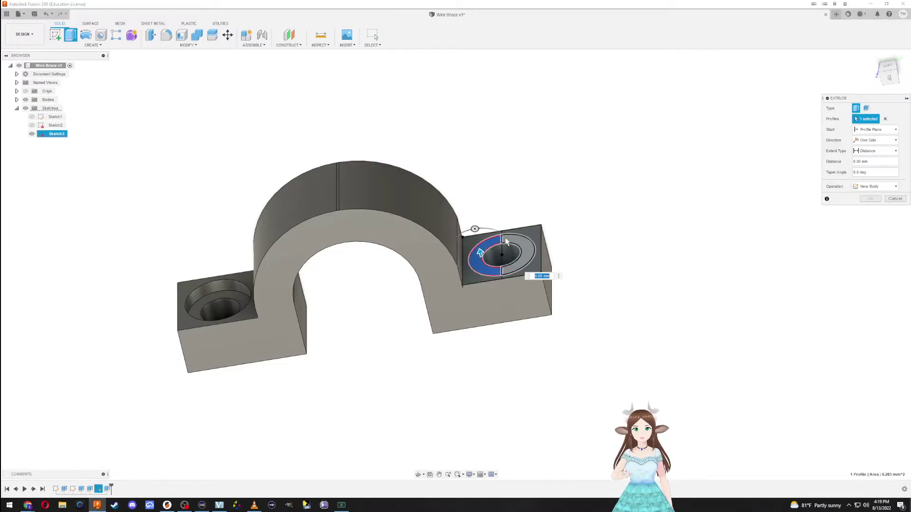
left_click(514, 244)
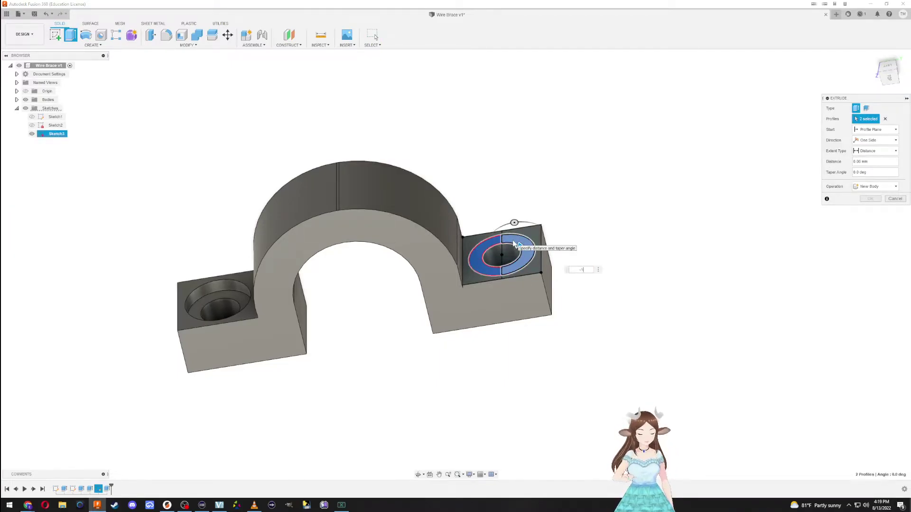
key("Escape")
left_click(31, 135)
mouse_move(360, 156)
middle_mouse_down("shift")
mouse_move(441, 159)
mouse_move(379, 190)
mouse_move(353, 253)
mouse_move(445, 345)
mouse_move(340, 330)
mouse_move(353, 266)
mouse_move(332, 284)
mouse_move(375, 263)
mouse_move(242, 272)
middle_mouse_up("shift")
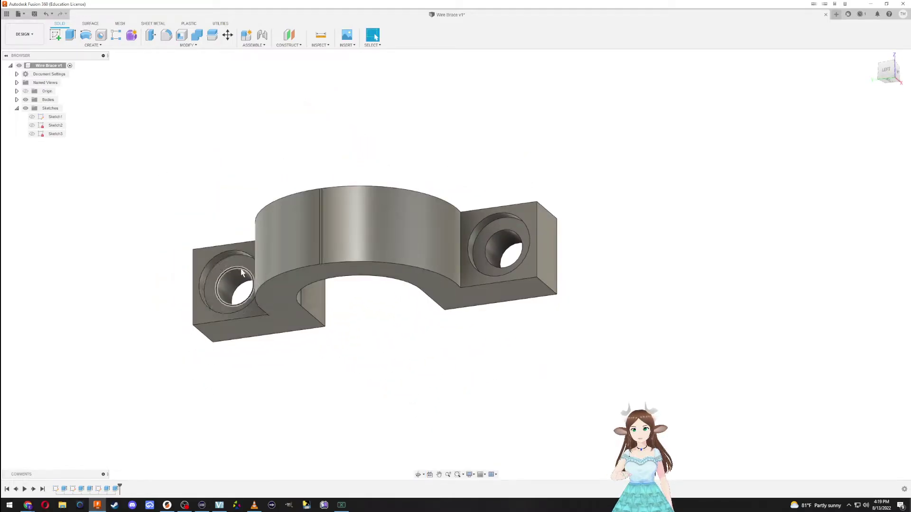
middle_click_drag(365, 289, 368, 306, "shift")
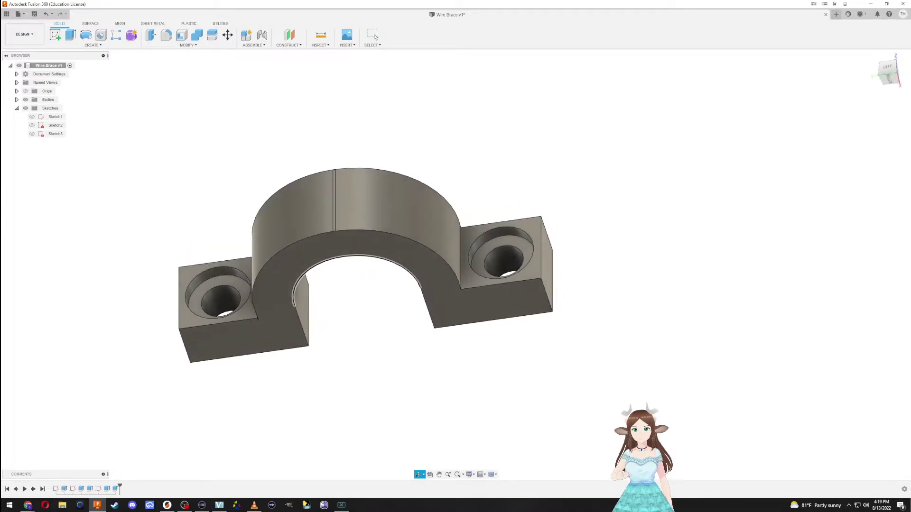
key("f")
left_click(483, 237)
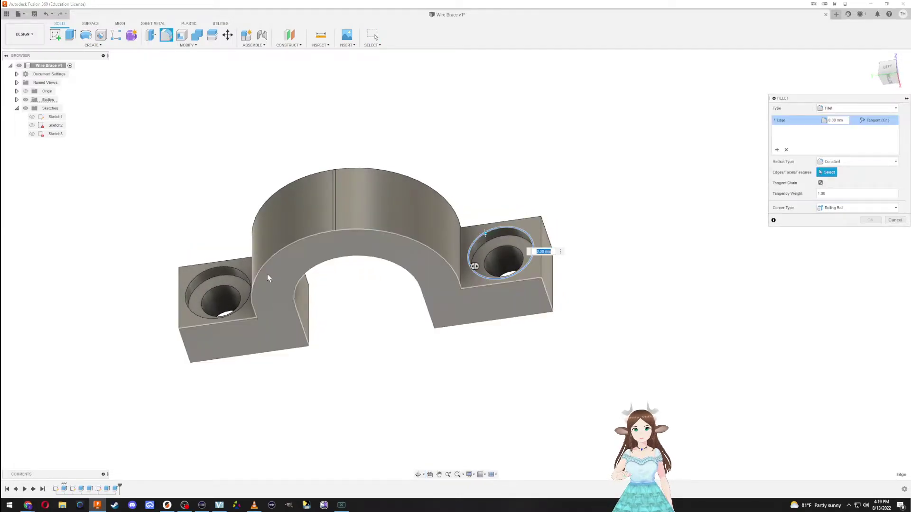
left_click(237, 270)
middle_click_drag(265, 319, 264, 281, "shift")
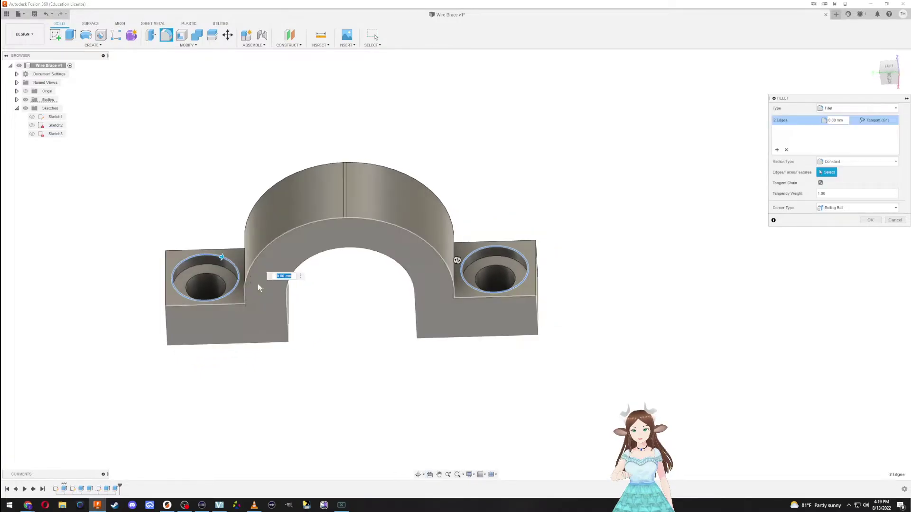
left_click_drag(220, 256, 220, 256)
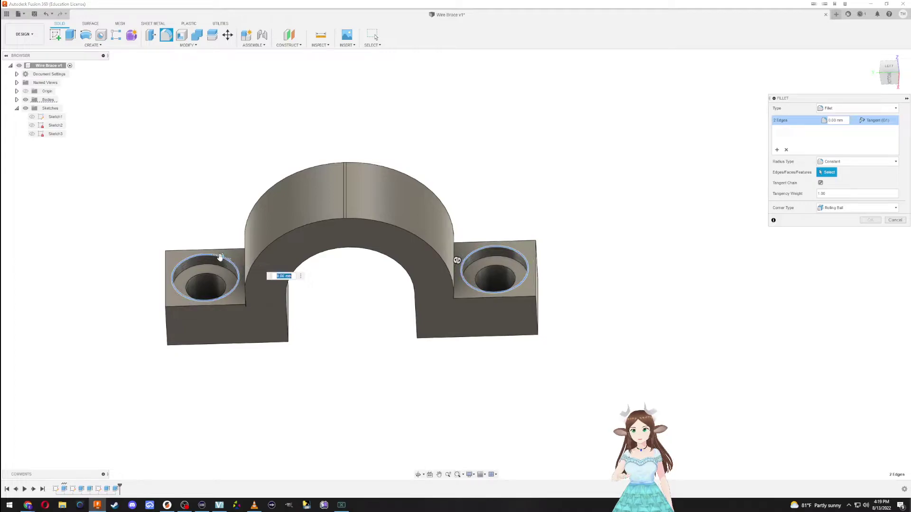
key("Escape")
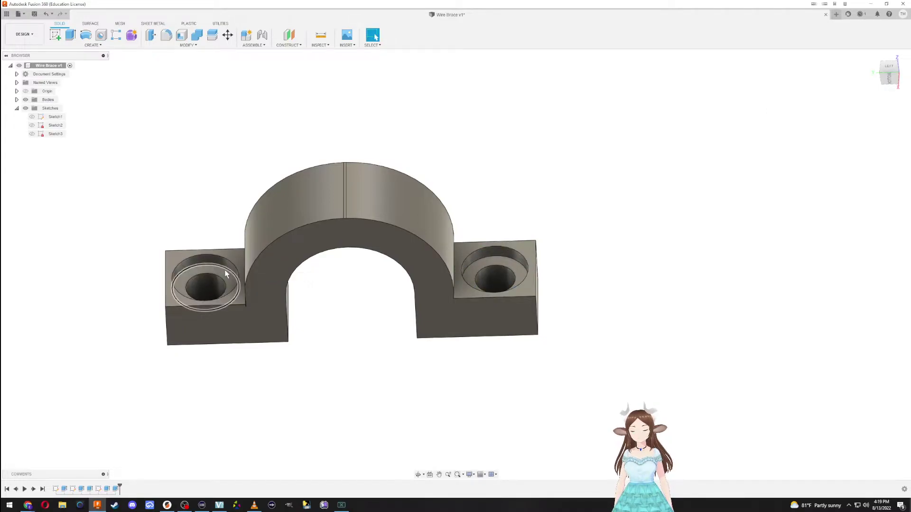
Step: Try a fillet on the inner floor edge of the first tab's screw-head recess, and undo it
left_click(225, 274)
key("f")
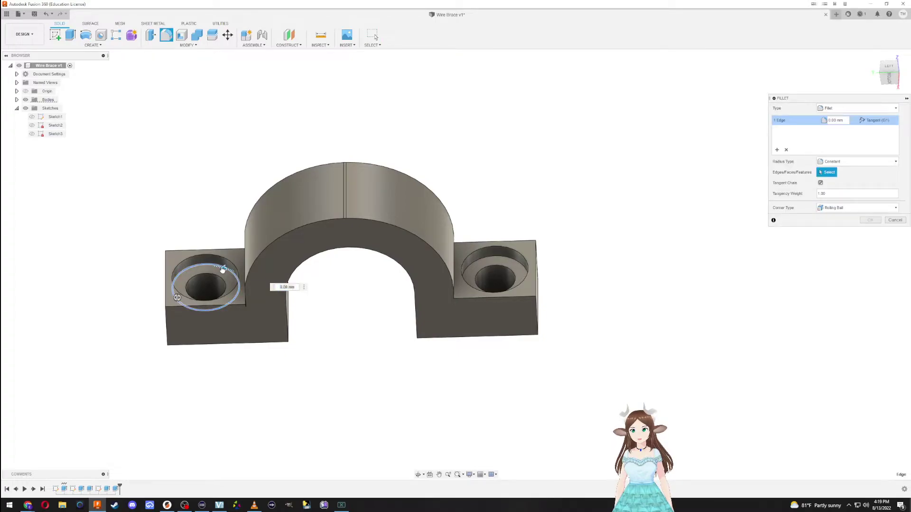
left_click_drag(223, 269, 222, 269)
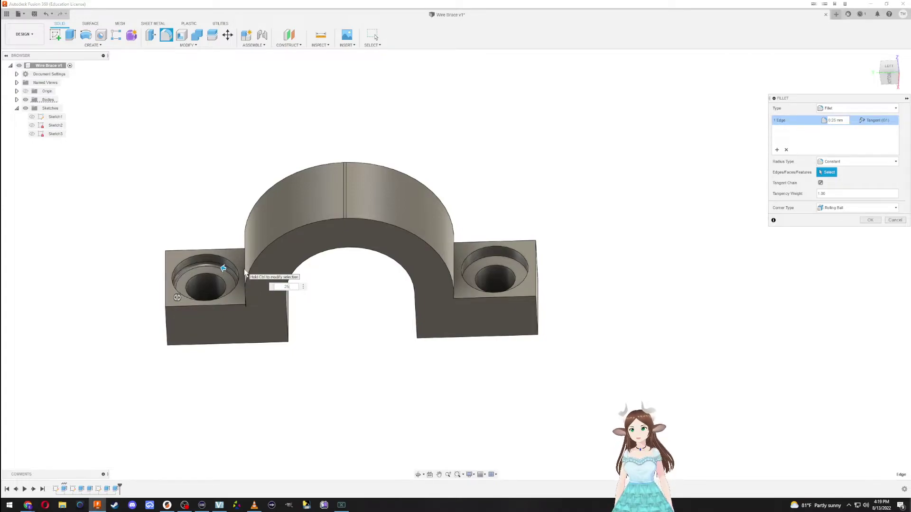
key("Return")
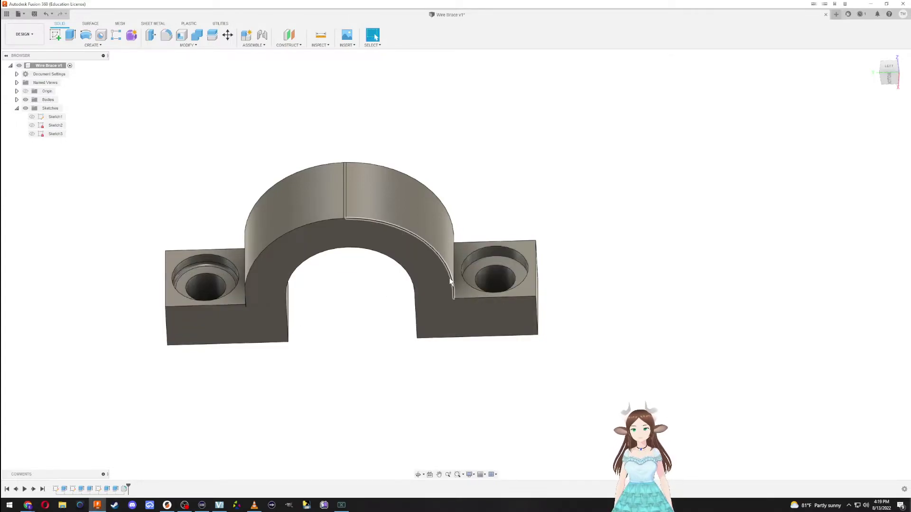
key("ctrl+z")
Step: Fillet the inner floor edges of the screw-head recesses on both tabs together
key("f")
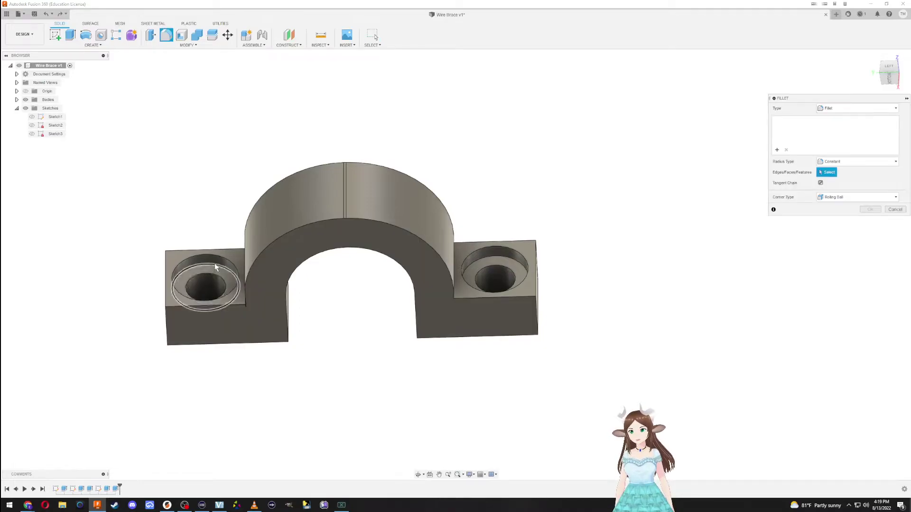
left_click(215, 267)
middle_click_drag(246, 280, 268, 252, "shift")
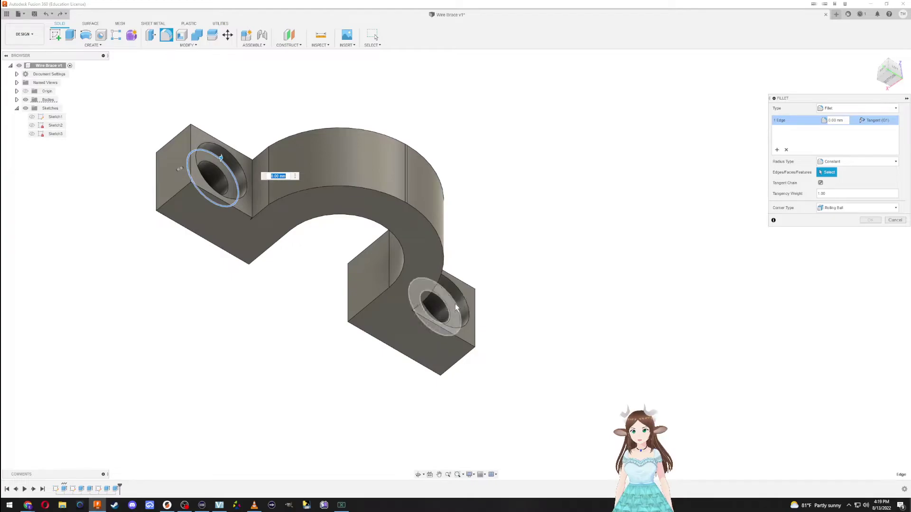
left_click(455, 309)
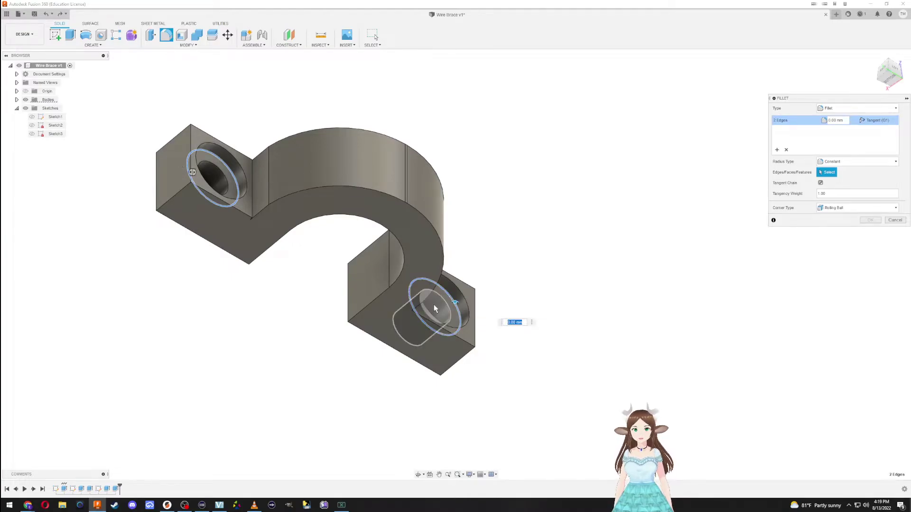
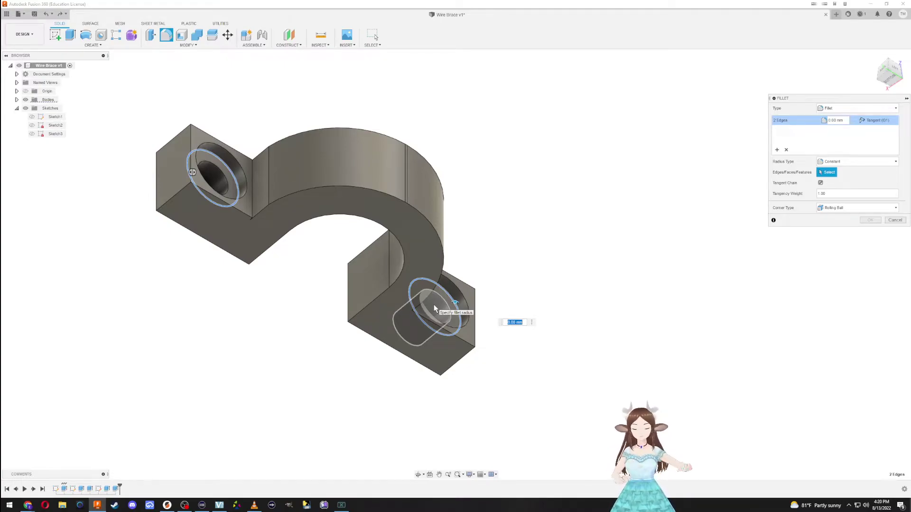
middle_click_drag(534, 232, 487, 271, "shift")
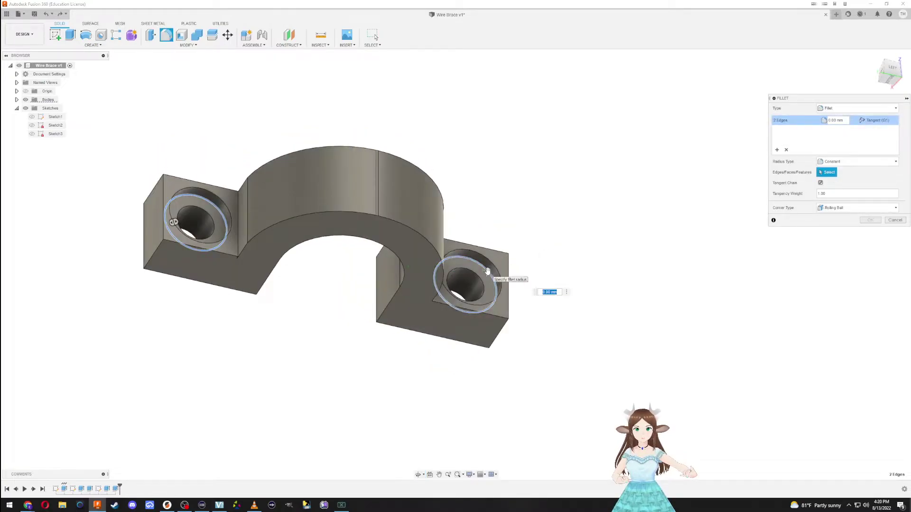
left_click_drag(487, 271, 473, 277)
type("0")
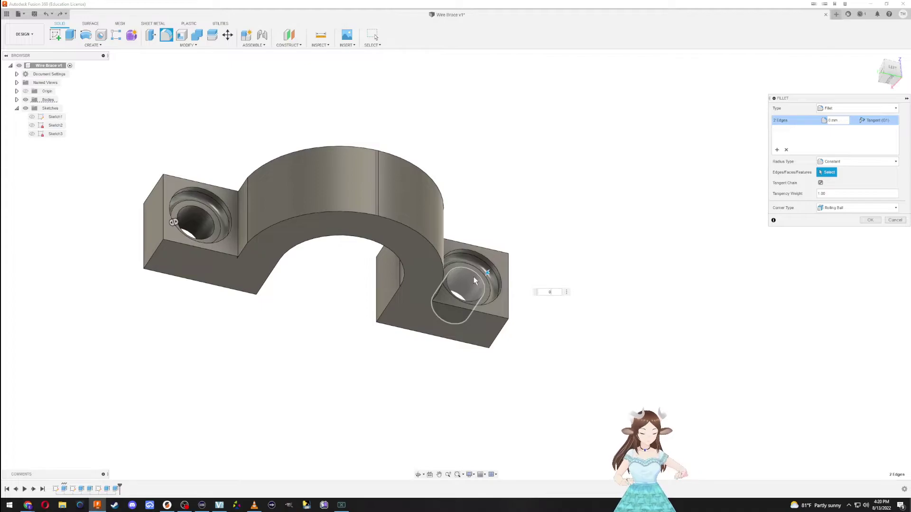
Step: Fillet the inner bottom edges of both counterbores on the brace's mounting tabs
type("2")
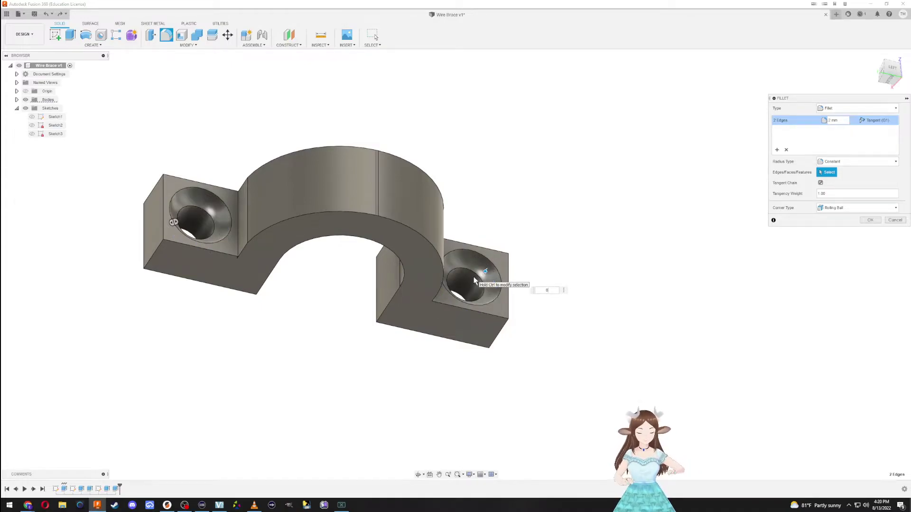
key("Return")
Step: Try a 0.2 mm fillet on the through-hole rim inside only one counterbore
middle_click_drag(541, 258, 497, 243, "shift")
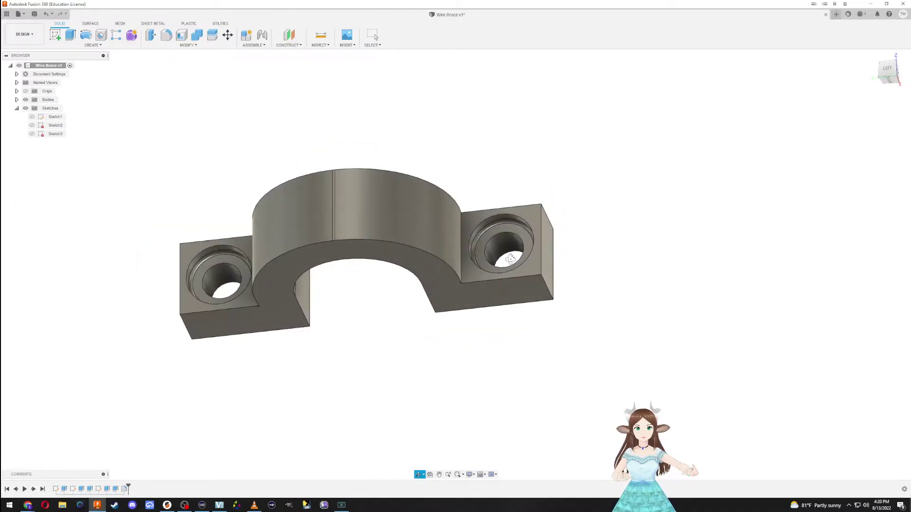
key("f")
left_click(494, 236)
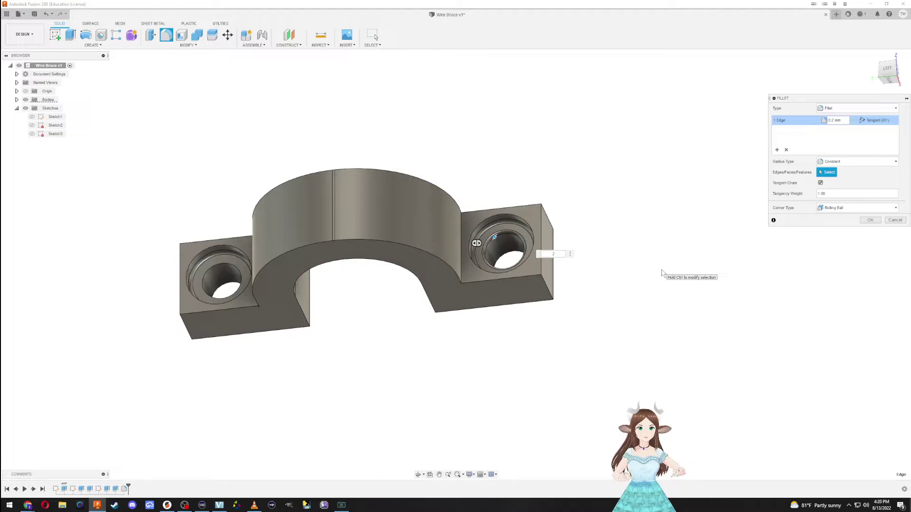
key("Return")
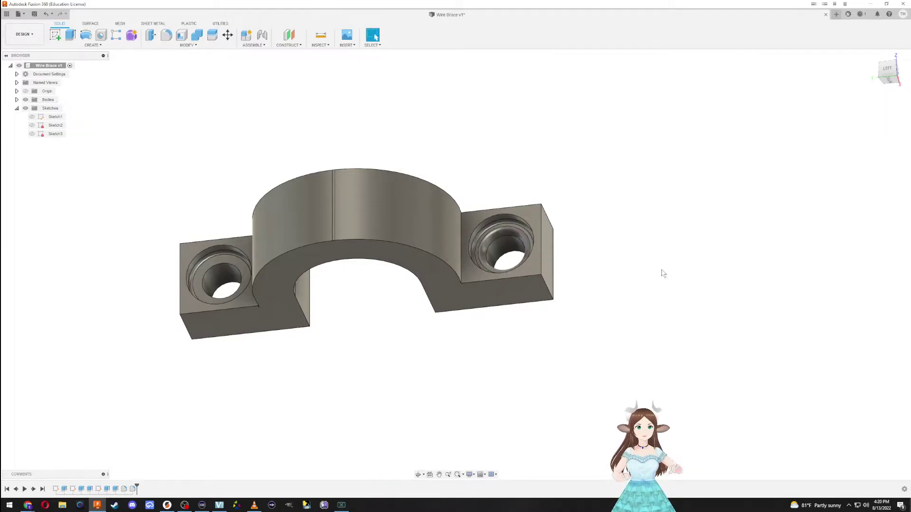
middle_click_drag(598, 256, 606, 272, "shift")
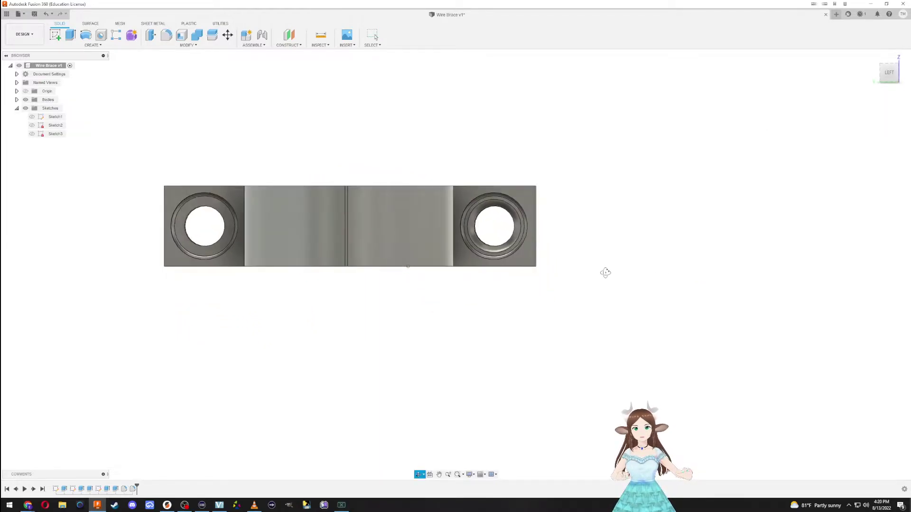
key("ctrl+z")
Step: Fillet the through-hole rims inside both counterbores together with one shared radius
key("f")
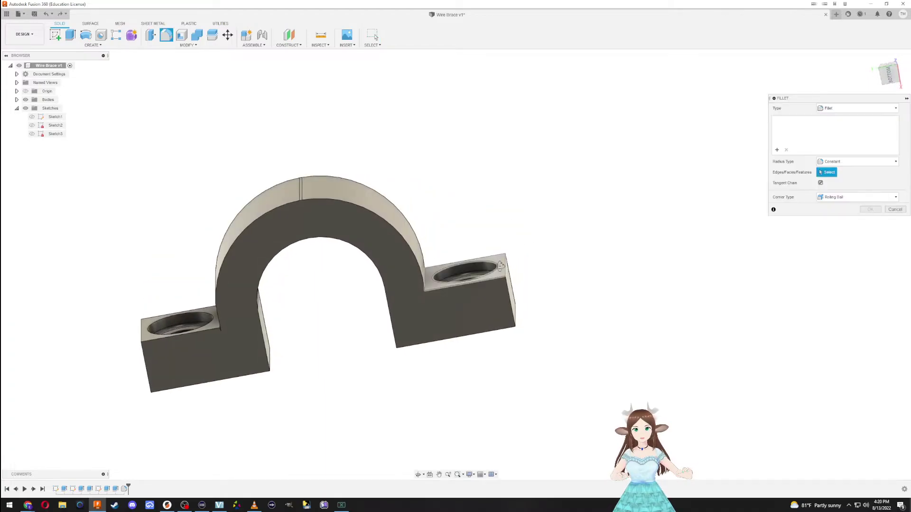
middle_click_drag(474, 237, 488, 268, "shift")
left_click(478, 252)
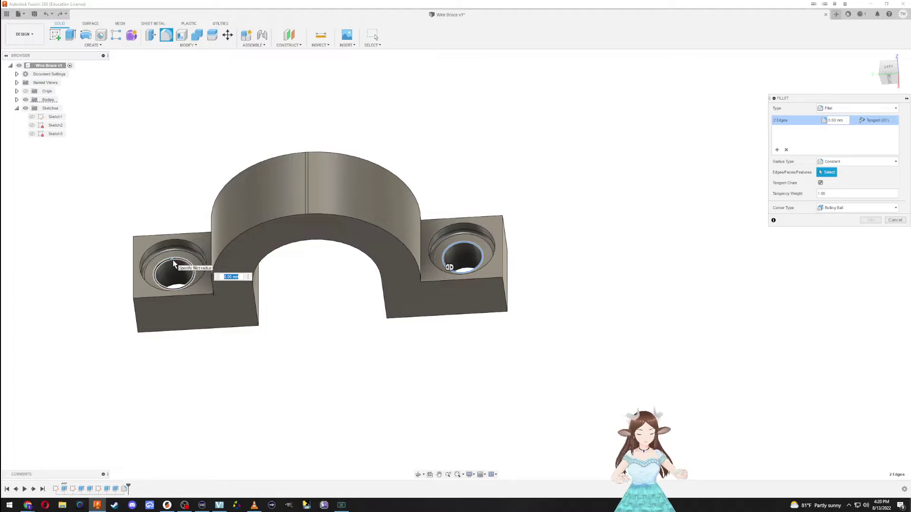
type("25")
key("Return")
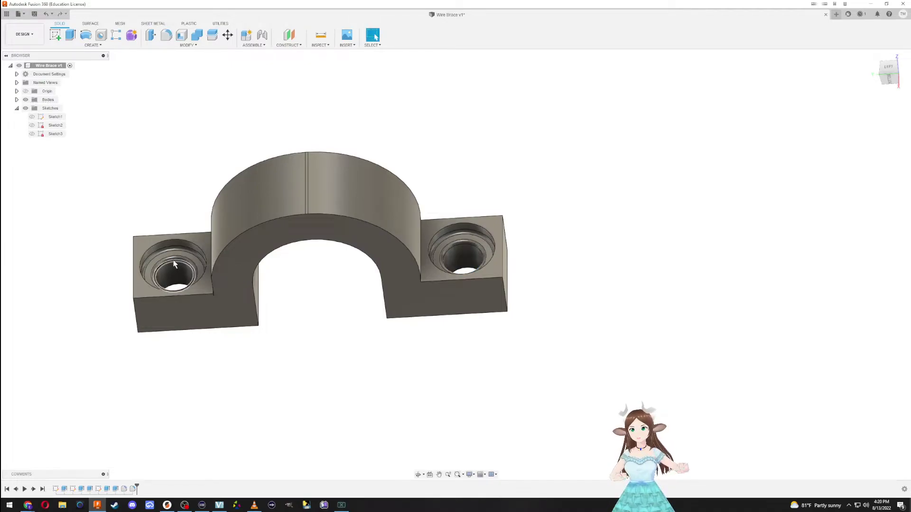
Step: Fillet the inner edge chains of the arch on both side faces with a 1 mm radius
middle_click_drag(370, 238, 547, 107, "shift")
left_click(351, 245)
key("f")
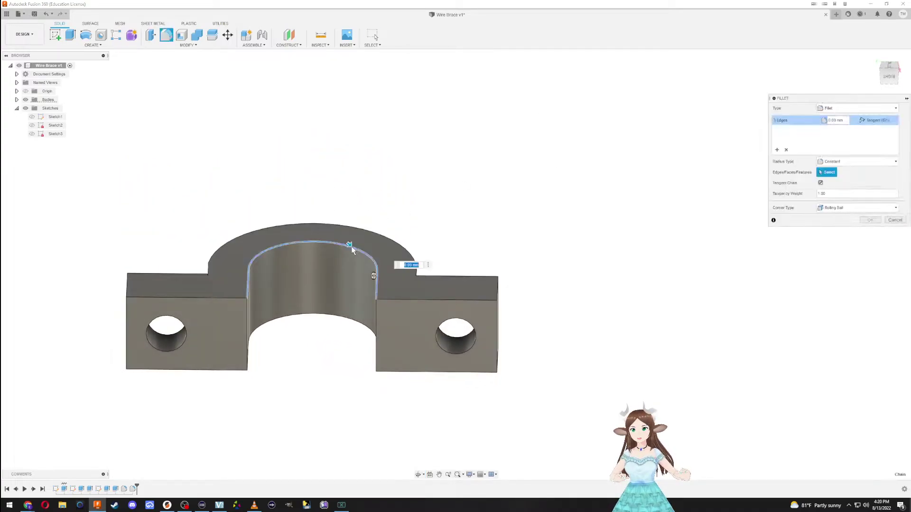
middle_click_drag(481, 211, 347, 333, "shift")
left_click(413, 185)
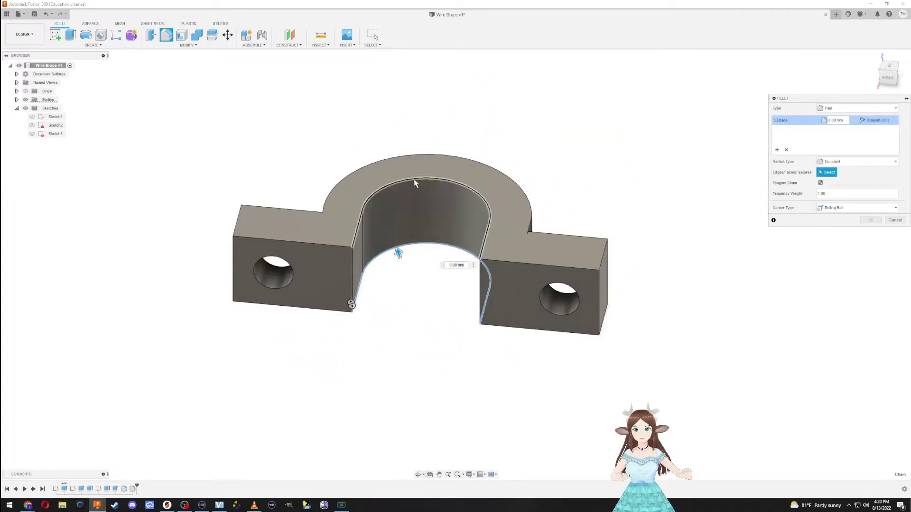
middle_click_drag(545, 332, 561, 316)
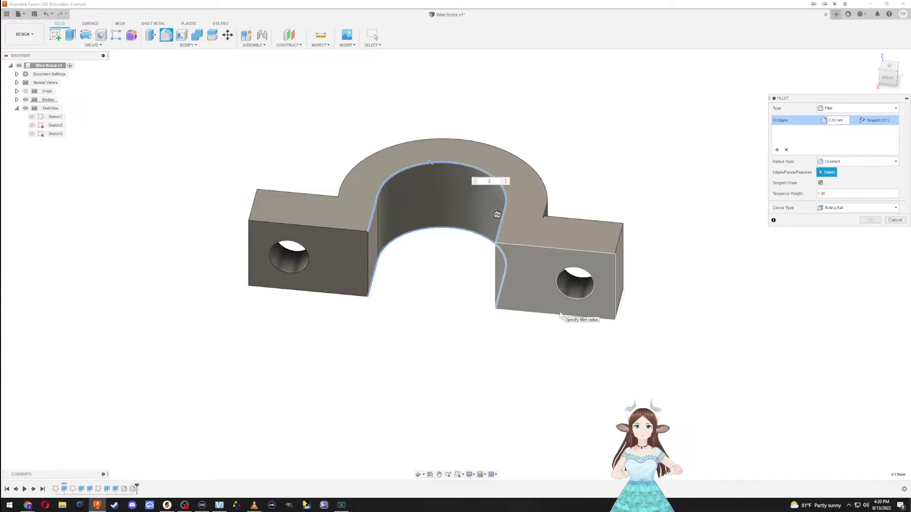
key("Return")
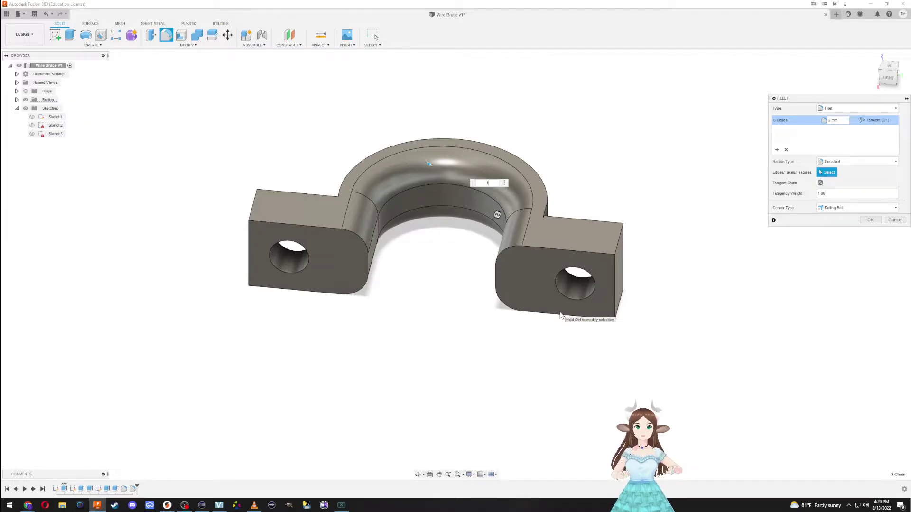
type("1")
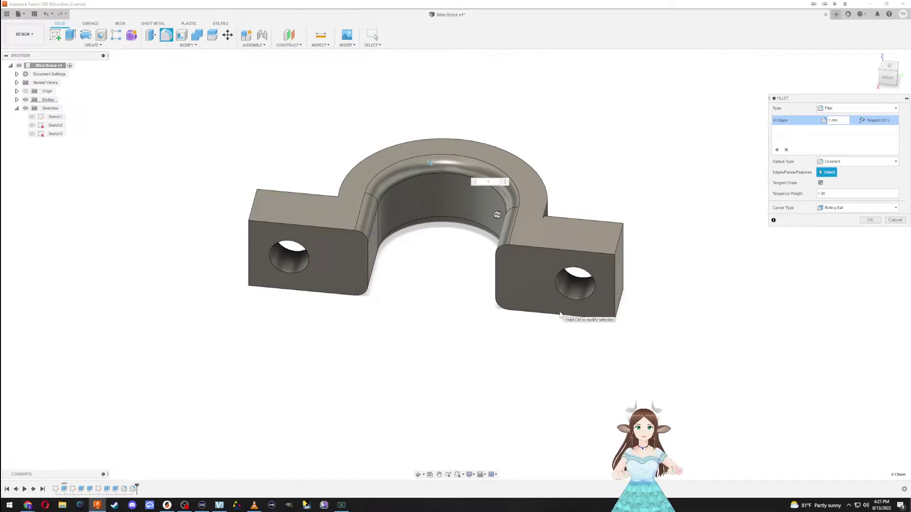
key("Return")
Step: Fillet the four outer corner edges at the ends of both mounting tabs with a 1.5 mm radius
middle_click_drag(565, 136, 508, 145, "shift")
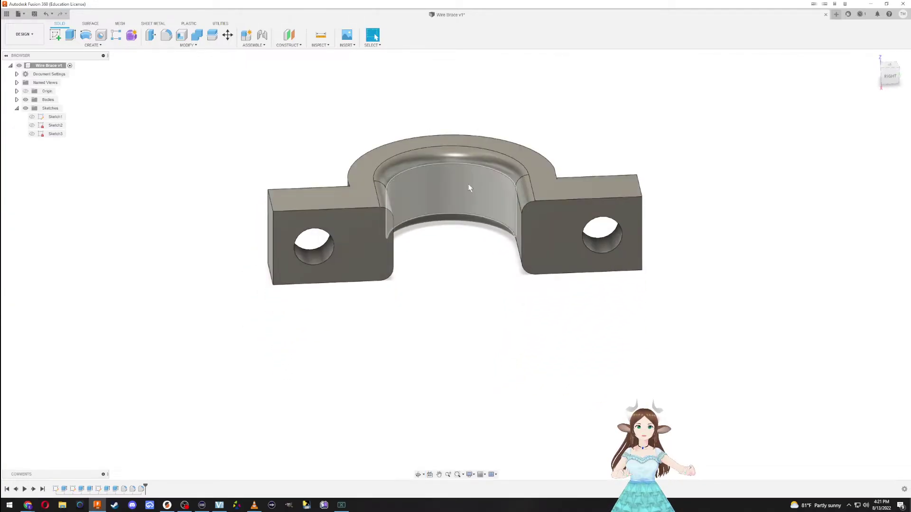
middle_click_drag(468, 189, 497, 300, "shift")
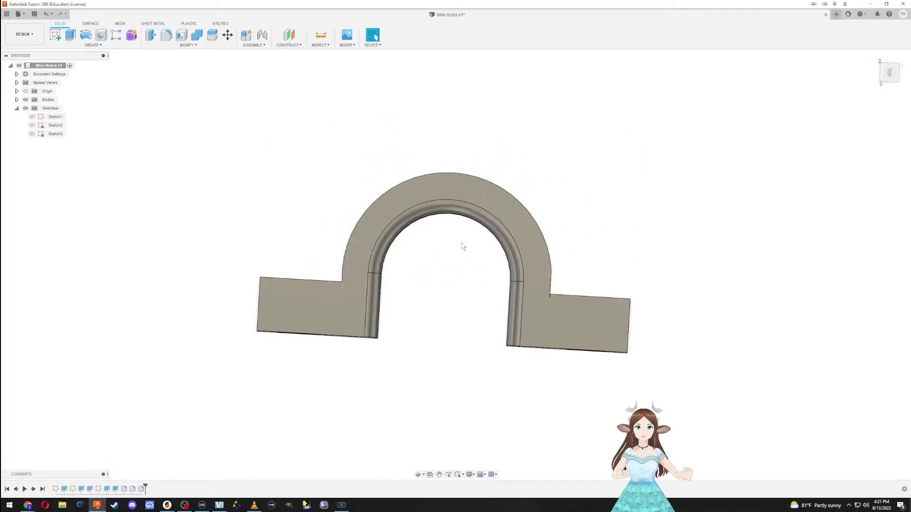
middle_click_drag(458, 222, 252, 332, "shift")
key("f")
left_click(266, 351)
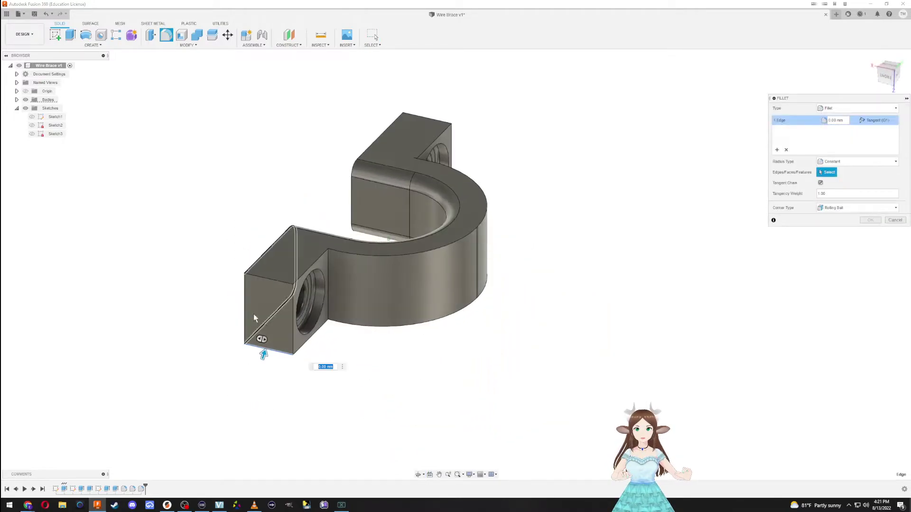
left_click(265, 280)
middle_click_drag(315, 382, 298, 238, "shift")
left_click(283, 212)
left_click(281, 292)
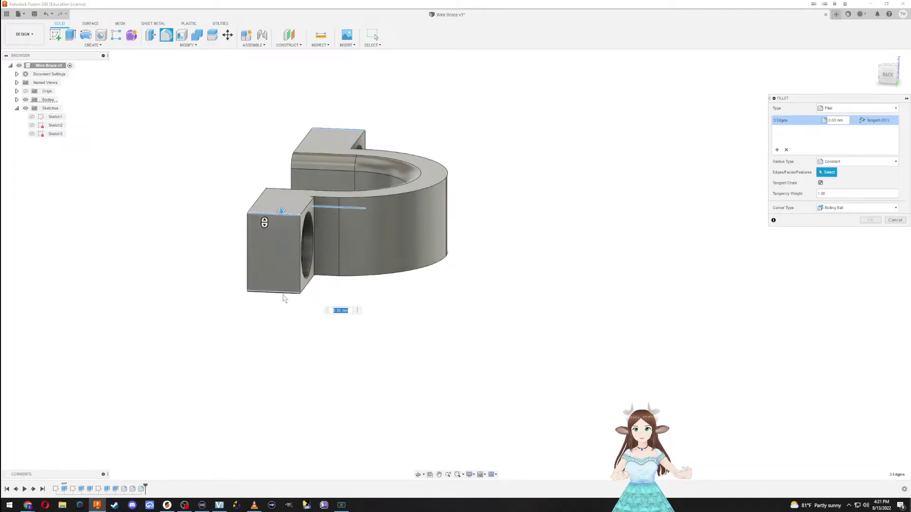
middle_click_drag(279, 297, 504, 259, "shift")
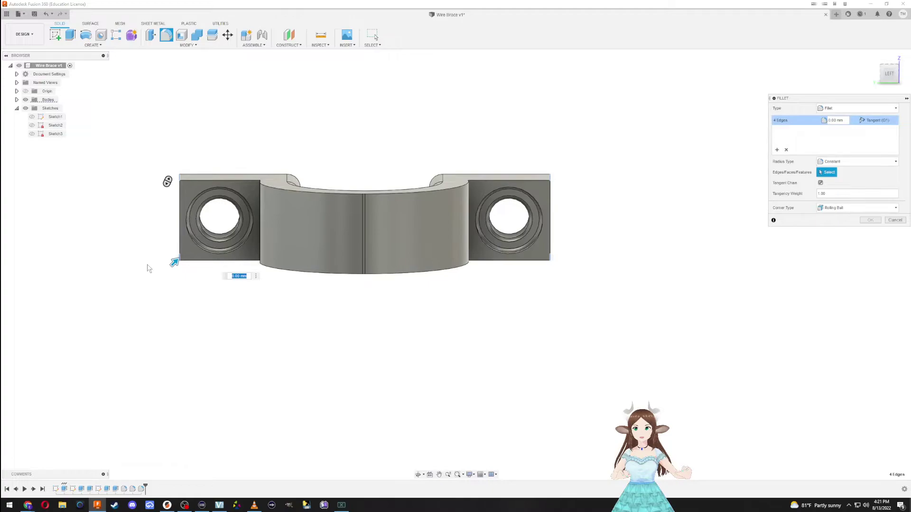
left_click_drag(175, 262, 178, 259)
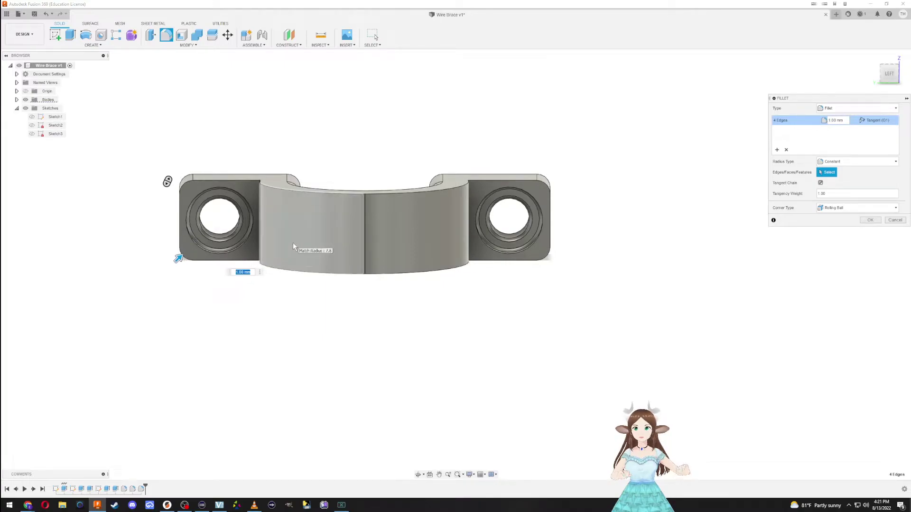
type("4")
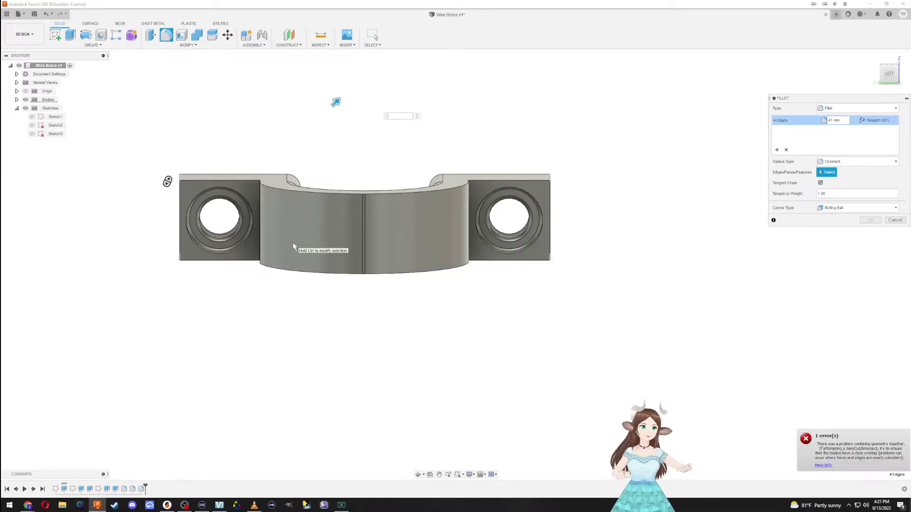
key("Return")
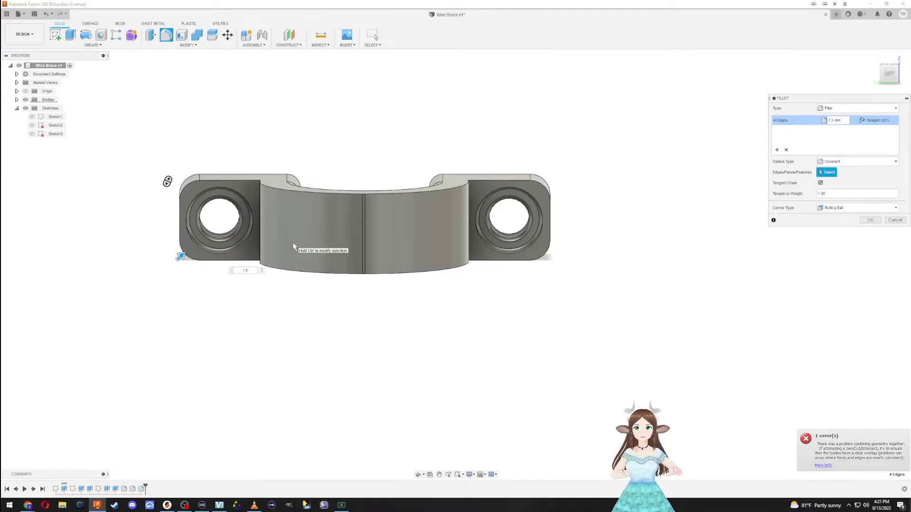
middle_click_drag(497, 237, 496, 192, "shift")
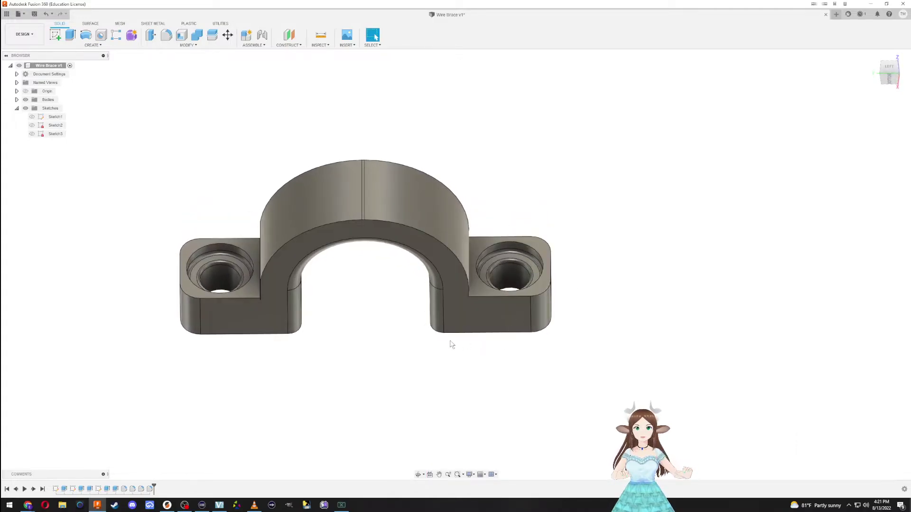
middle_click_drag(463, 350, 458, 267, "shift")
middle_click_drag(465, 279, 493, 339, "shift")
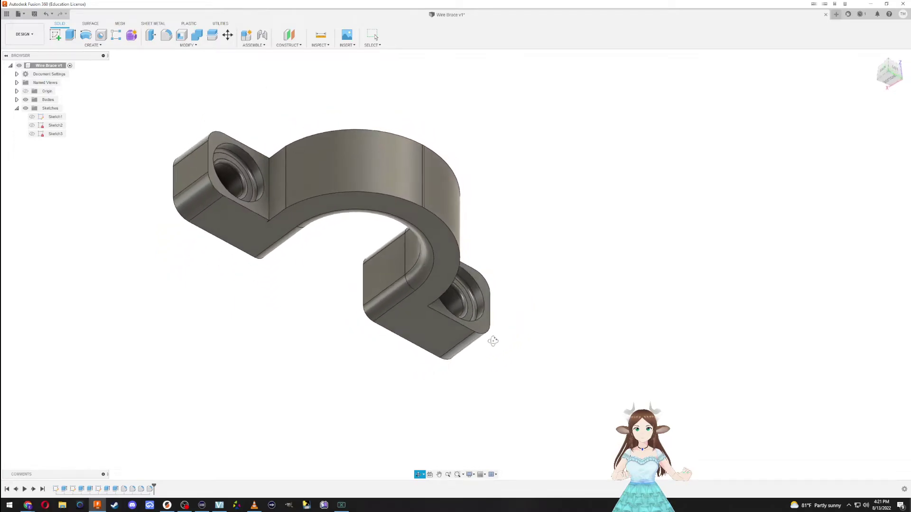
middle_click_drag(377, 333, 340, 297, "shift")
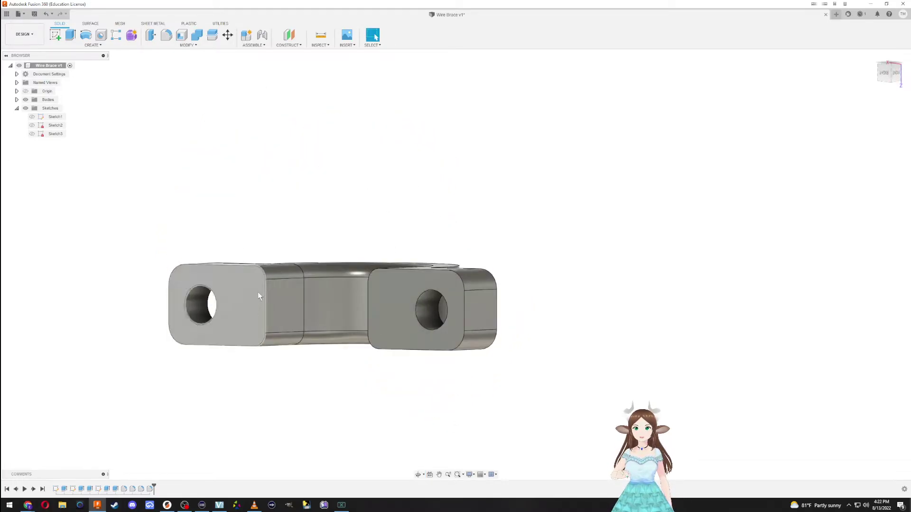
middle_click_drag(350, 244, 328, 222, "shift")
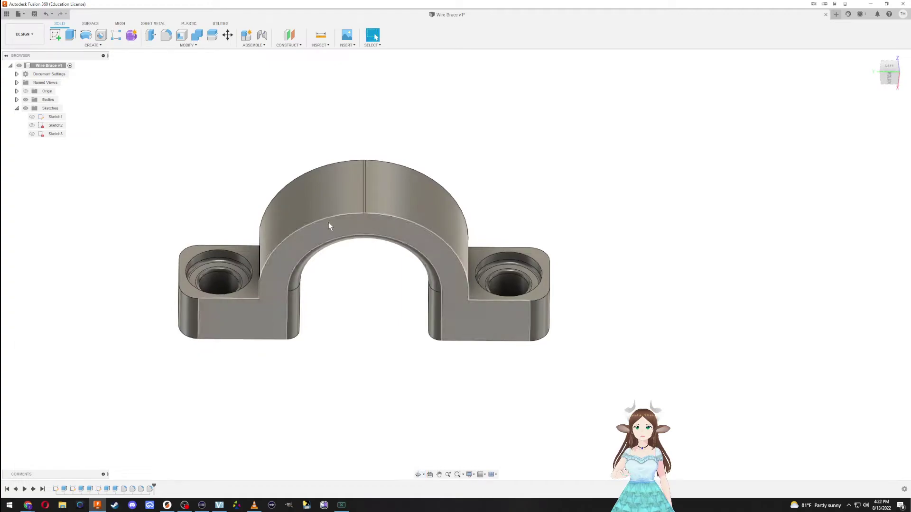
key("f")
left_click(396, 216)
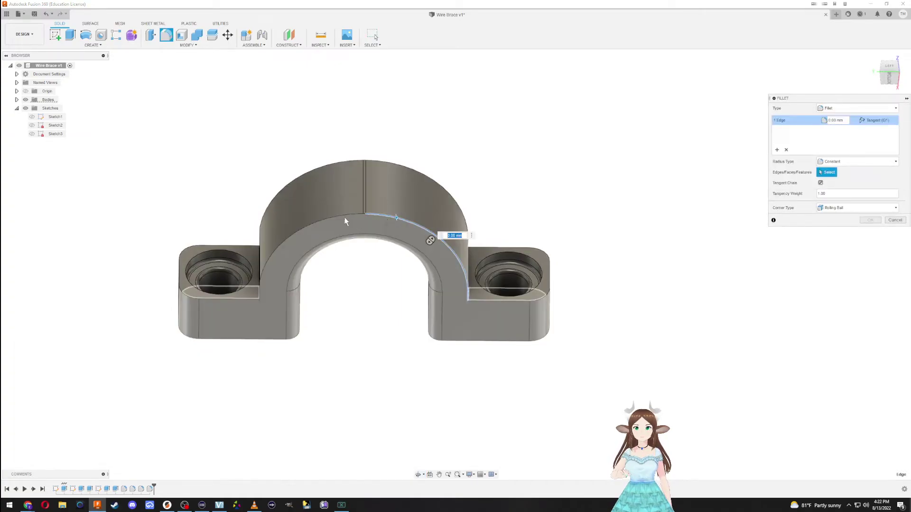
left_click(363, 214)
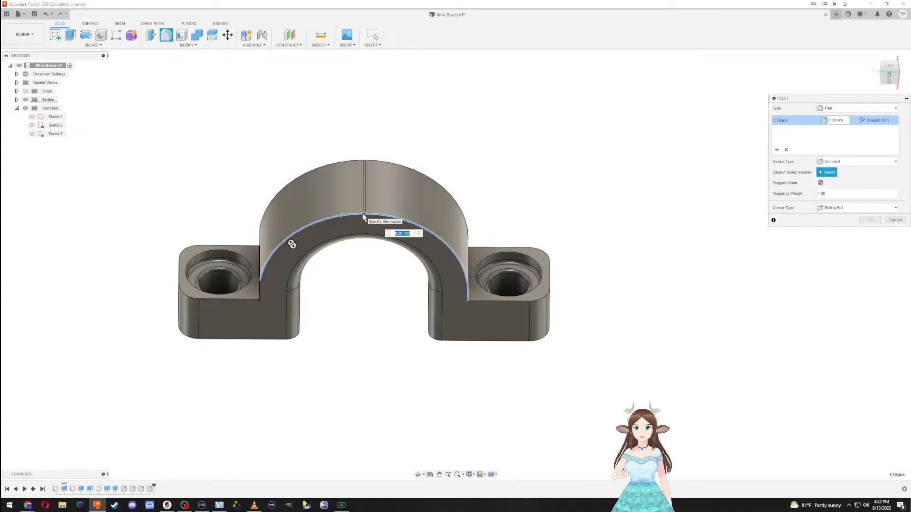
middle_click_drag(403, 164, 392, 198, "shift")
left_click(417, 215)
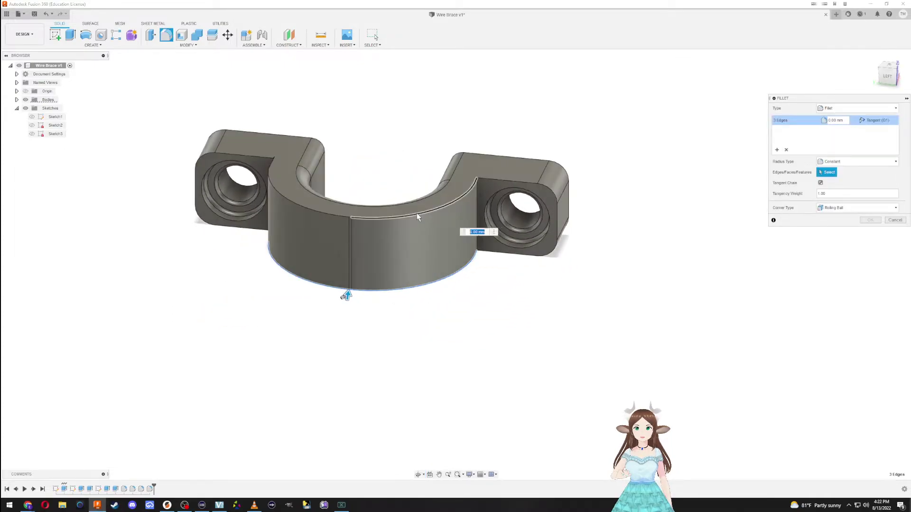
left_click(349, 223)
middle_click_drag(329, 233, 369, 195, "shift")
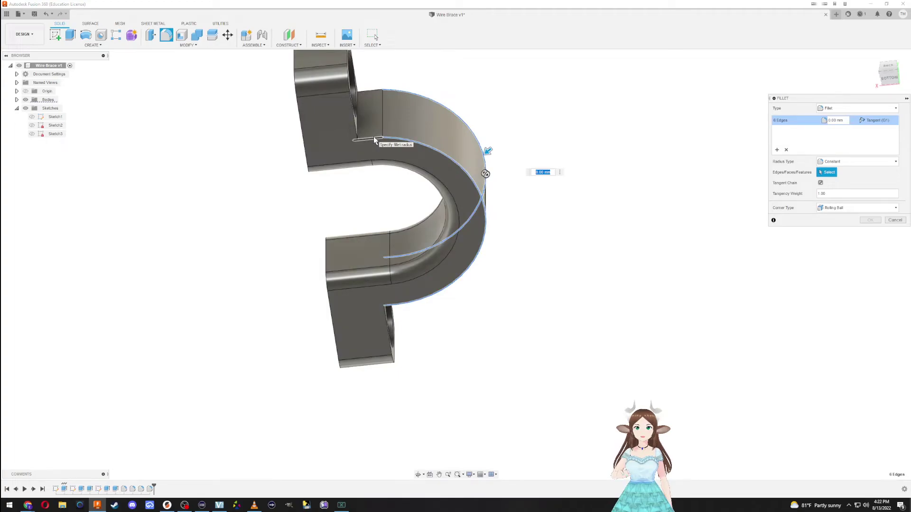
left_click(374, 137)
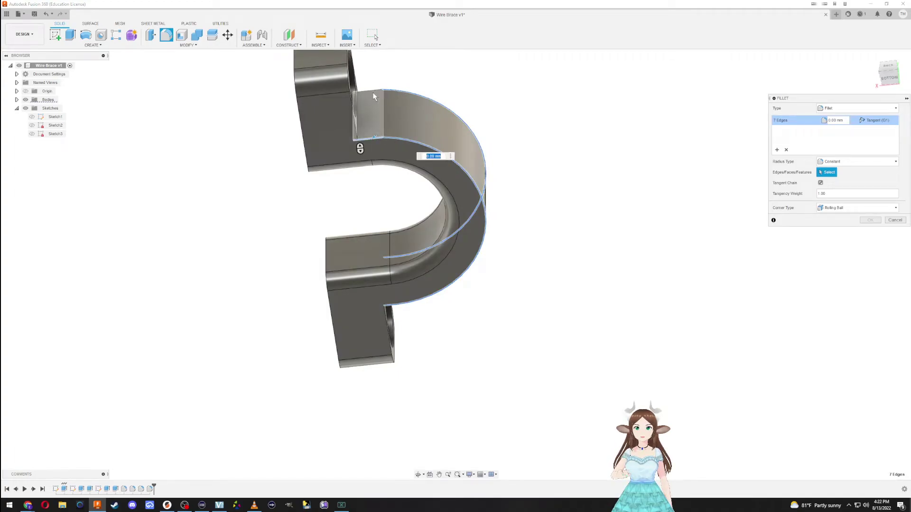
left_click(371, 91)
middle_click_drag(372, 90, 375, 88, "shift")
middle_click_drag(432, 180, 370, 249, "shift")
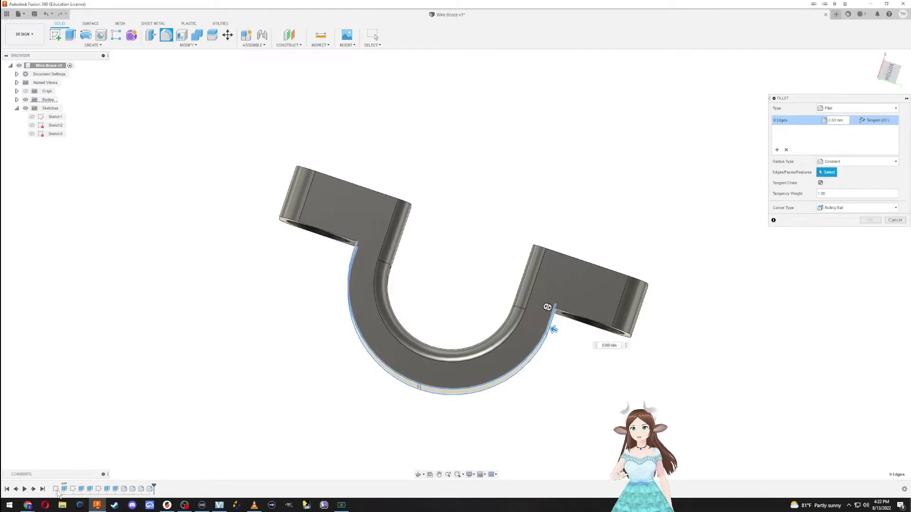
left_click(898, 220)
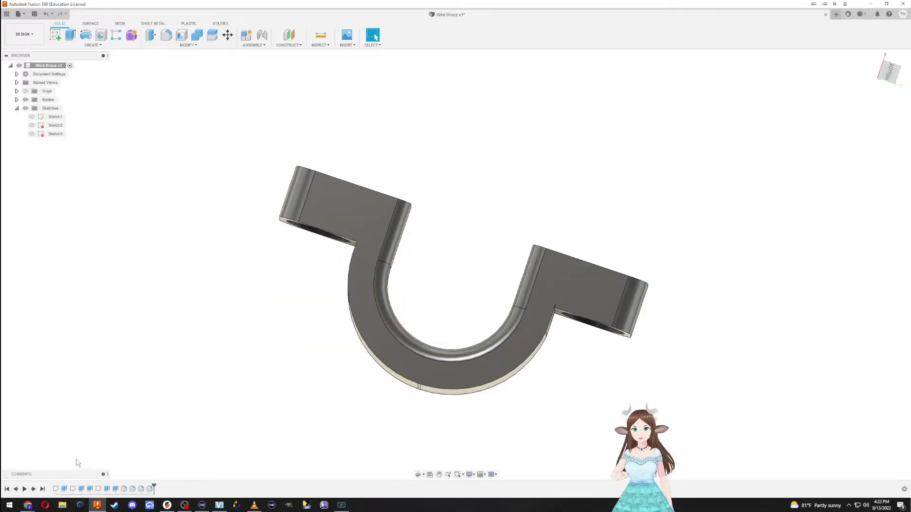
Step: Open the base profile sketch for editing and examine where the outer arch circle meets the surrounding rectangle's edges
double_click(60, 485)
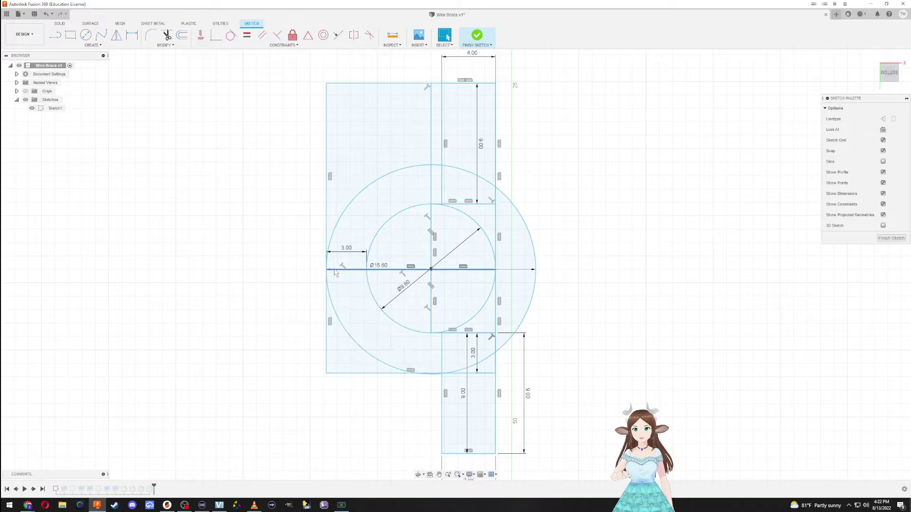
scroll(336, 264, "down", 2)
scroll(336, 264, "up", 12)
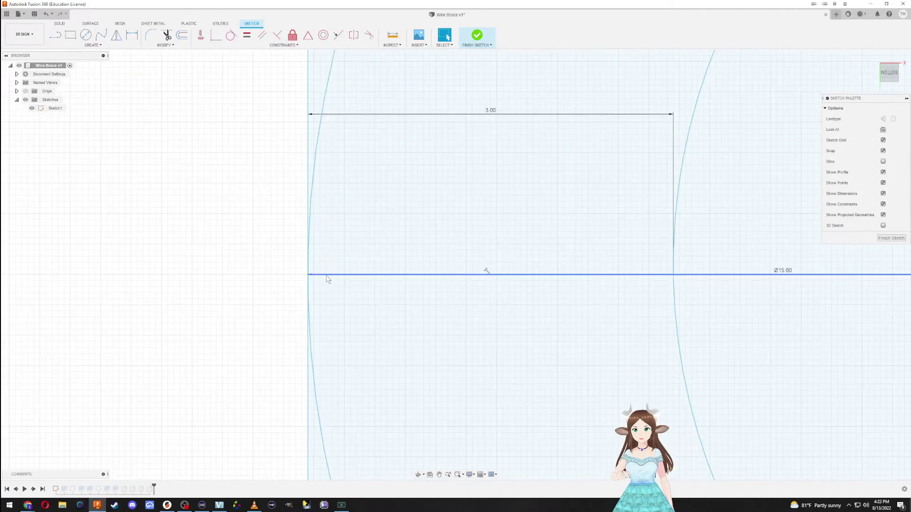
scroll(357, 352, "down", 2)
scroll(354, 317, "up", 1)
scroll(354, 318, "down", 8)
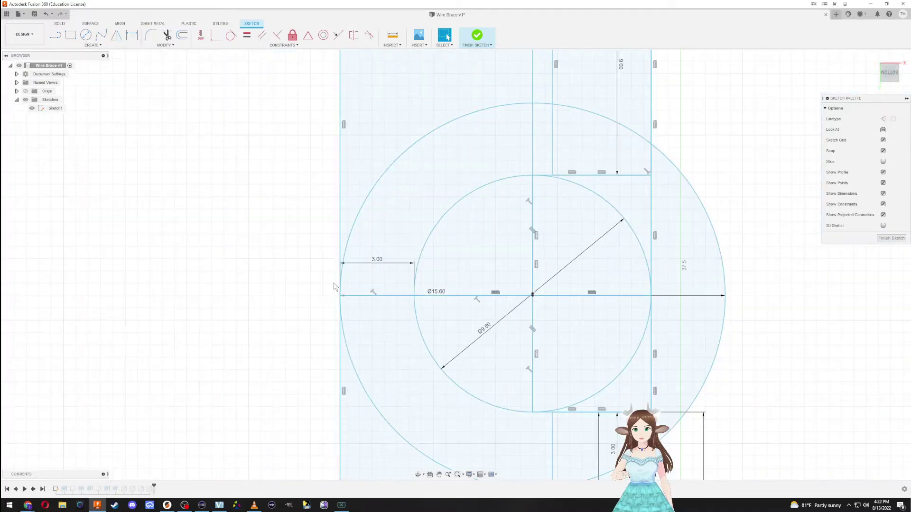
middle_click_drag(358, 283, 333, 224)
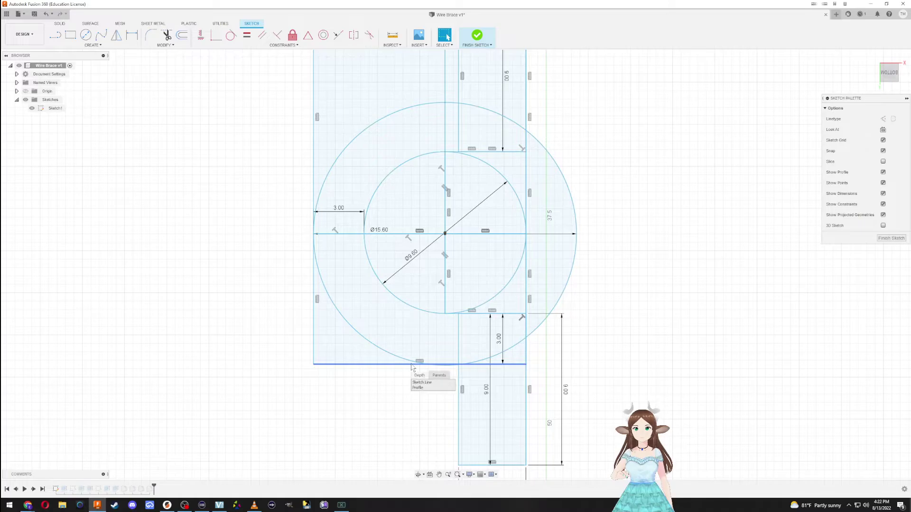
scroll(407, 262, "down", 1)
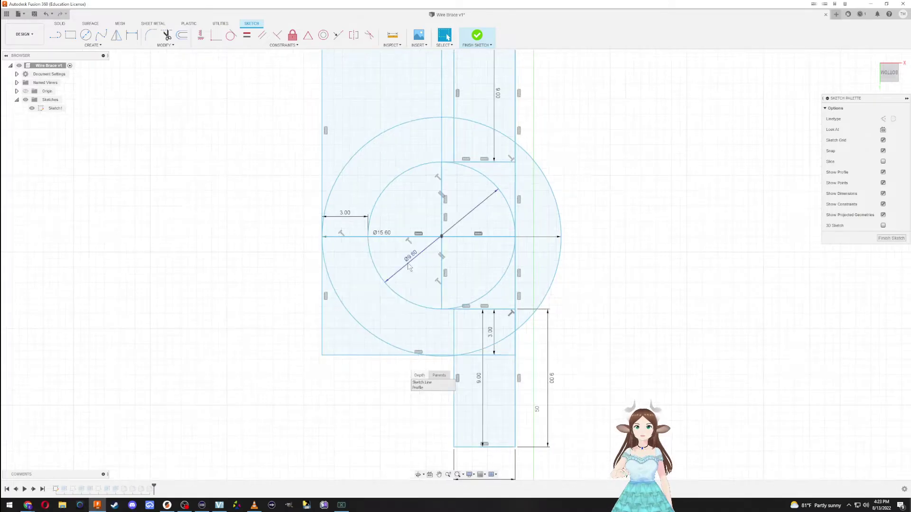
Step: Try to drag the large rectangle's lower edge line so it lines up with the outer arch circle
mouse_move(376, 357)
left_mouse_down()
mouse_move(378, 364)
mouse_move(377, 347)
left_mouse_up()
left_click(702, 280)
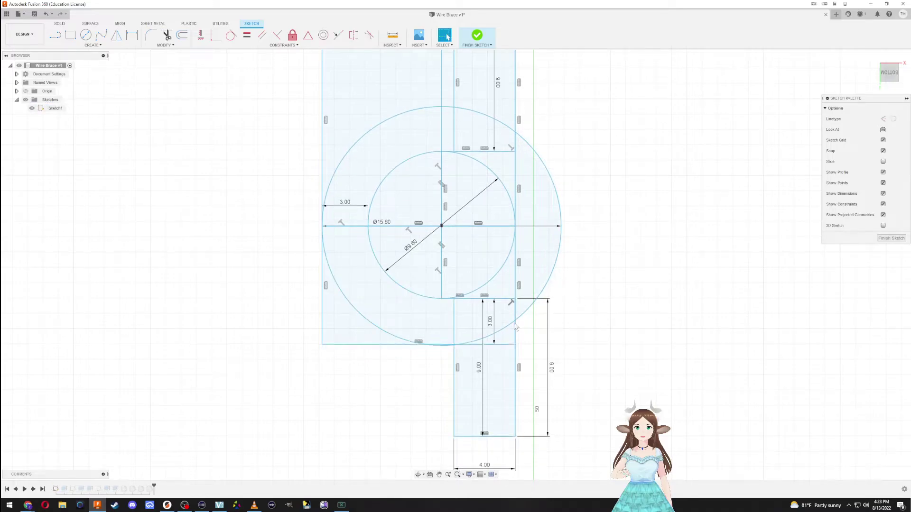
double_click(502, 345)
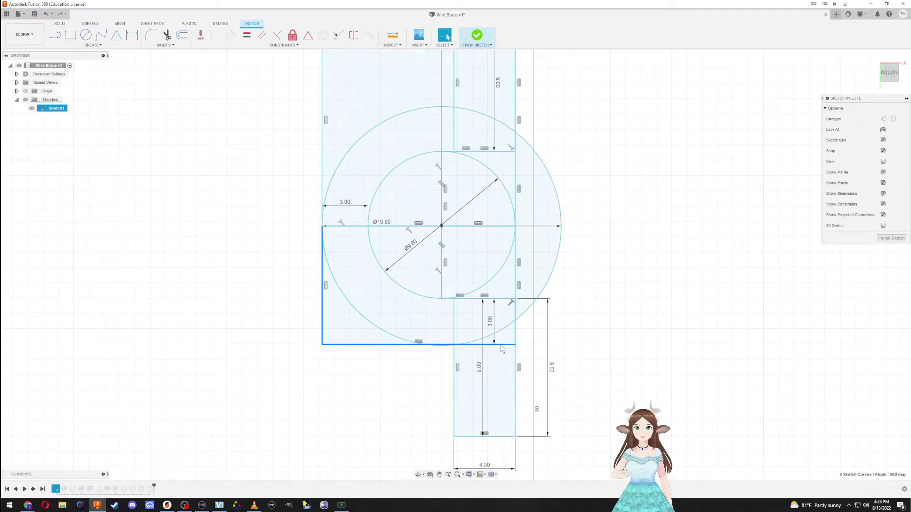
left_click_drag(502, 350, 506, 347)
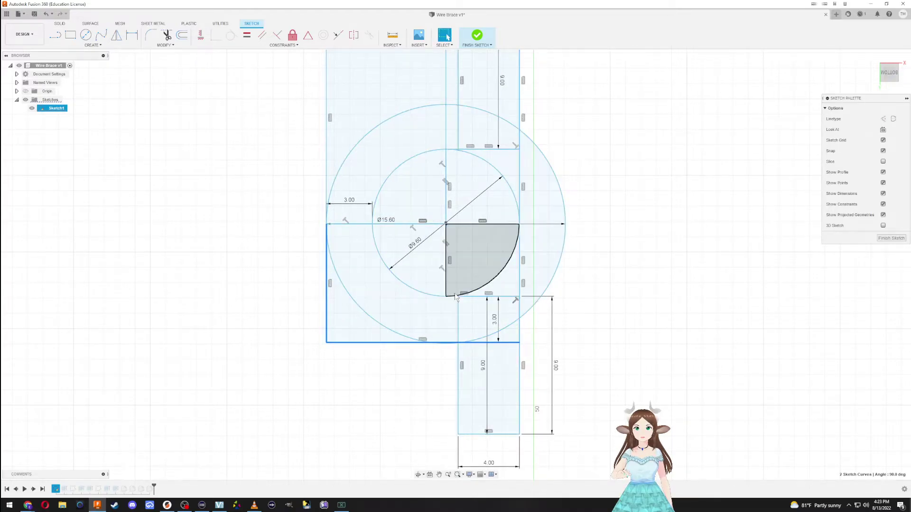
Step: Examine the overlap between the outer arch circle and the rectangle's lower edge, and compare it with the upper half of the profile
scroll(443, 342, "up", 10)
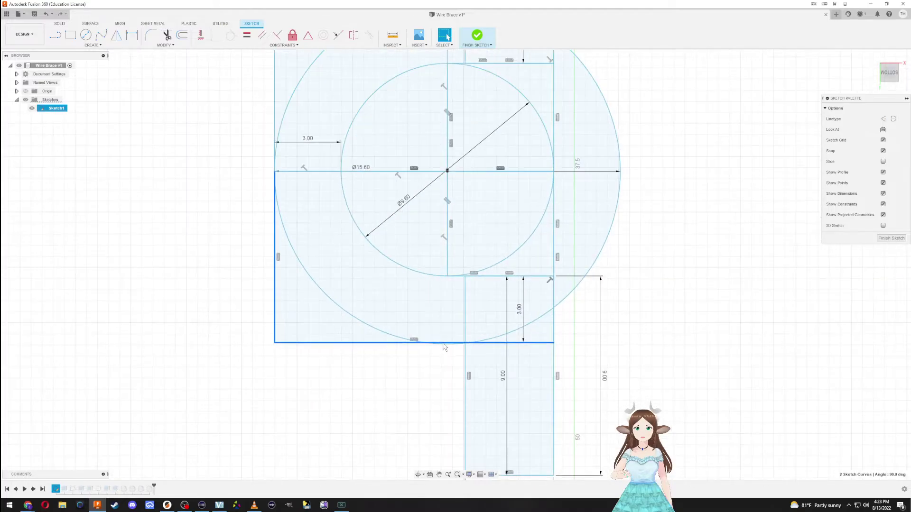
scroll(429, 348, "up", 1)
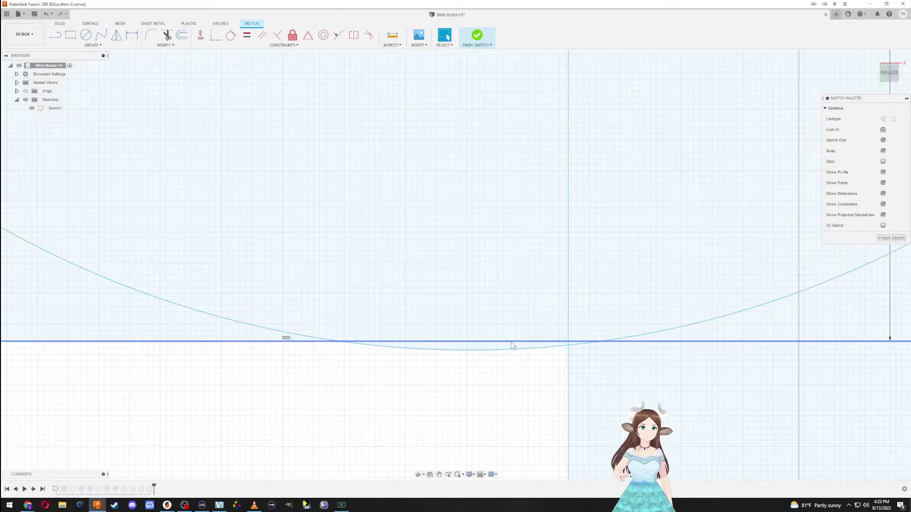
scroll(514, 335, "down", 3)
scroll(514, 335, "down", 2)
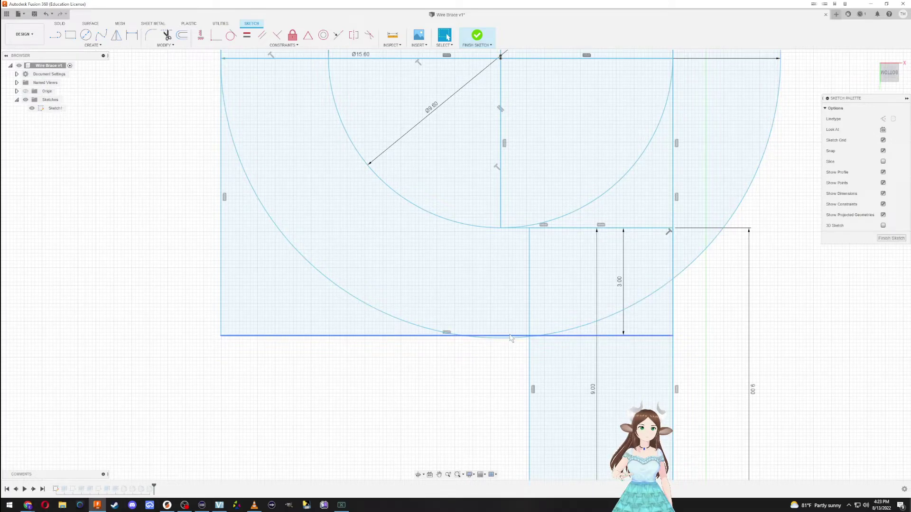
left_click(510, 337)
scroll(218, 278, "down", 6)
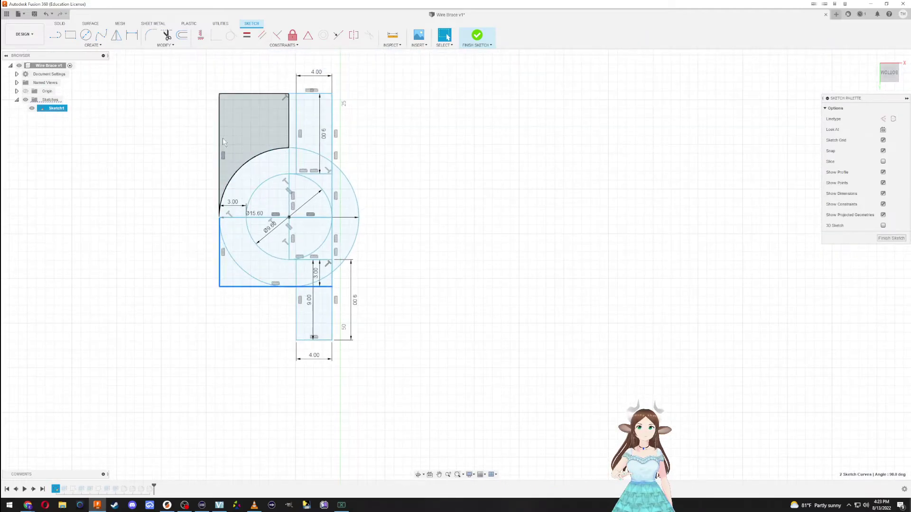
scroll(233, 156, "up", 3)
scroll(233, 161, "up", 2)
scroll(233, 160, "down", 2)
mouse_move(232, 161)
middle_mouse_down()
mouse_move(242, 185)
mouse_move(299, 214)
middle_mouse_up()
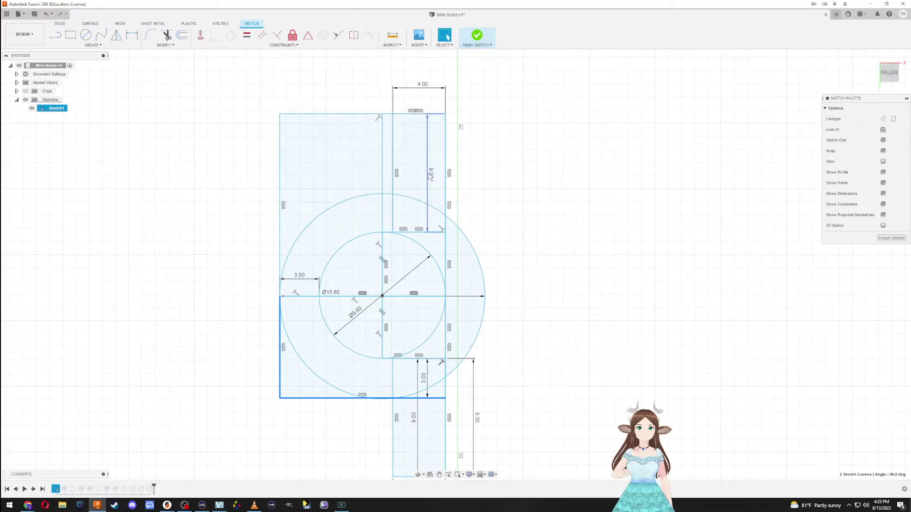
Step: Move the upper 9 mm and lower 3 mm dimensions outside the profile and set the lower one to 4 mm
left_click_drag(430, 177, 516, 178)
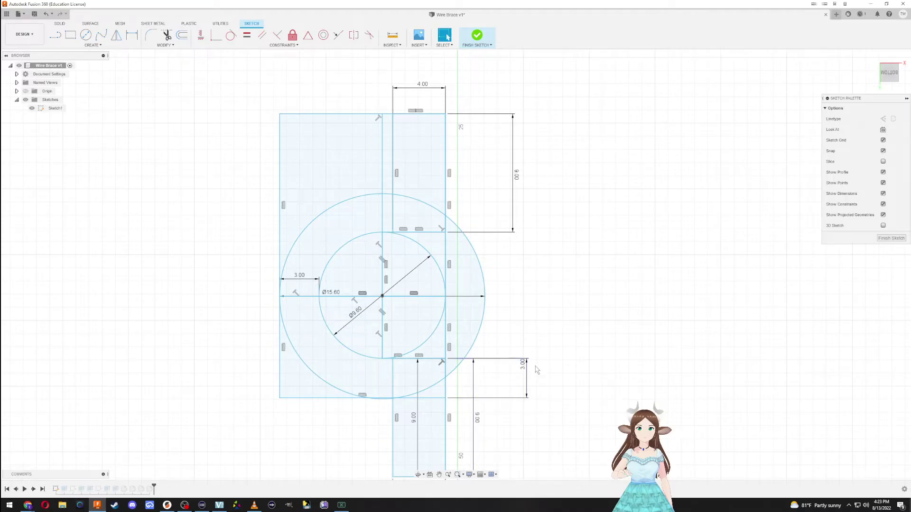
double_click(522, 369)
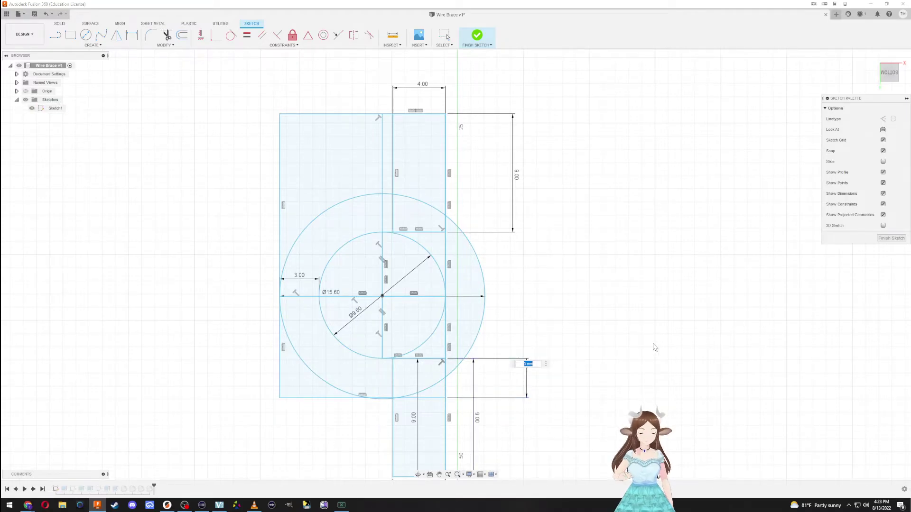
key("Return")
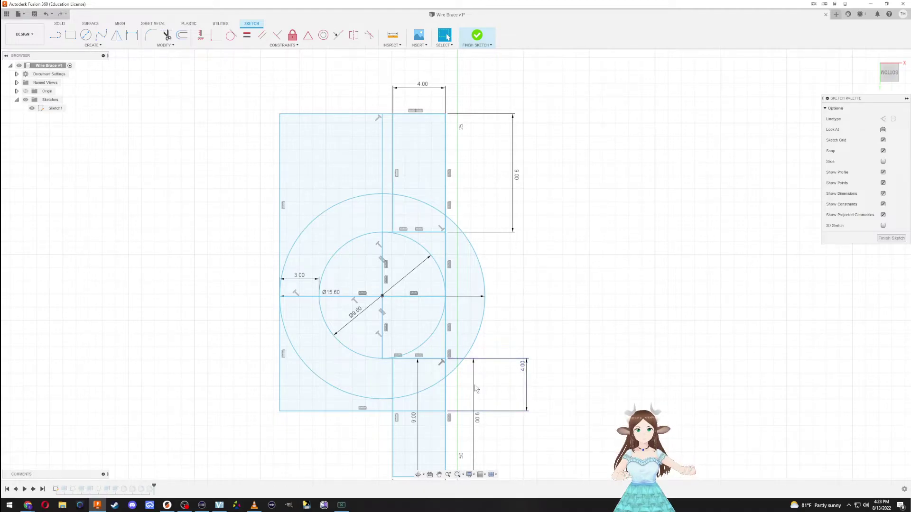
Step: Try 3.25 mm for the lower edge offset dimension, and set it back to 3 mm
left_click_drag(372, 417, 375, 407)
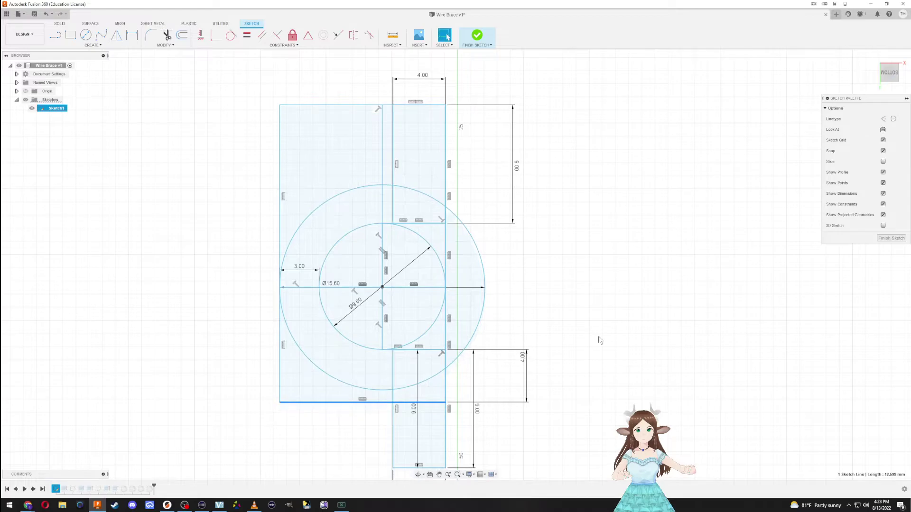
double_click(524, 360)
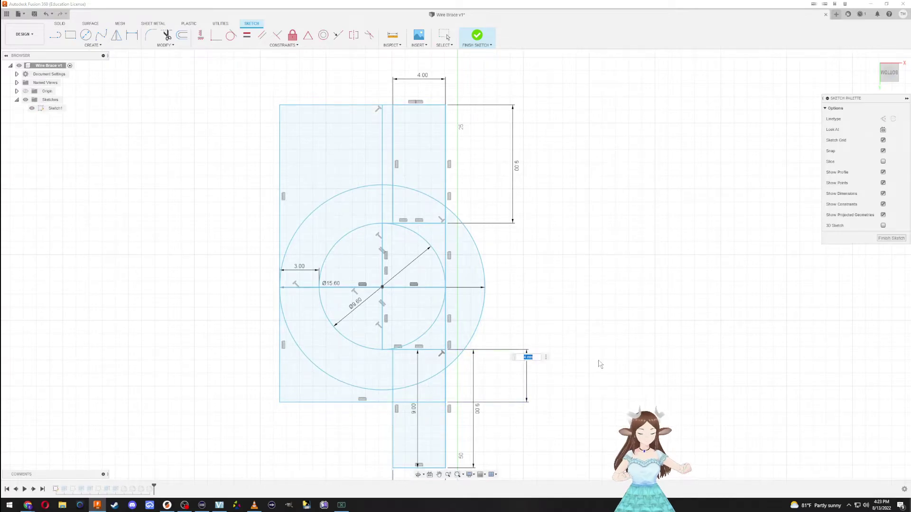
key("Return")
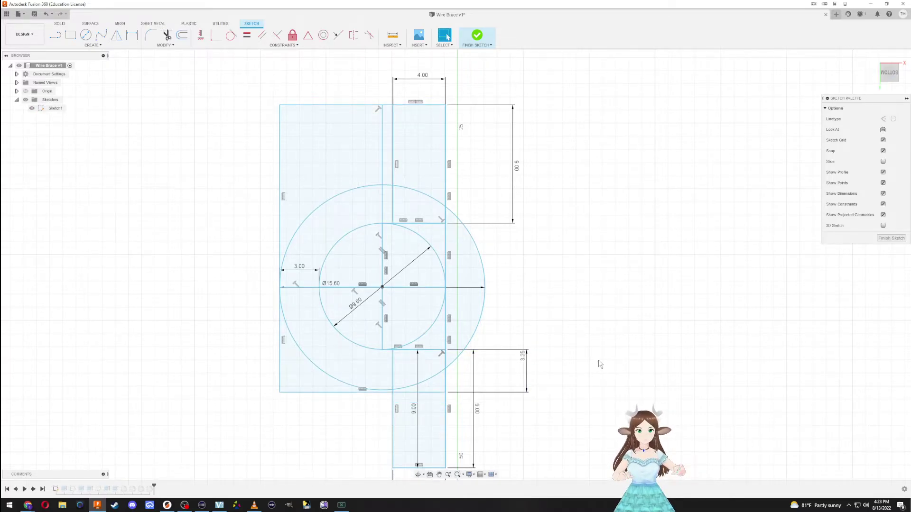
double_click(522, 359)
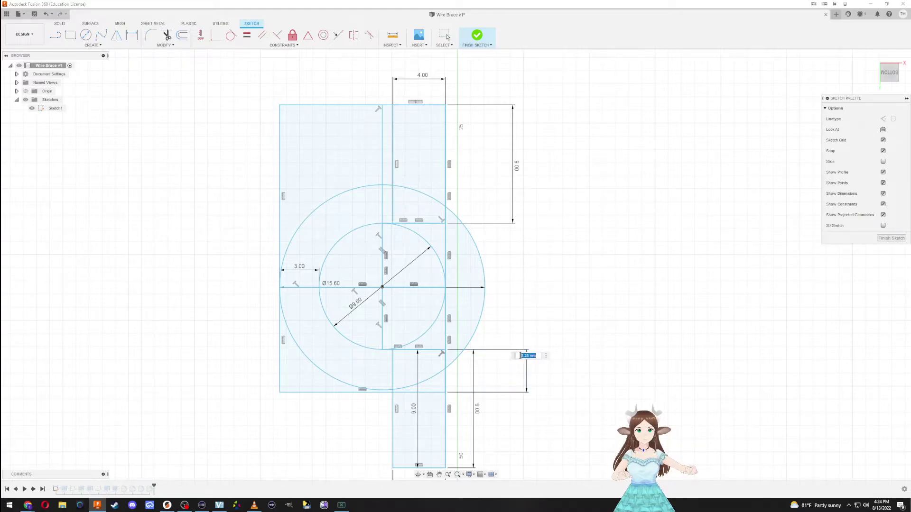
type("3.")
key("Return")
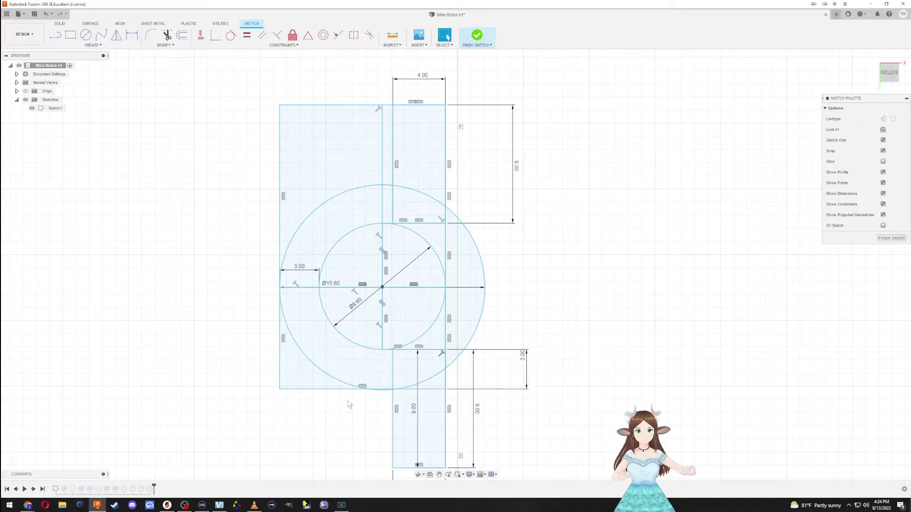
Step: Inspect the arch circle against the lower edge and the upper tab, and finish the base profile sketch
scroll(347, 404, "up", 10)
scroll(425, 393, "up", 2)
scroll(428, 390, "down", 5)
mouse_move(421, 82)
middle_mouse_down()
mouse_move(409, 357)
mouse_move(422, 472)
mouse_move(427, 359)
middle_mouse_up()
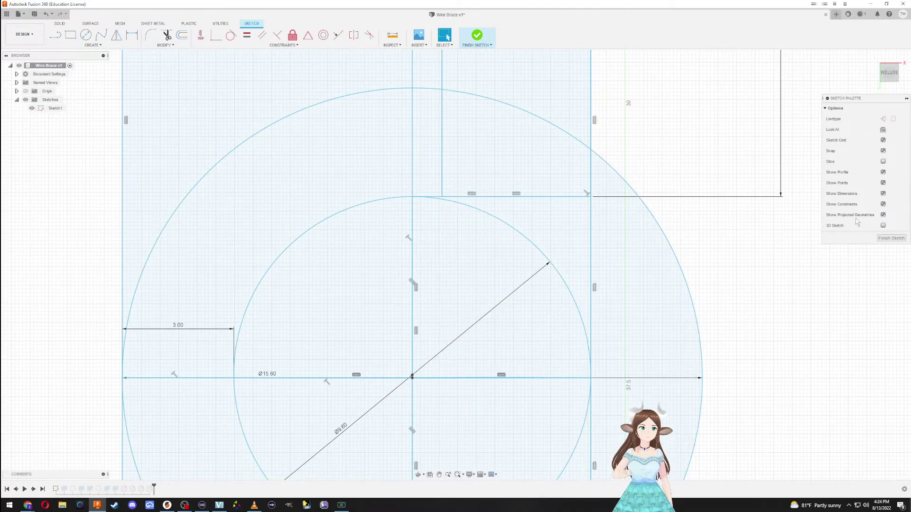
left_click(891, 239)
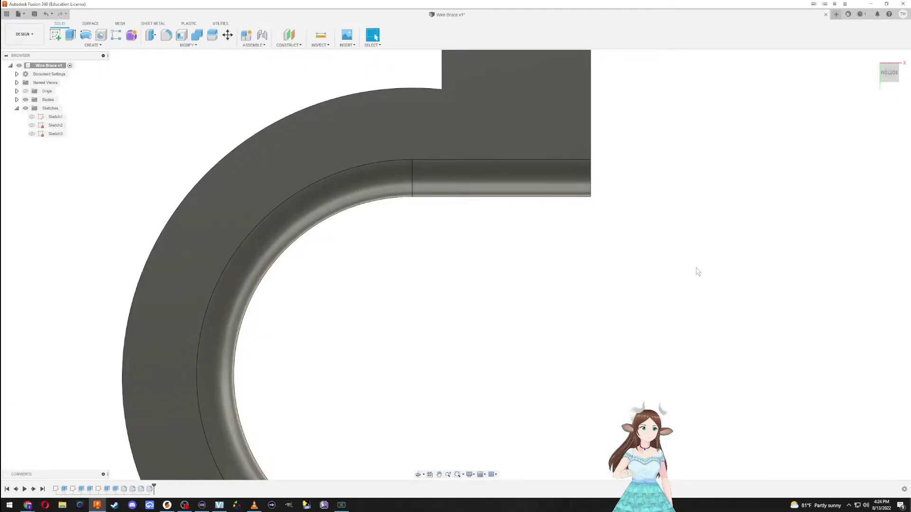
Step: Edit the base extrusion to include the sliver profiles between the outer arch circle and the lower mounting tab
scroll(634, 278, "down", 4)
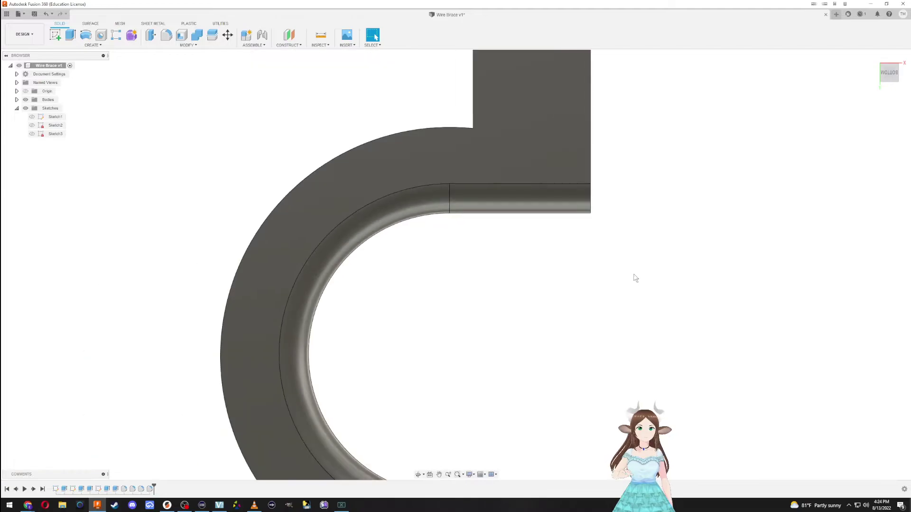
middle_click_drag(610, 285, 567, 175)
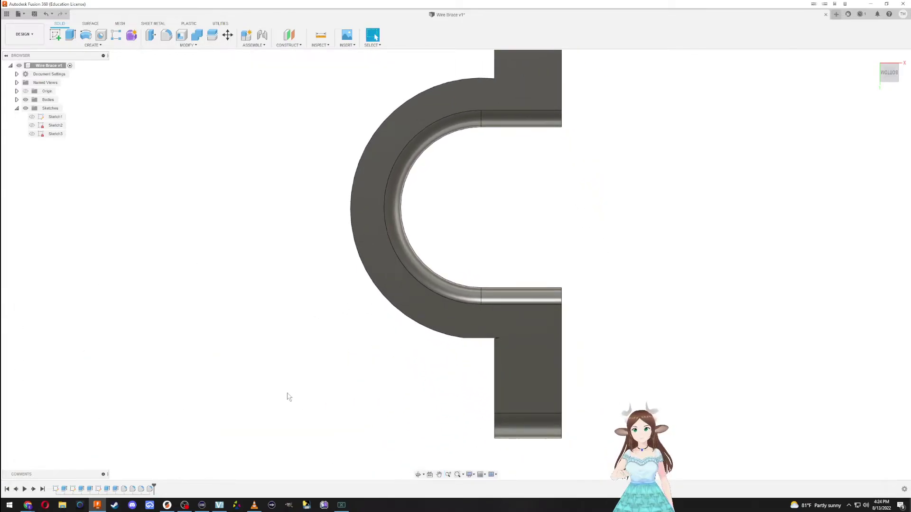
middle_click_drag(436, 393, 236, 384, "shift")
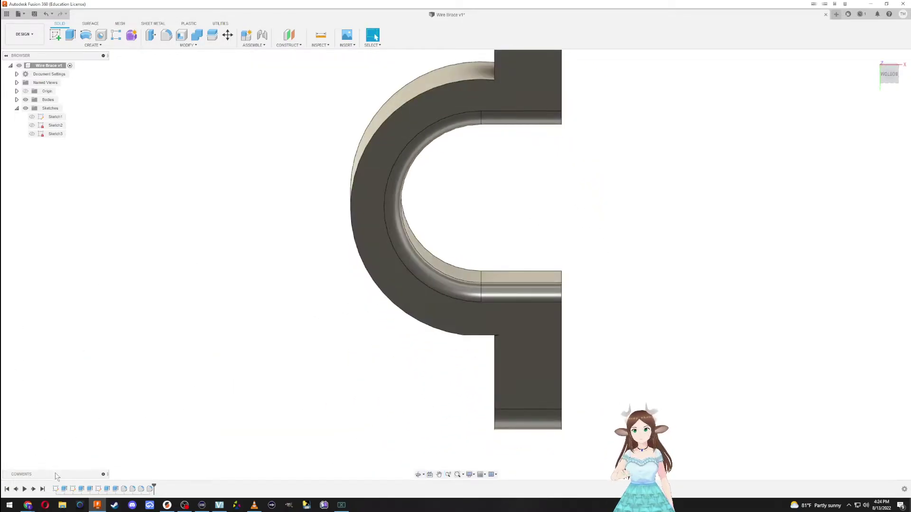
double_click(62, 490)
scroll(508, 337, "up", 6)
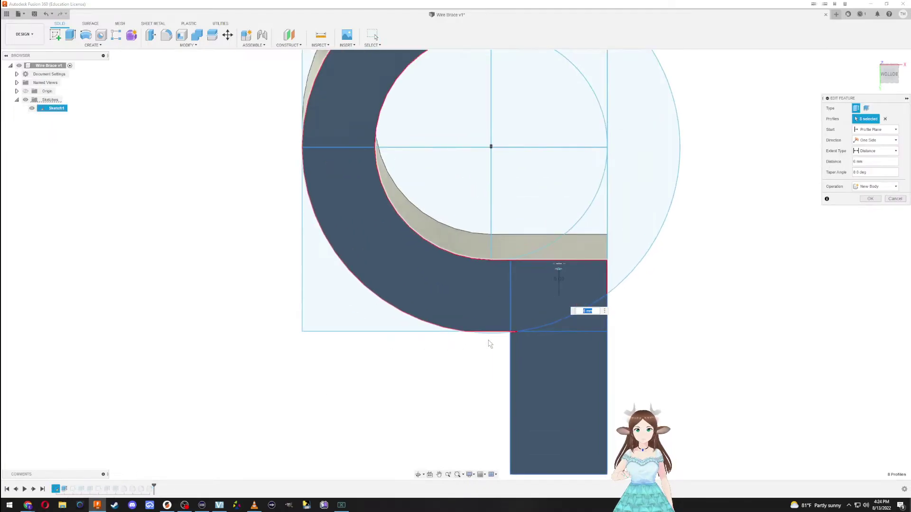
left_click(517, 323)
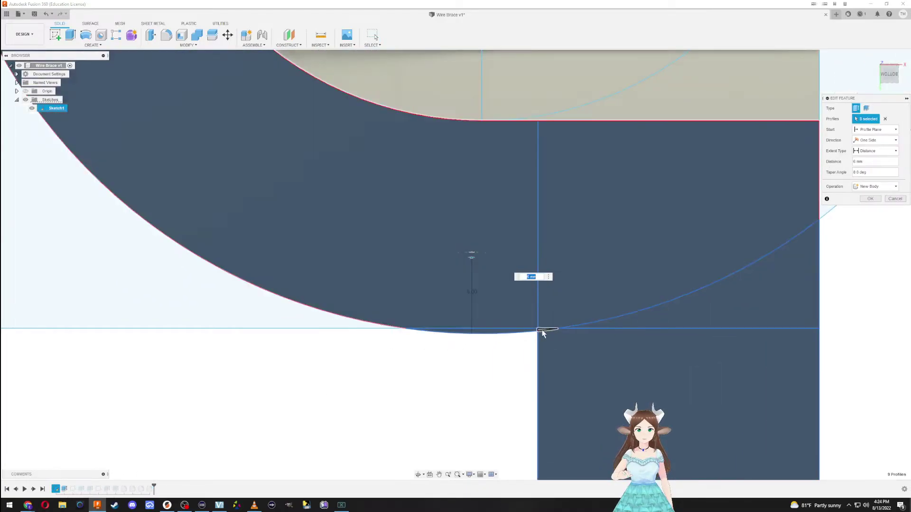
left_click(542, 329)
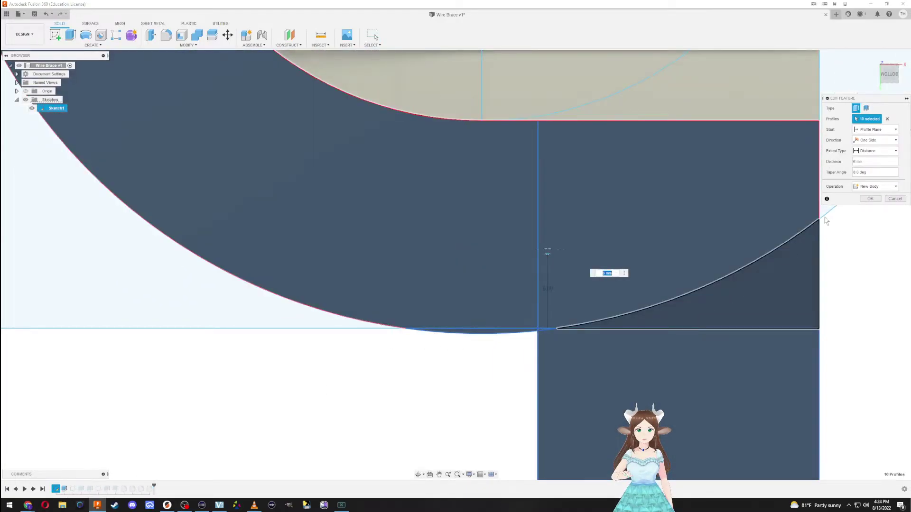
left_click(870, 199)
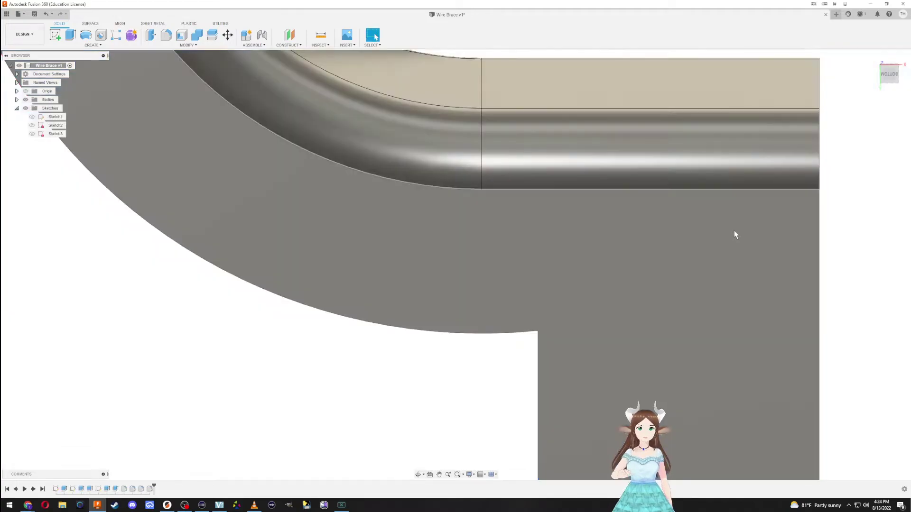
Step: Edit the base extrusion to also include the thin sliver profile at the crown of the outer arch circle
scroll(736, 234, "down", 10)
middle_click_drag(430, 119, 477, 321, "shift")
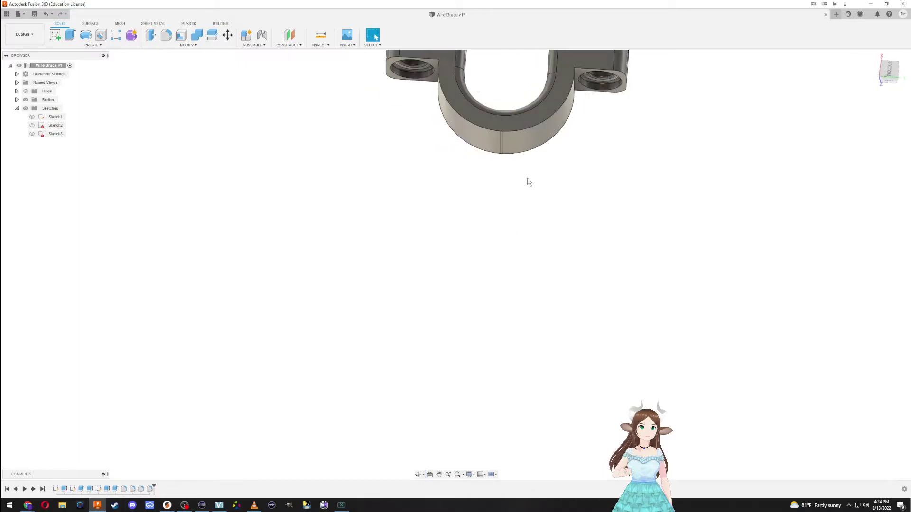
middle_click_drag(529, 183, 451, 319)
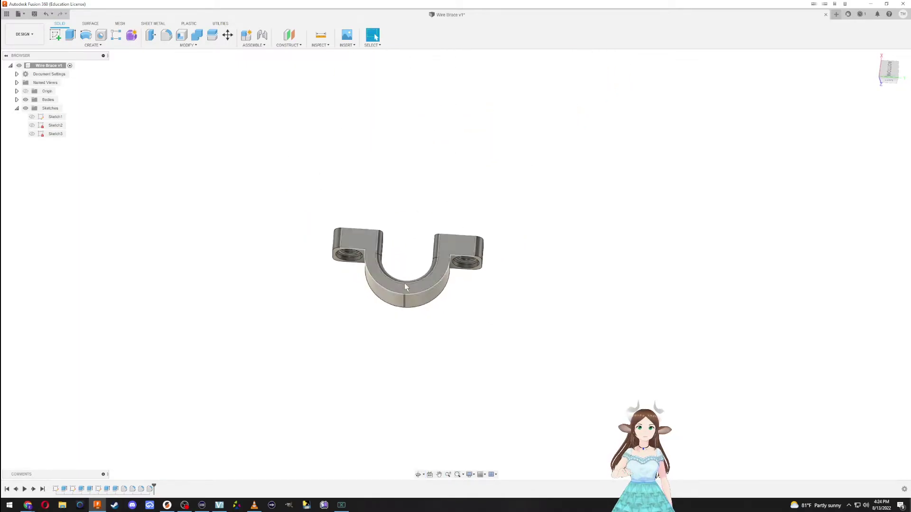
scroll(393, 314, "up", 8)
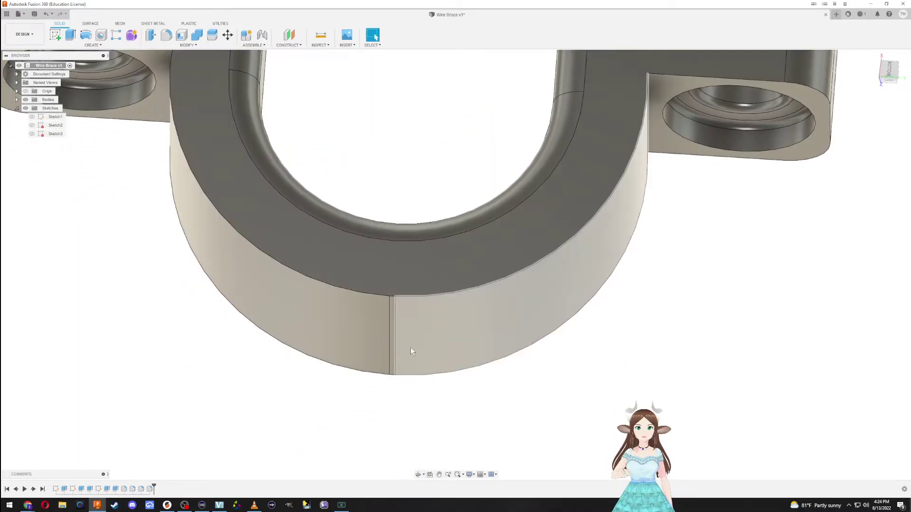
double_click(64, 489)
middle_click_drag(406, 289, 406, 326, "shift")
scroll(419, 272, "down", 4)
scroll(425, 274, "up", 8)
mouse_move(425, 278)
middle_mouse_down("shift")
mouse_move(392, 254)
mouse_move(394, 234)
mouse_move(429, 214)
mouse_move(450, 222)
middle_mouse_up("shift")
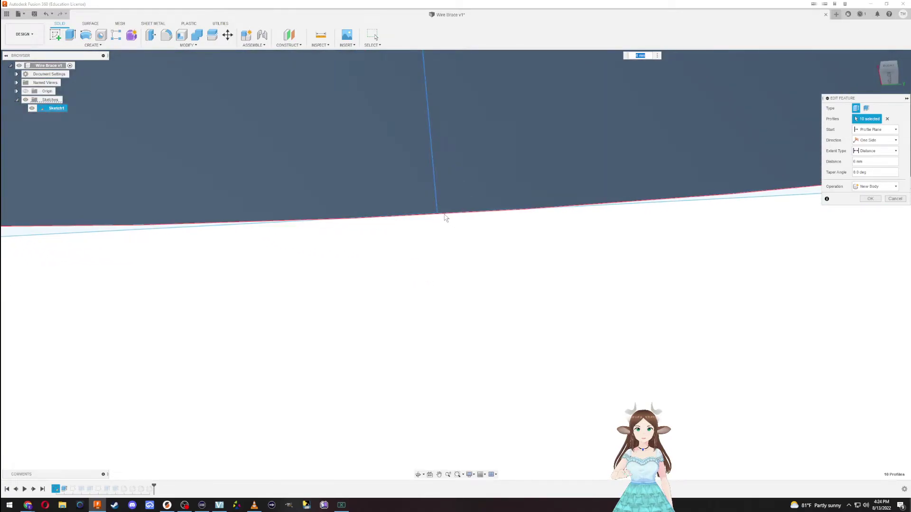
left_click(432, 215, "ctrl")
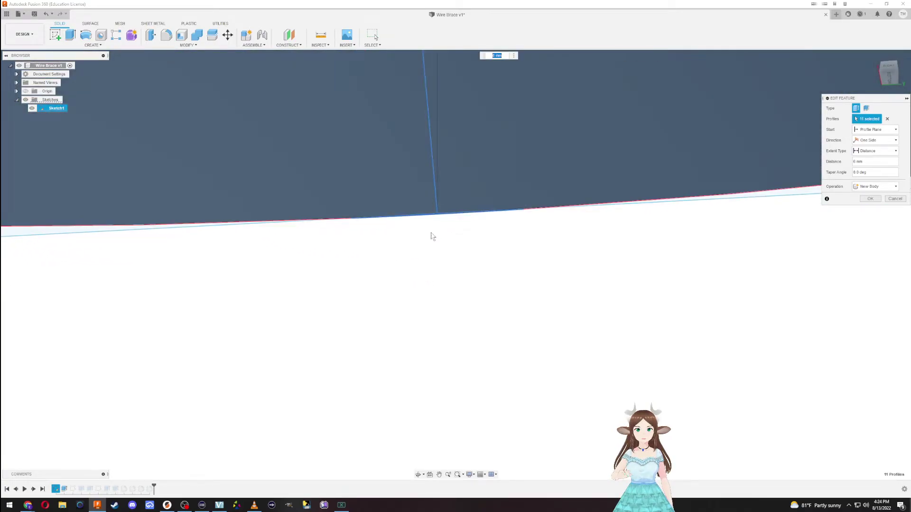
middle_click_drag(476, 362, 478, 348, "shift")
scroll(478, 348, "up", 5)
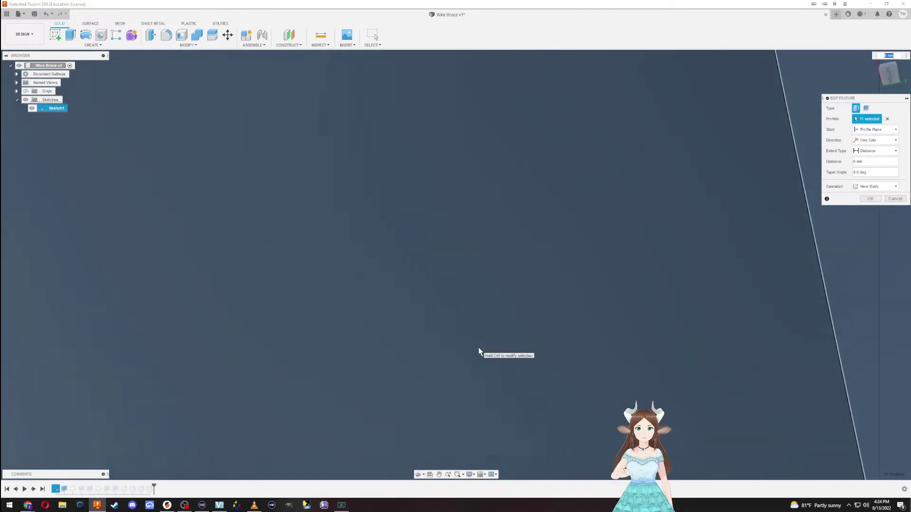
scroll(479, 353, "down", 10)
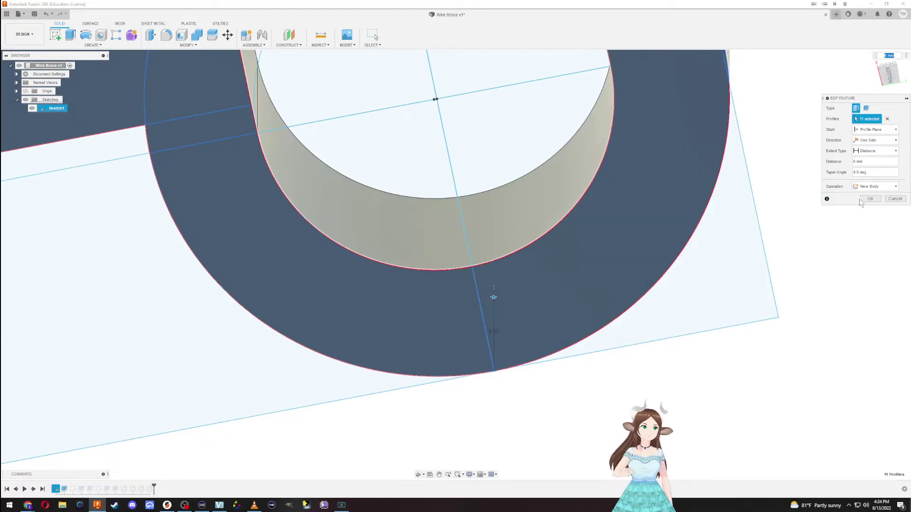
left_click(870, 199)
Step: Fillet the two outer edges of the arch with a 1 mm radius
middle_click_drag(840, 209, 583, 310, "shift")
scroll(579, 289, "down", 10)
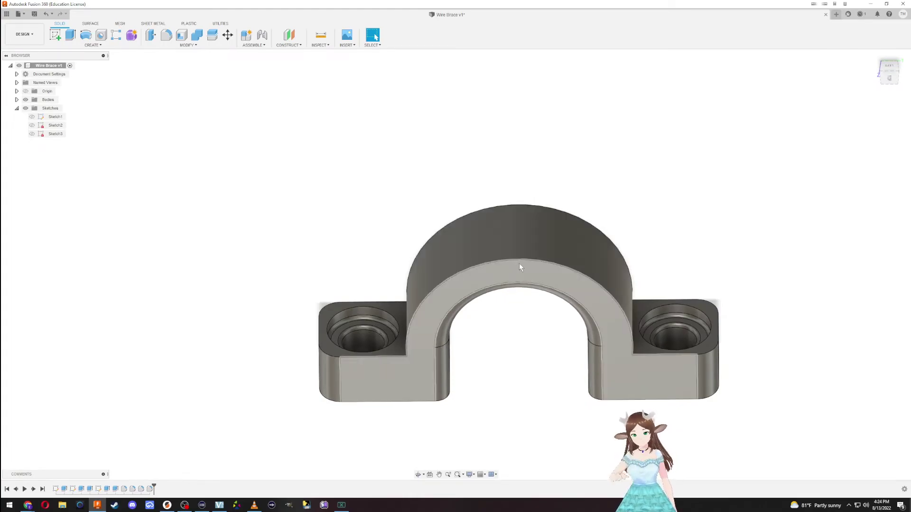
key("f")
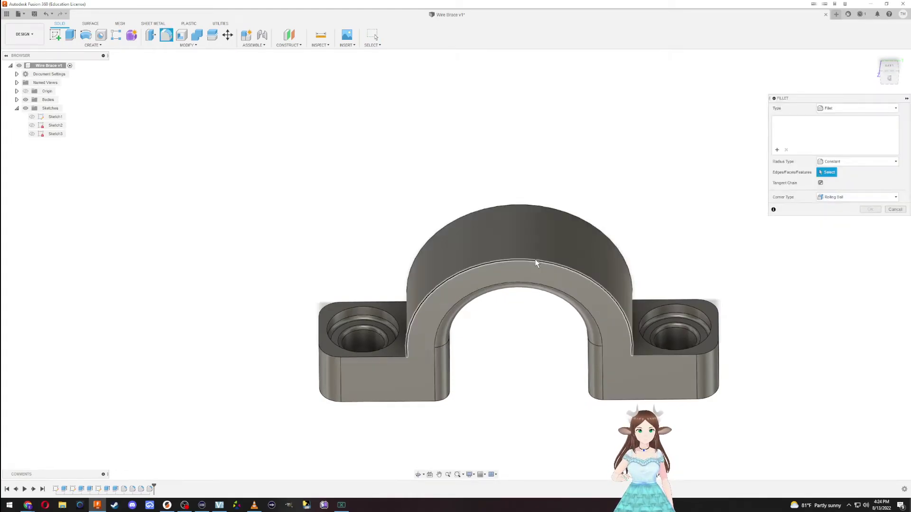
left_click(534, 259)
middle_click_drag(543, 211, 542, 268, "shift")
left_click(554, 284)
middle_click_drag(544, 374, 569, 280, "shift")
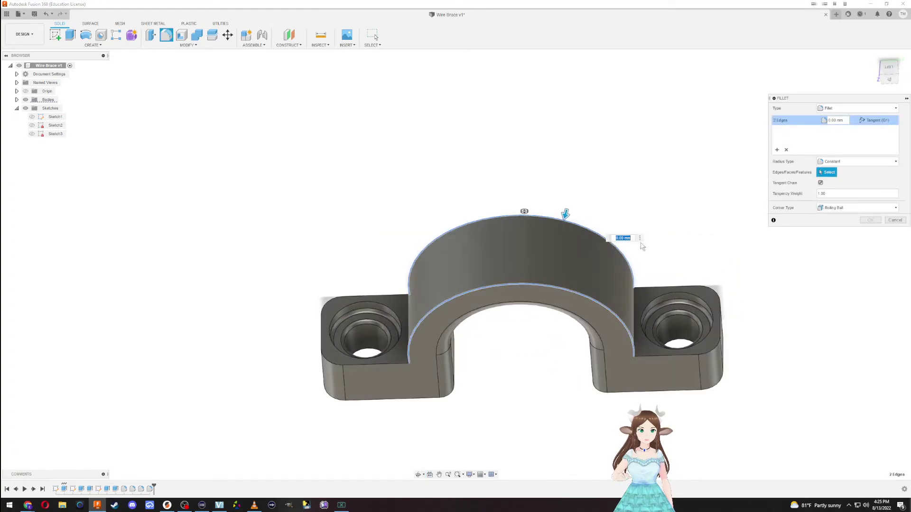
type("1")
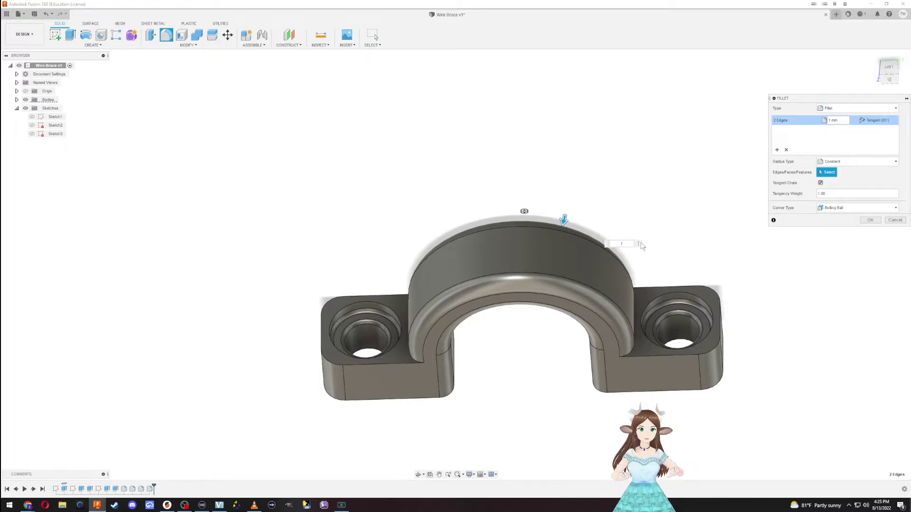
key("Return")
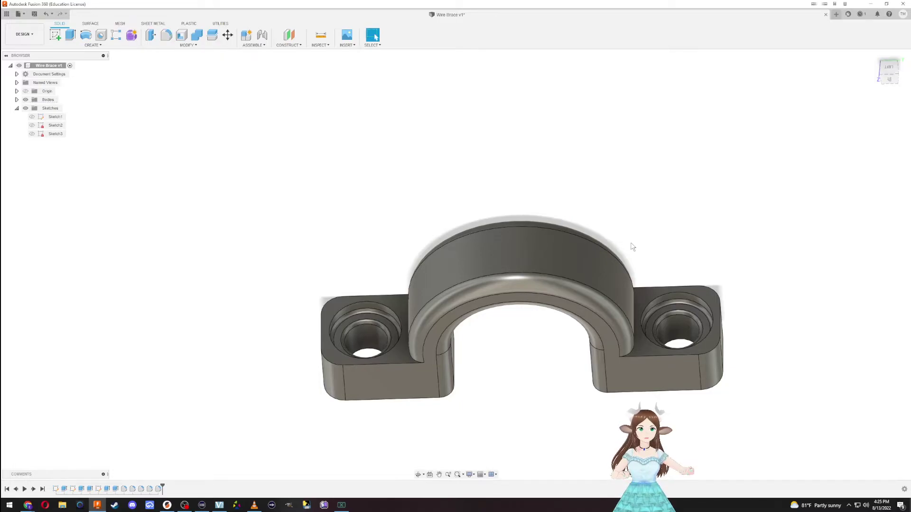
Step: Try a 0.2 mm fillet on the edges around the screw-hole faces of both mounting tabs
middle_click_drag(635, 247, 343, 193, "shift")
mouse_move(344, 217)
middle_mouse_down("shift")
mouse_move(347, 285)
mouse_move(347, 205)
middle_mouse_up("shift")
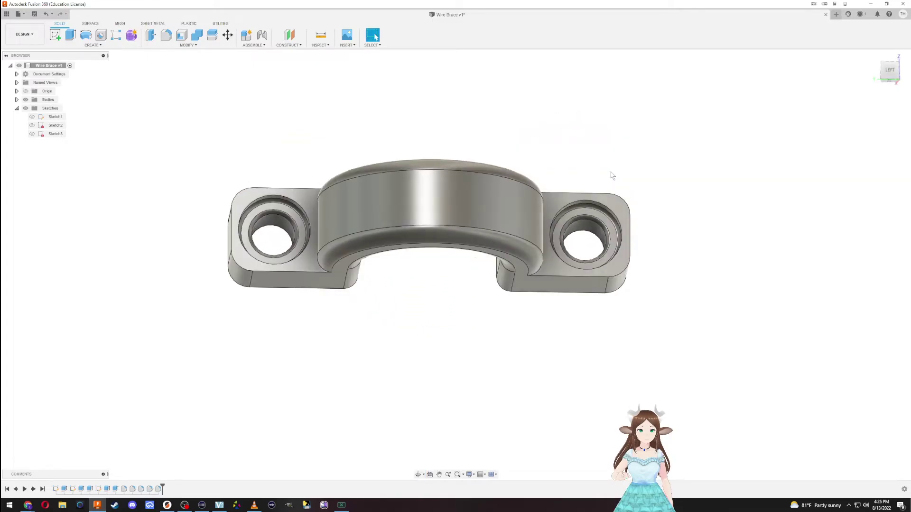
key("f")
left_click(594, 197)
left_click(308, 218)
type(".2")
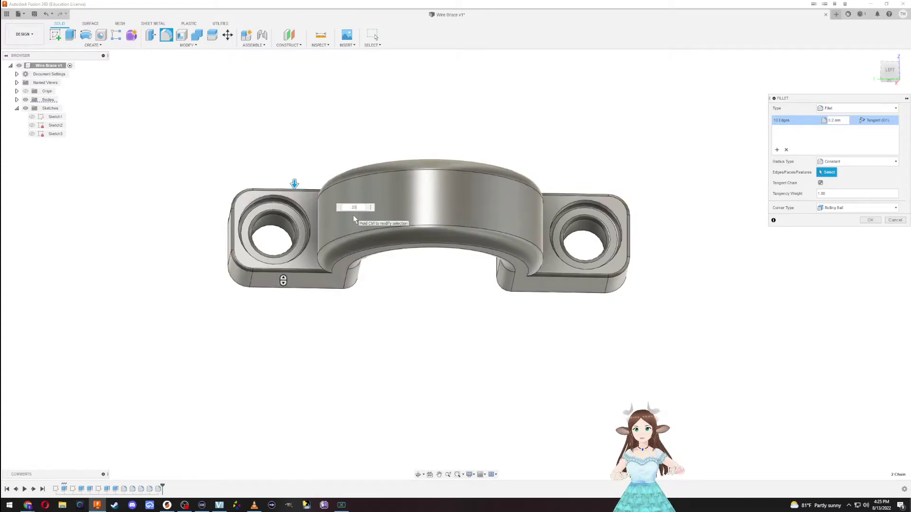
key("Return")
Step: Fillet the edges around the screw-hole faces of both mounting tabs with a 0.5 mm radius
mouse_move(353, 219)
middle_mouse_down("shift")
mouse_move(291, 281)
mouse_move(309, 289)
middle_mouse_up("shift")
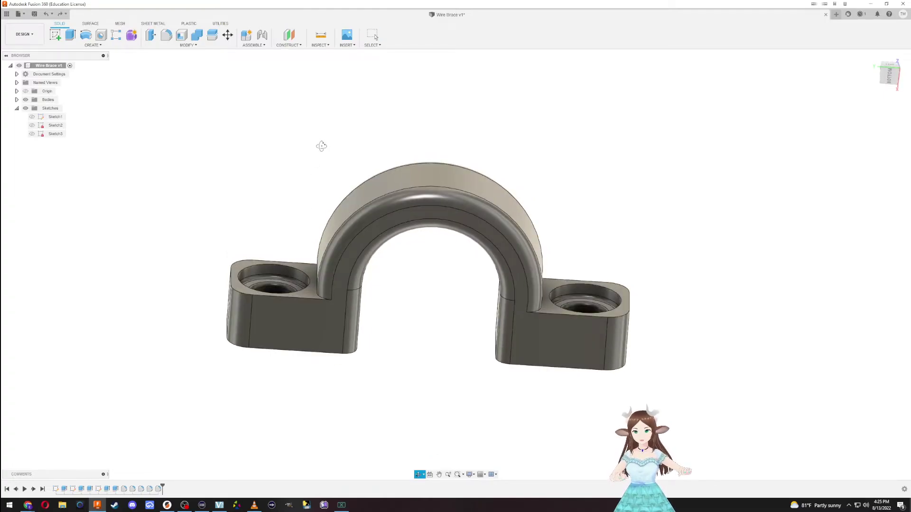
middle_click_drag(321, 144, 303, 157, "shift")
key("f")
left_click(297, 164)
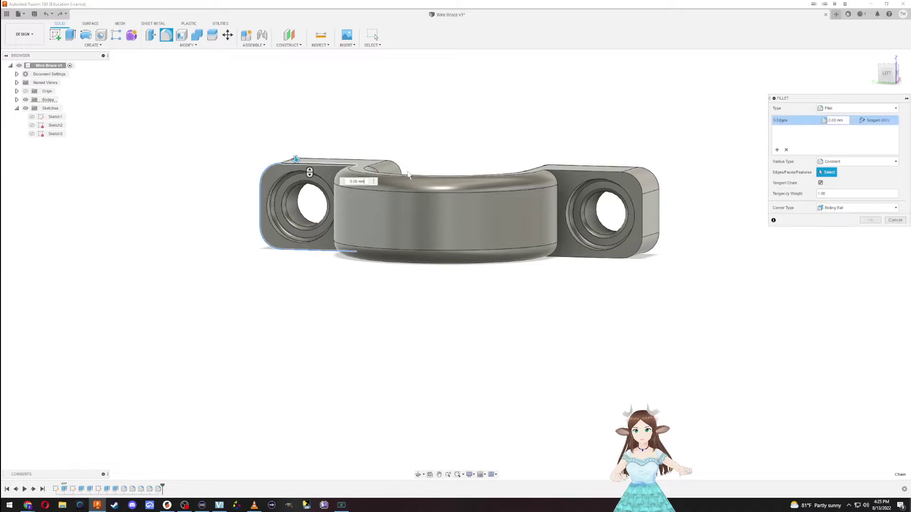
left_click(634, 179)
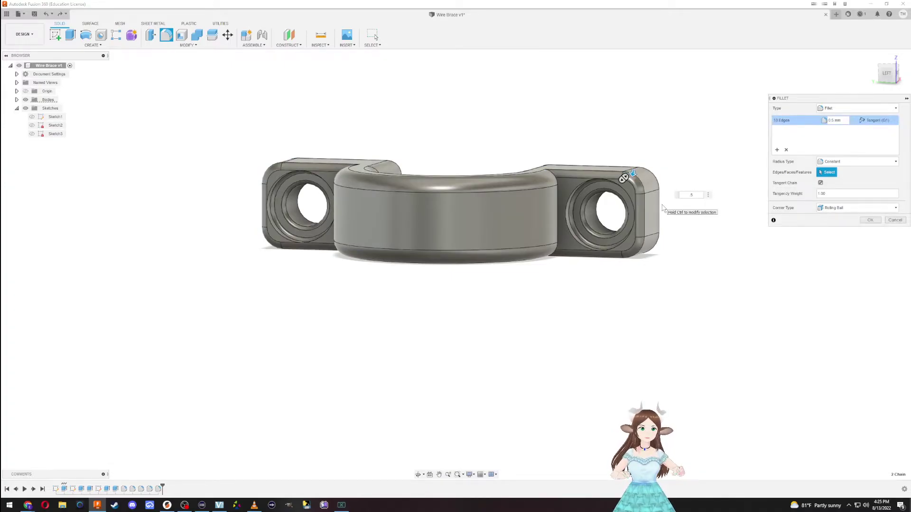
key("Return")
Step: Inspect the filleted arch and mounting tabs of the brace from several sides
middle_click_drag(709, 240, 676, 394, "shift")
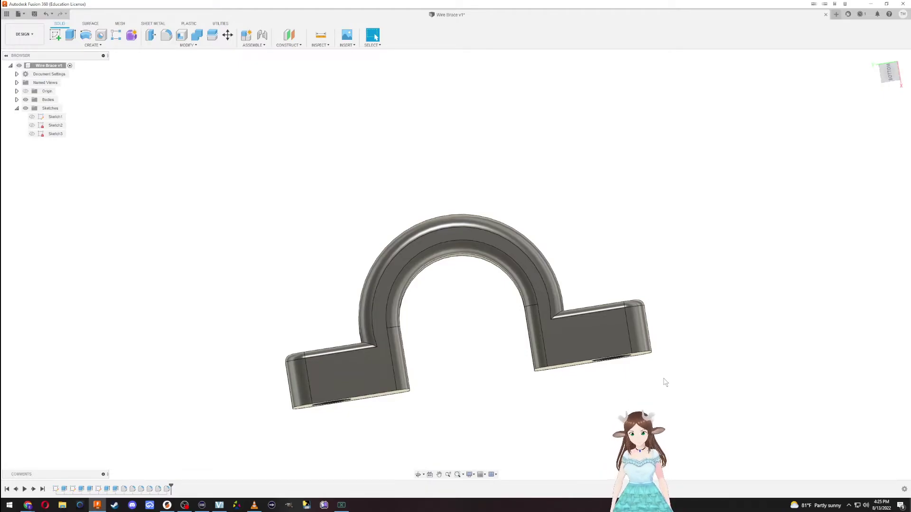
middle_click_drag(427, 345, 378, 366, "shift")
key("Escape")
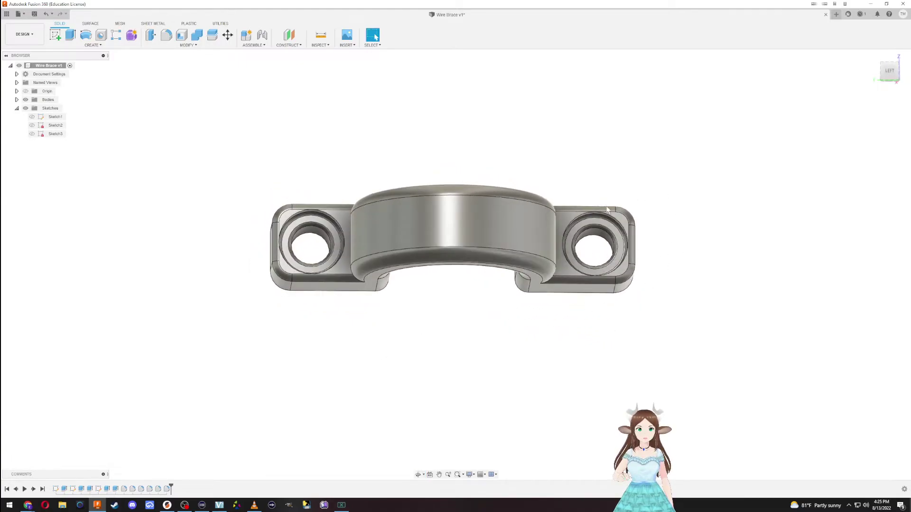
middle_click_drag(545, 284, 709, 228, "shift")
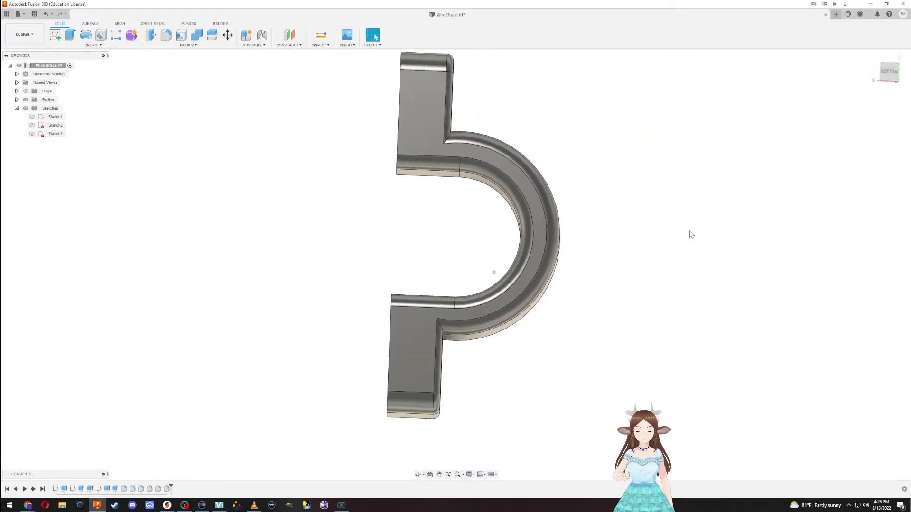
middle_click_drag(539, 221, 482, 209, "shift")
middle_click_drag(551, 148, 573, 282)
middle_click_drag(476, 338, 464, 217, "shift")
Step: Save the wire brace design as a new version
key("ctrl+s")
left_click(454, 269)
scroll(393, 195, "down", 5)
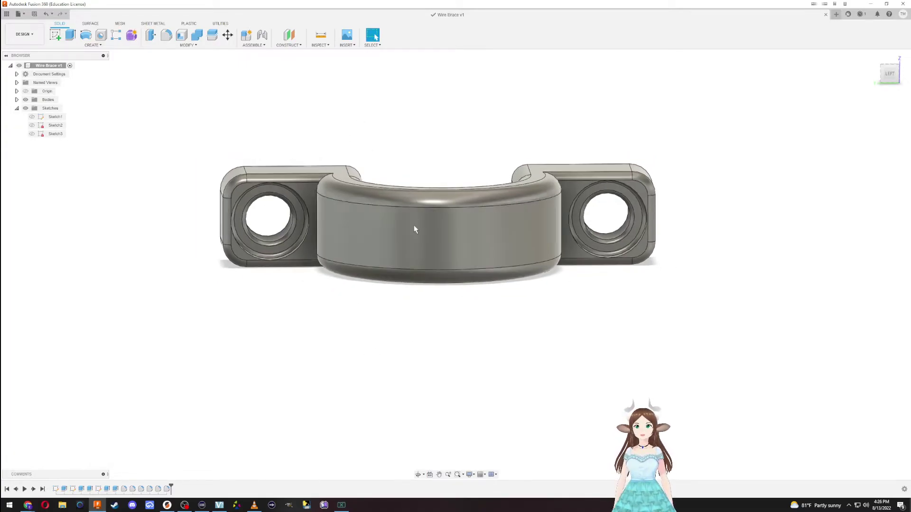
scroll(444, 209, "up", 5)
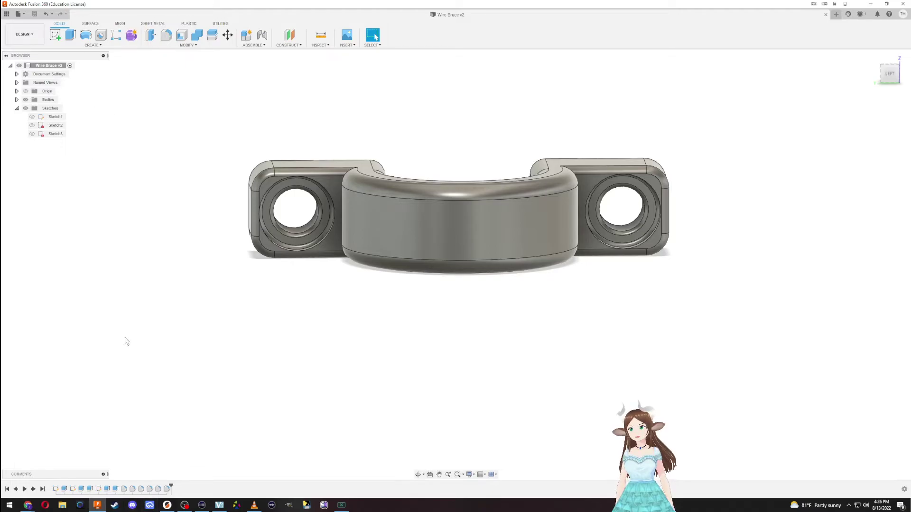
Step: Switch to the Thingiverse page in the browser and examine the original single-tab brace in its 3D preview
left_click(74, 472)
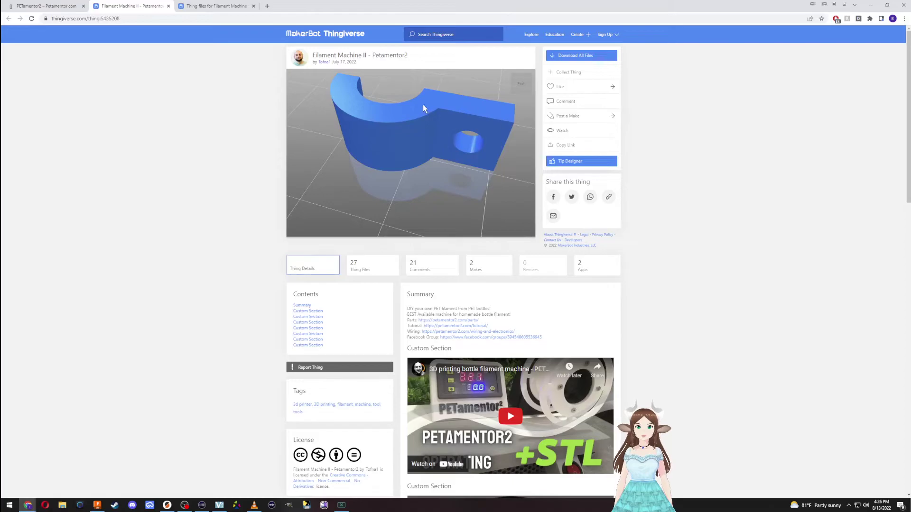
scroll(424, 142, "up", 2)
scroll(422, 140, "down", 4)
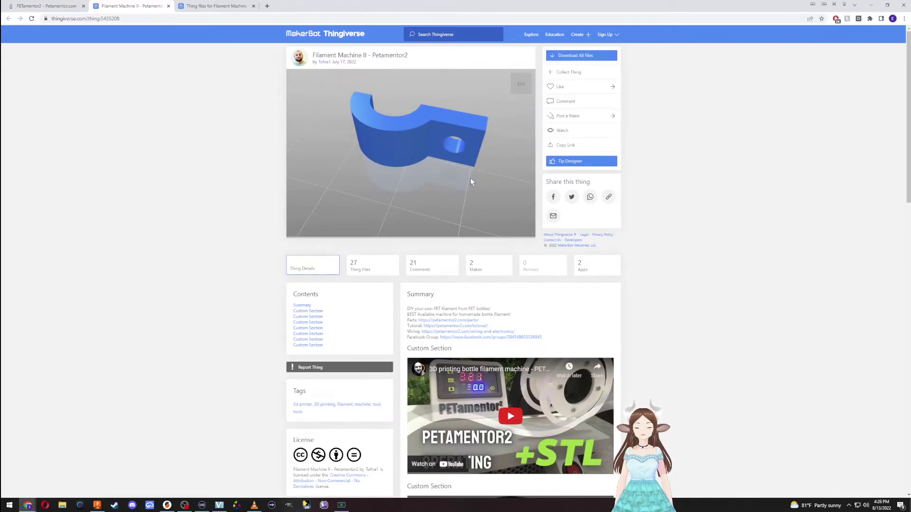
scroll(639, 183, "down", 3)
scroll(639, 182, "up", 3)
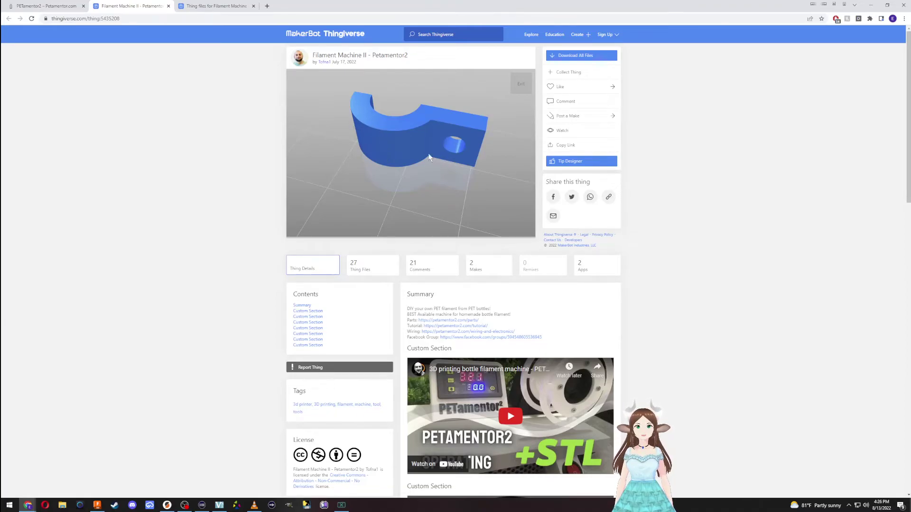
left_click_drag(378, 180, 361, 183)
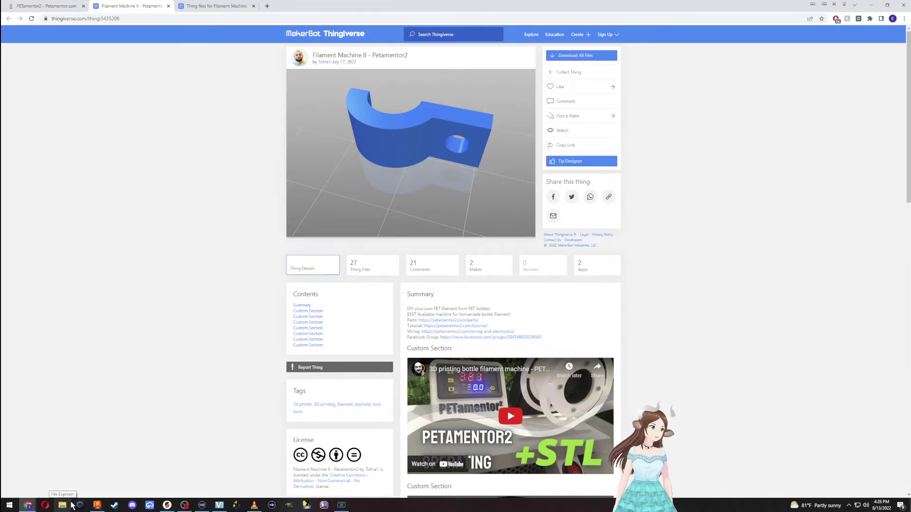
Step: Switch back to Fusion 360 and export the brace as an STL file named Wire Brace v2
left_click(97, 505)
scroll(284, 282, "down", 2)
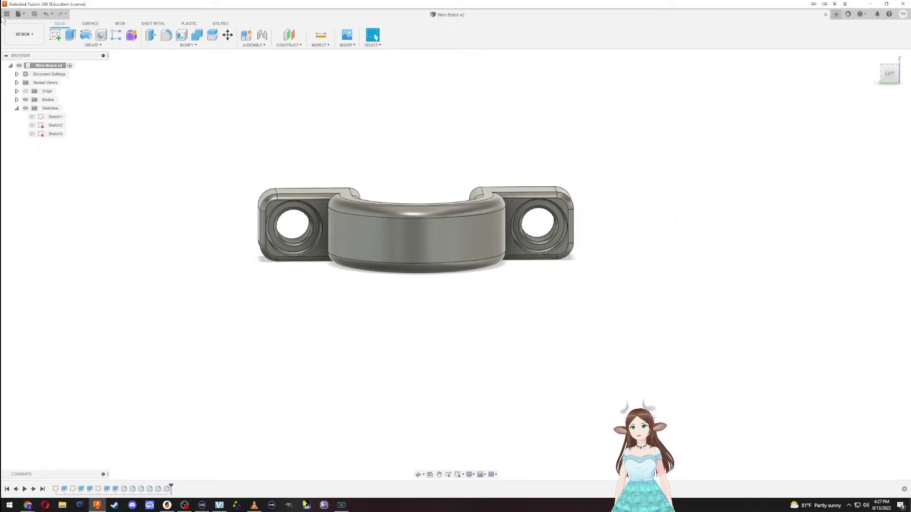
left_click(19, 14)
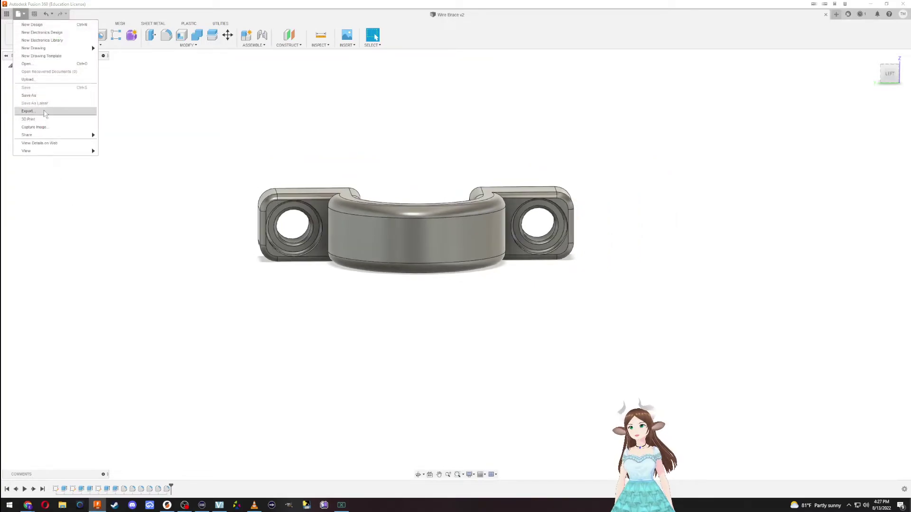
left_click(57, 112)
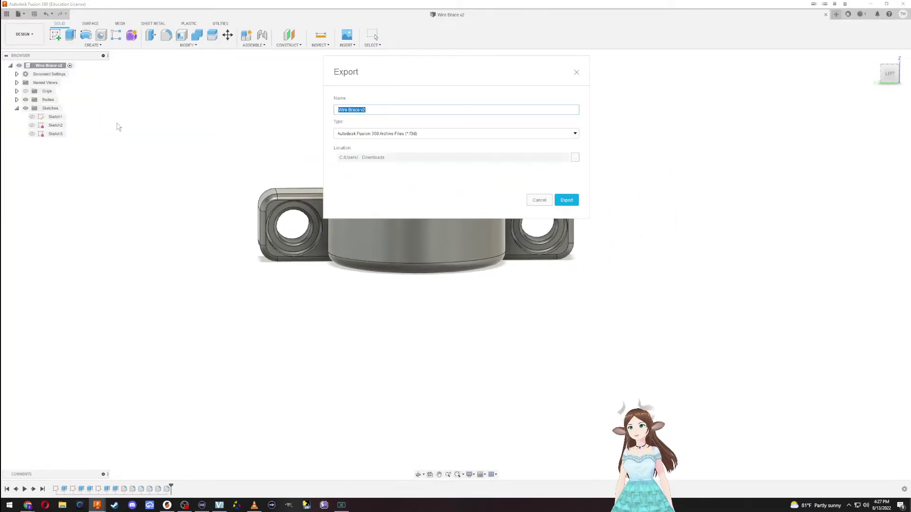
left_click(435, 135)
scroll(370, 185, "down", 3)
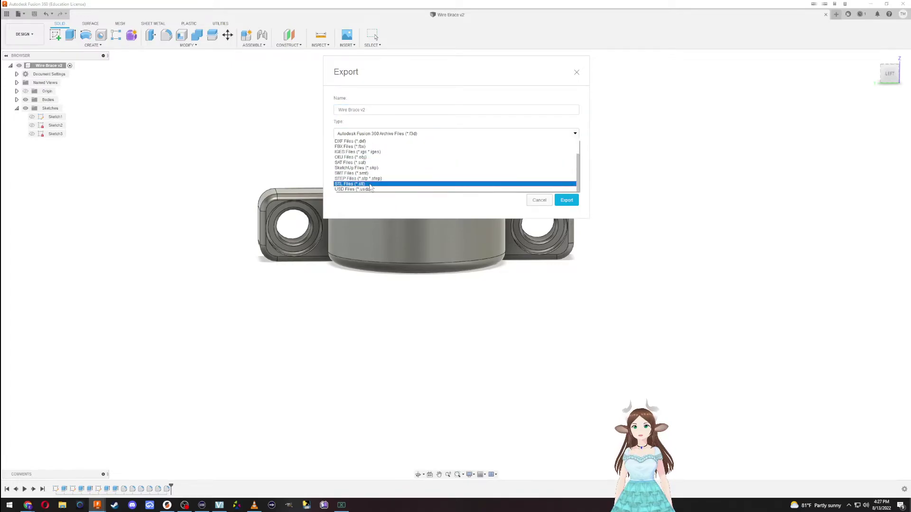
left_click(370, 184)
left_click(573, 204)
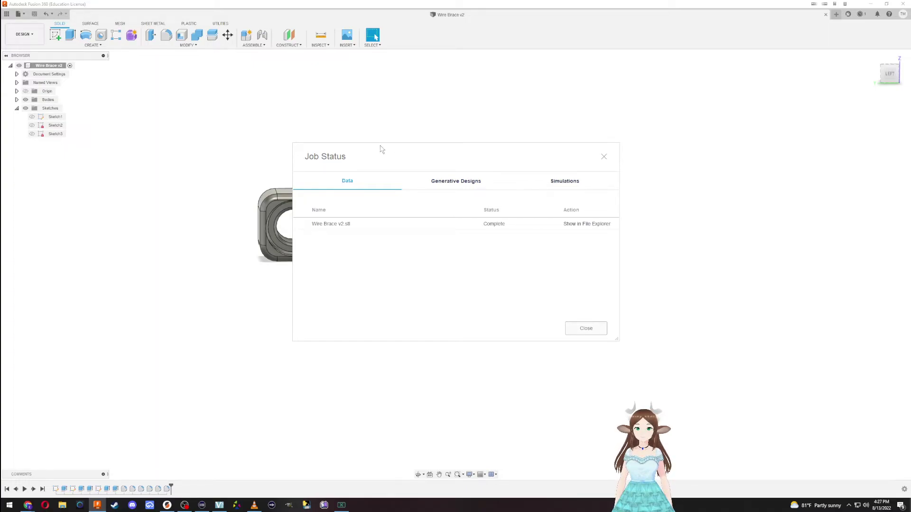
left_click(594, 329)
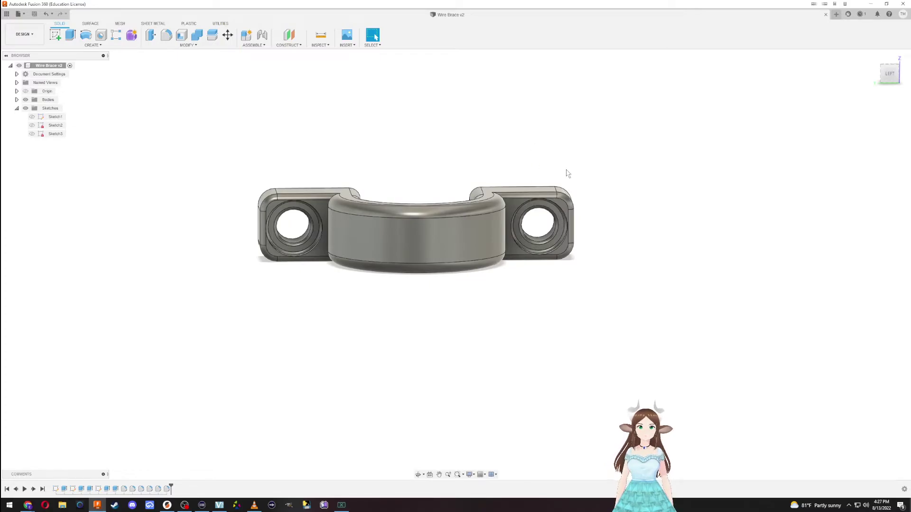
Step: Try to remove one mounting tab's profile from the base extrusion
middle_click_drag(559, 142, 502, 187, "shift")
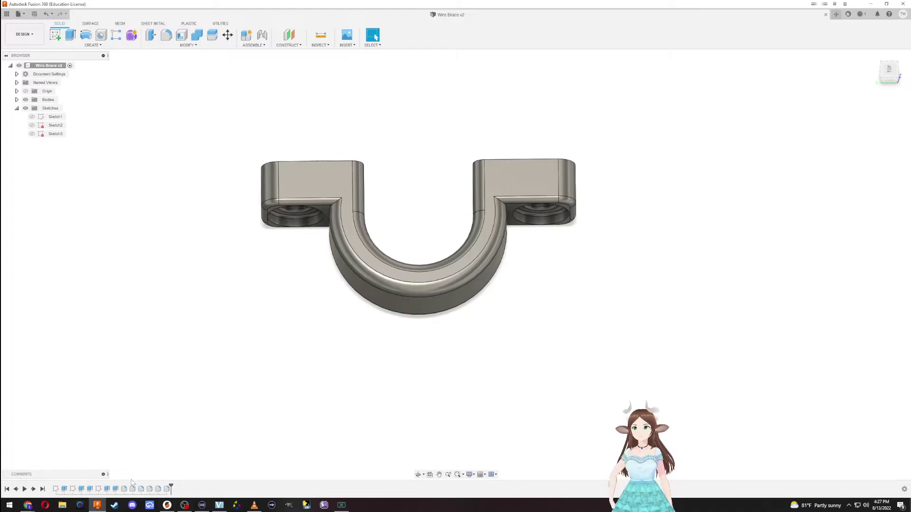
double_click(63, 489)
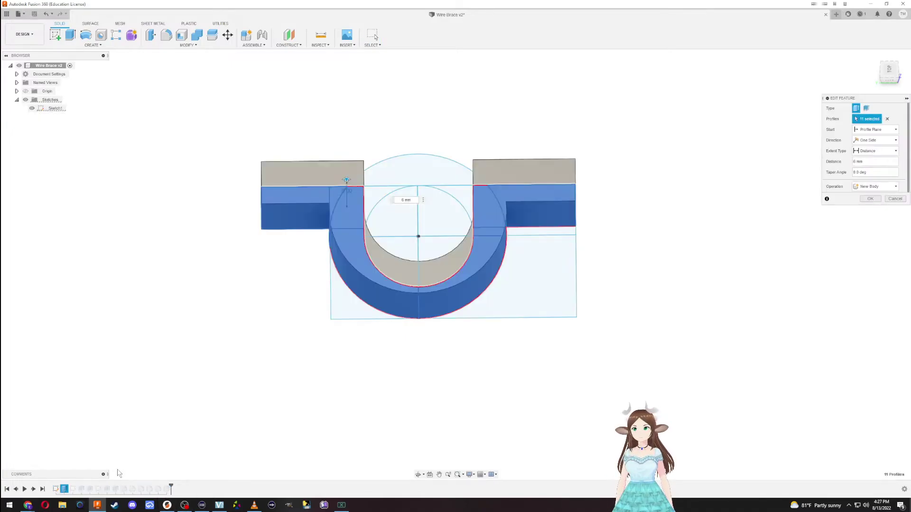
middle_click_drag(553, 211, 540, 229, "shift")
left_click(528, 220)
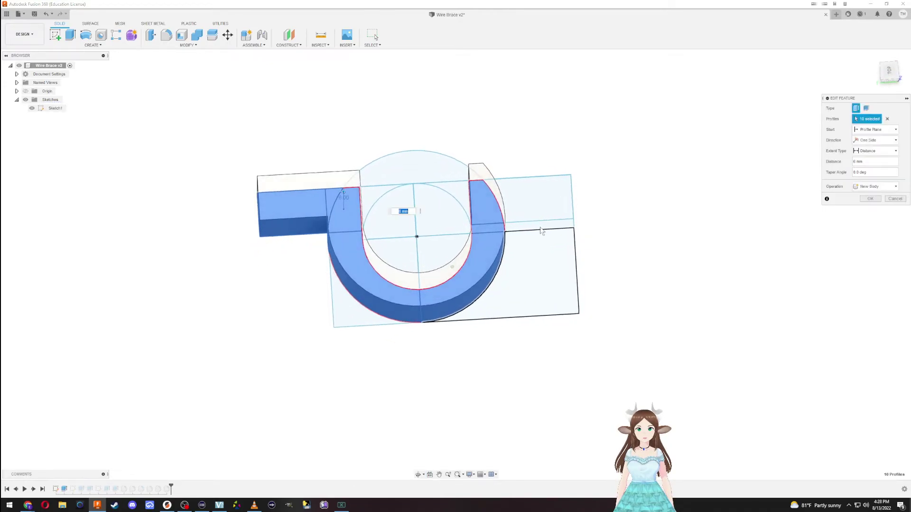
key("Return")
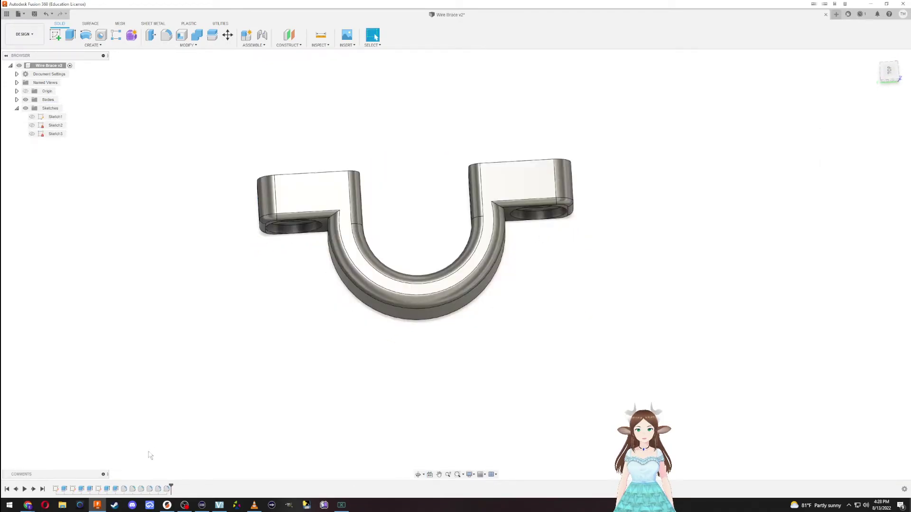
Step: Edit the base extrusion to exclude the opposite mounting tab's profile and check the leg where that tab was attached
double_click(64, 489)
left_click(311, 203)
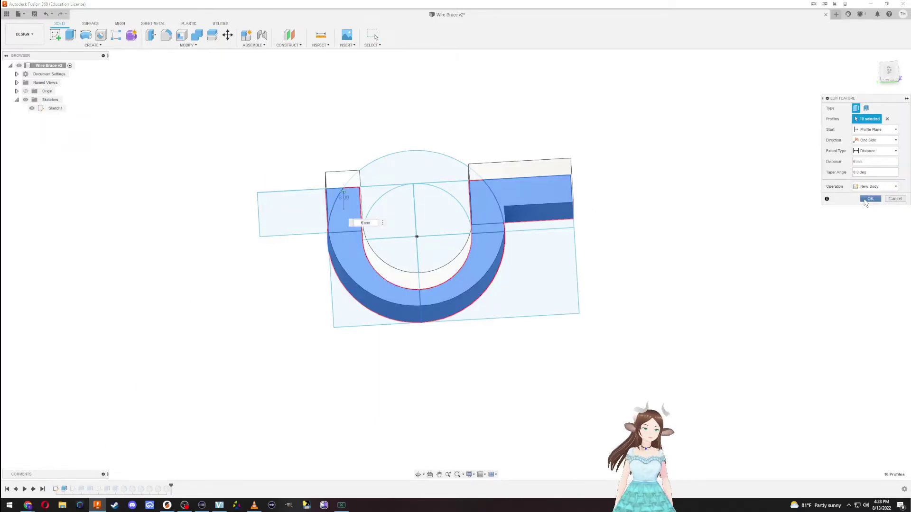
left_click(870, 199)
middle_click_drag(644, 303, 683, 288, "shift")
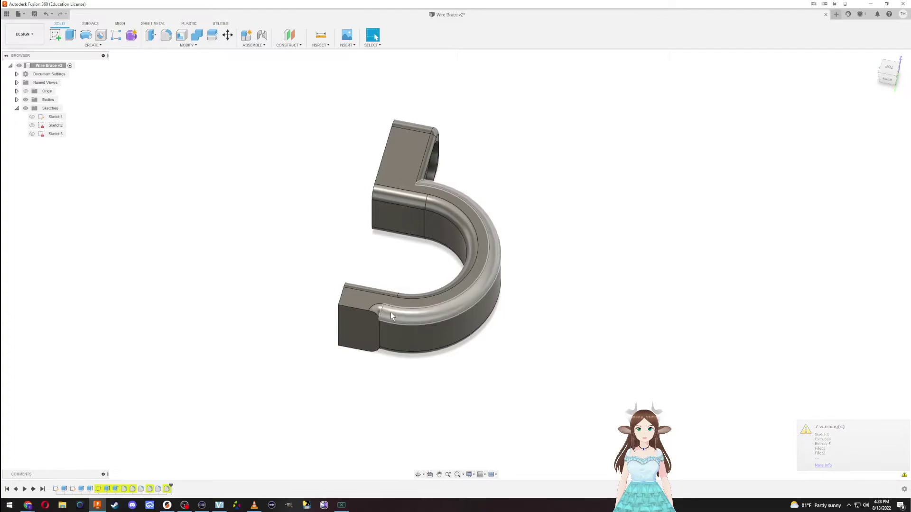
left_click(375, 311)
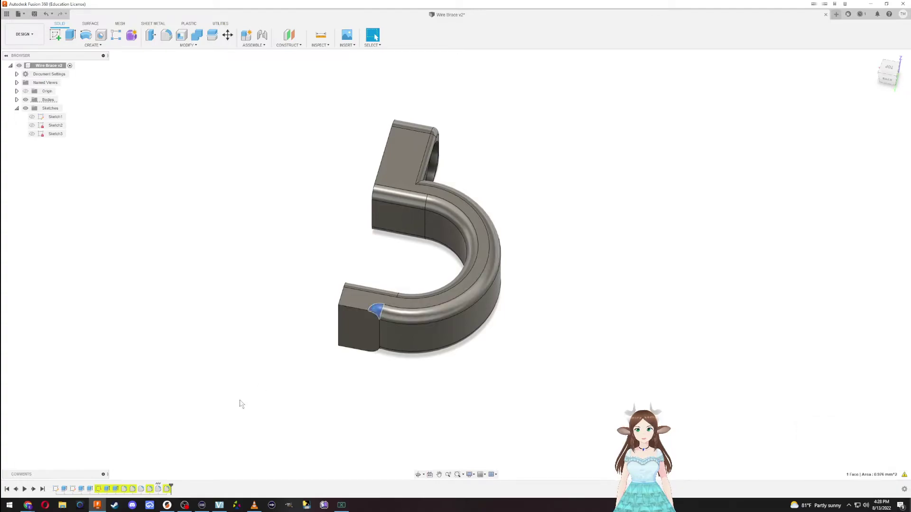
key("Escape")
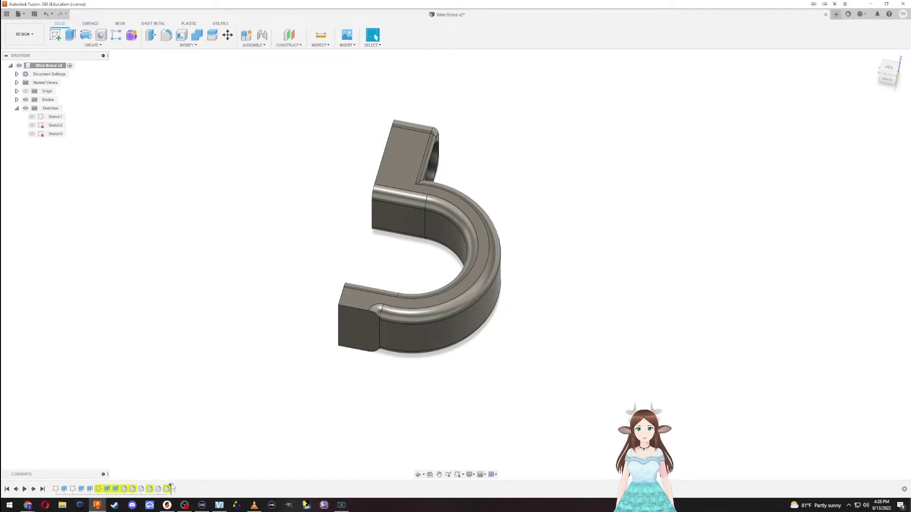
Step: Delete the timeline features broken by the tab removal and the fillet on the arch's outer edges
mouse_move(165, 493)
left_mouse_down()
mouse_move(100, 494)
mouse_move(111, 492)
left_mouse_up()
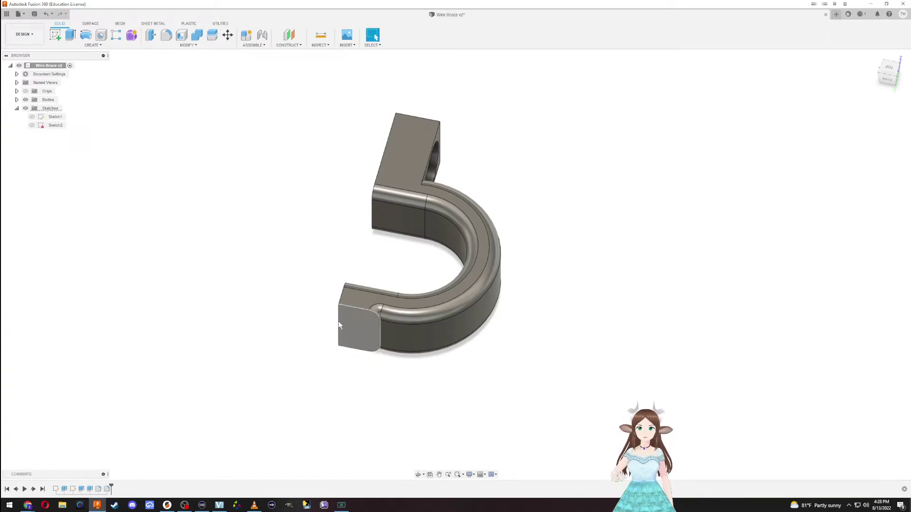
left_click(376, 311)
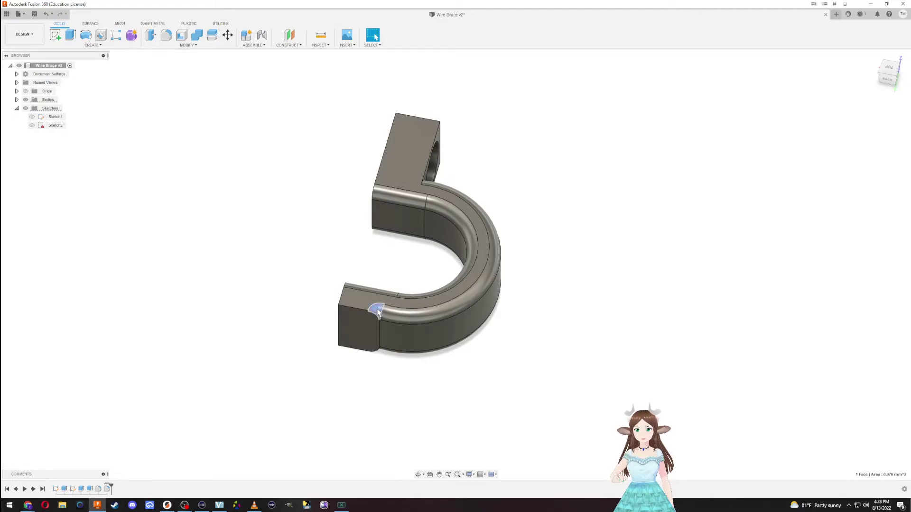
left_click(109, 492)
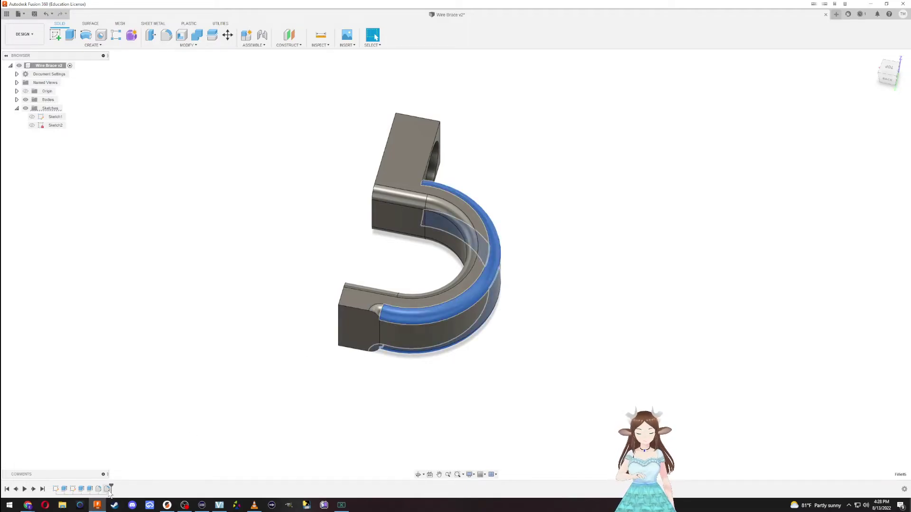
key("Delete")
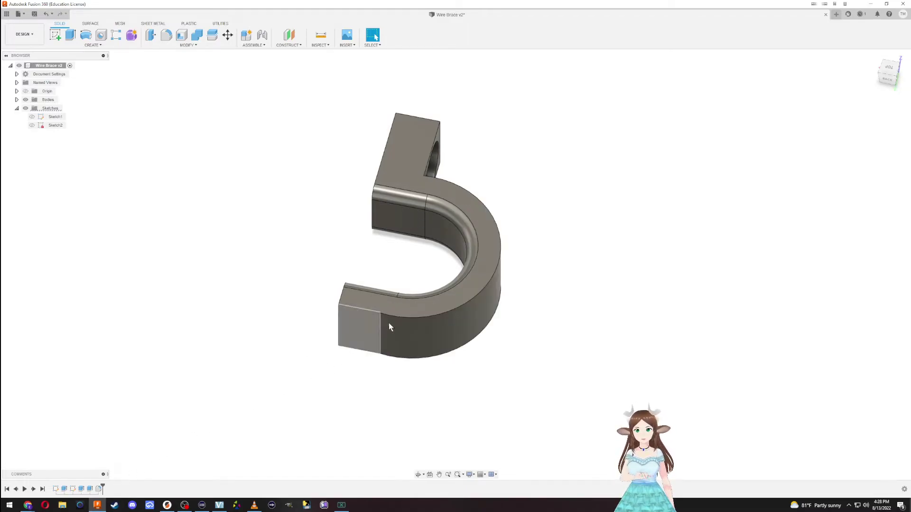
Step: Try a 1 mm fillet on the upper and lower outer edges of the arch and the tabless leg
middle_click_drag(501, 237, 423, 212, "shift")
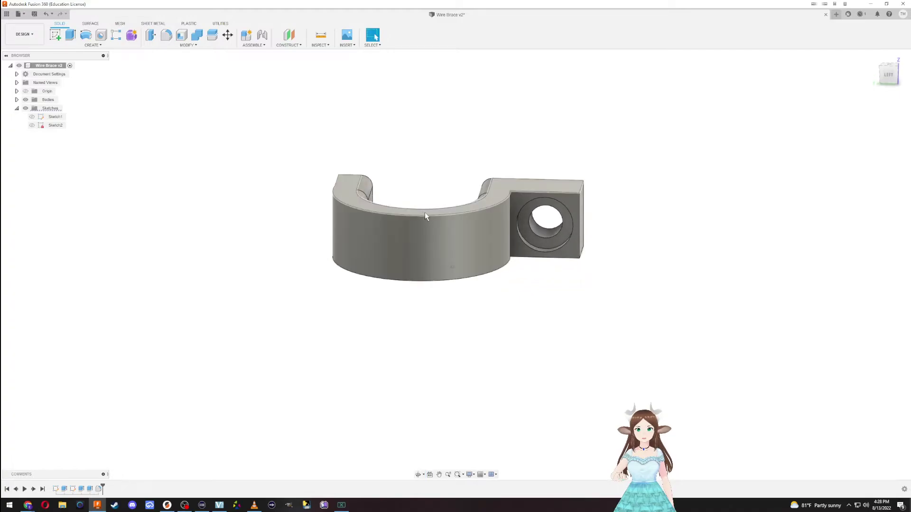
key("f")
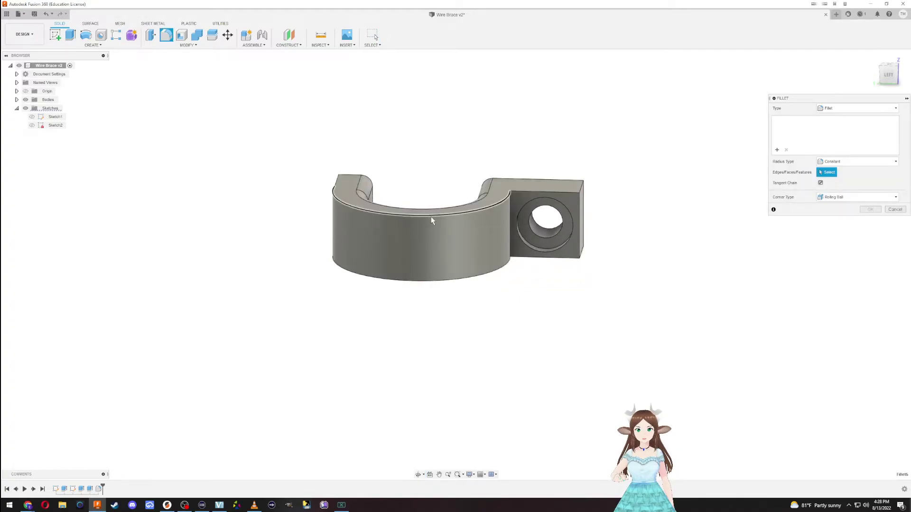
left_click(432, 217)
middle_click_drag(399, 298, 436, 237, "shift")
left_click(436, 234)
left_click(345, 236)
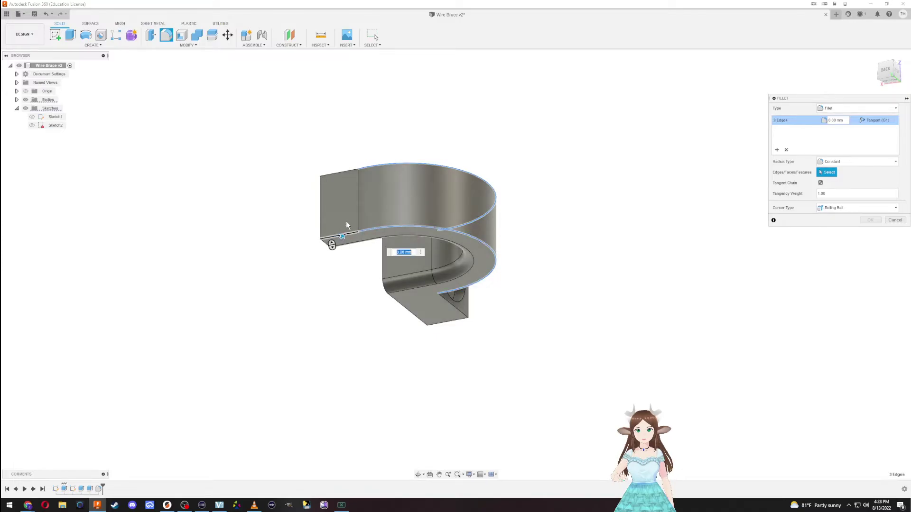
left_click(344, 170)
middle_click_drag(344, 170, 334, 301, "shift")
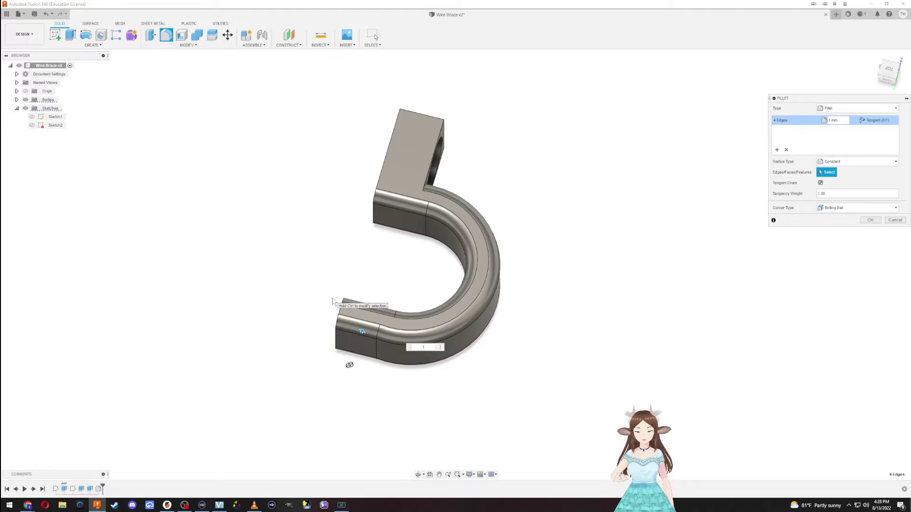
key("Return")
Step: Fillet the vertical edge where the tabless leg's flat side meets the arch's outer curve with a radius of about 144 mm
middle_click_drag(332, 301, 366, 334, "shift")
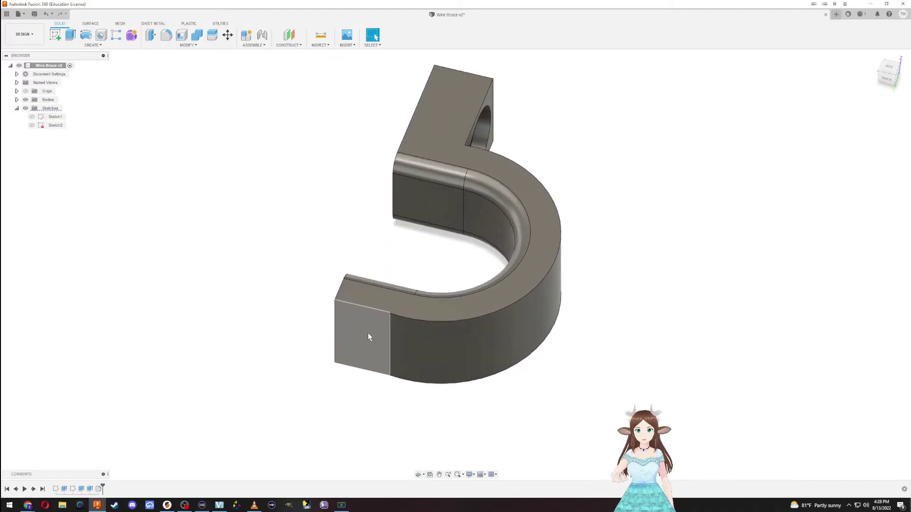
scroll(434, 376, "up", 5)
middle_click_drag(433, 376, 552, 277, "shift")
key("Escape")
middle_click_drag(557, 312, 508, 320, "shift")
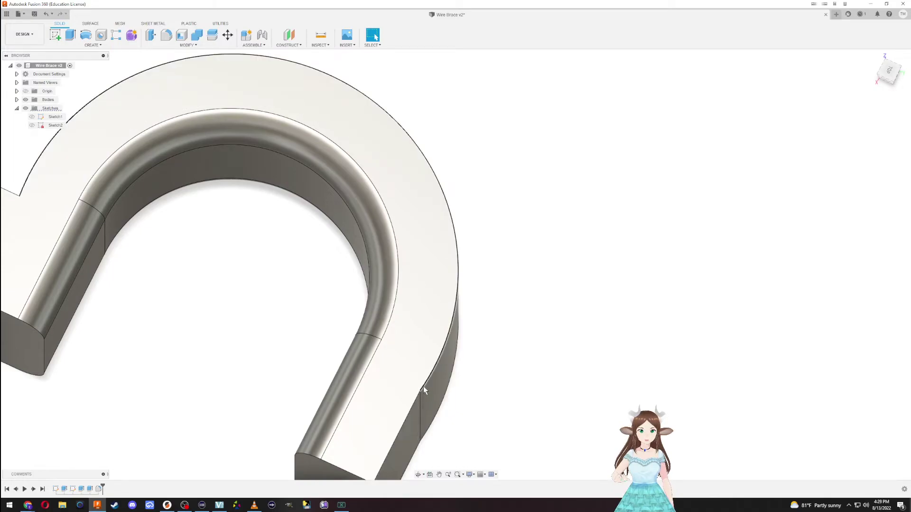
key("f")
key("Escape")
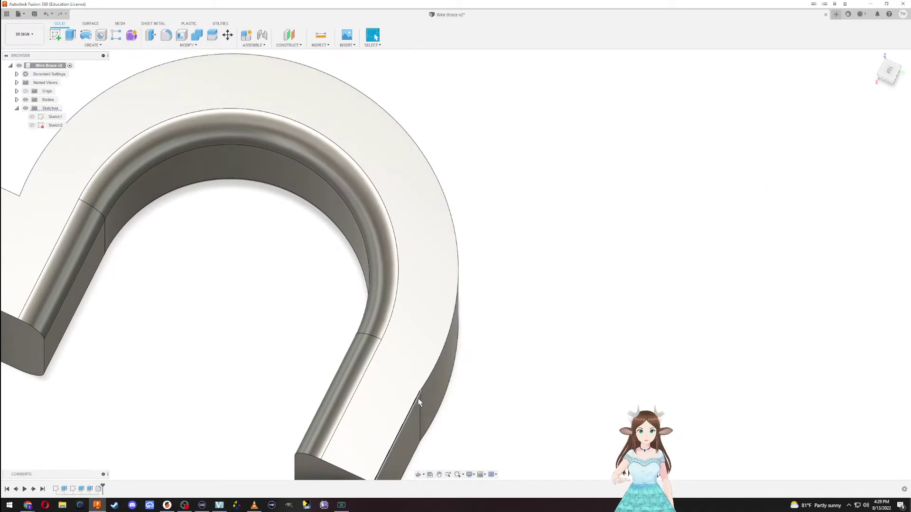
key("f")
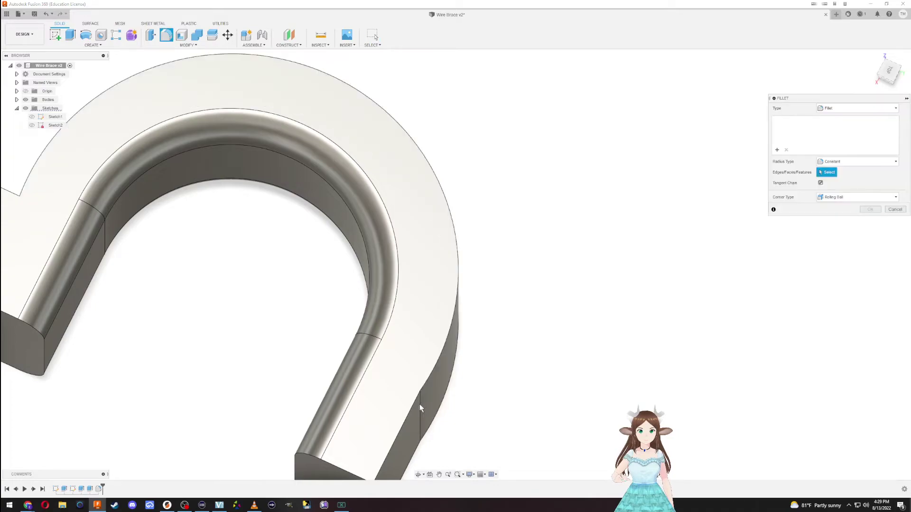
left_click(420, 406)
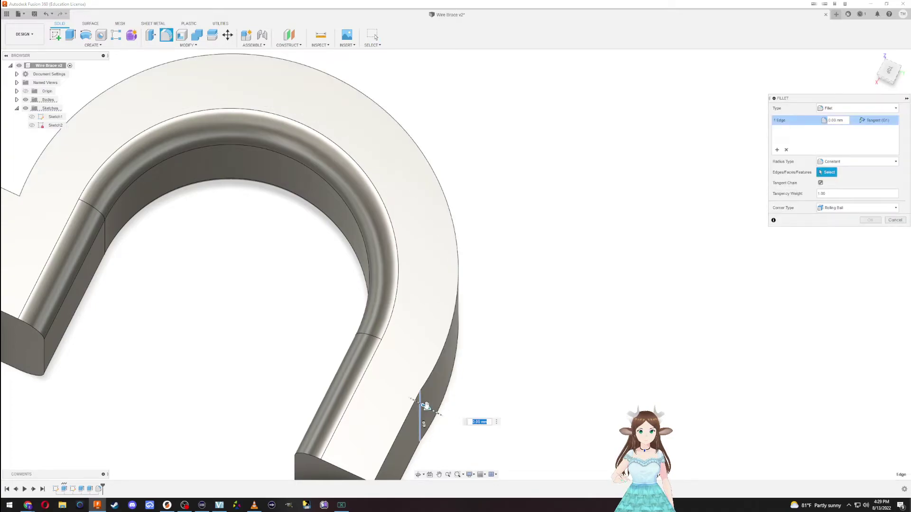
left_click_drag(427, 407, 441, 406)
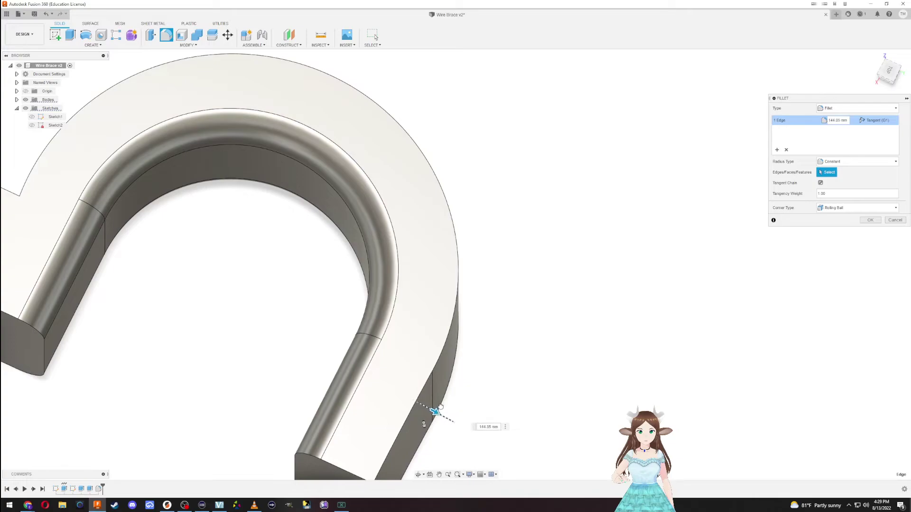
middle_click_drag(440, 406, 440, 311)
key("Return")
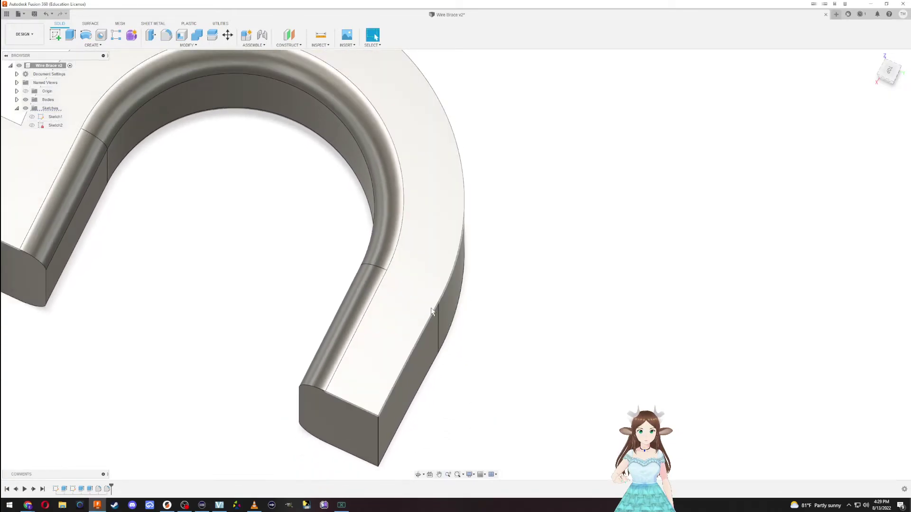
Step: Fillet the upper and lower outer edge chains of the arch and tabless leg with a 1 mm radius
key("f")
left_click(442, 297)
middle_click_drag(446, 297, 381, 283, "shift")
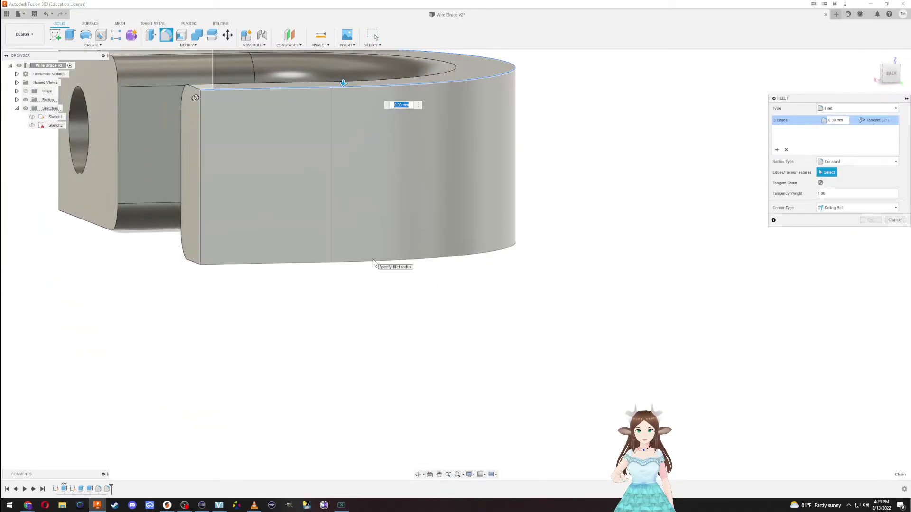
left_click(374, 264)
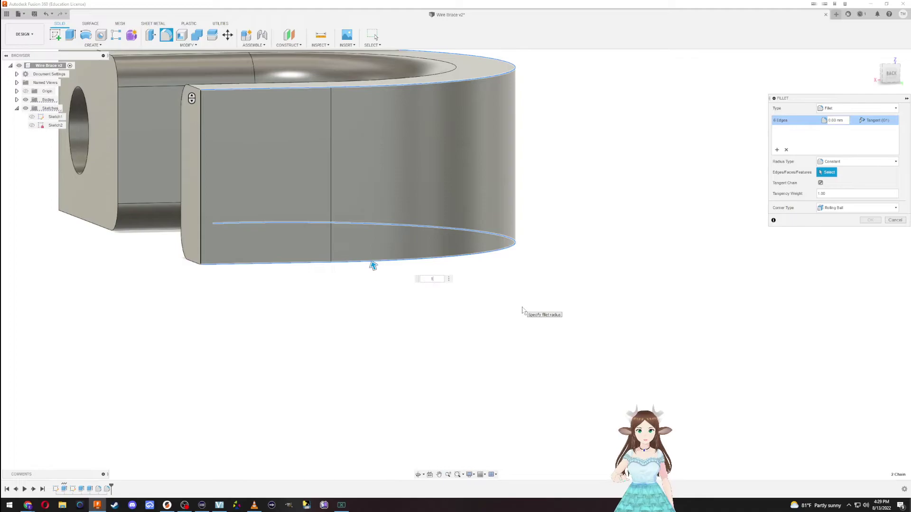
type("1")
key("Return")
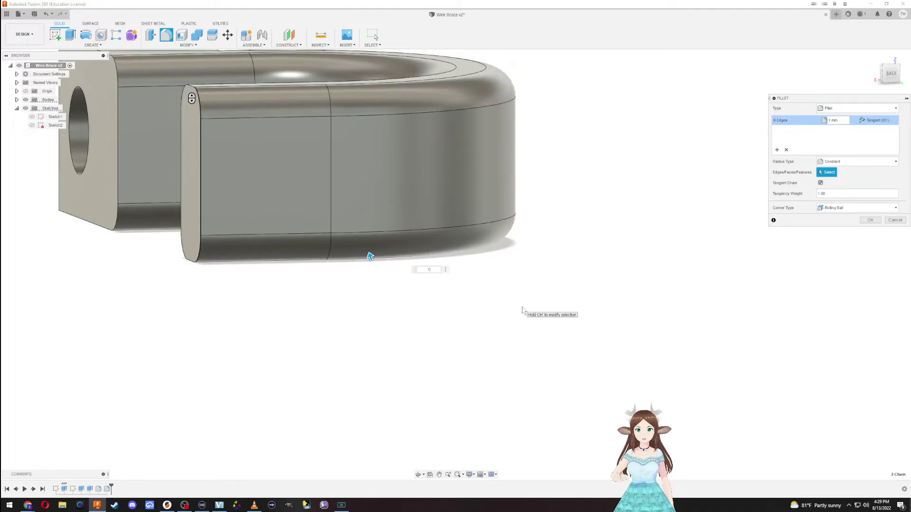
key("Return")
Step: Round the two end corners of the remaining mounting tab with a 1.5 mm fillet
middle_click_drag(384, 226, 271, 416, "shift")
middle_click_drag(487, 304, 265, 280)
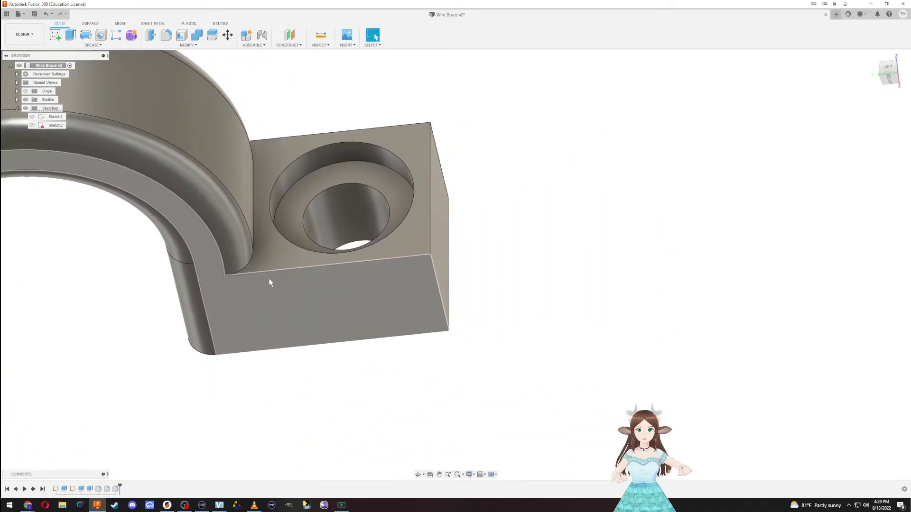
key("f")
left_click(438, 283)
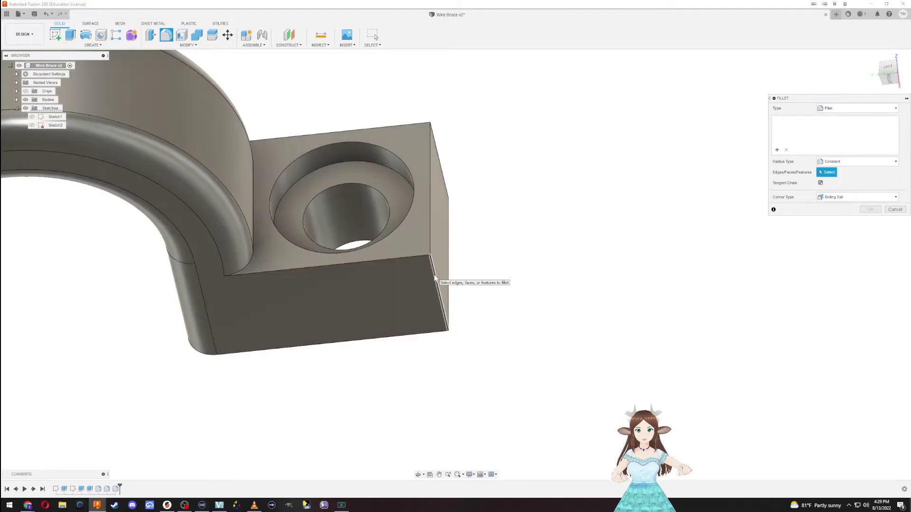
left_click(439, 149)
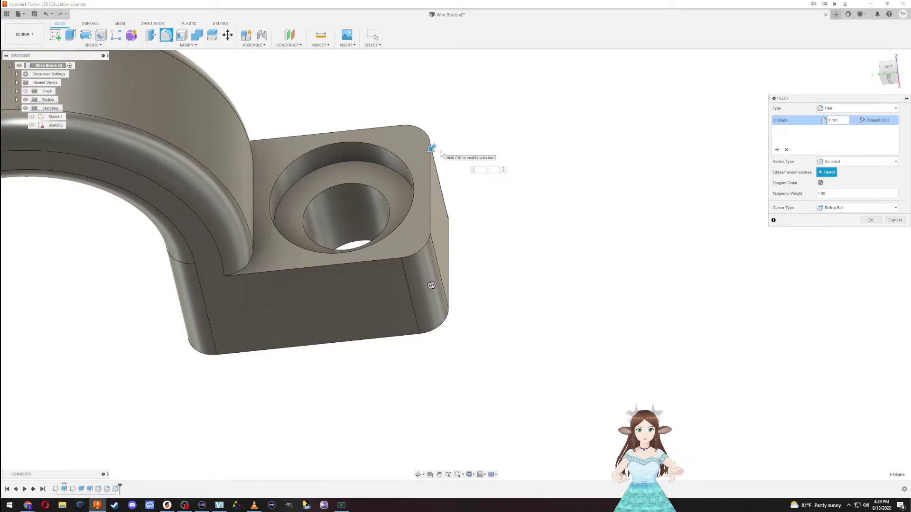
type(".5")
key("Return")
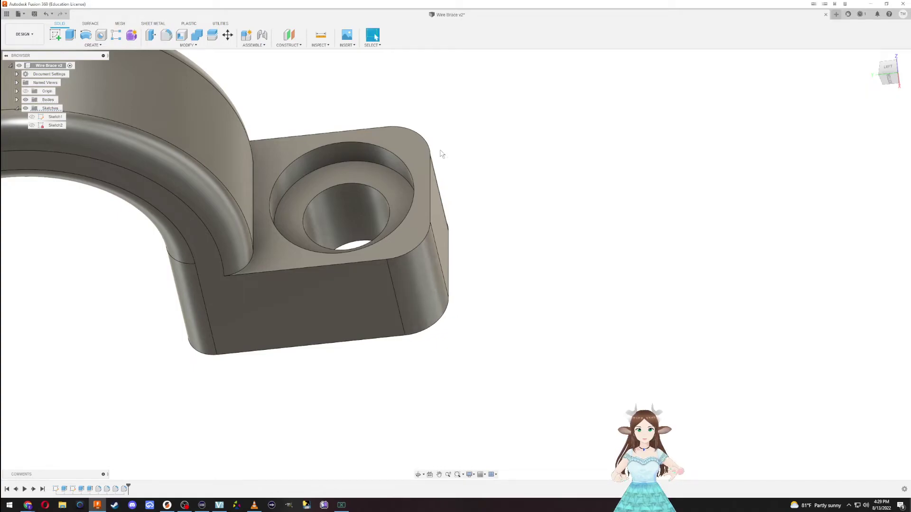
Step: Fillet the edge chain around the mounting tab's countersunk face
key("f")
left_click(355, 263)
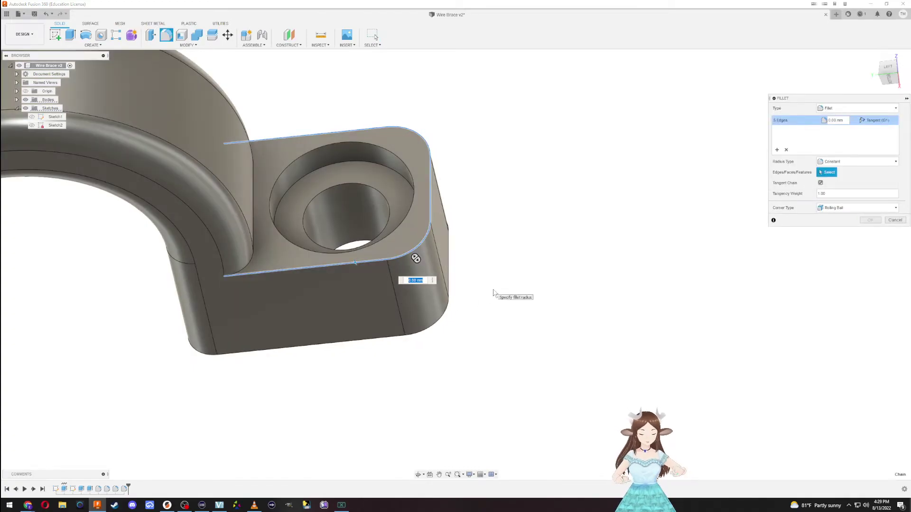
key("Return")
Step: Try to fillet the edge chain where the arch's outer curve meets the mounting tab
middle_click_drag(491, 290, 256, 155, "shift")
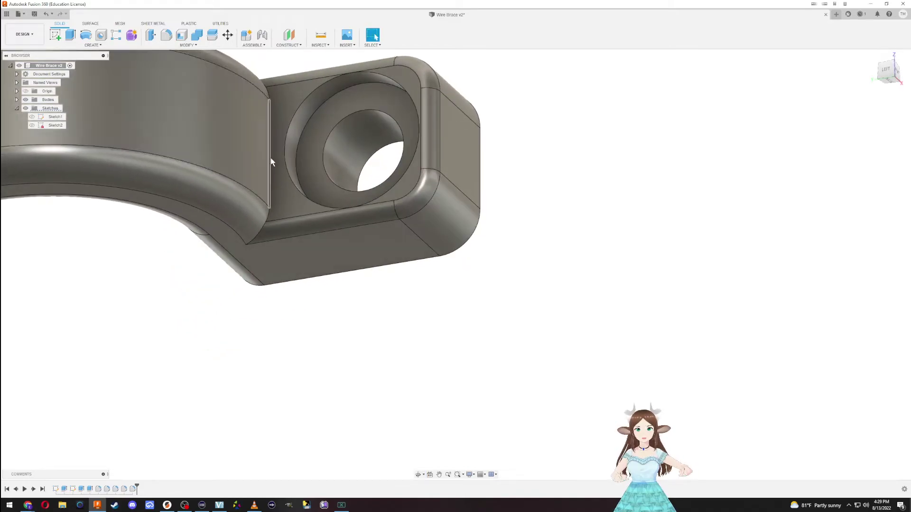
key("f")
left_click_drag(271, 155, 274, 152)
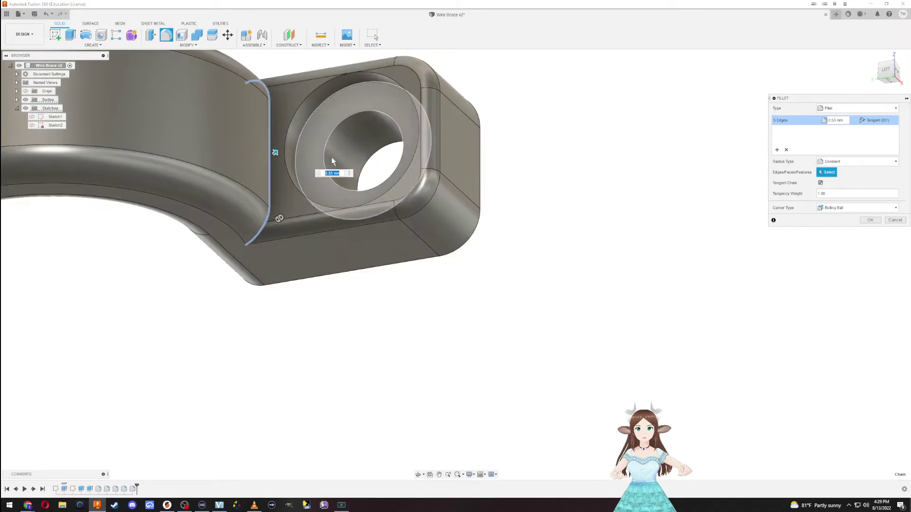
key("Escape")
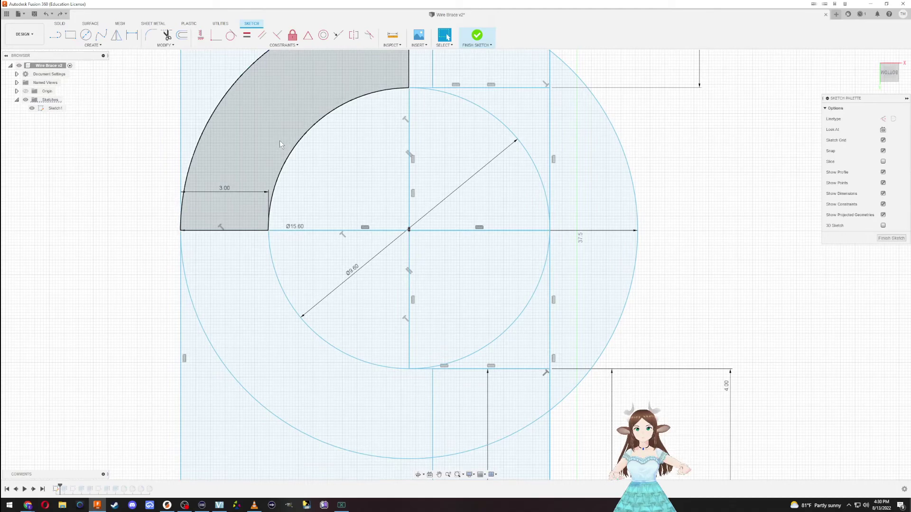
Step: Undo the tab-removal edits to the base sketch and extrusion, back to the filleted two-tab brace
left_click(47, 14)
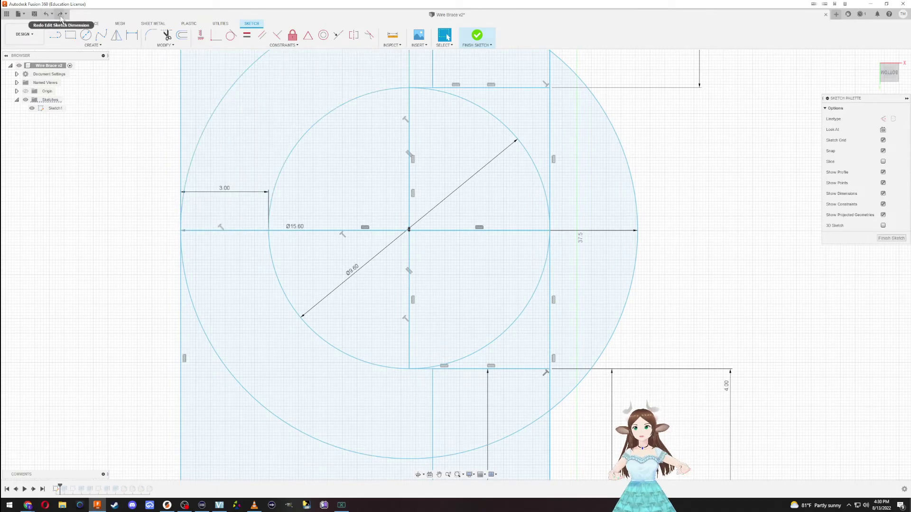
scroll(230, 221, "down", 6)
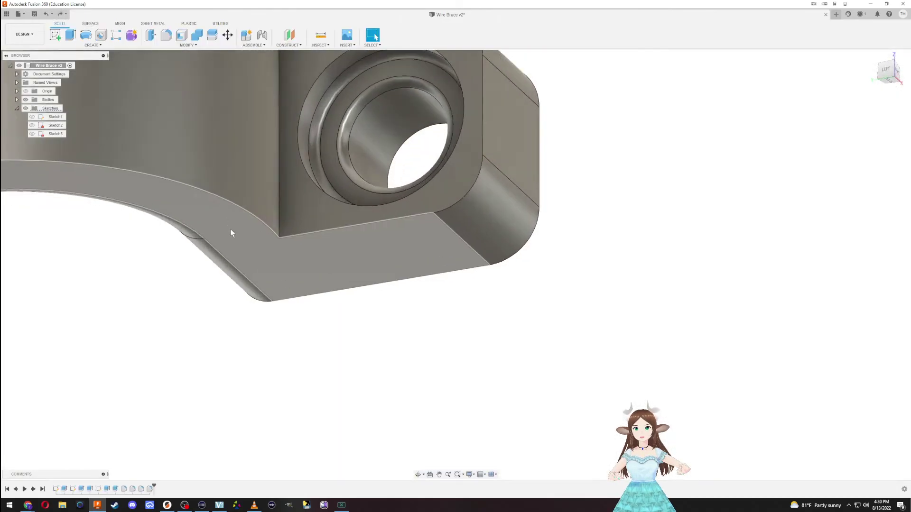
middle_click_drag(194, 241, 388, 243)
scroll(388, 243, "up", 3)
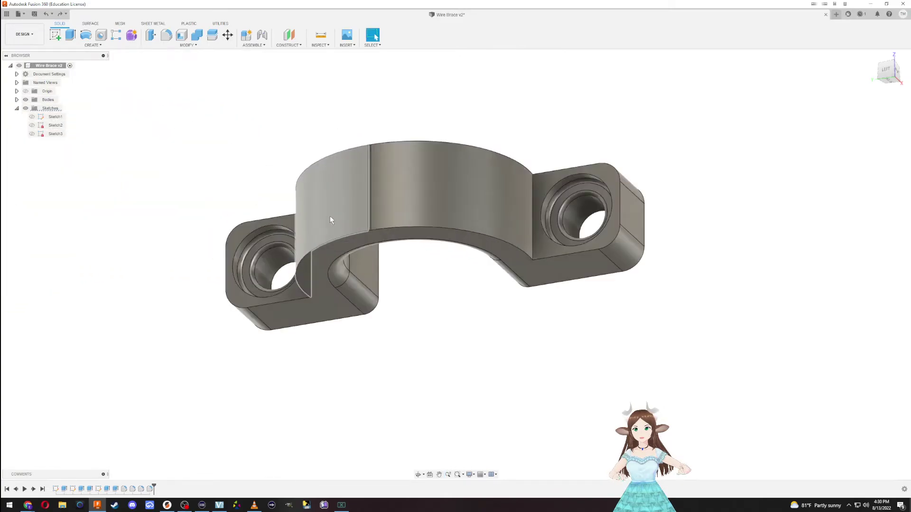
left_click(50, 15)
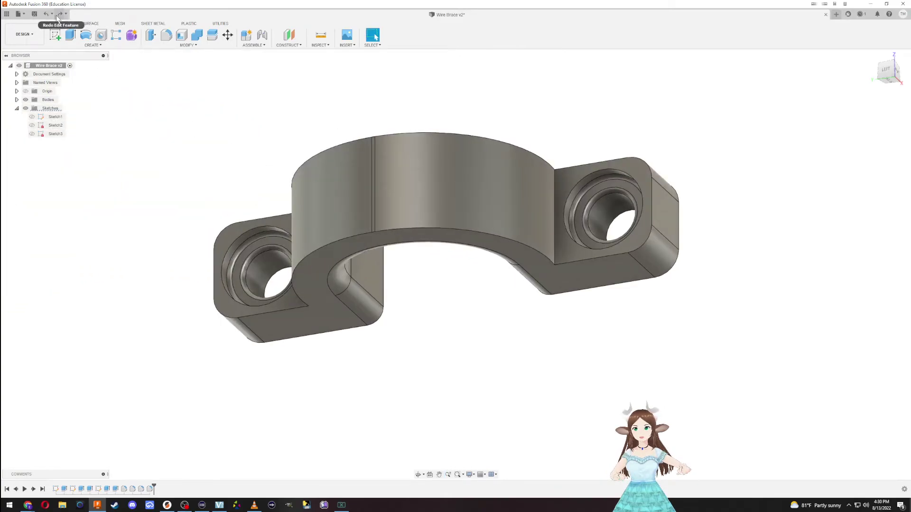
left_click(61, 15)
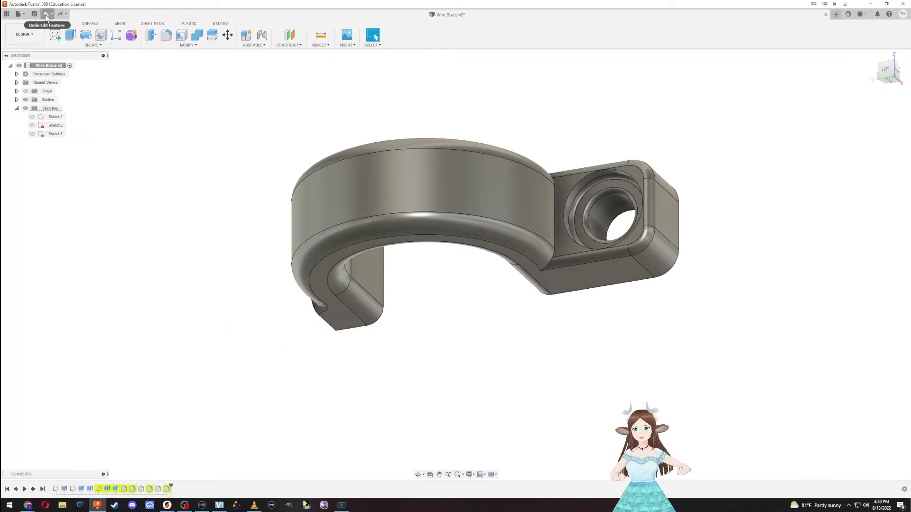
left_click(46, 14)
left_click_drag(453, 255, 215, 173)
key("Escape")
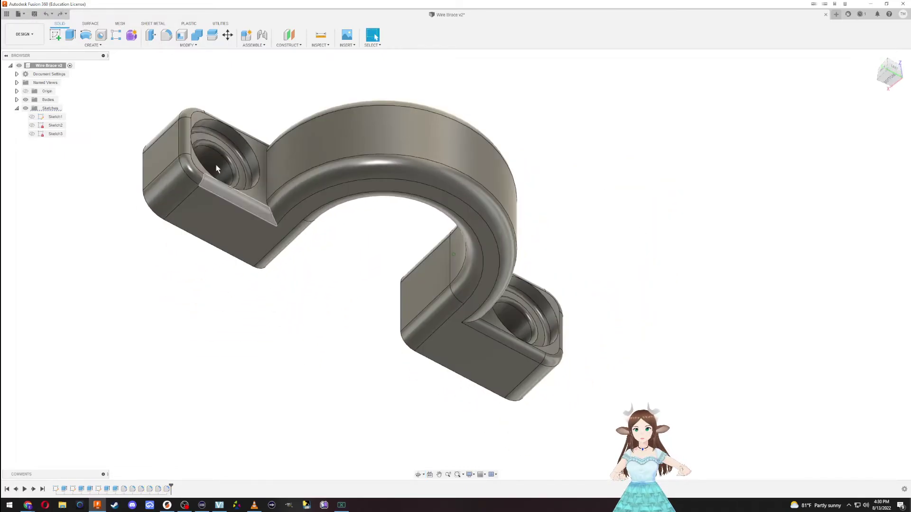
Step: Fillet the edge chains where the arch's outer curve meets both mounting tabs with a 0.5 mm radius
key("f")
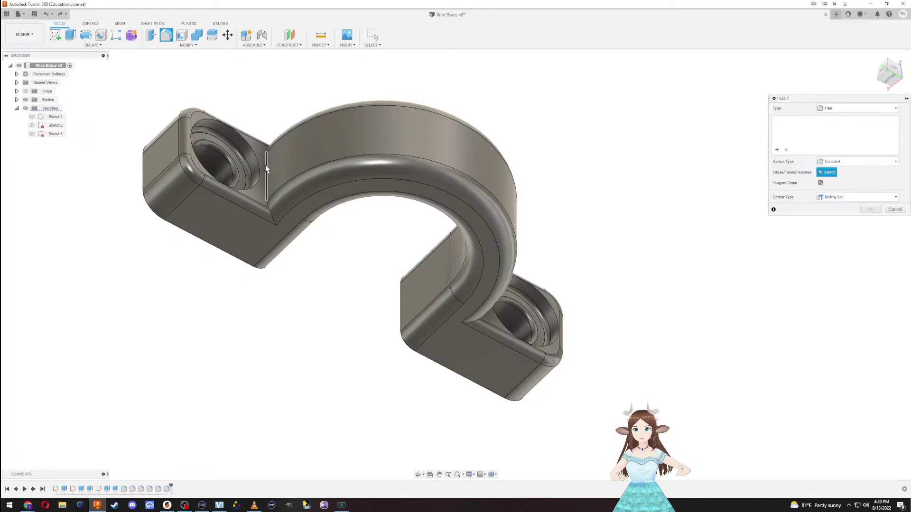
left_click(265, 165)
middle_click_drag(616, 256, 447, 271, "shift")
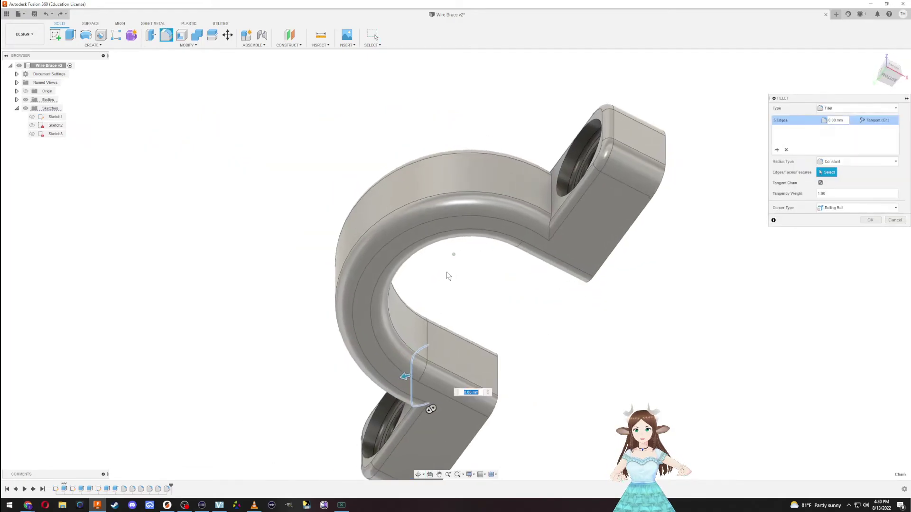
left_click(551, 192)
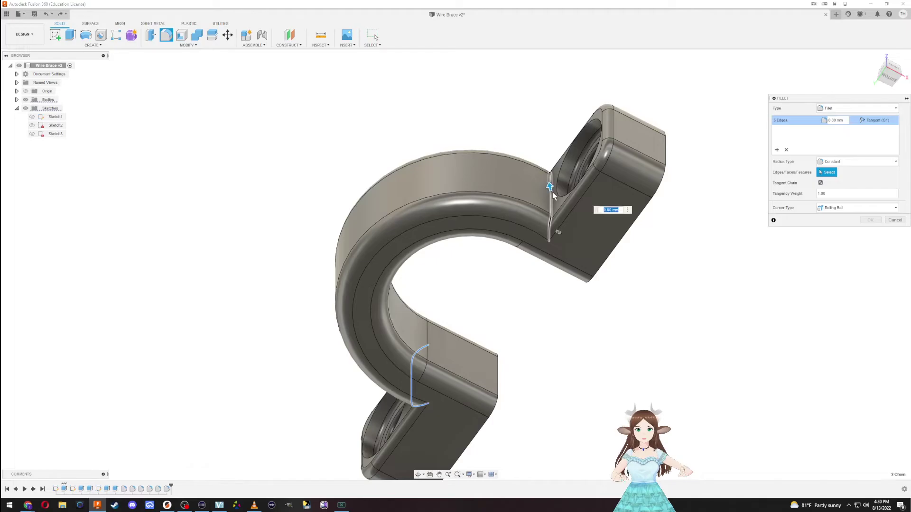
left_click_drag(550, 186, 549, 183)
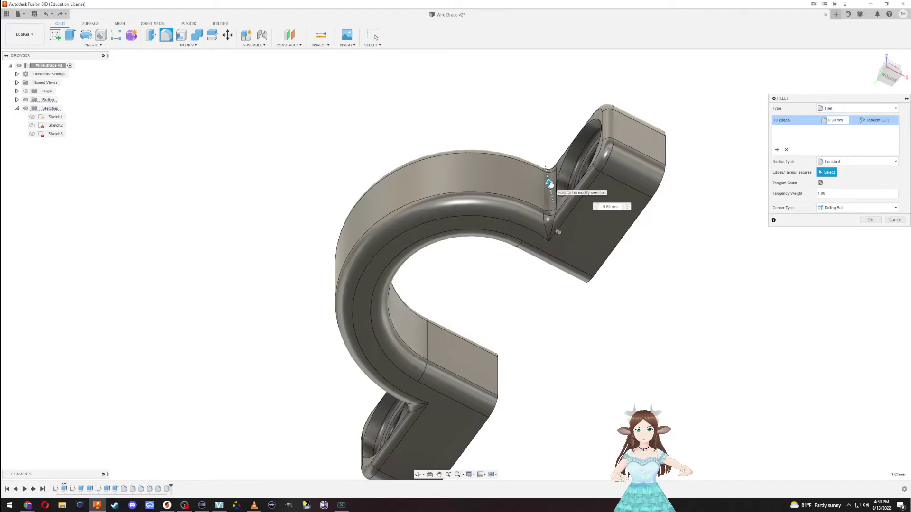
key("Return")
middle_click_drag(550, 184, 517, 255, "shift")
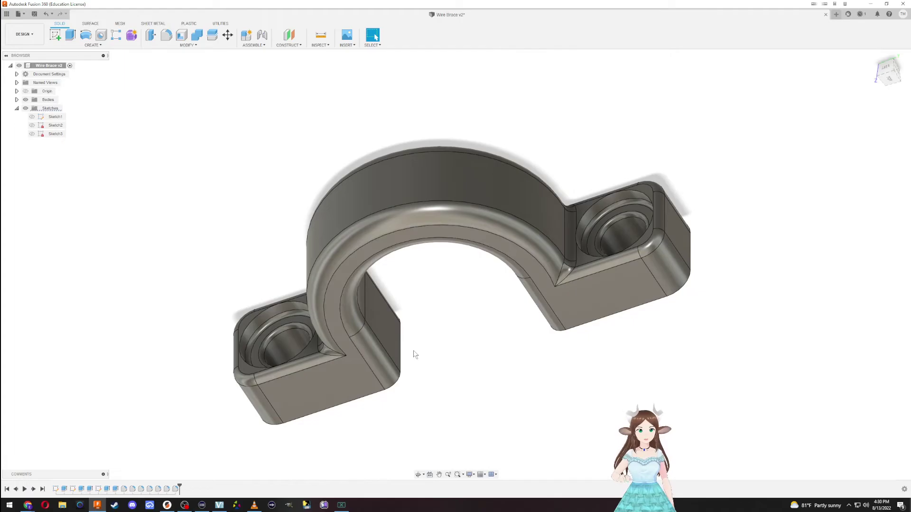
Step: Save the two-tab brace as a new version with the default description
mouse_move(424, 348)
middle_mouse_down("shift")
mouse_move(435, 331)
mouse_move(432, 350)
middle_mouse_up("shift")
key("ctrl+s")
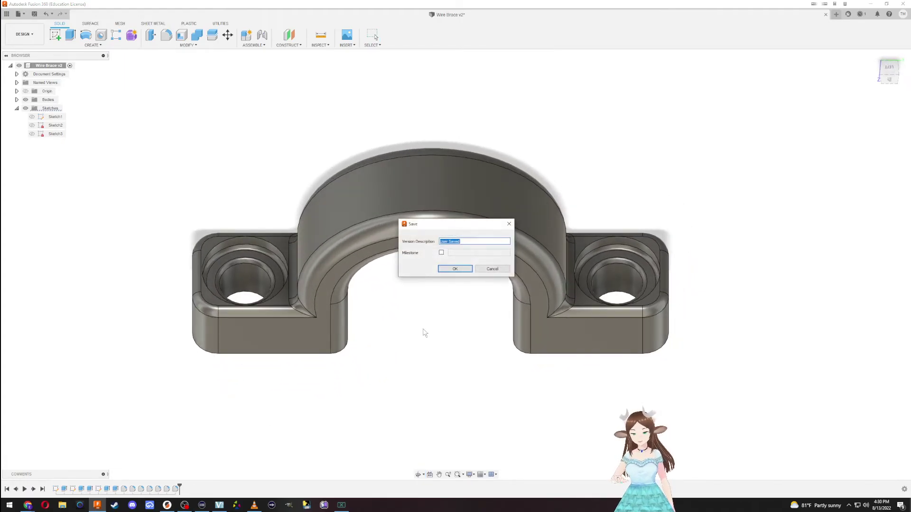
left_click(455, 269)
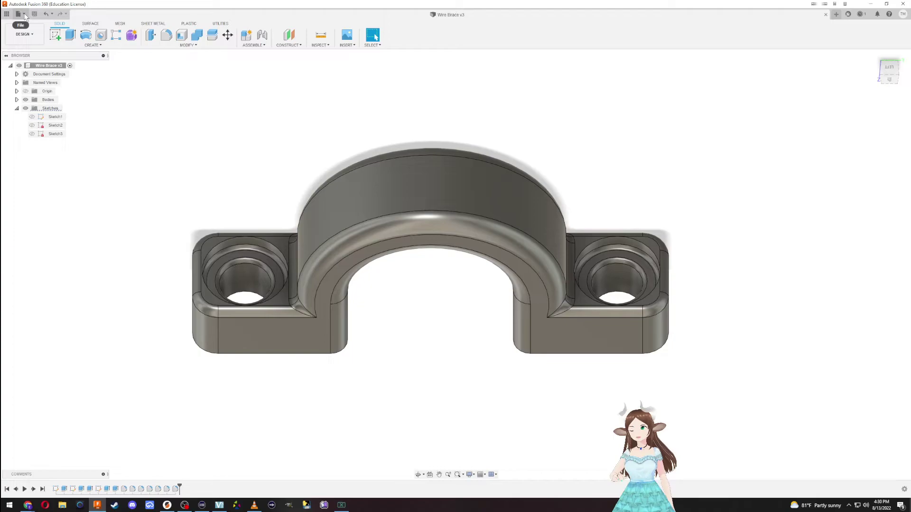
Step: Export the brace as the STL file Wire Brace v3 to the Downloads folder and dismiss the job status
left_click(25, 14)
left_click(31, 110)
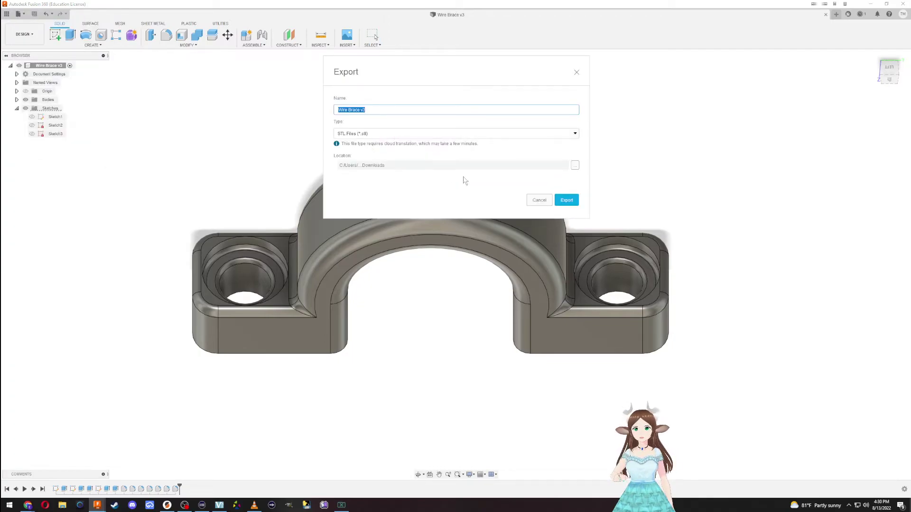
left_click(567, 201)
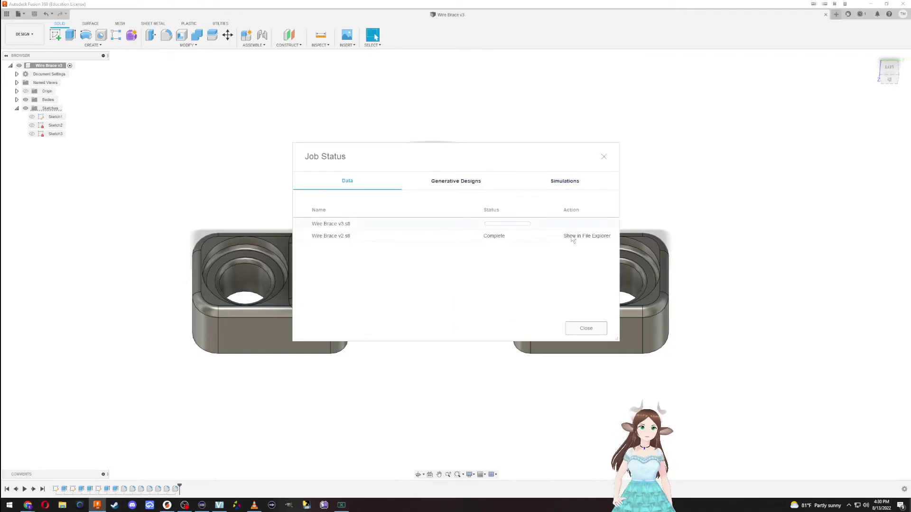
left_click_drag(422, 157, 550, 105)
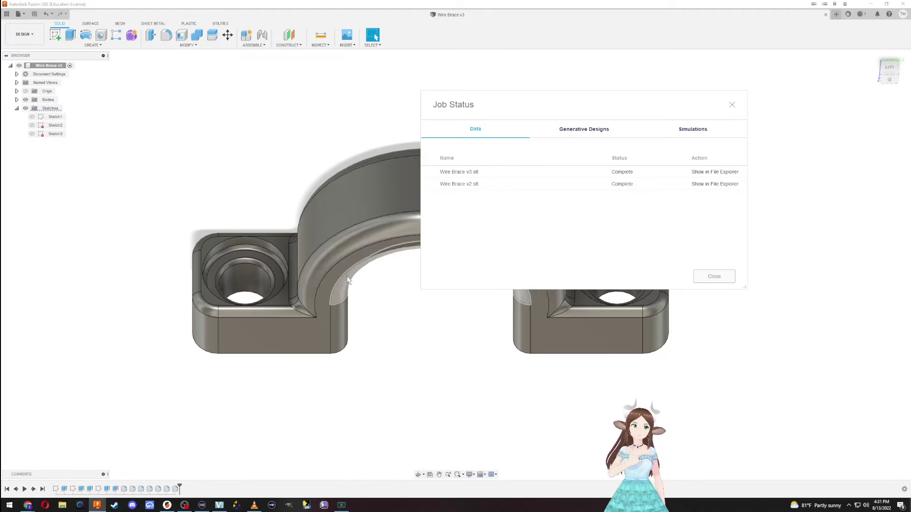
left_click(703, 280)
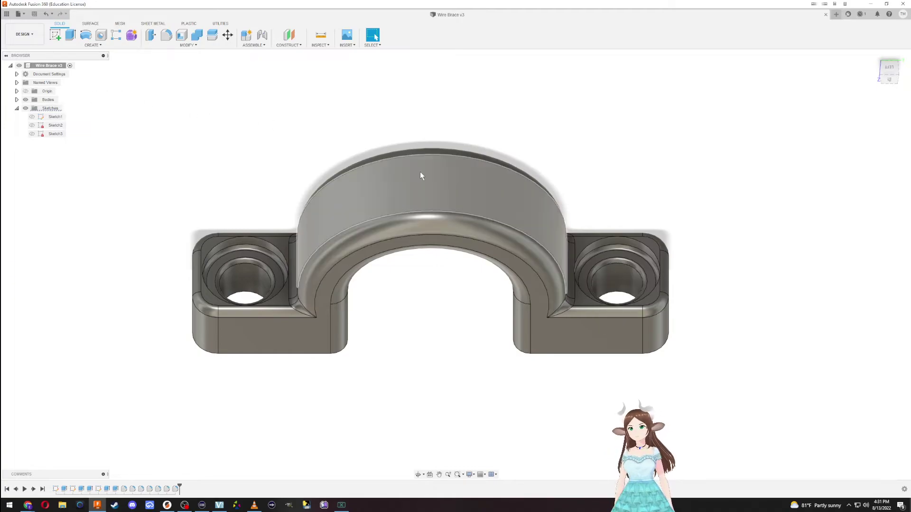
Step: Paste a copy of the brace body and move it 12.5 mm along Z
left_click(17, 109)
left_click(17, 100)
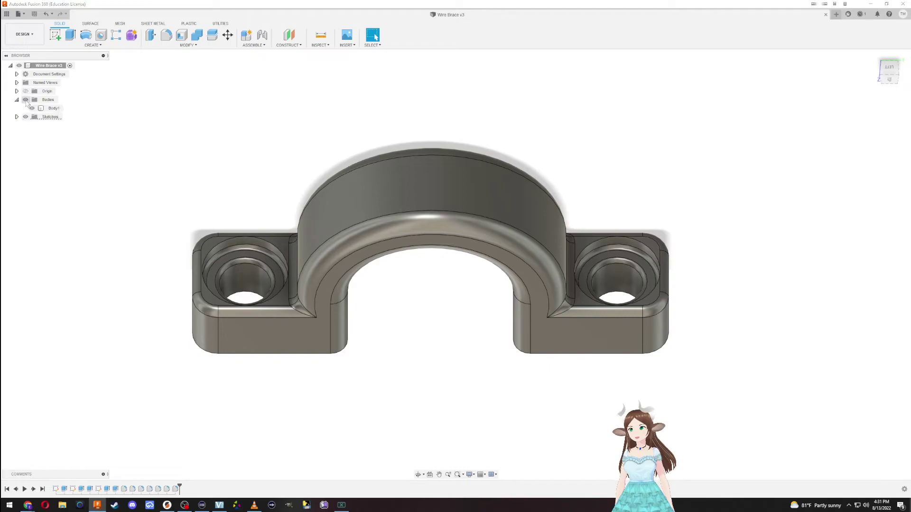
left_click(52, 109)
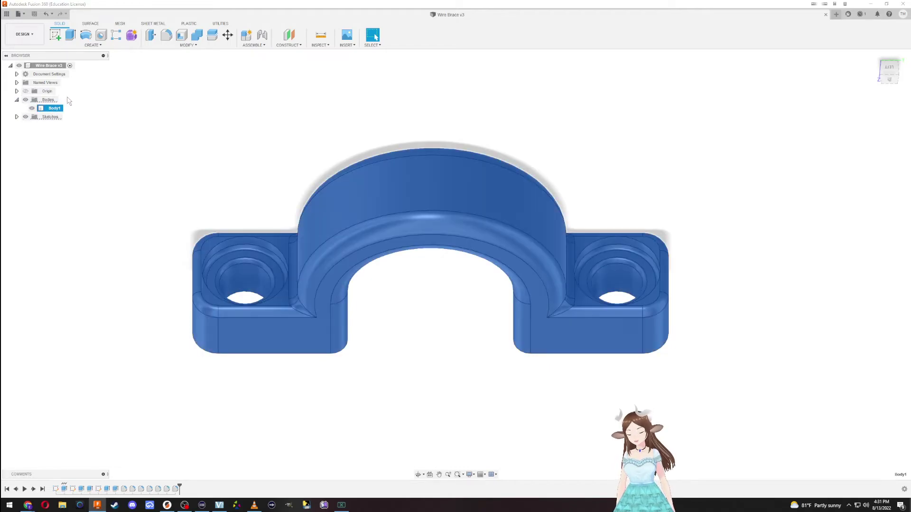
key("ctrl+v")
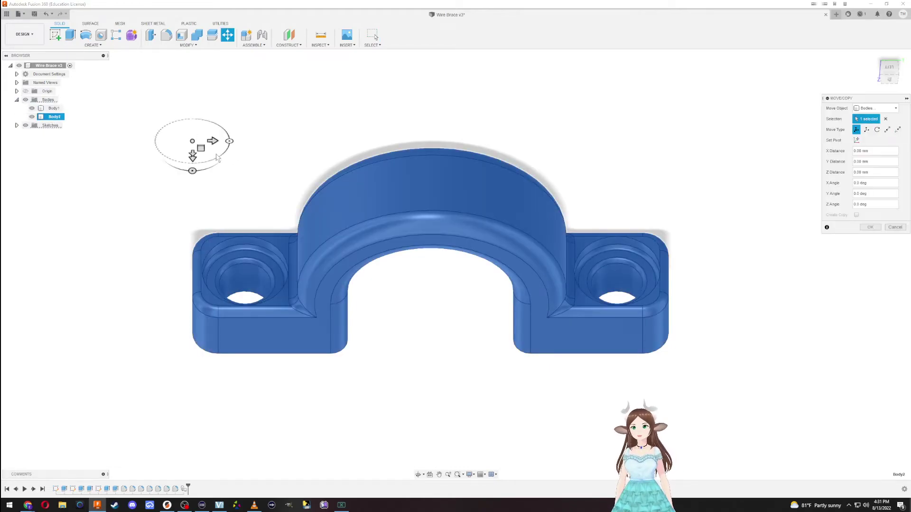
middle_click_drag(152, 294, 184, 246, "shift")
left_click_drag(209, 185, 277, 367)
middle_click_drag(342, 352, 304, 223)
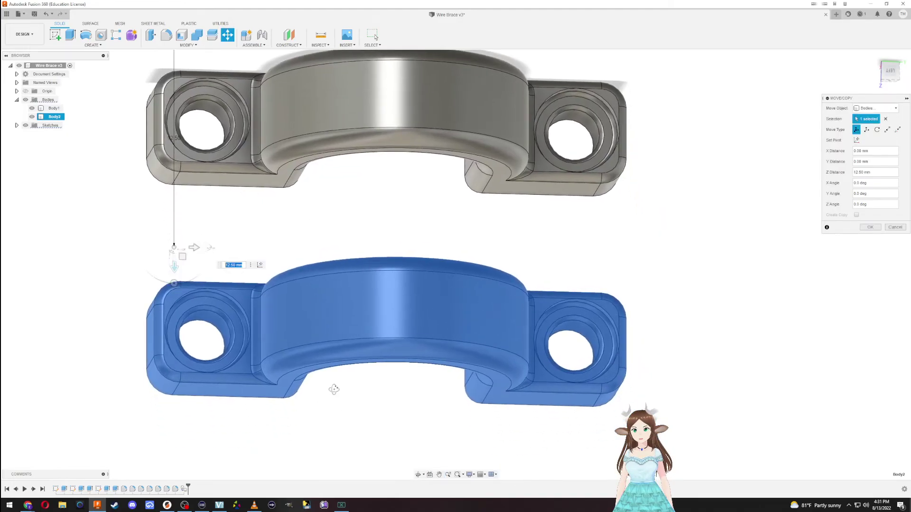
middle_click_drag(335, 394, 321, 357, "shift")
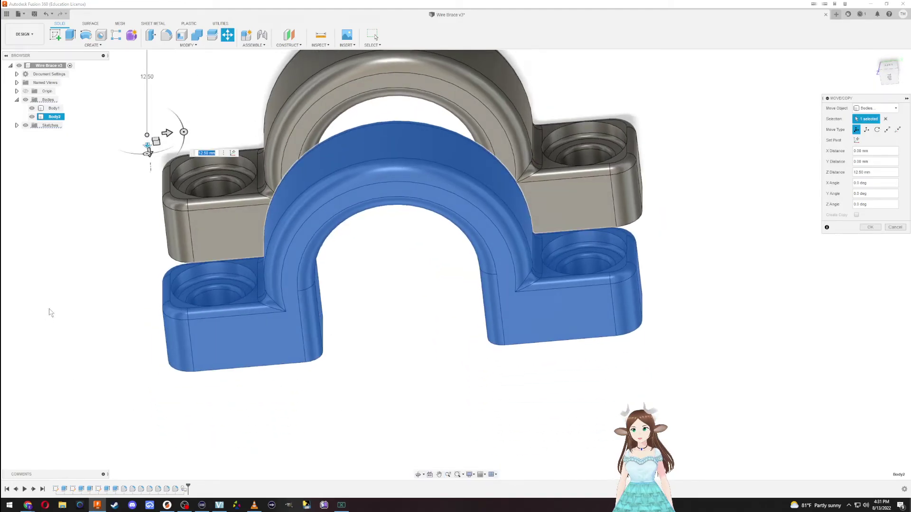
key("Return")
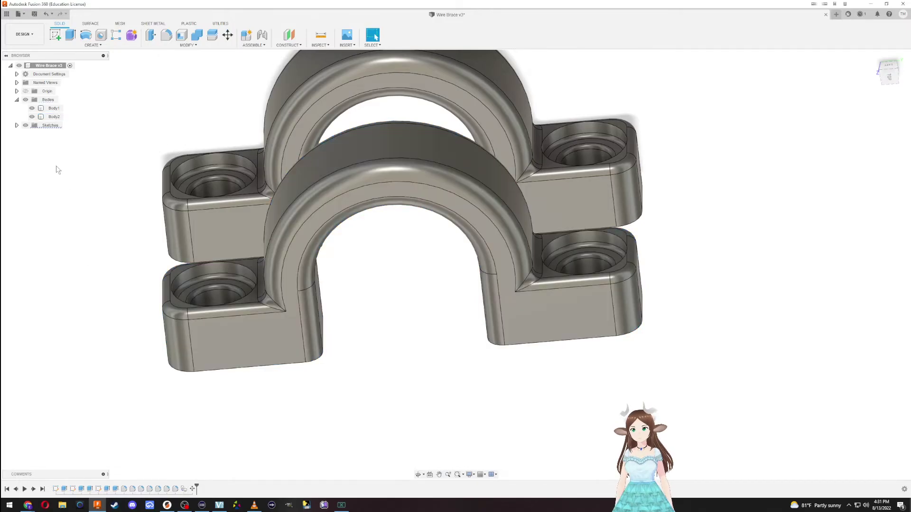
Step: Remove the offset copy of the brace body
left_click(232, 328)
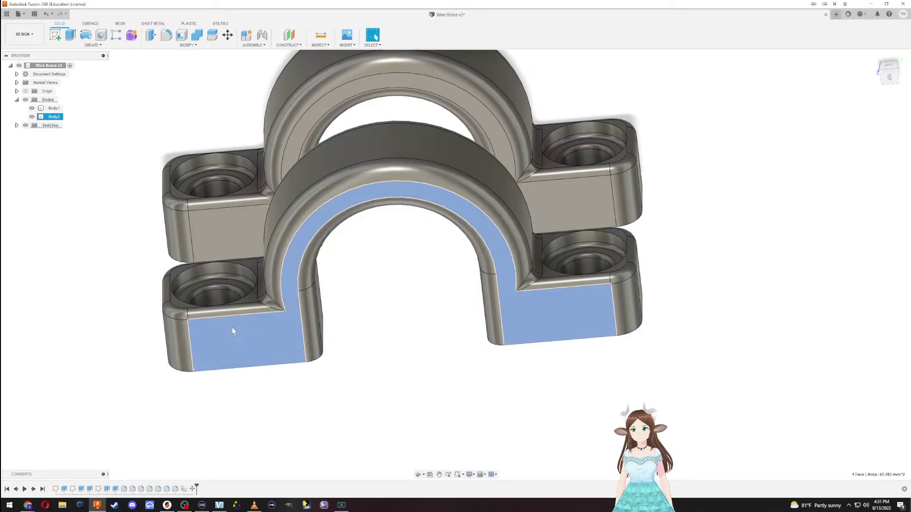
key("Escape")
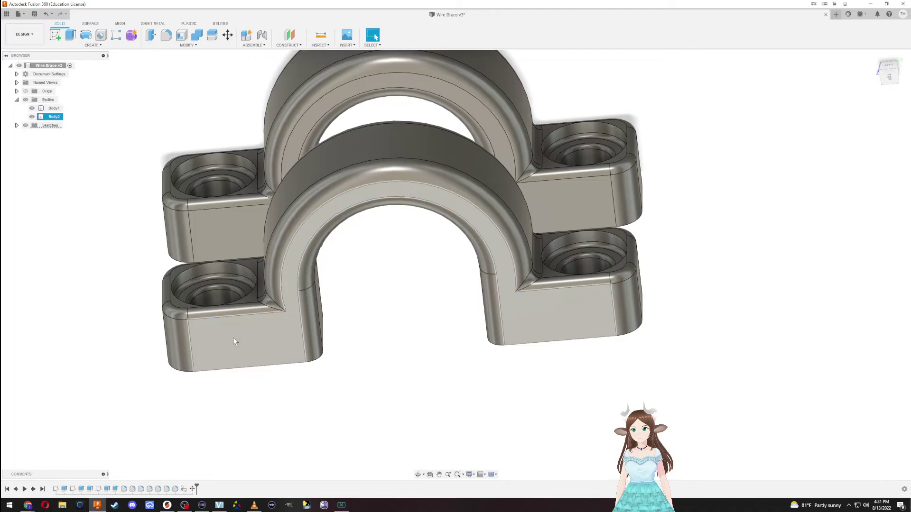
middle_click_drag(285, 365, 273, 389, "shift")
left_click(273, 389)
key("Delete")
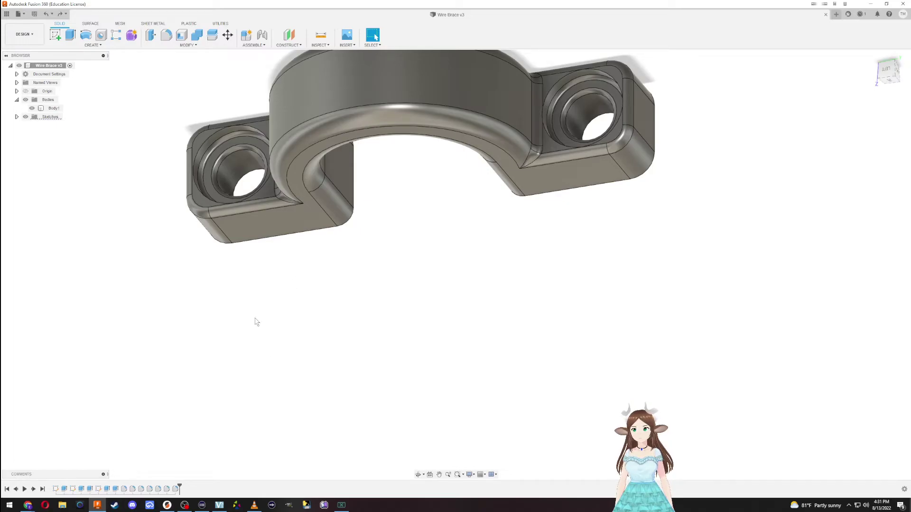
Step: Sketch a rectangle of about 3.5 by 7.2 mm over one mounting tab on the brace's flat side face, starting at the arch-tab corner
middle_click_drag(352, 294, 364, 269, "shift")
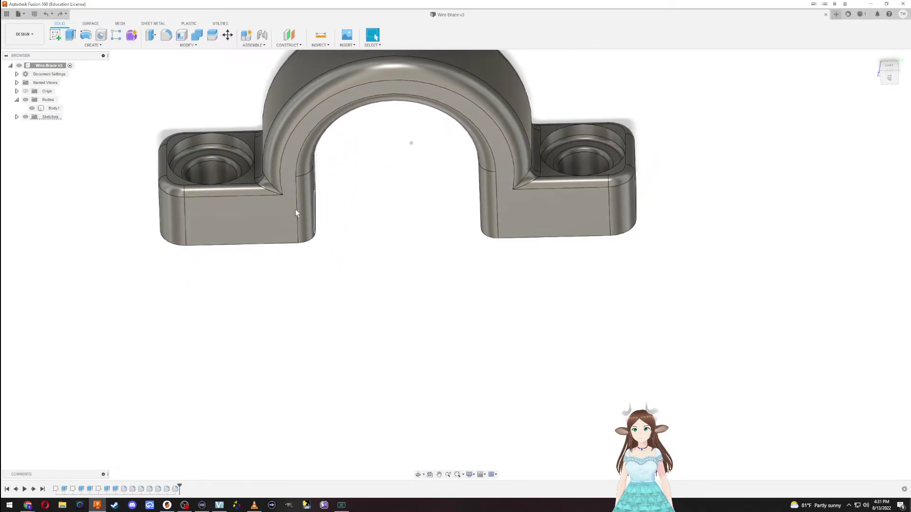
middle_click_drag(287, 220, 354, 288)
left_click_drag(354, 289, 385, 325)
key("Escape")
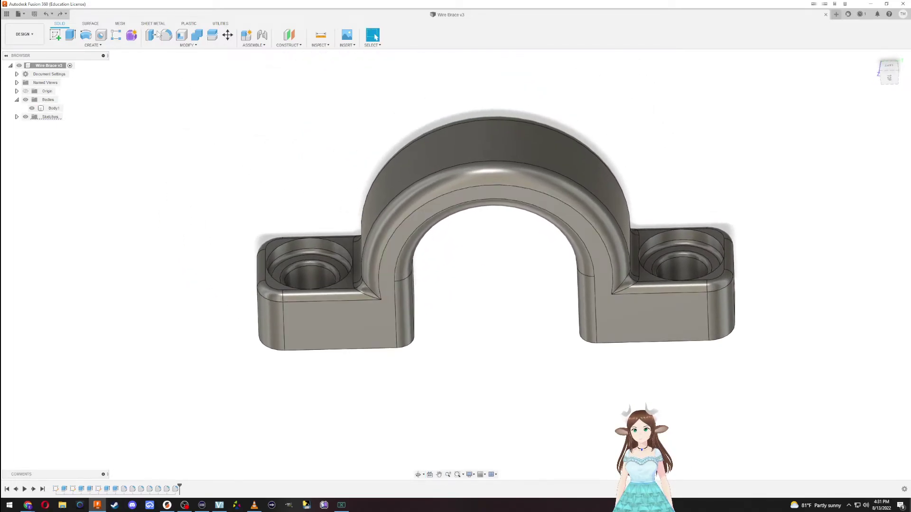
left_click(60, 31)
left_click(317, 308)
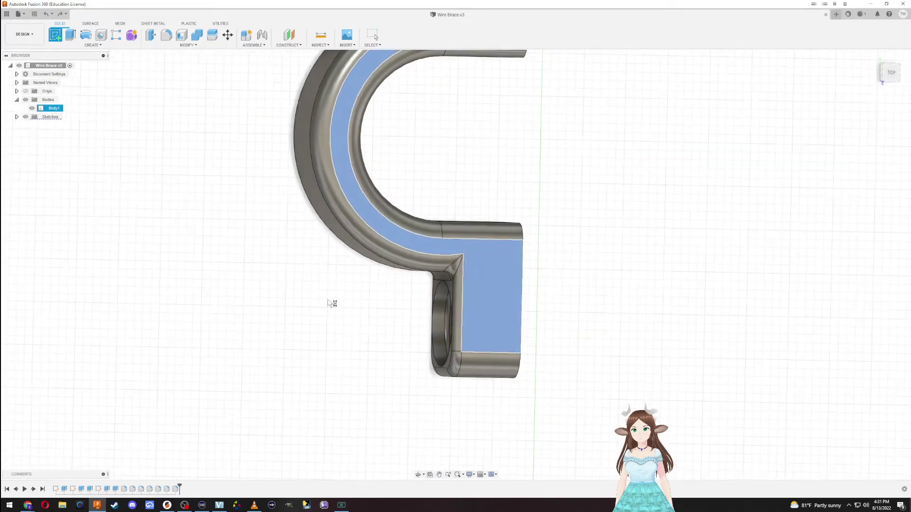
middle_click_drag(441, 207, 367, 259)
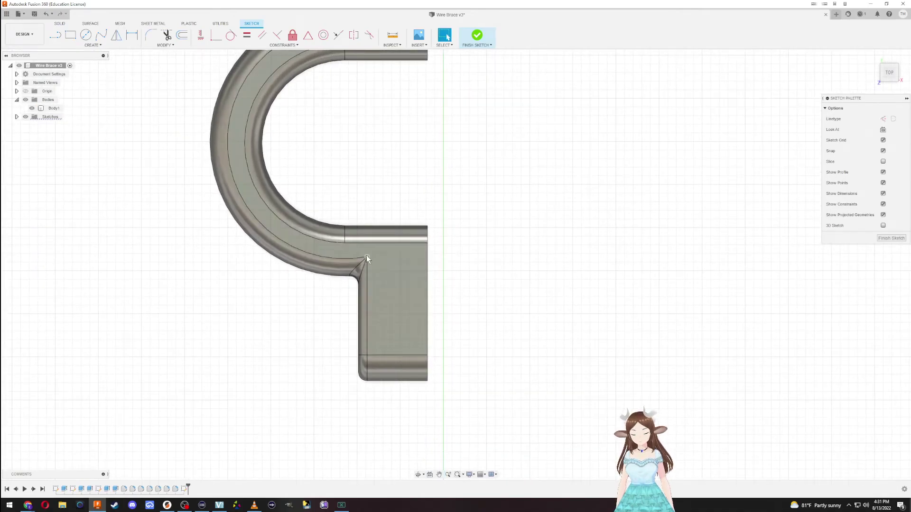
key("r")
left_click(366, 257)
key("Tab")
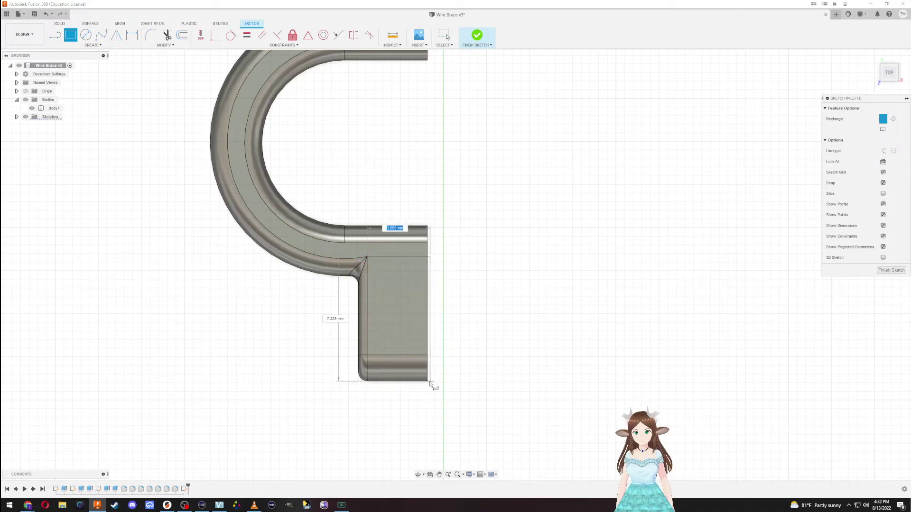
left_click(426, 384)
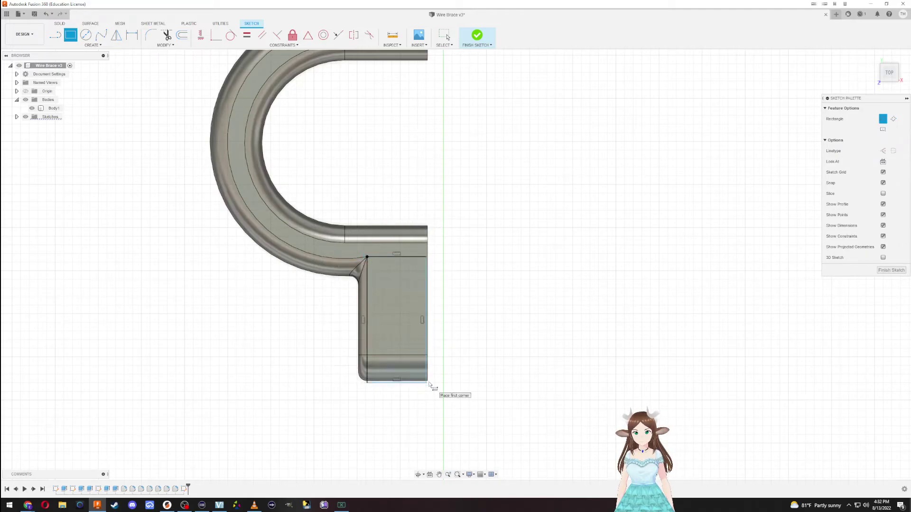
Step: Add two larger rectangles over the mounting tab, from the arch-tab corner and the fillet's outer corner to beyond the tab, and finish the sketch
scroll(429, 384, "down", 2)
scroll(409, 333, "up", 5)
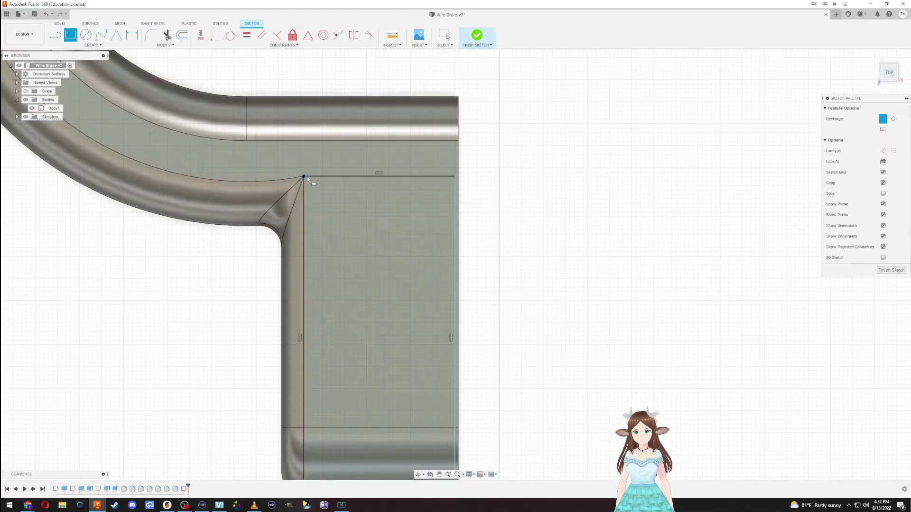
left_click(303, 177)
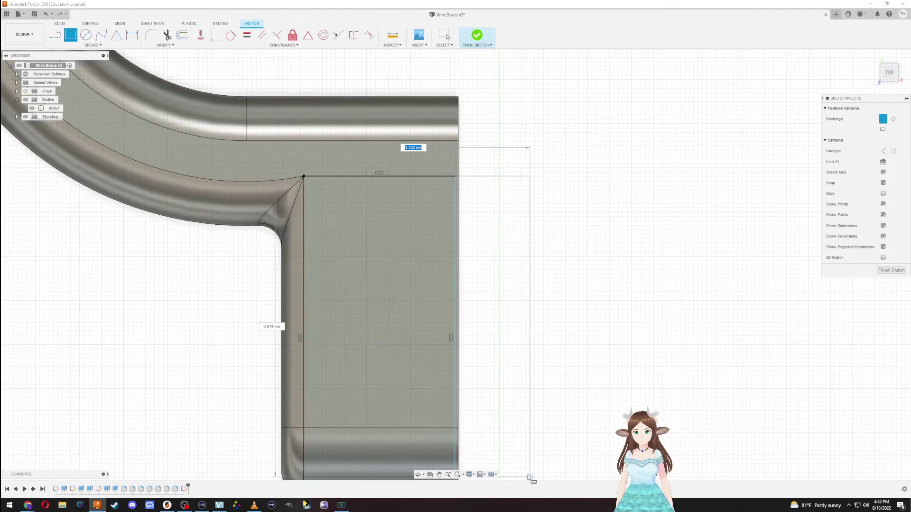
scroll(522, 465, "up", 3)
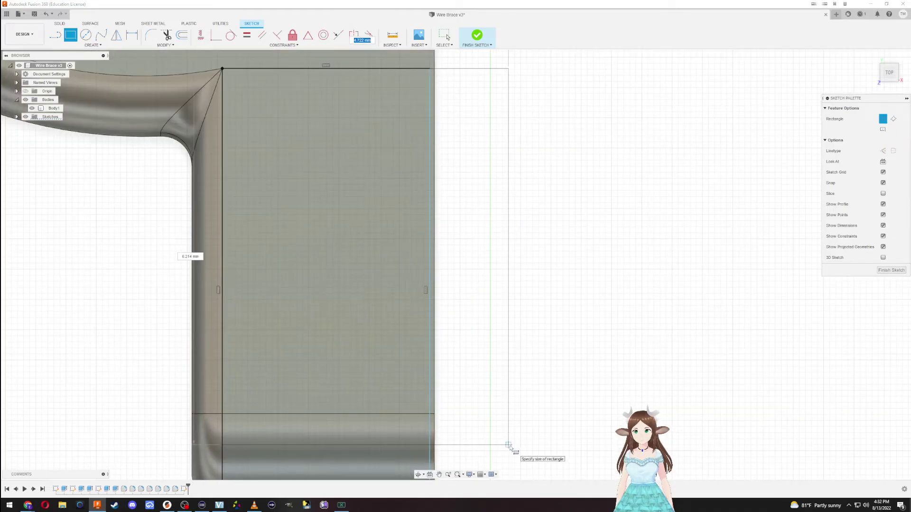
scroll(509, 446, "down", 2)
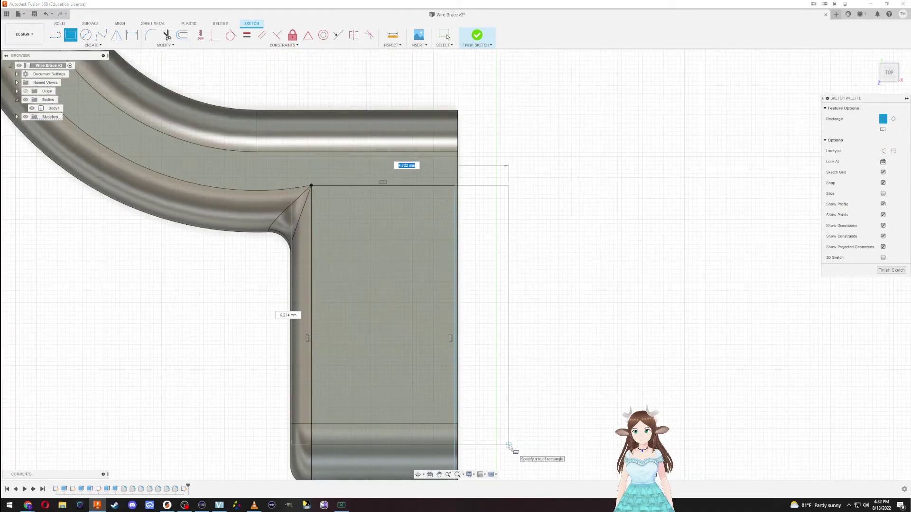
middle_click_drag(509, 446, 505, 369)
left_click(521, 443)
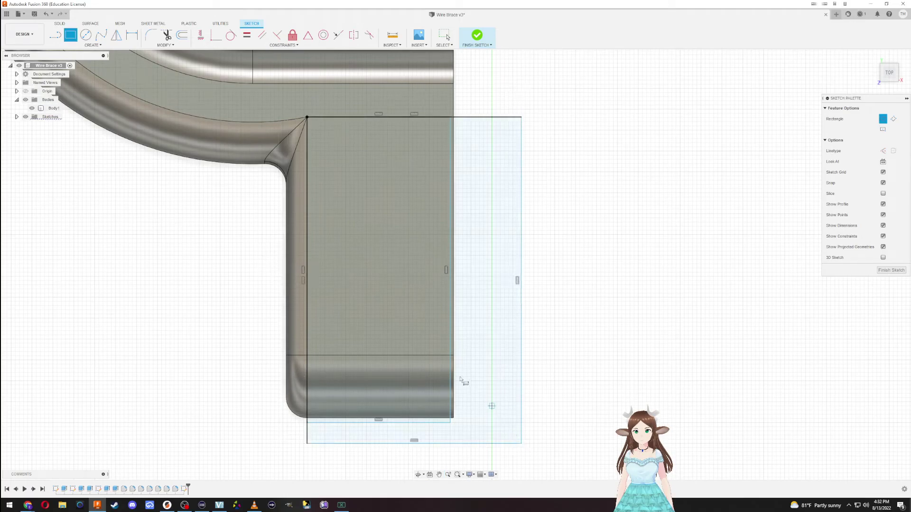
left_click(265, 162)
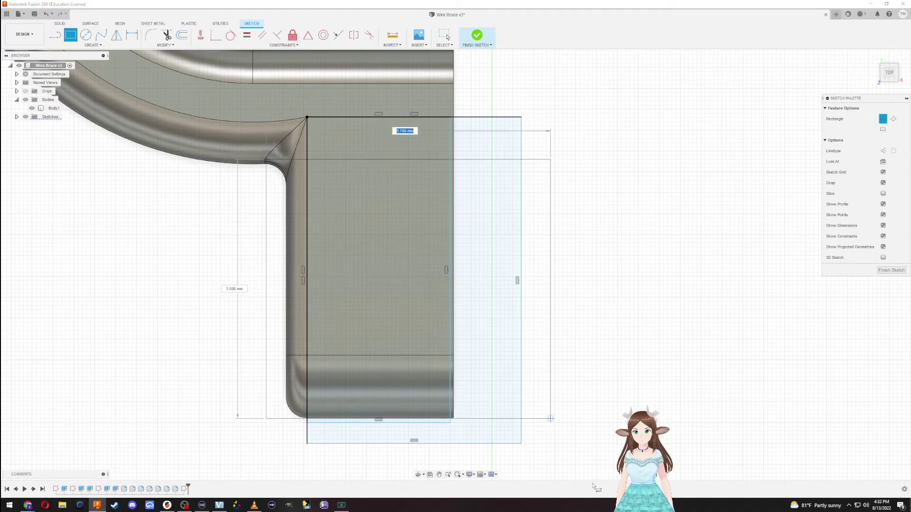
left_click(521, 443)
left_click(876, 271)
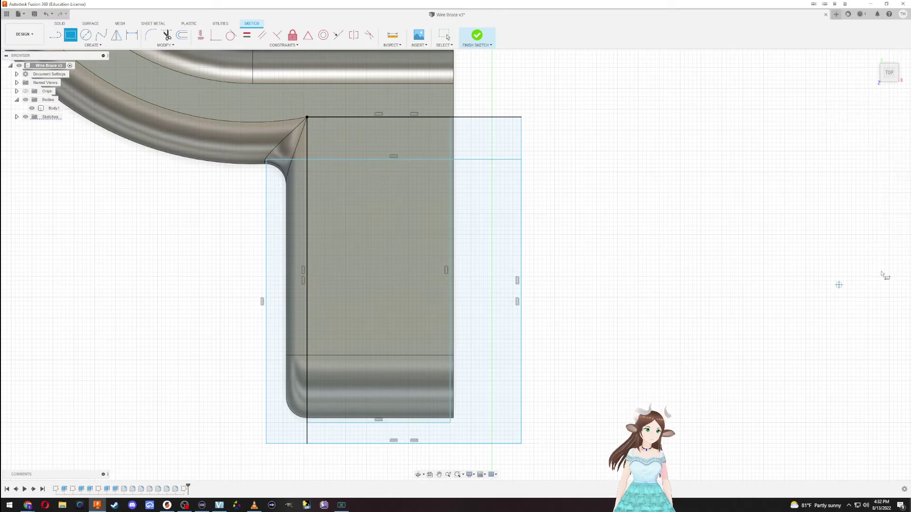
Step: Try to cut away the mounting tab by extruding the overlapping rectangle profiles down through it, and undo the extrusion
mouse_move(612, 272)
middle_mouse_down("shift")
mouse_move(599, 235)
mouse_move(585, 261)
mouse_move(691, 323)
middle_mouse_up("shift")
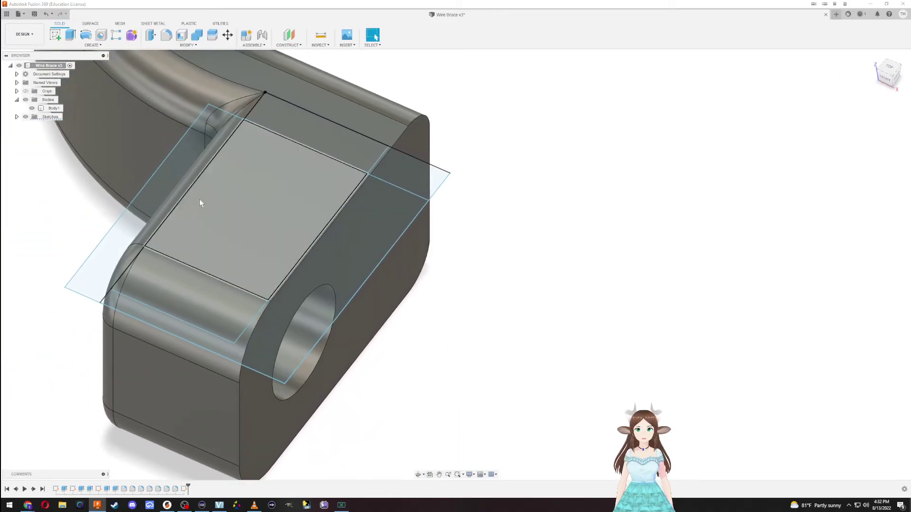
left_click(194, 190)
key("e")
left_click(184, 192)
left_click(181, 290)
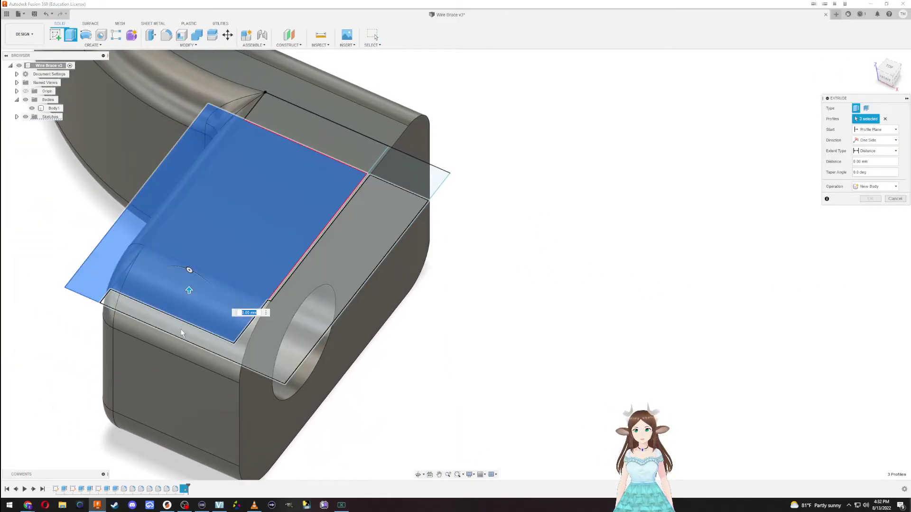
left_click(180, 332)
left_click(351, 142)
left_click(407, 178)
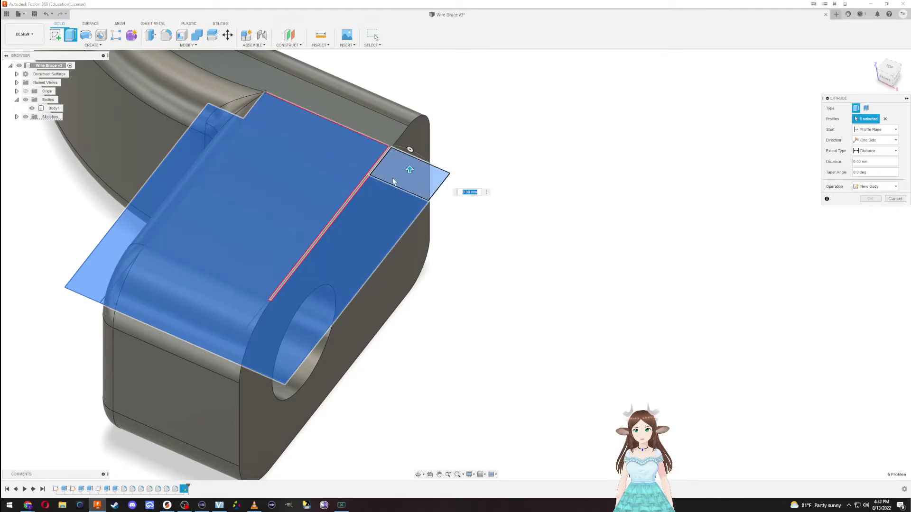
left_click_drag(409, 171, 437, 412)
key("Return")
mouse_move(437, 408)
middle_mouse_down("shift")
mouse_move(342, 271)
mouse_move(335, 279)
middle_mouse_up("shift")
key("ctrl+z")
middle_click_drag(359, 371, 220, 336)
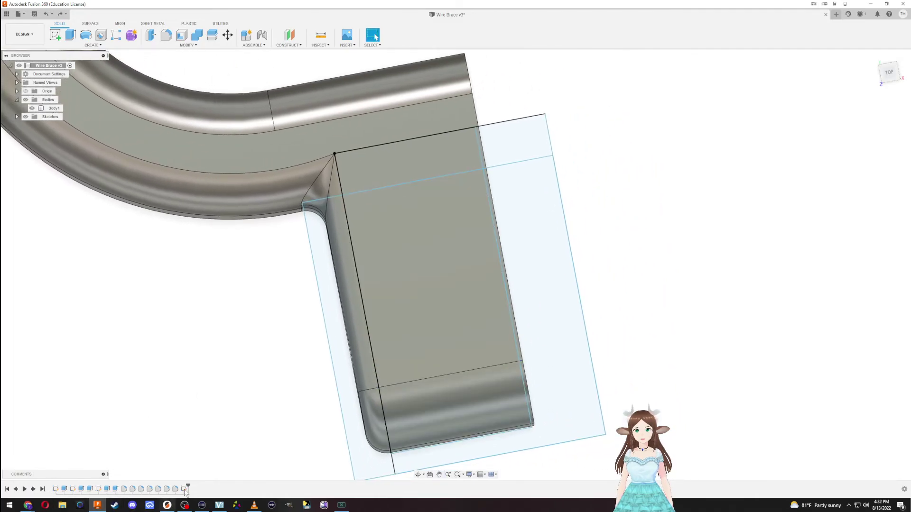
scroll(168, 449, "up", 2)
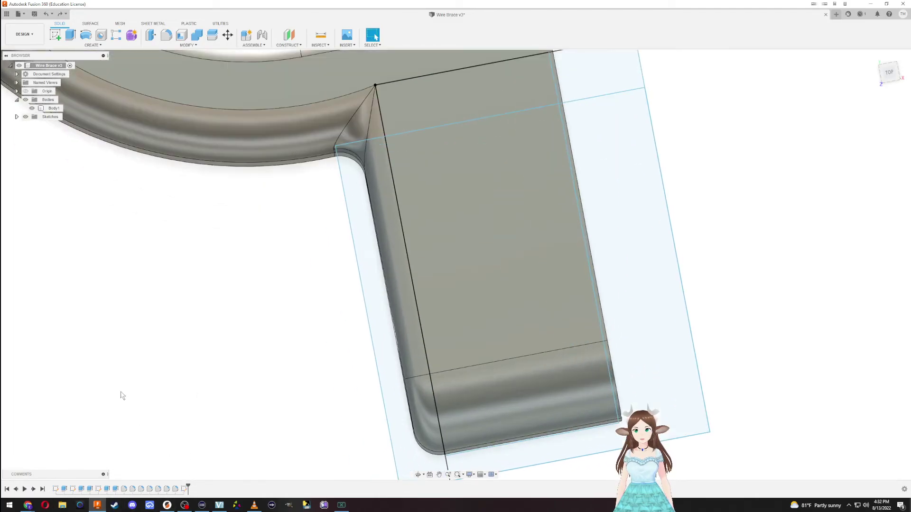
double_click(65, 489)
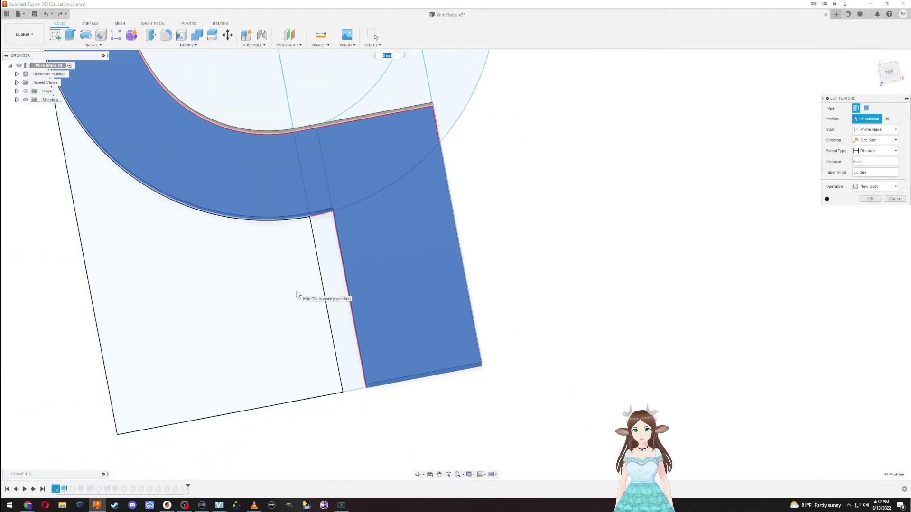
scroll(299, 285, "down", 5)
scroll(315, 311, "up", 1)
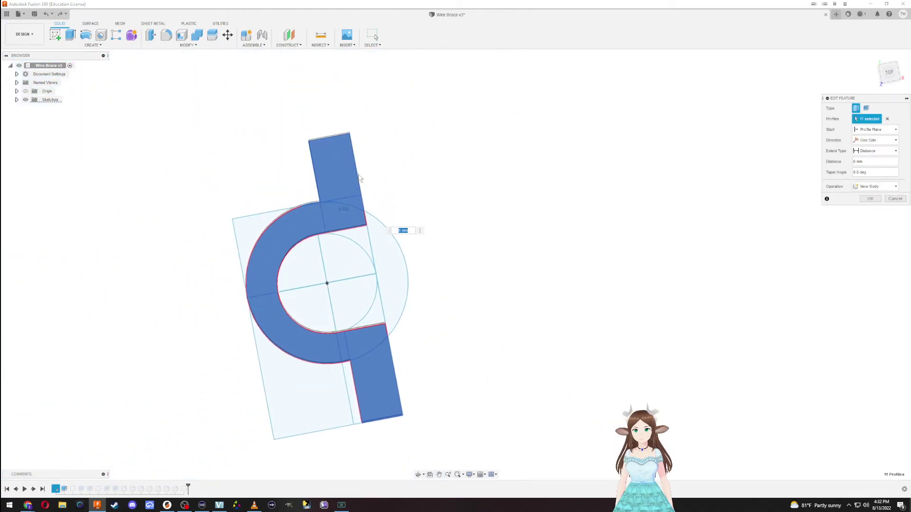
key("Return")
Step: Undo the rectangle sketch drawn over the mounting tab
scroll(317, 224, "up", 2)
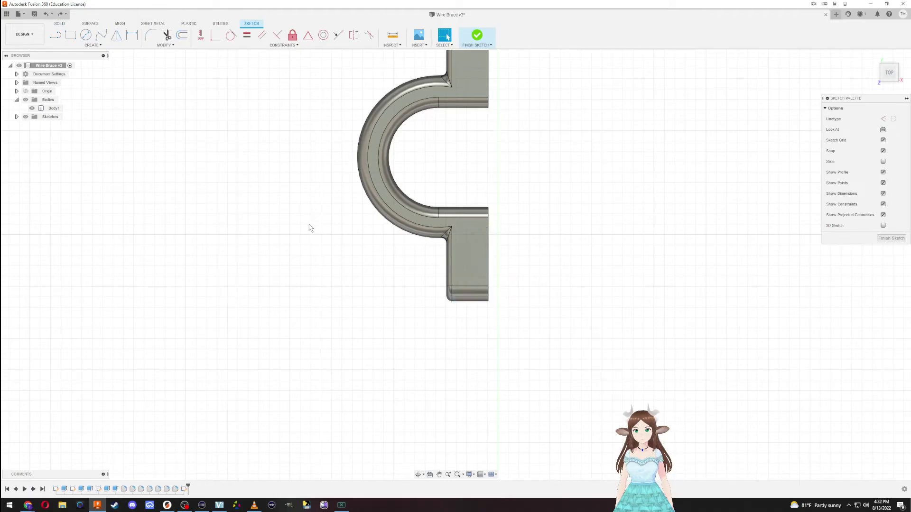
key("ctrl+z")
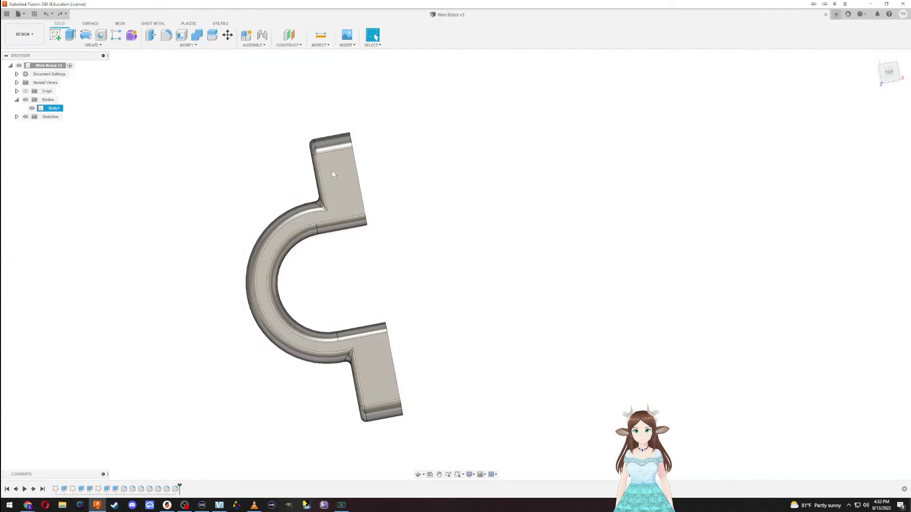
Step: Edit the base extrusion to exclude one mounting tab's profile and the two thin sliver profiles along the arch's outer edge
double_click(64, 488)
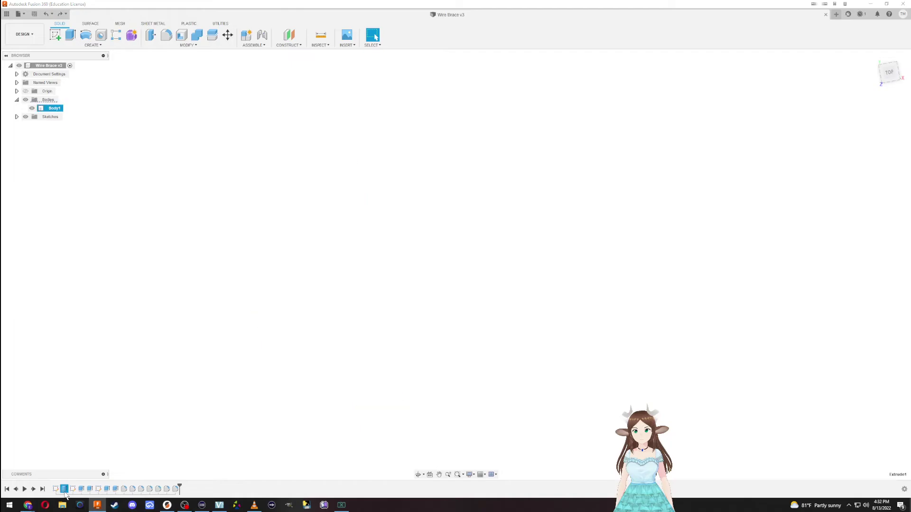
left_click(336, 183)
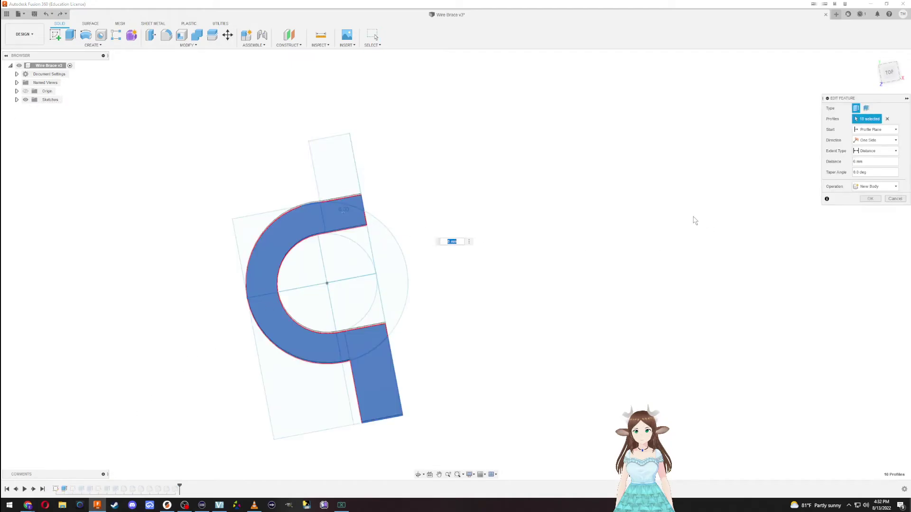
scroll(320, 204, "up", 10)
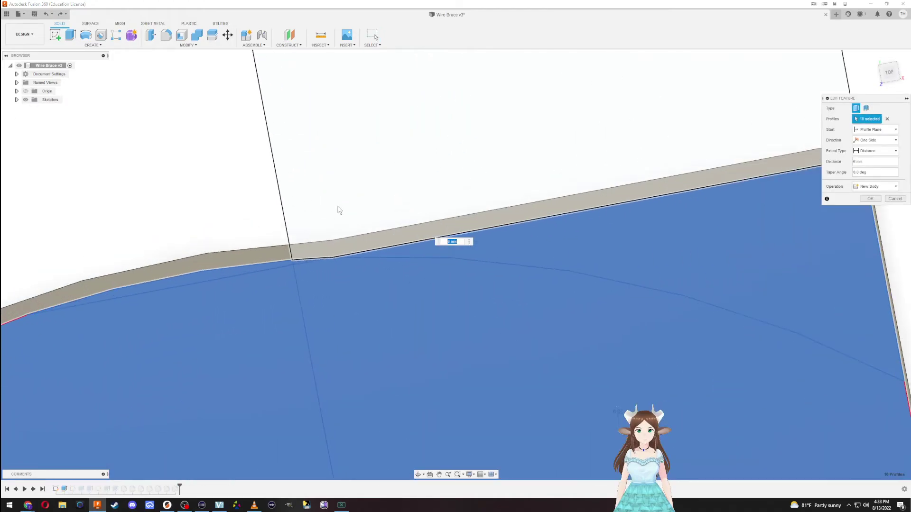
middle_click_drag(410, 242, 391, 228, "shift")
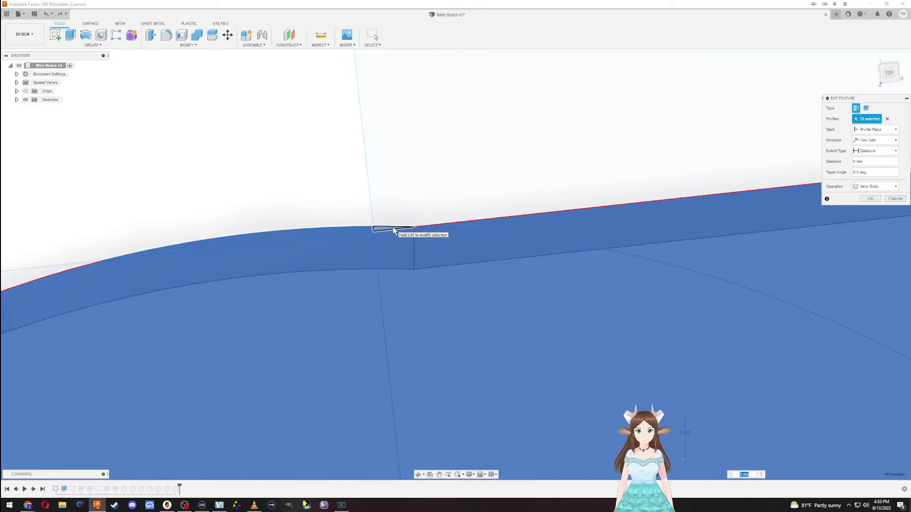
left_click(393, 231)
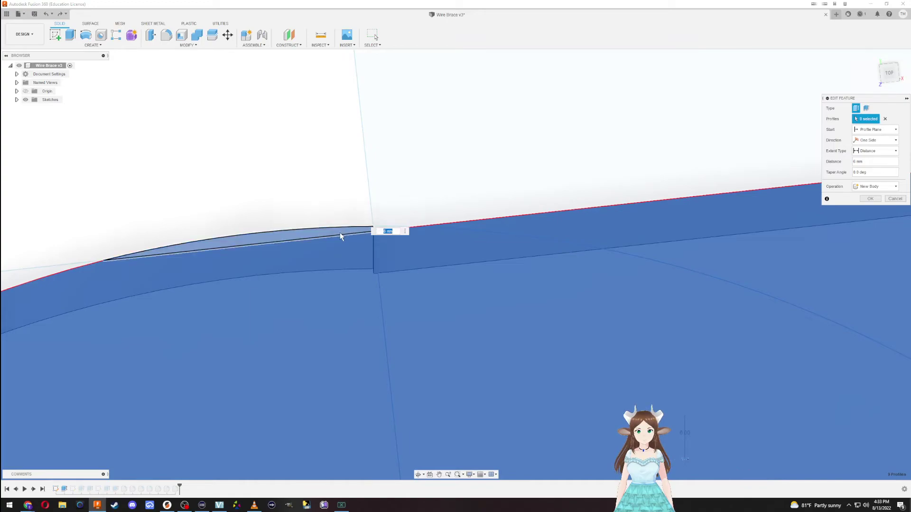
left_click(339, 235)
scroll(337, 232, "down", 10)
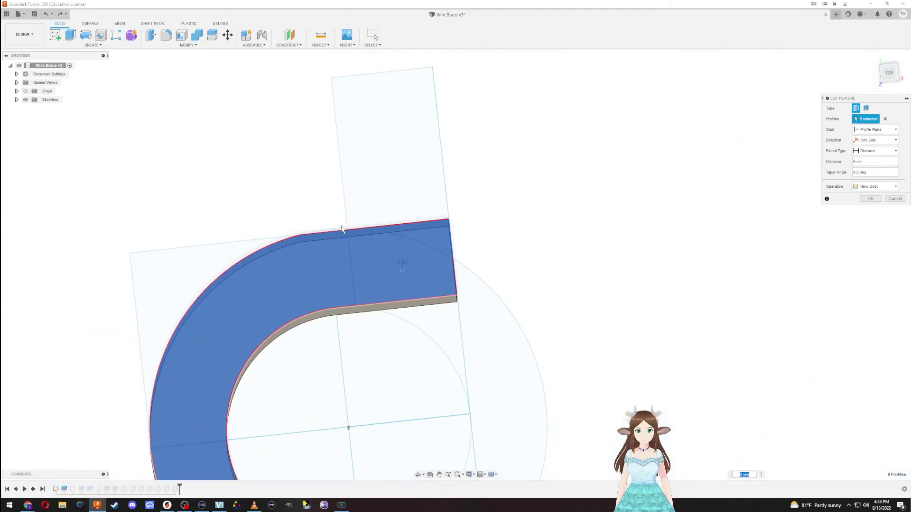
middle_click_drag(303, 287, 313, 380, "shift")
key("Return")
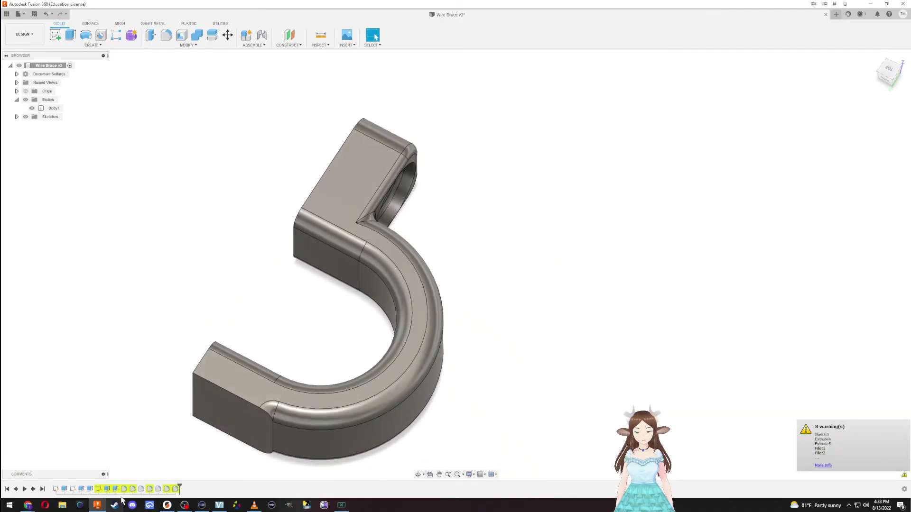
Step: Delete the removed tab's hole sketch Sketch3, its dependent cuts and the fillets that follow, keeping only the inner arch fillet
key("Delete")
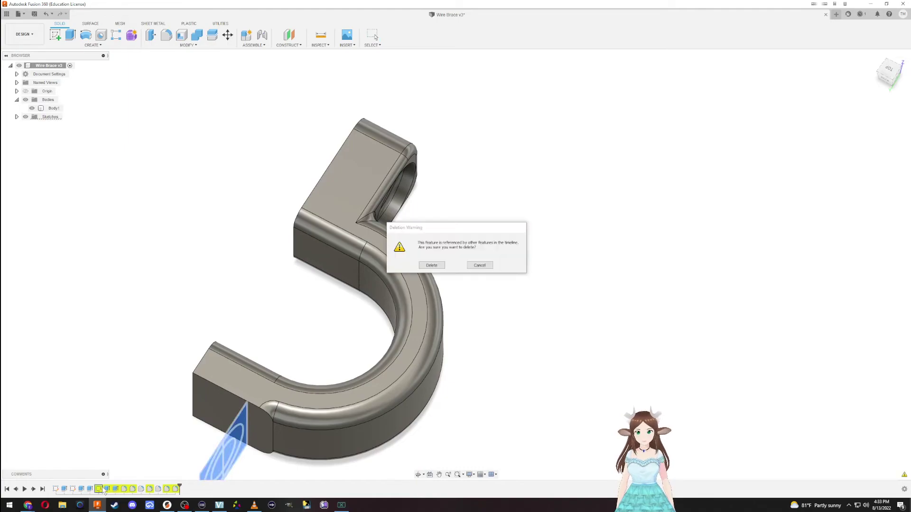
left_click(443, 266)
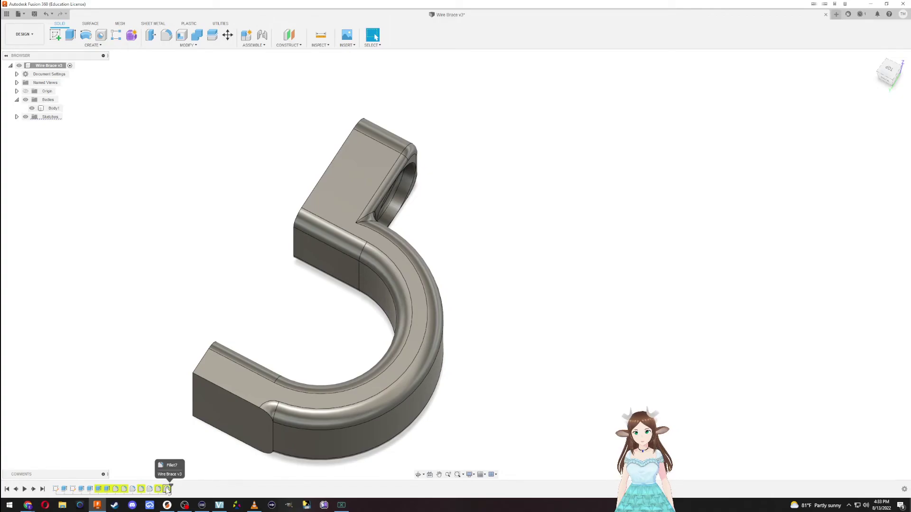
left_click_drag(161, 490, 123, 490)
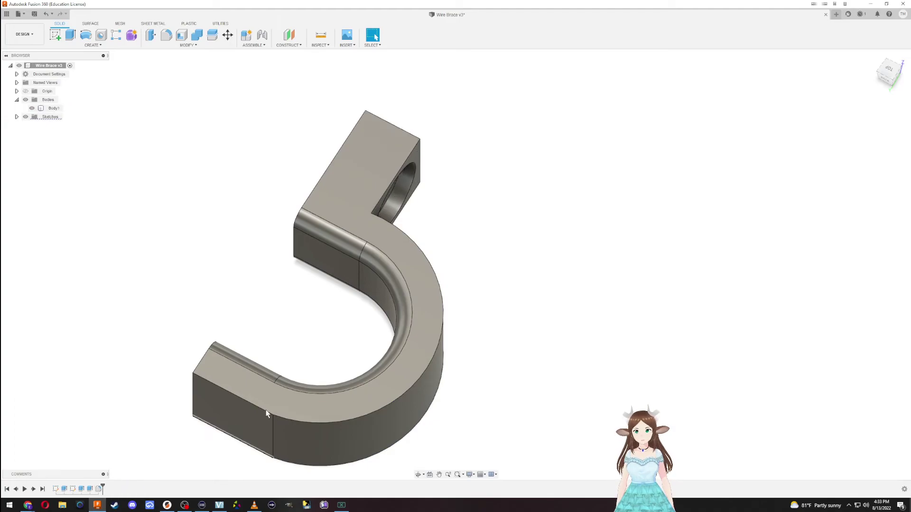
Step: Try a 0.2 mm fillet on the outer vertical edge where the arch meets the tabless straight leg
middle_click_drag(479, 368, 282, 236, "shift")
key("f")
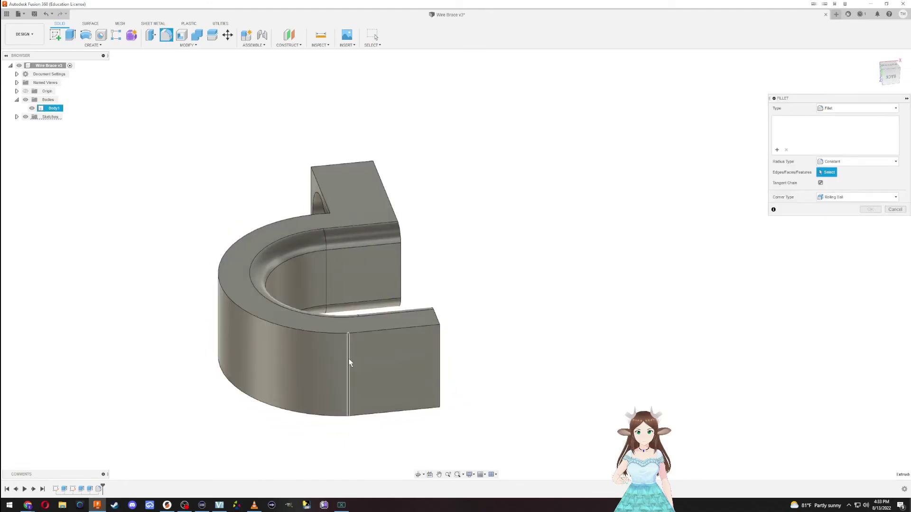
left_click(348, 359)
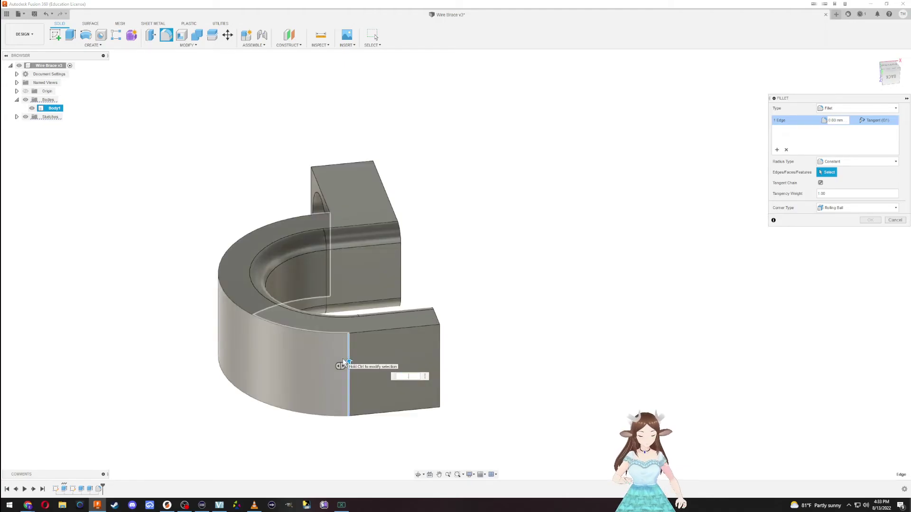
type("2")
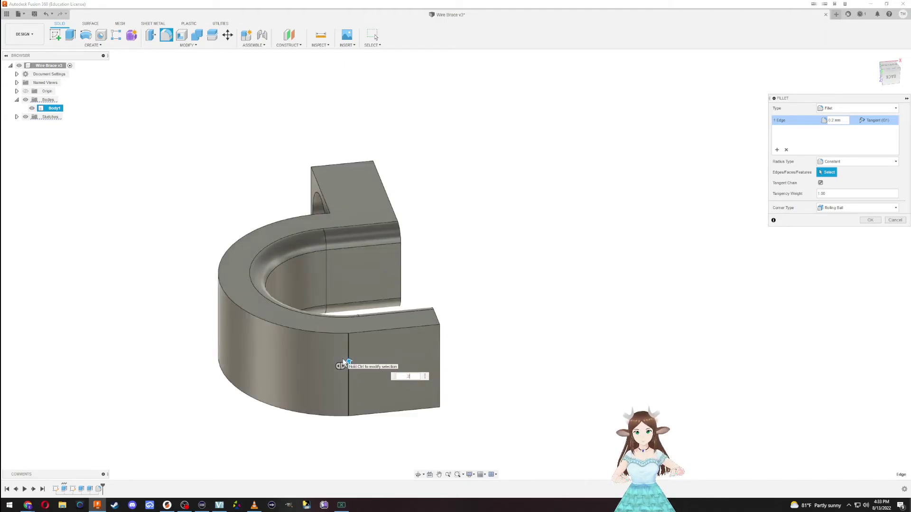
key("Return")
Step: Fillet the outer edges of the arch and its tabless straight leg on both flat faces with a 1 mm radius
middle_click_drag(183, 148, 218, 223, "shift")
key("f")
left_click(308, 234)
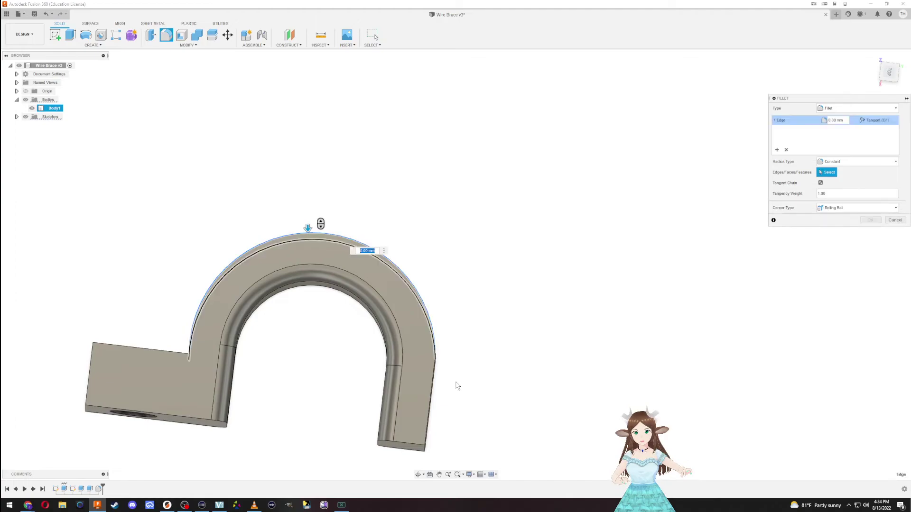
left_click(433, 403)
middle_click_drag(500, 381, 267, 266, "shift")
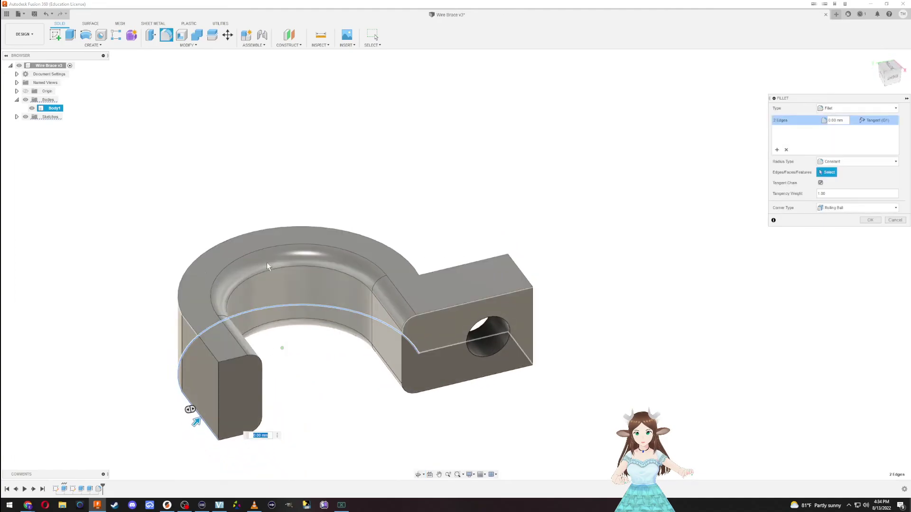
left_click(201, 332)
middle_click_drag(184, 334, 381, 343)
left_click(381, 342)
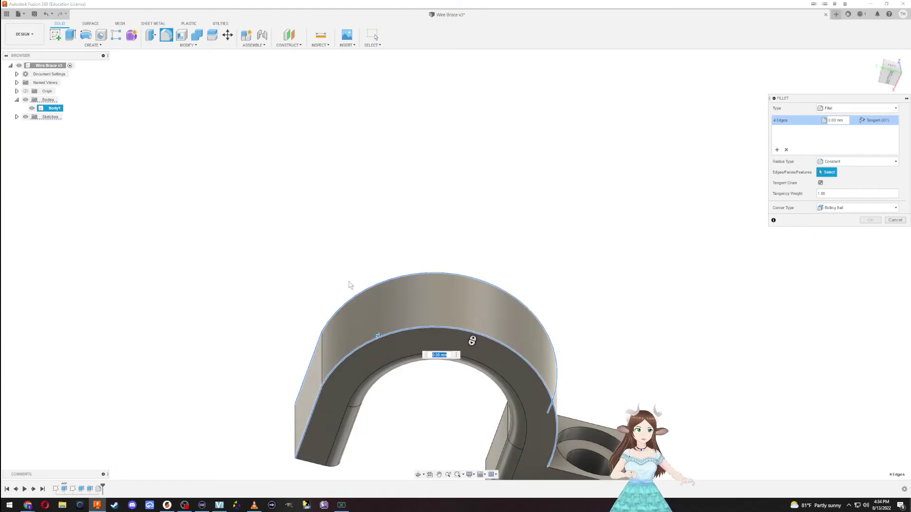
type("1")
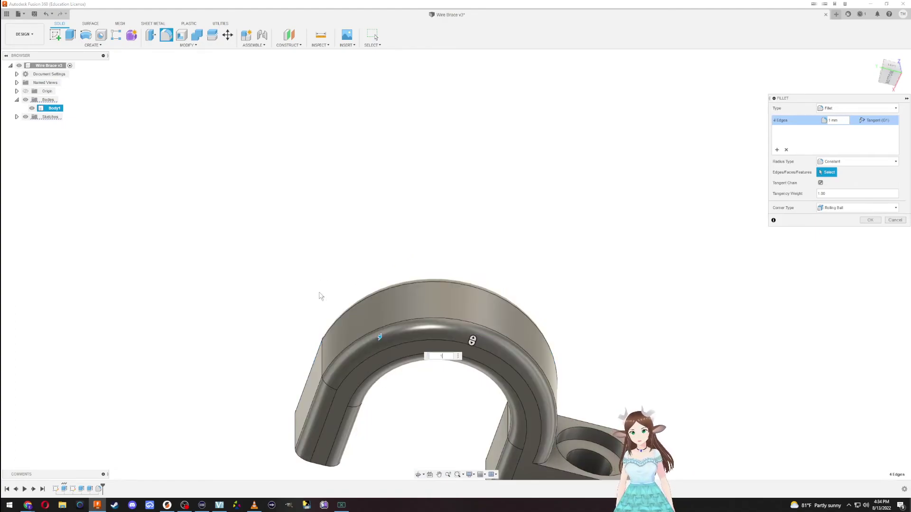
key("Return")
Step: Fillet the two short edges at the free end of the remaining mounting tab with a 1 mm radius
middle_click_drag(319, 315, 428, 376, "shift")
scroll(573, 334, "up", 3)
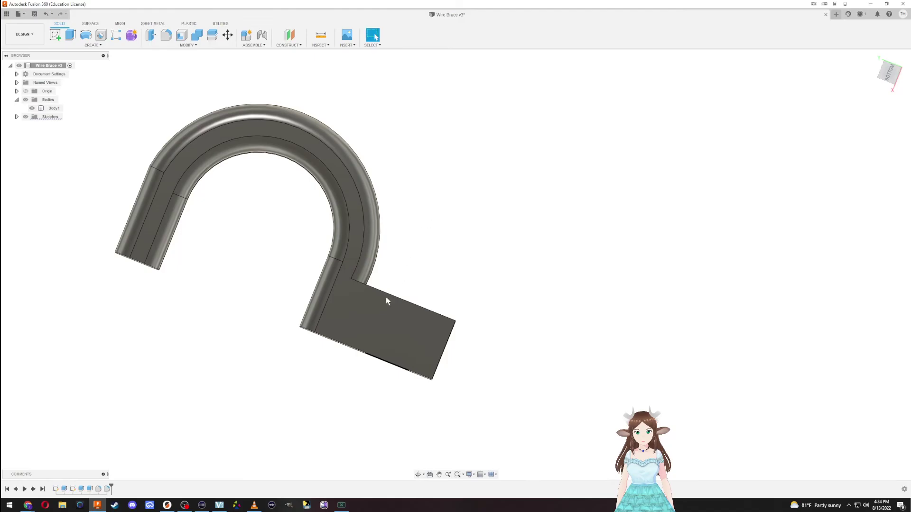
scroll(369, 317, "up", 3)
middle_click_drag(369, 316, 579, 363, "shift")
key("f")
left_click(584, 299)
middle_click_drag(571, 160, 517, 133, "shift")
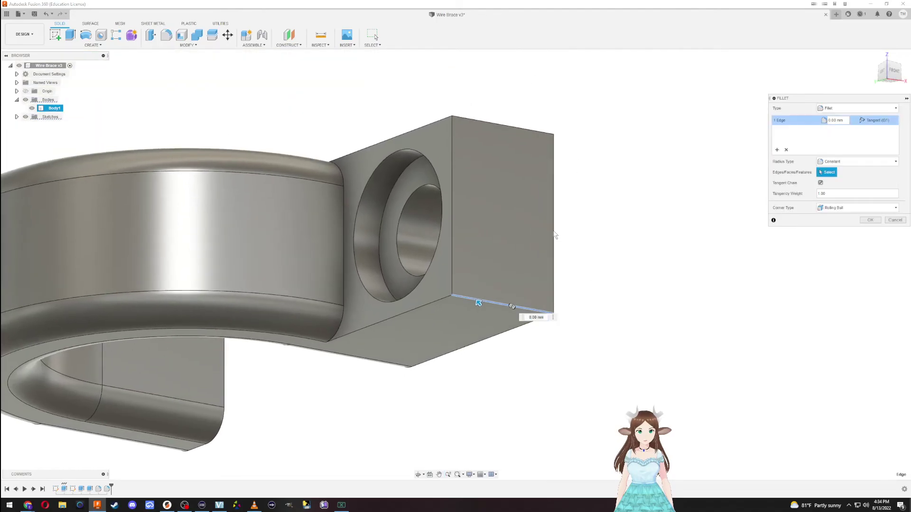
left_click(516, 128)
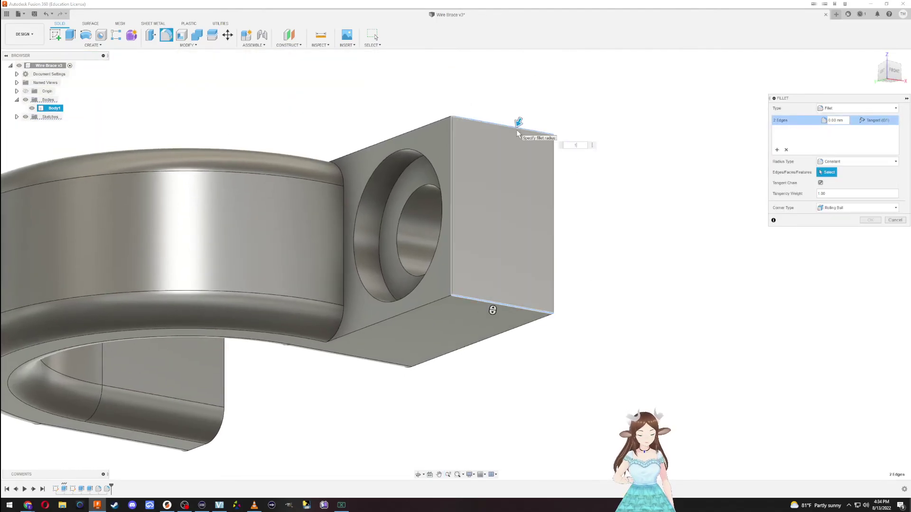
type("15")
key("BackSpace")
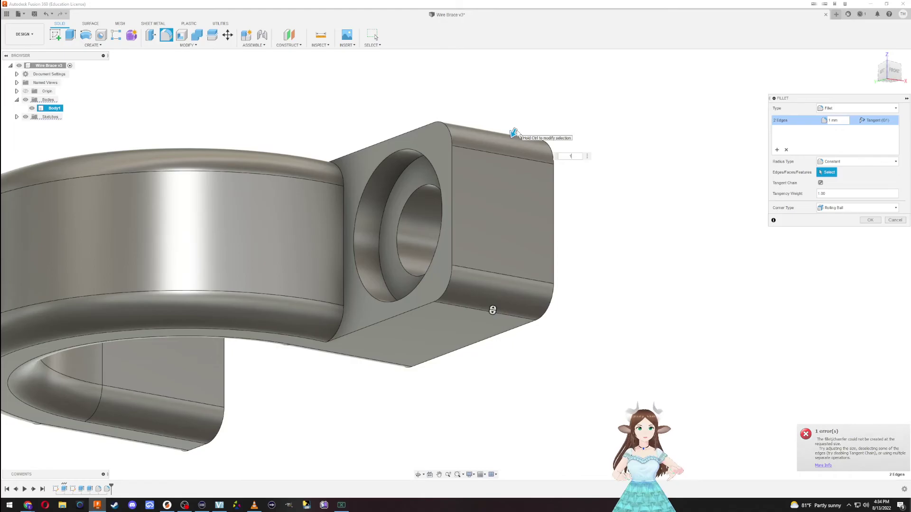
key("Return")
Step: Fillet the outer contour of the mounting tab's counterbored face, following its rounded corners
middle_click_drag(400, 192, 480, 218, "shift")
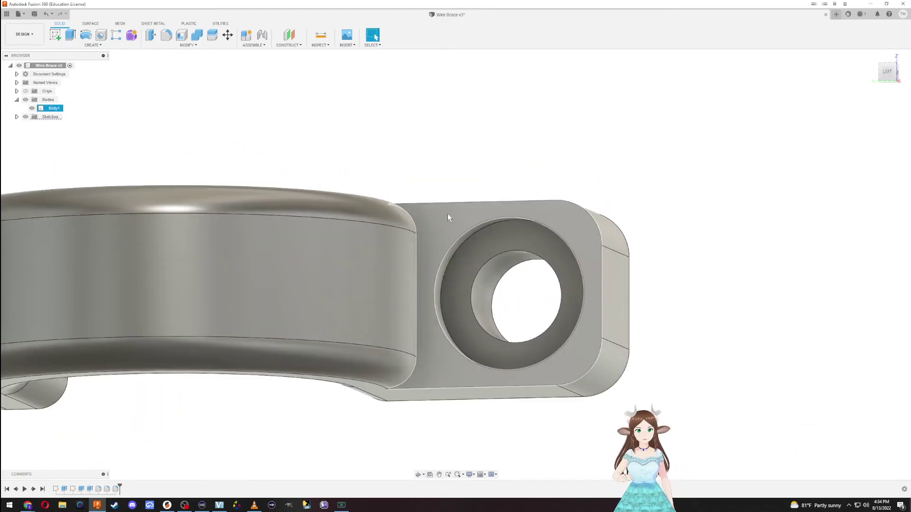
key("f")
left_click(475, 201)
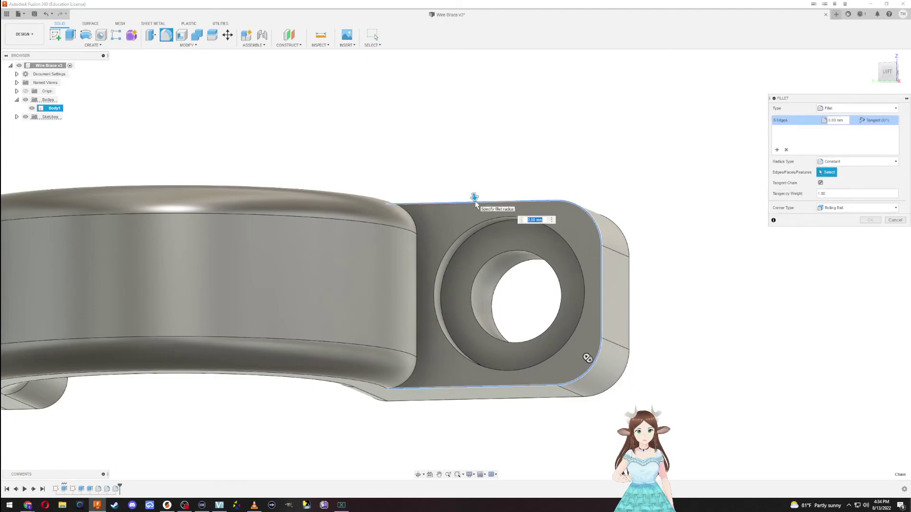
left_click(504, 219)
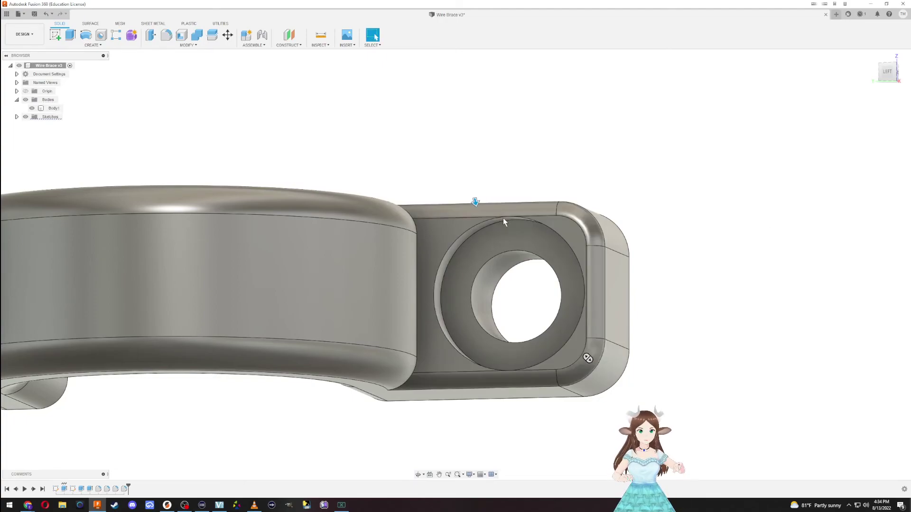
Step: Fillet the inside corner edge where the arch meets the mounting tab's counterbored face with a 0.5 mm radius
left_click(418, 302)
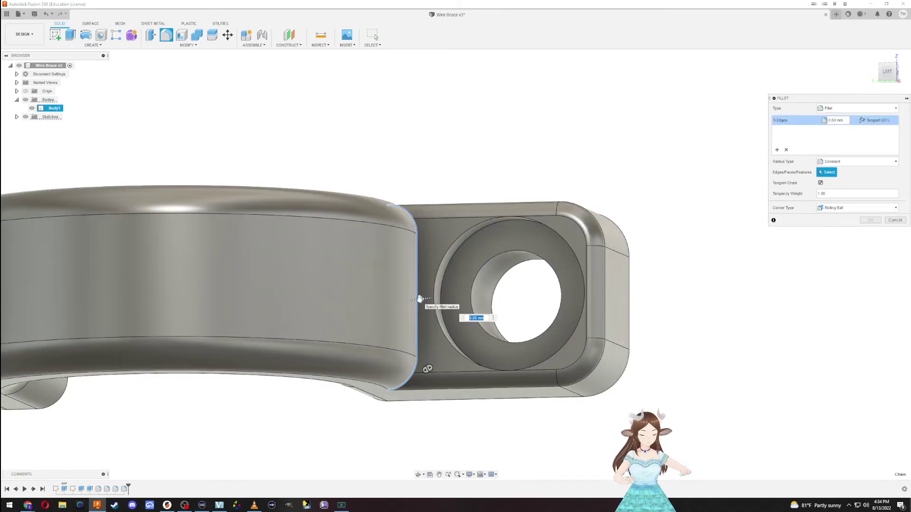
type("5")
key("Return")
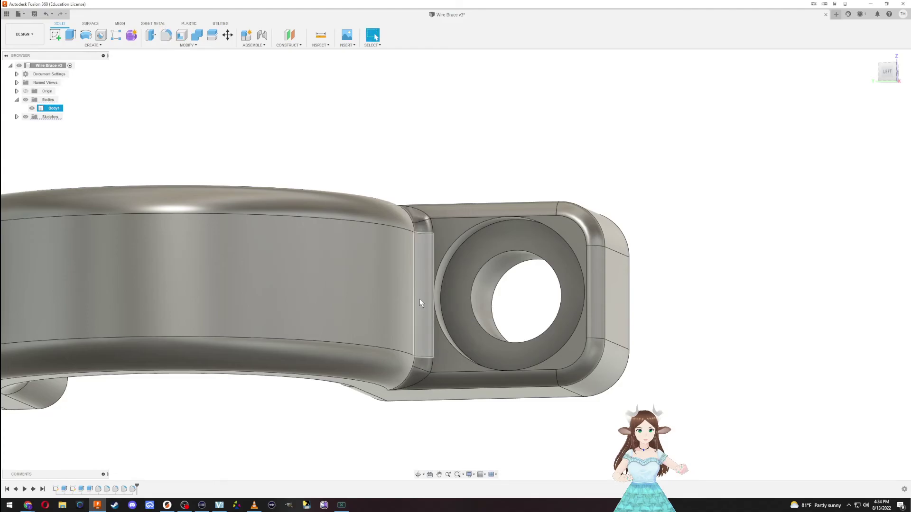
Step: Inspect the brace's open end and compare it with the single-tab clamp on the Thingiverse page in the browser, returning to Fusion 360
middle_click_drag(355, 320, 349, 178, "shift")
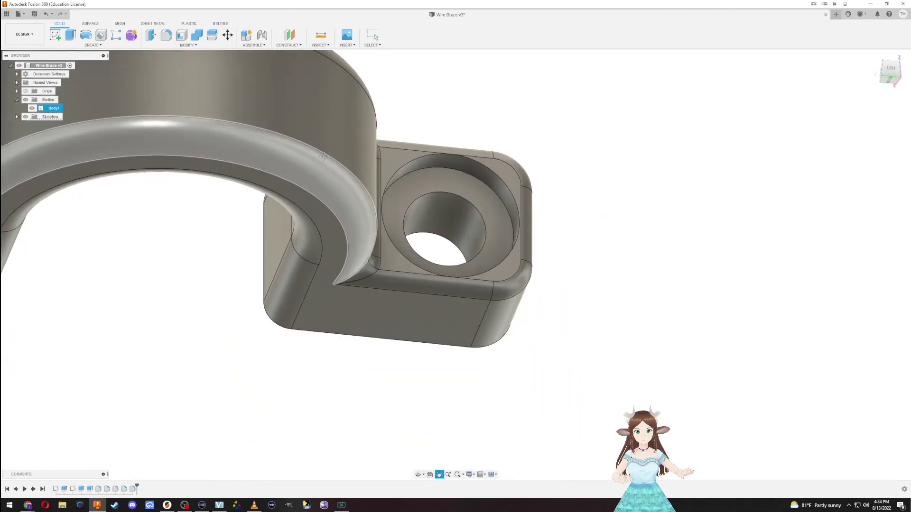
scroll(351, 187, "down", 6)
scroll(222, 257, "up", 1)
middle_click_drag(222, 260, 308, 325, "shift")
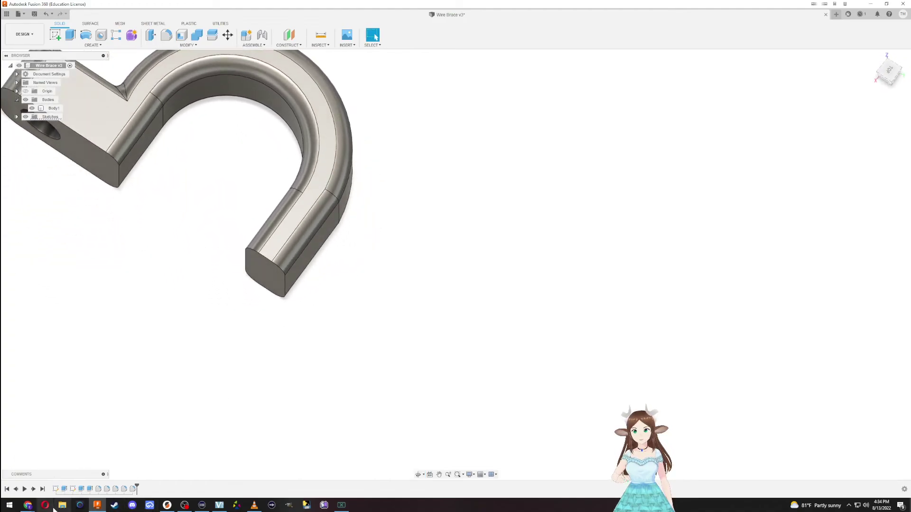
mouse_move(29, 505)
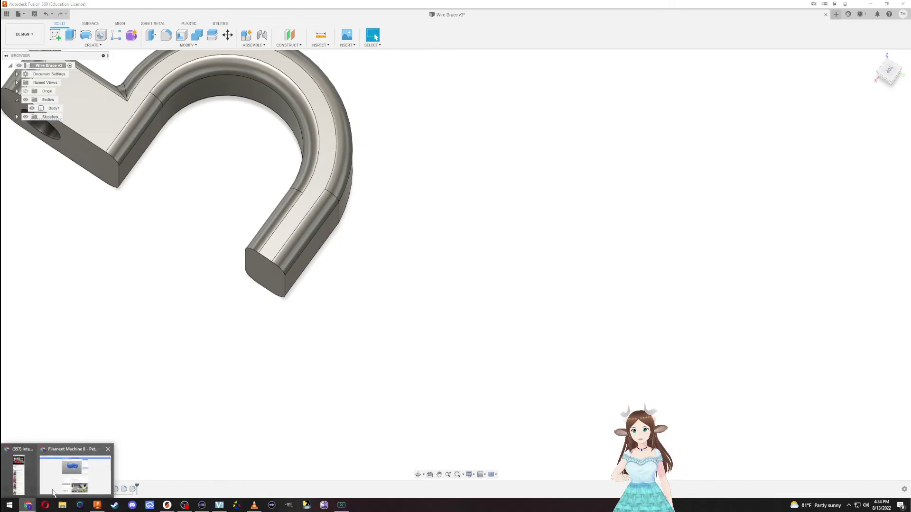
left_click(88, 474)
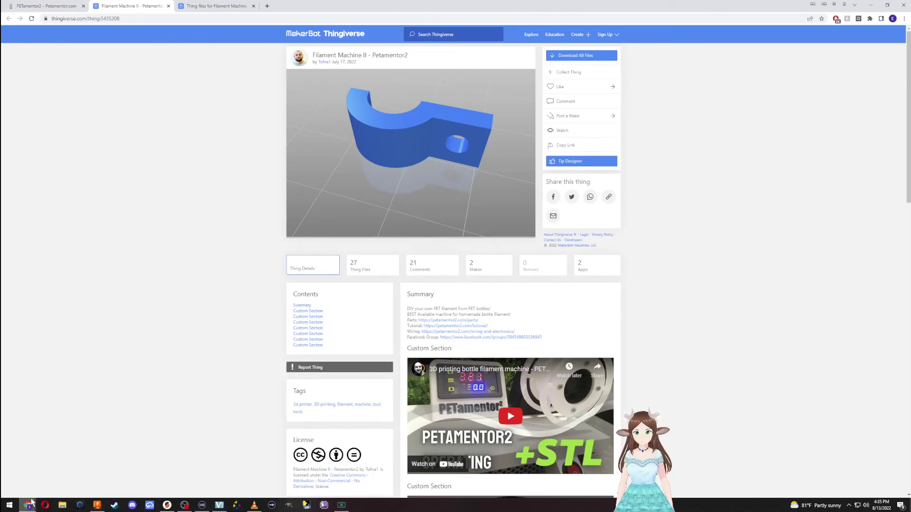
mouse_move(35, 505)
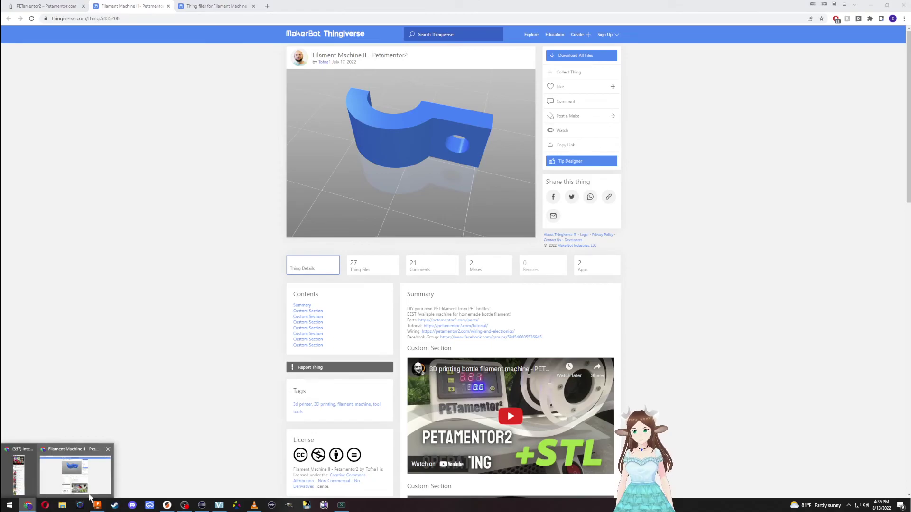
left_click(98, 509)
Step: Fillet the outer rim of the counterbore on the mounting tab with a 0.25 mm radius
middle_click_drag(265, 169, 351, 284)
middle_click_drag(342, 207, 348, 274, "shift")
middle_click_drag(338, 274, 304, 256, "shift")
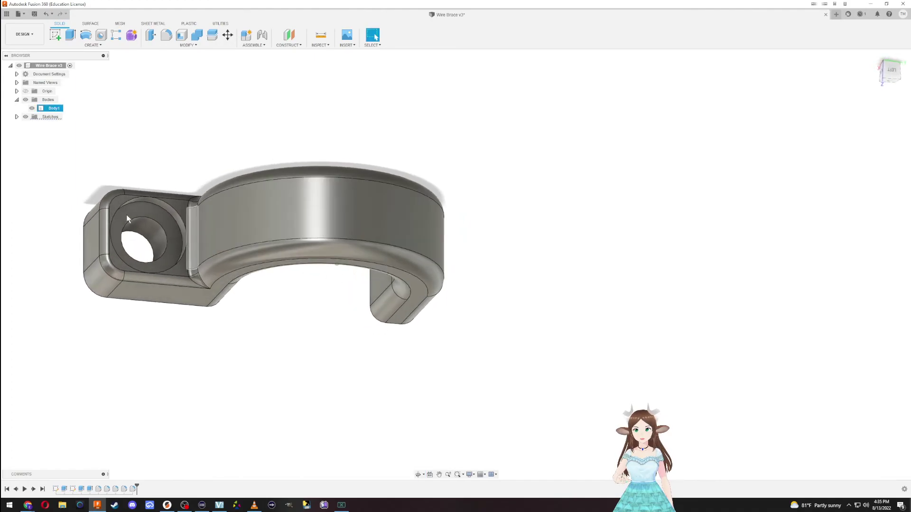
key("f")
left_click(168, 218)
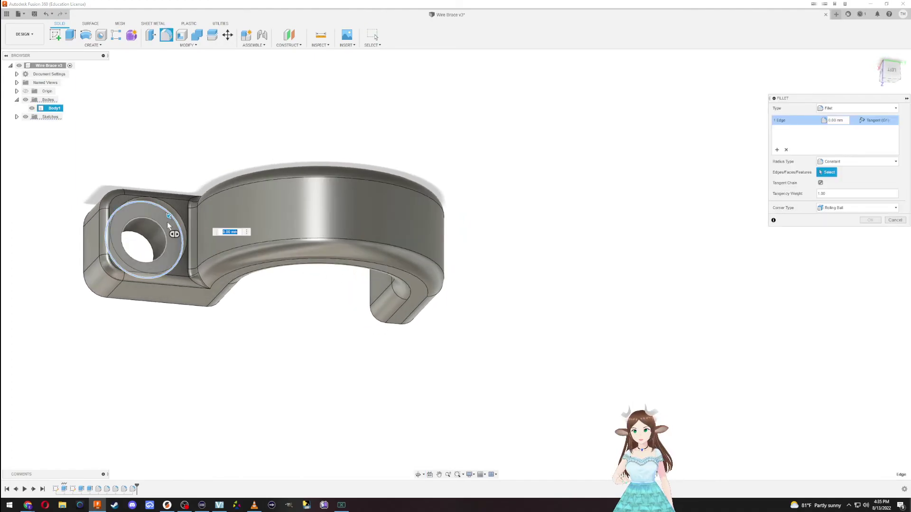
type("25")
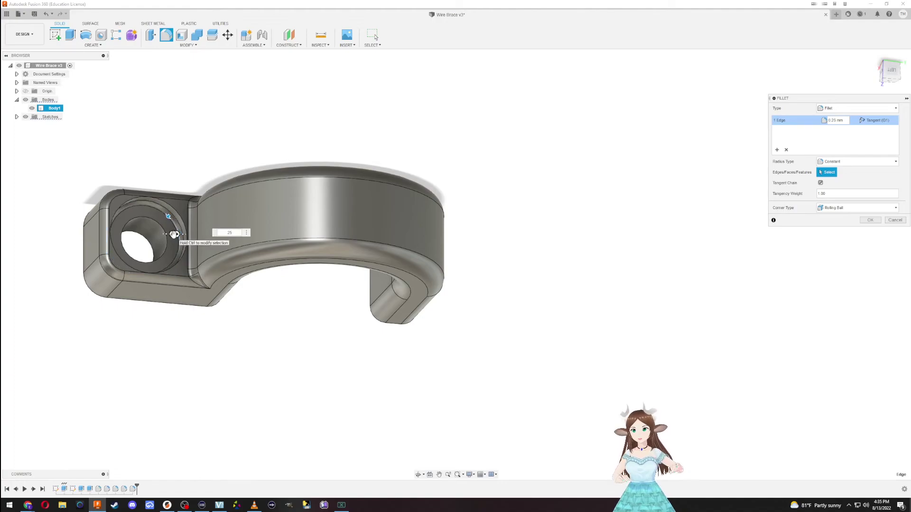
key("Return")
Step: Fillet the edge of the smaller through hole at the counterbore floor with a 0.25 mm radius
middle_click_drag(172, 234, 180, 217, "shift")
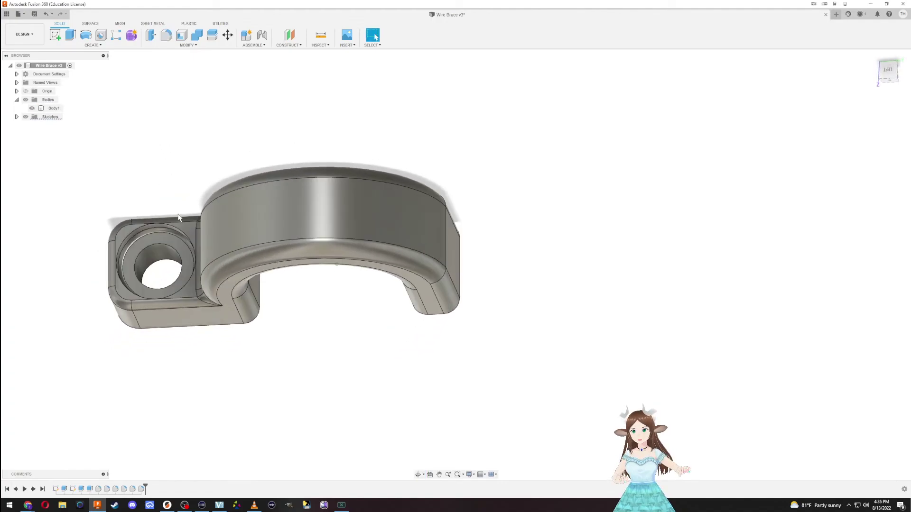
key("f")
left_click(161, 245)
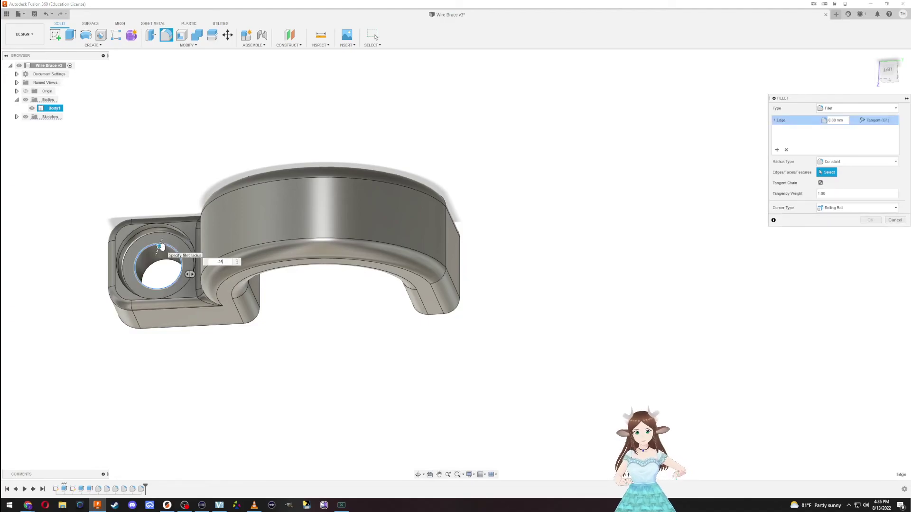
type("25")
key("Return")
middle_click_drag(174, 152, 81, 493, "shift")
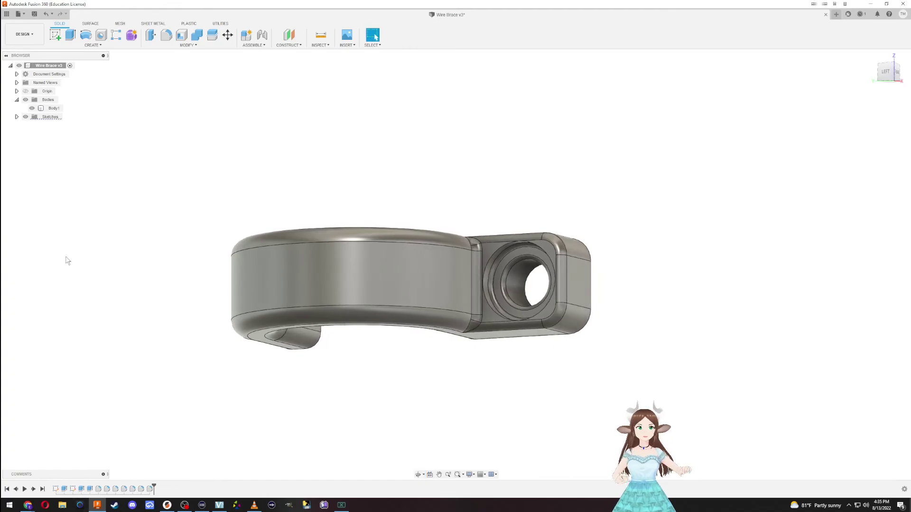
Step: Save the single-tab design as a new version, keeping the default version description
middle_click_drag(324, 182, 360, 145)
left_click(20, 15)
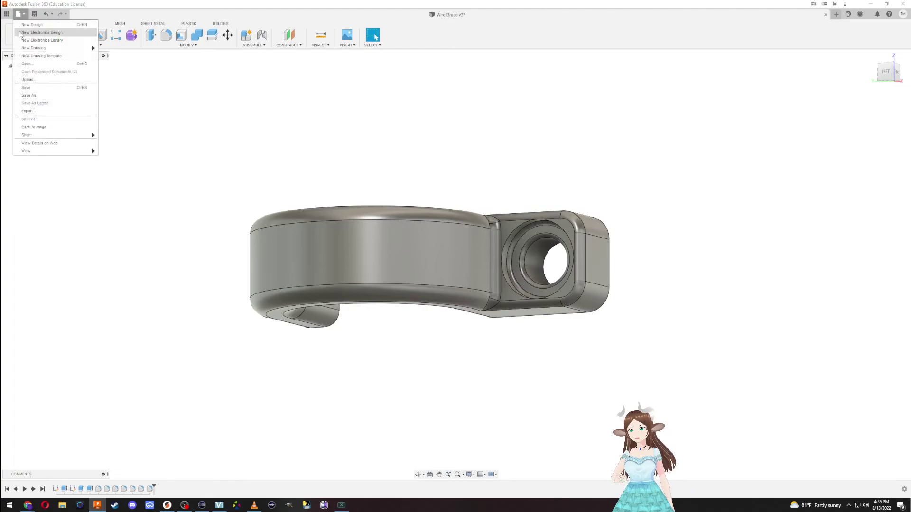
left_click(43, 89)
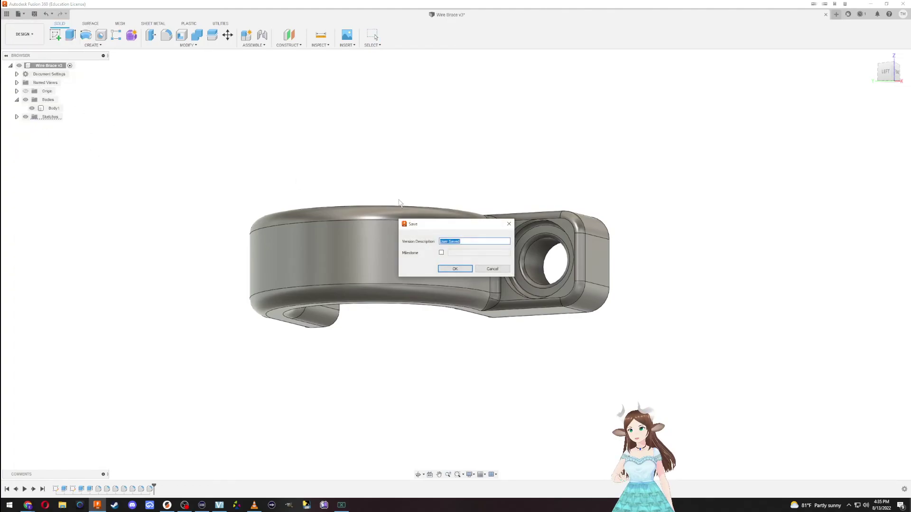
left_click(448, 272)
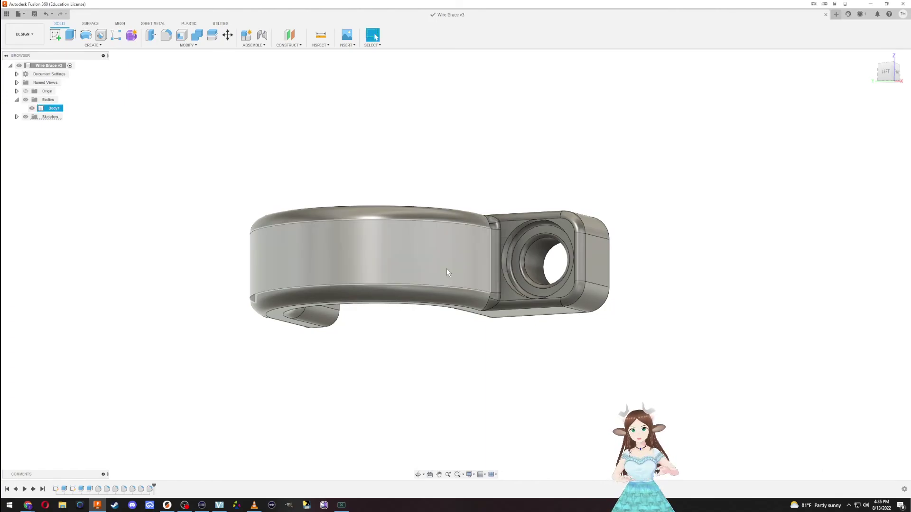
Step: Export the design to Downloads as an STL file named "Wire Brace one sided v4"
left_click(18, 14)
left_click(65, 114)
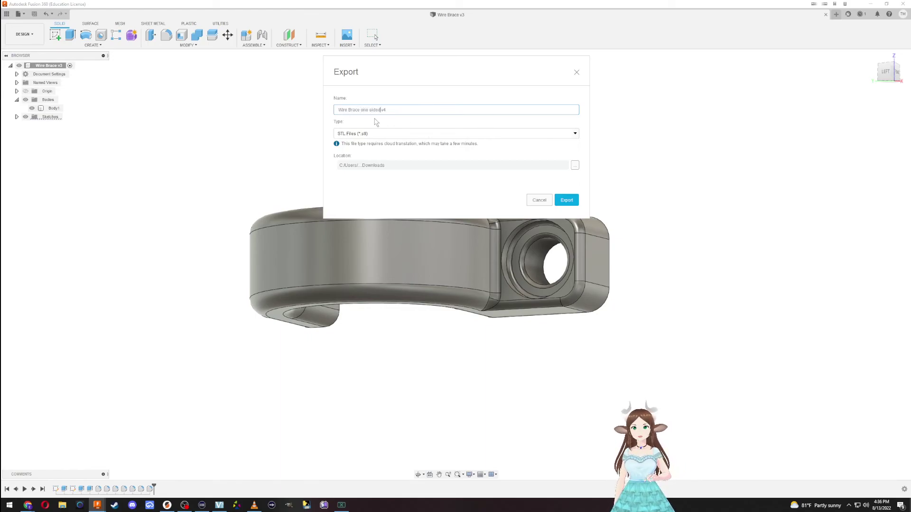
left_click(568, 201)
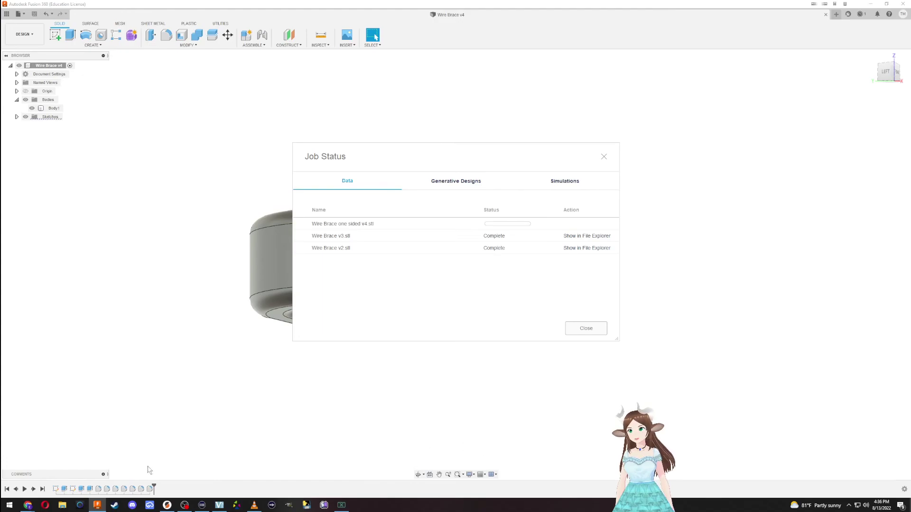
Step: Switch to PrusaSlicer, load the Wire Brace v3 STL from the Downloads folder, inspect it on the plate and slice it
left_click(167, 506)
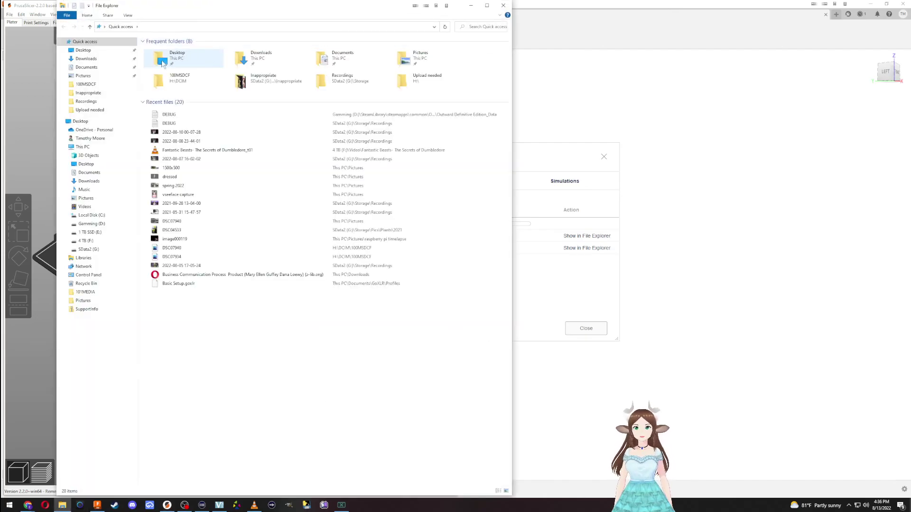
left_click(101, 59)
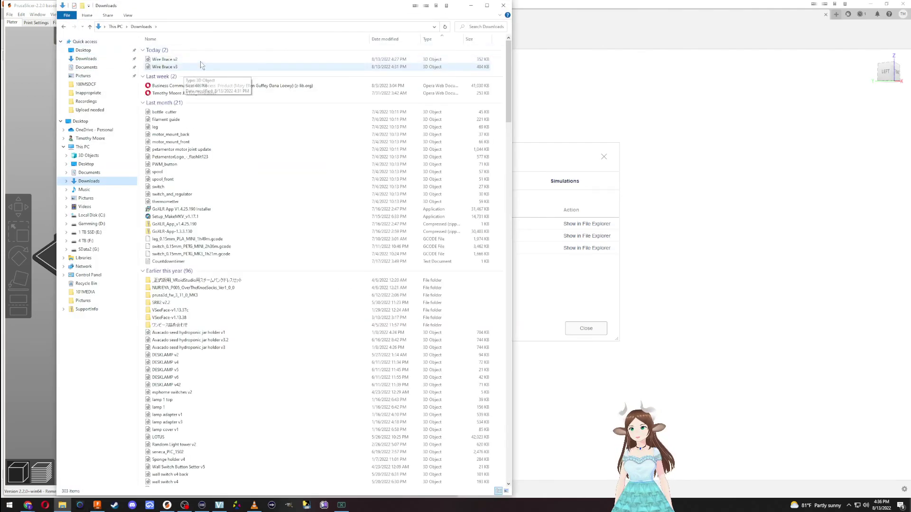
left_click_drag(164, 74, 36, 215)
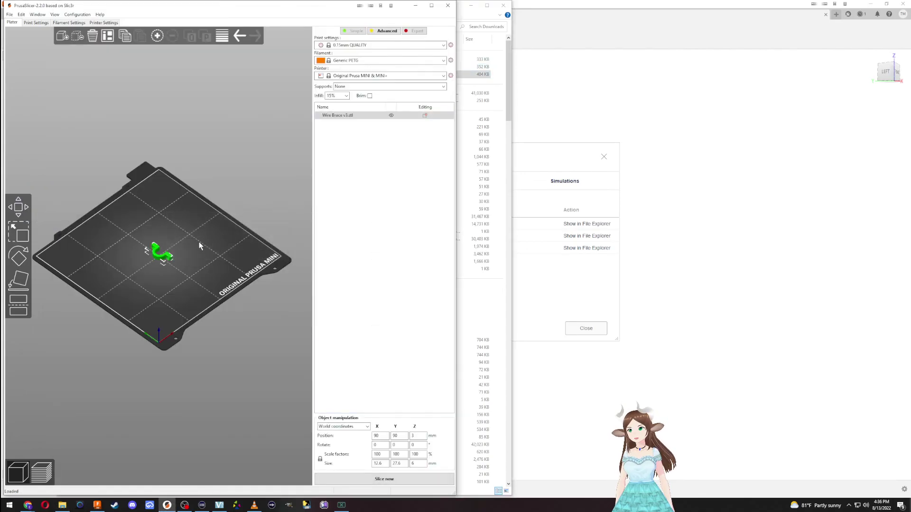
scroll(201, 243, "up", 10)
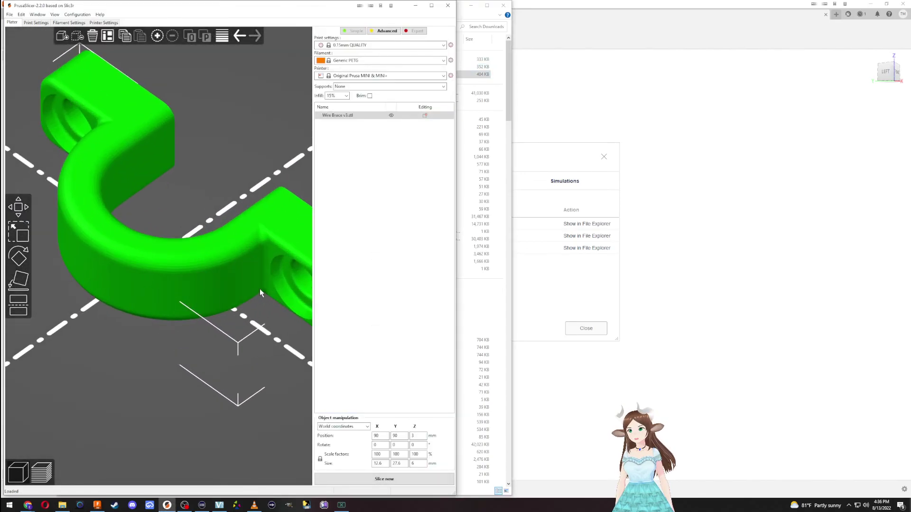
scroll(139, 258, "down", 10)
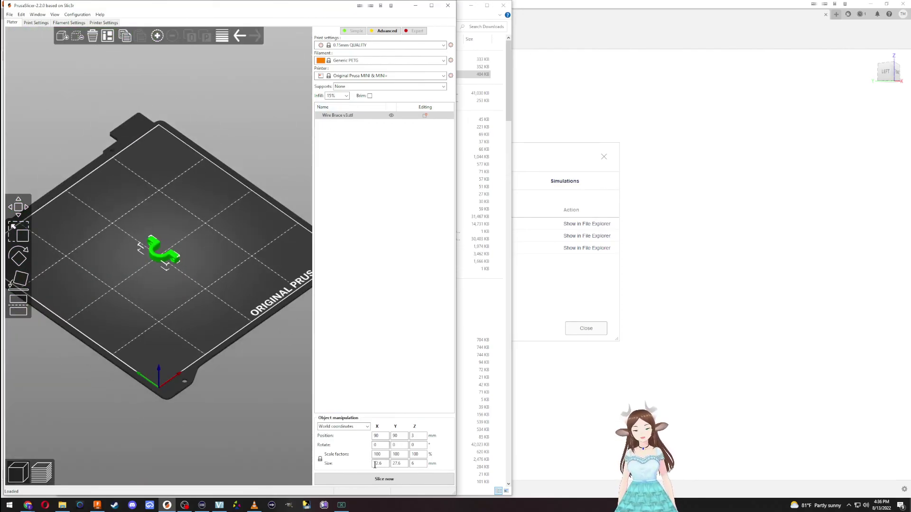
left_click(384, 479)
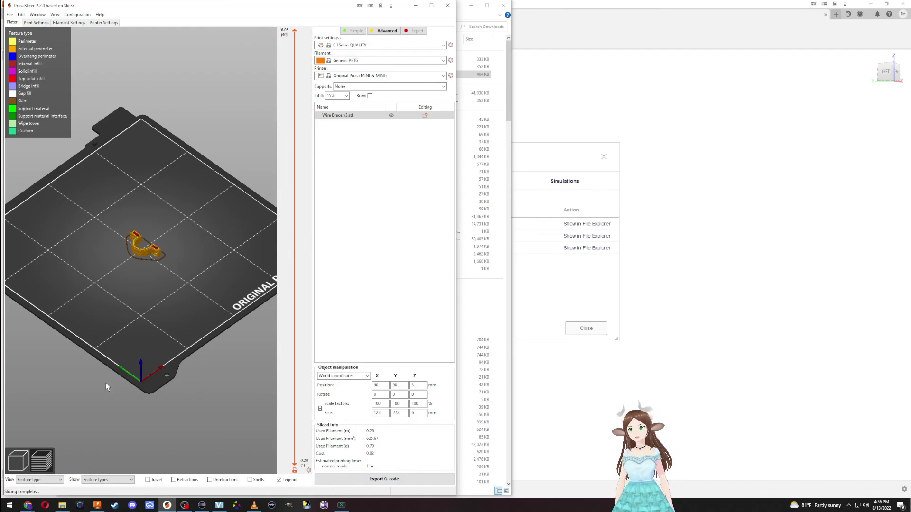
Step: Check the STL export's job status in Fusion 360, return to PrusaSlicer and delete Wire Brace v3 from the build plate
left_click(632, 274)
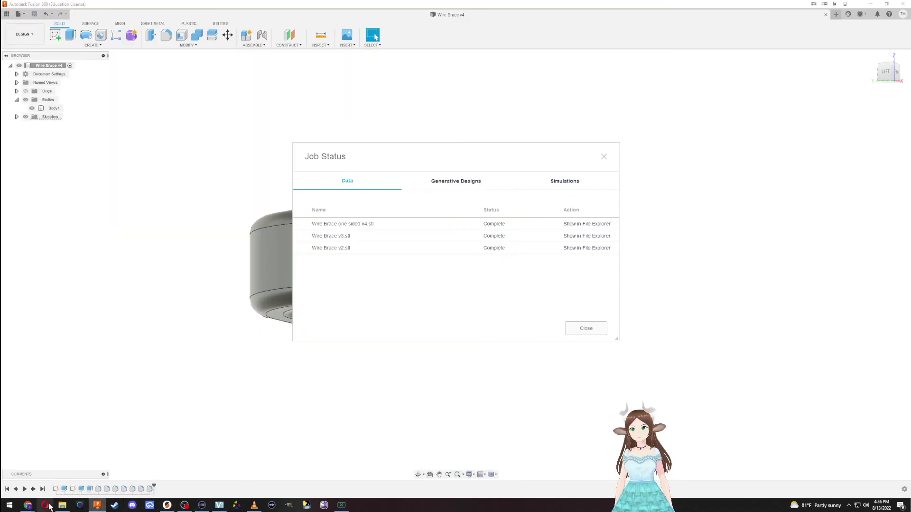
left_click(168, 506)
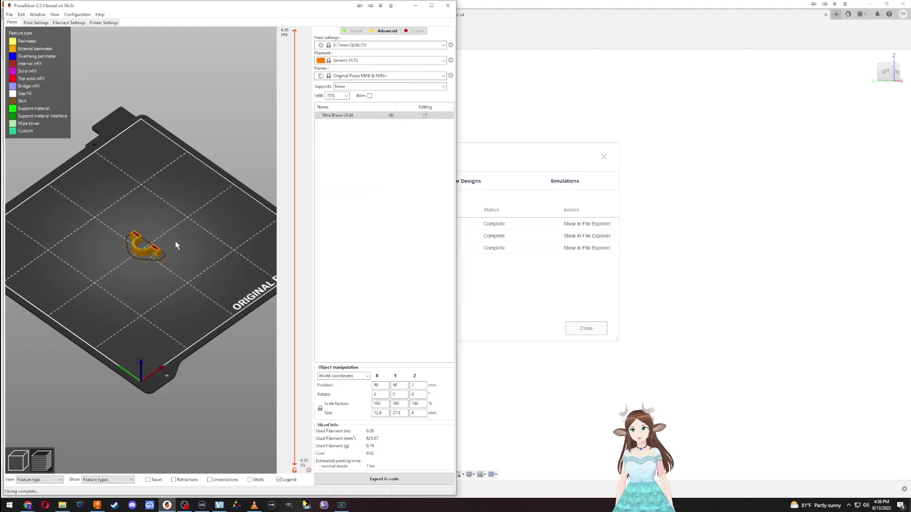
left_click(431, 5)
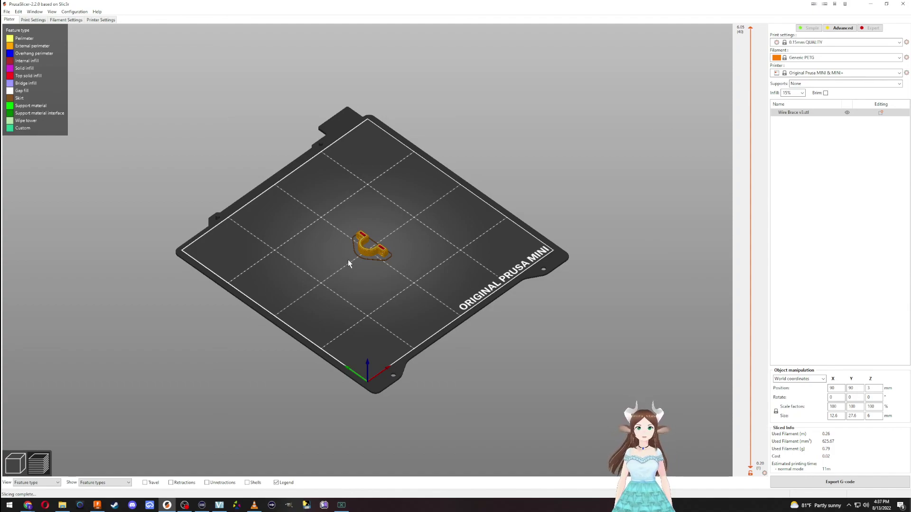
left_click(25, 467)
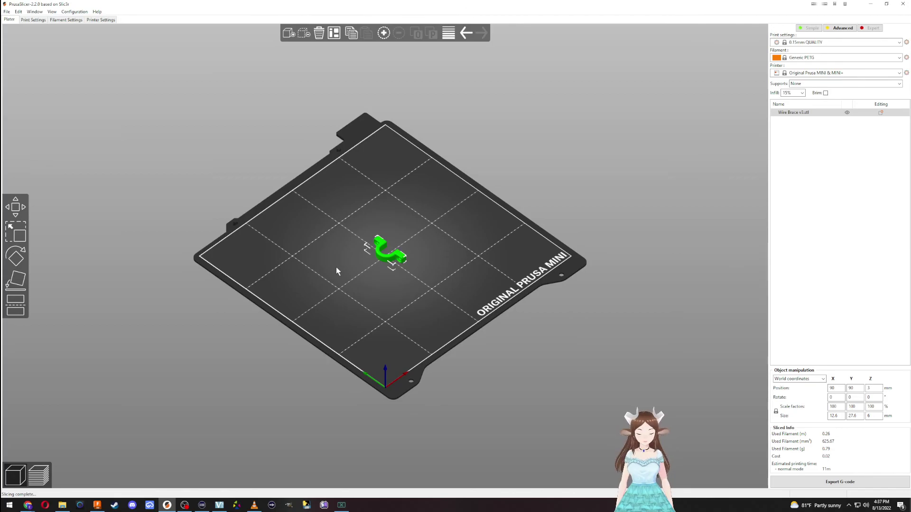
key("Delete")
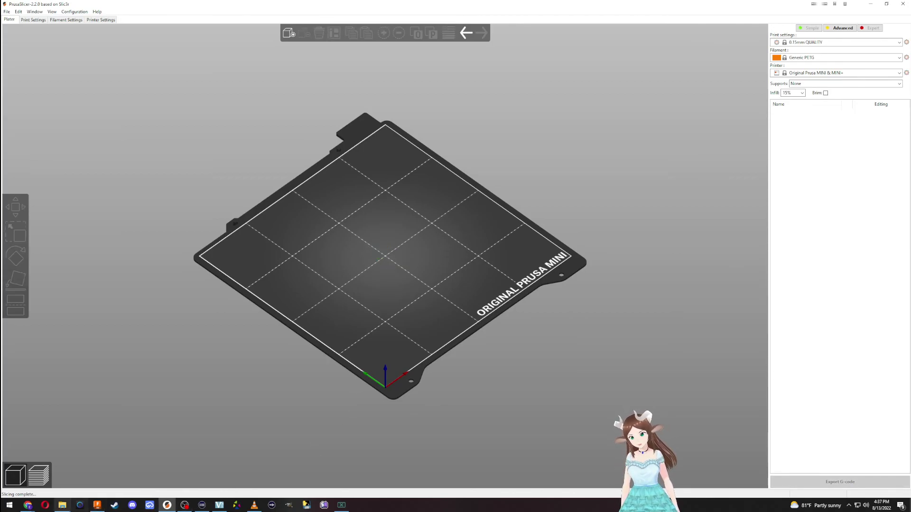
Step: Load the Wire Brace one sided v4 STL from Downloads onto the plate, slice it and inspect the toolpath preview
left_click(62, 504)
left_click(198, 60)
left_click_drag(198, 59, 549, 227)
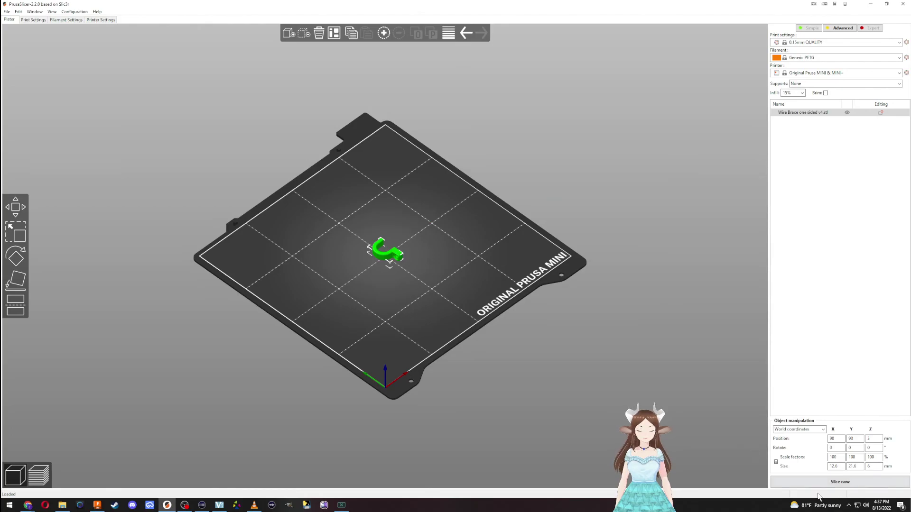
left_click(839, 482)
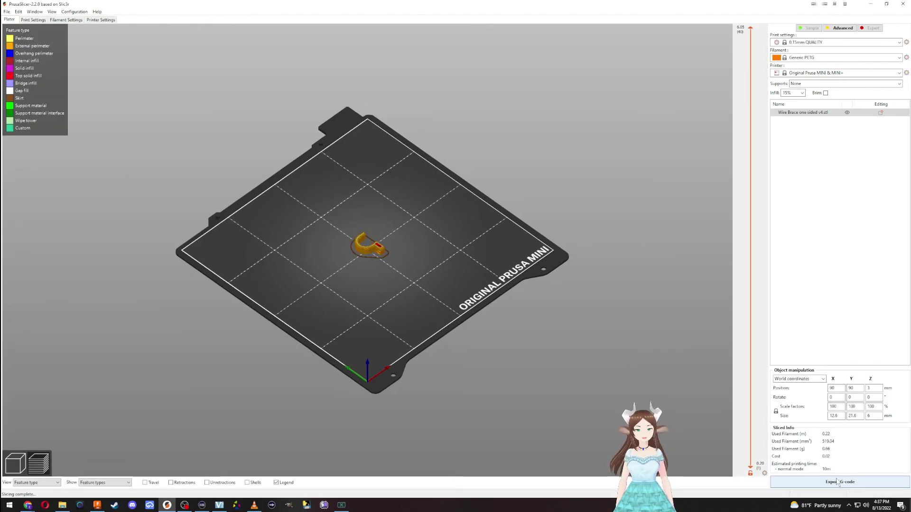
scroll(386, 243, "up", 5)
scroll(369, 204, "up", 8)
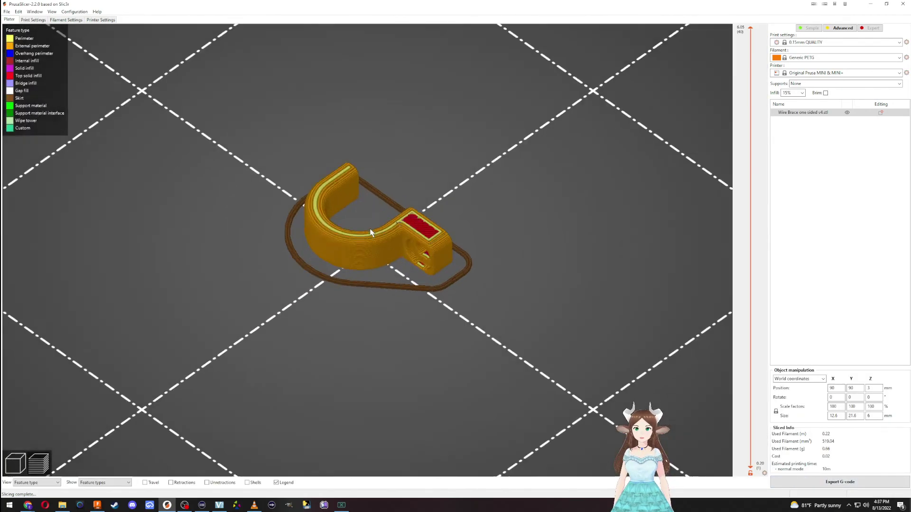
scroll(369, 204, "down", 6)
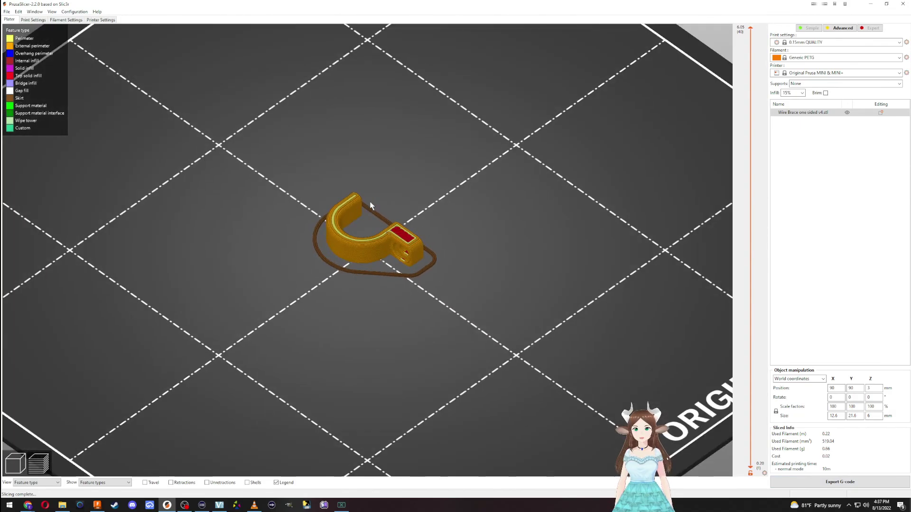